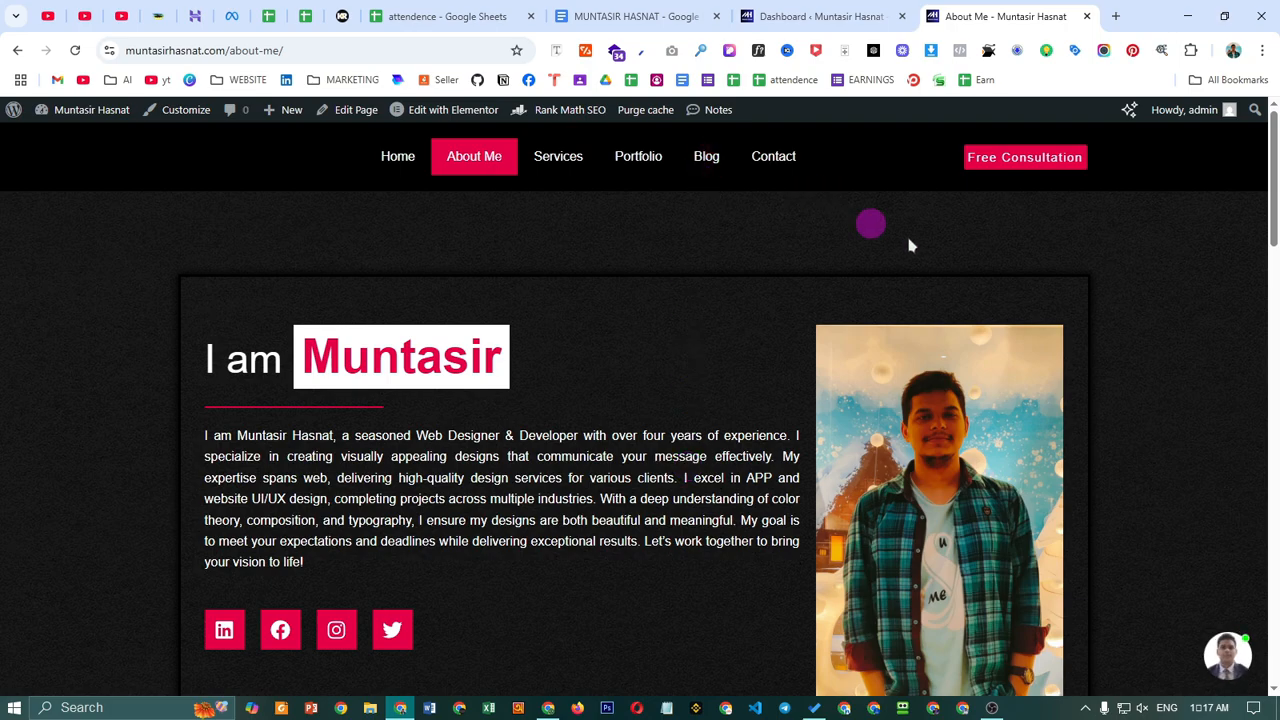
# - From the Dashboard, open the Add Plugins page in a new tab
pyautogui.scroll(-2, 1125, 296)
pyautogui.scroll(2, 1134, 400)
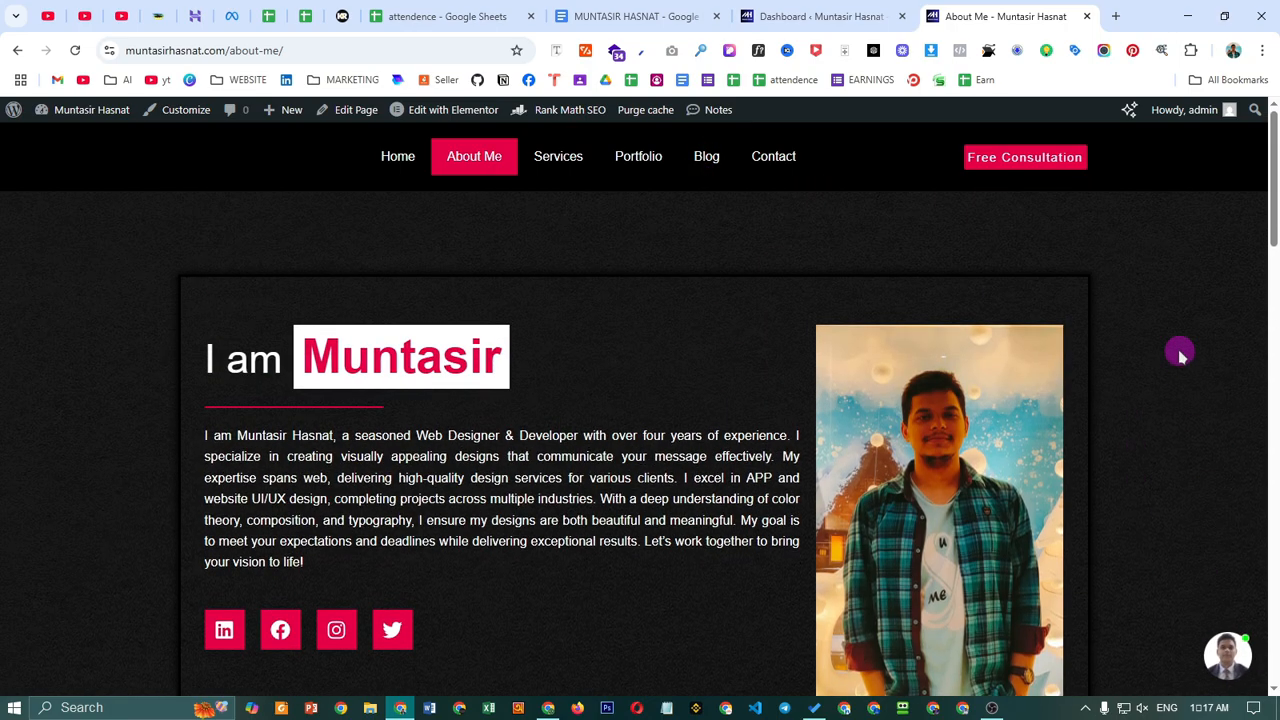
pyautogui.scroll(-15, 1180, 355)
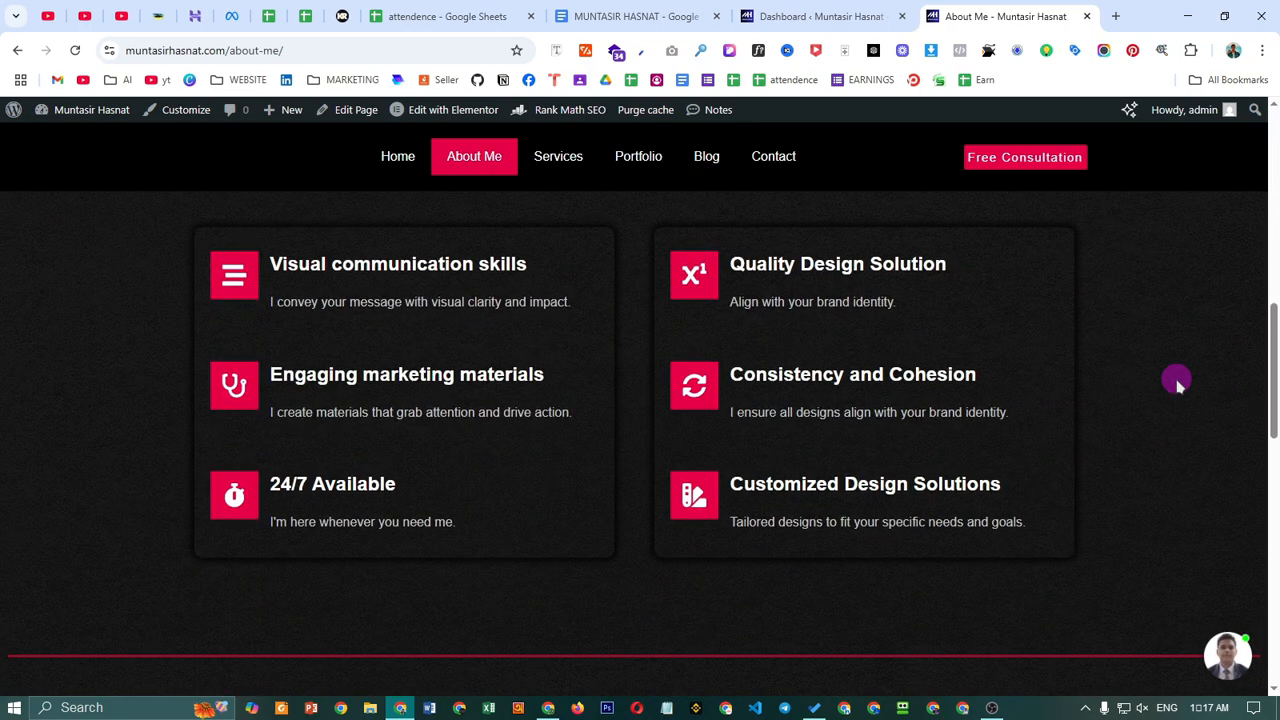
pyautogui.scroll(-6, 1174, 395)
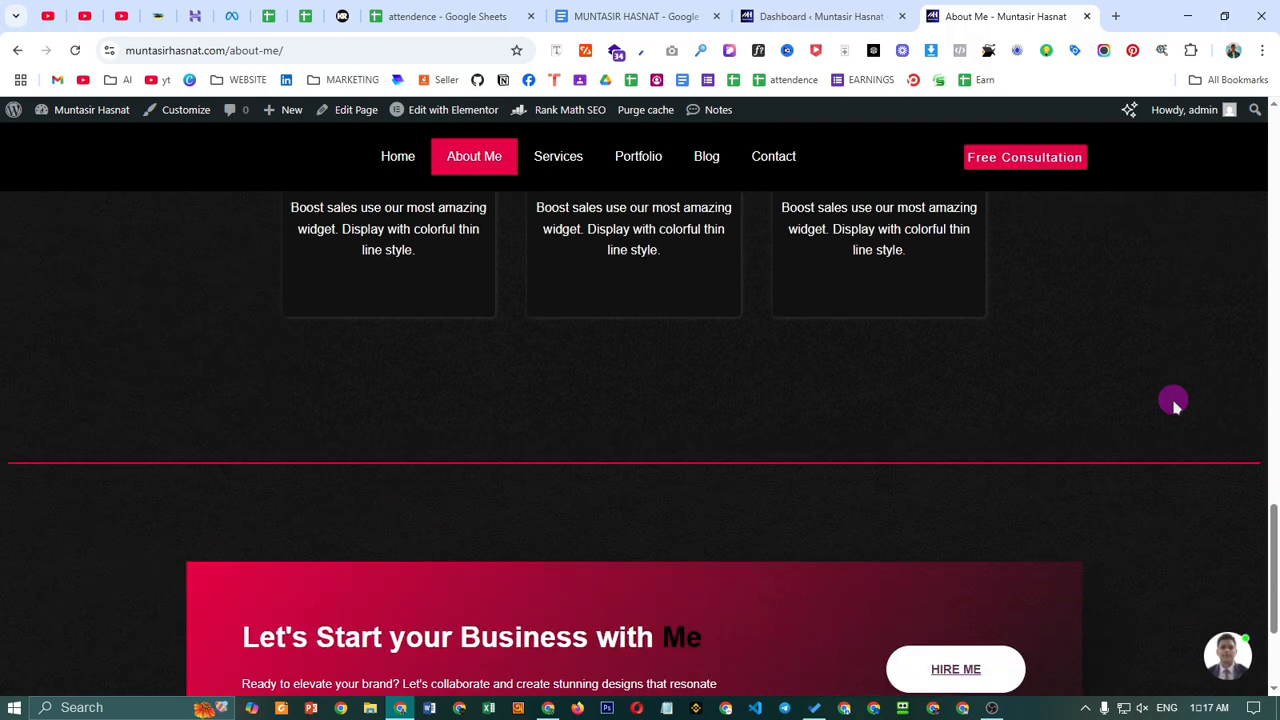
pyautogui.scroll(20, 1170, 458)
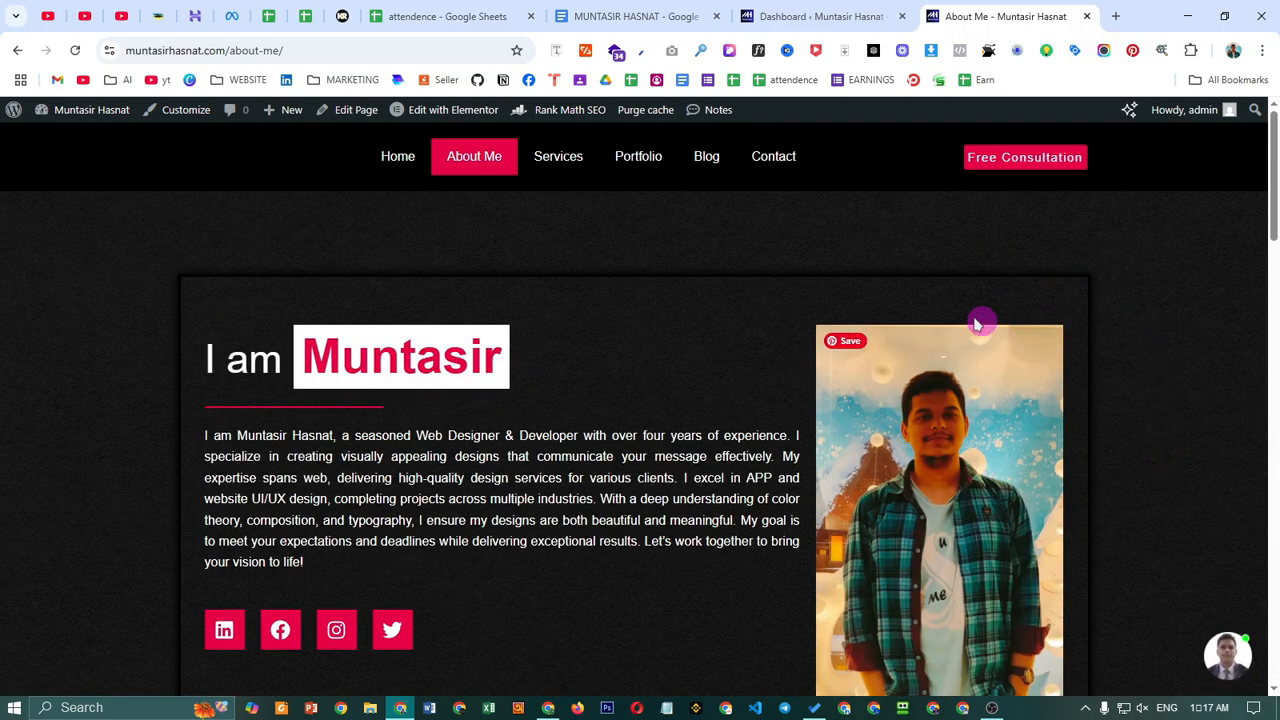
pyautogui.click(800, 16)
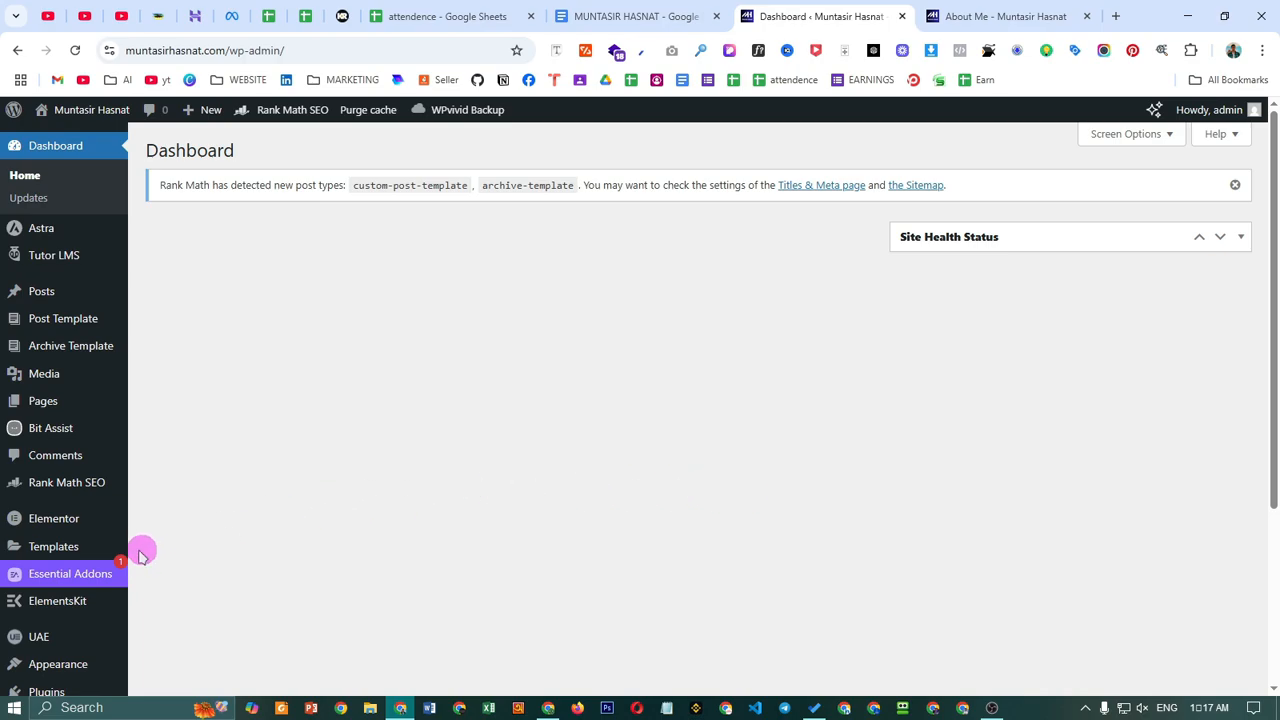
pyautogui.scroll(-2, 90, 590)
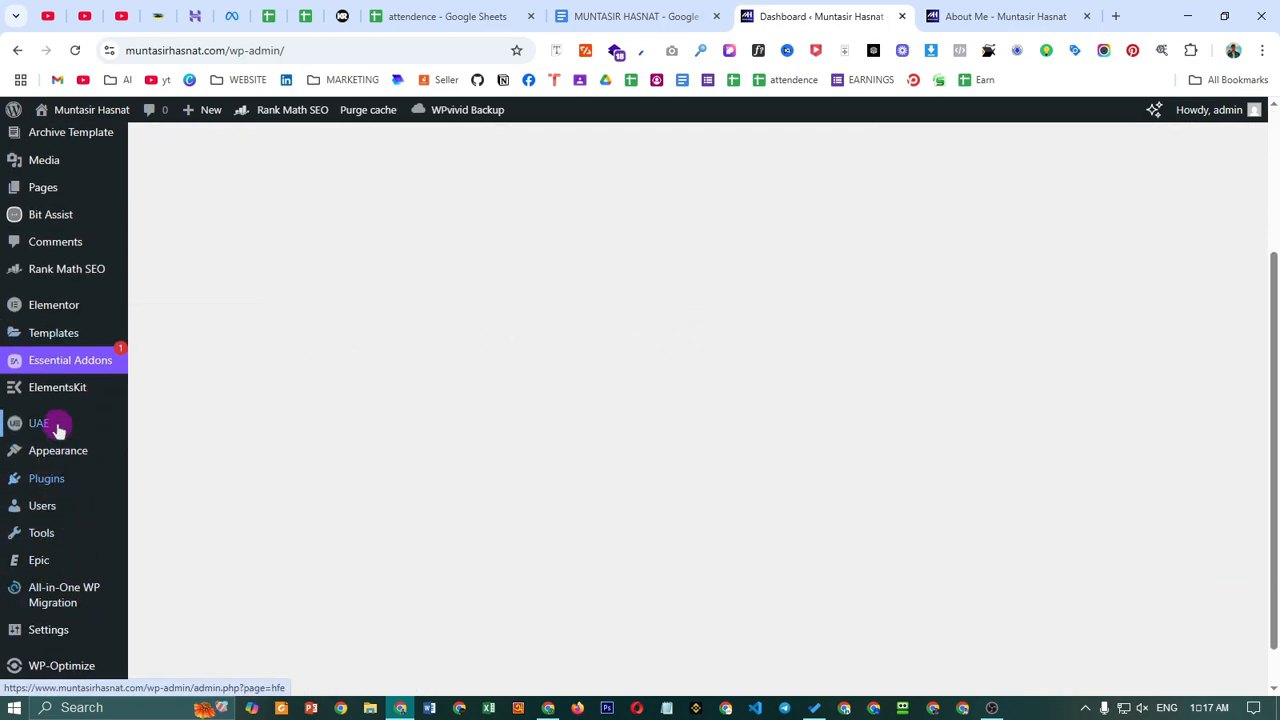
pyautogui.moveTo(46, 484)
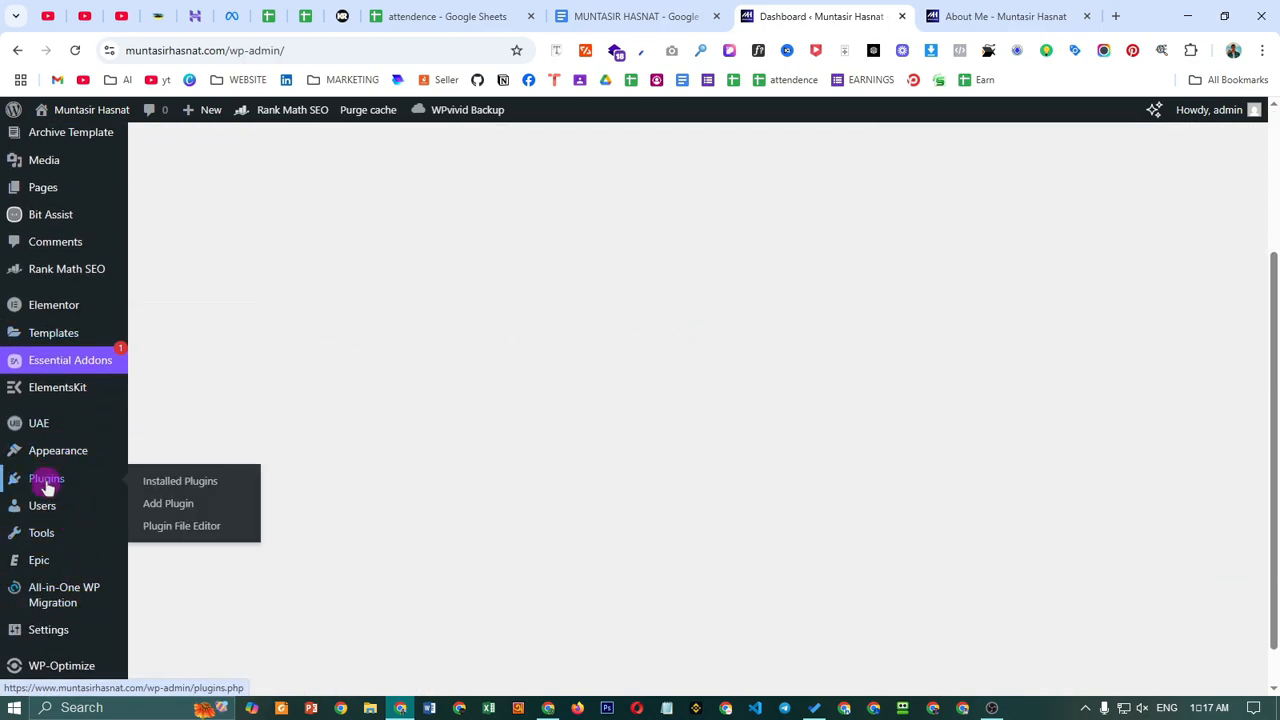
pyautogui.rightClick(175, 507)
pyautogui.click(343, 262)
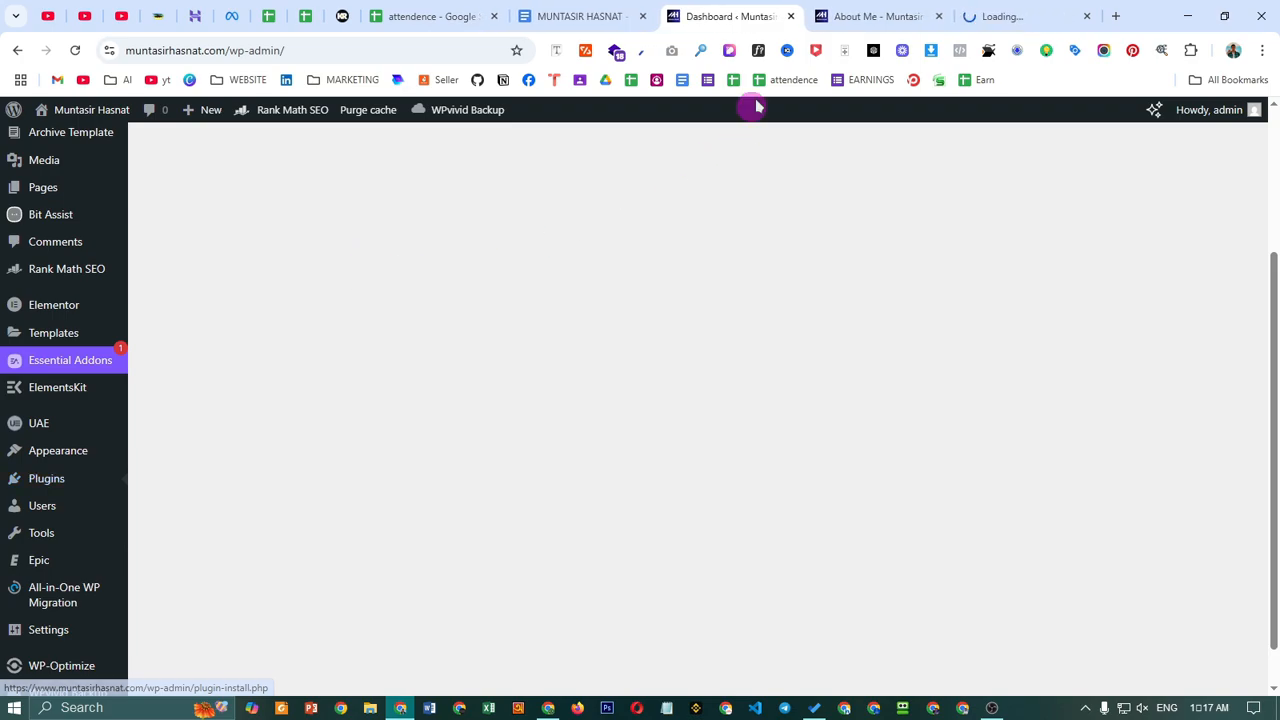
pyautogui.click(965, 14)
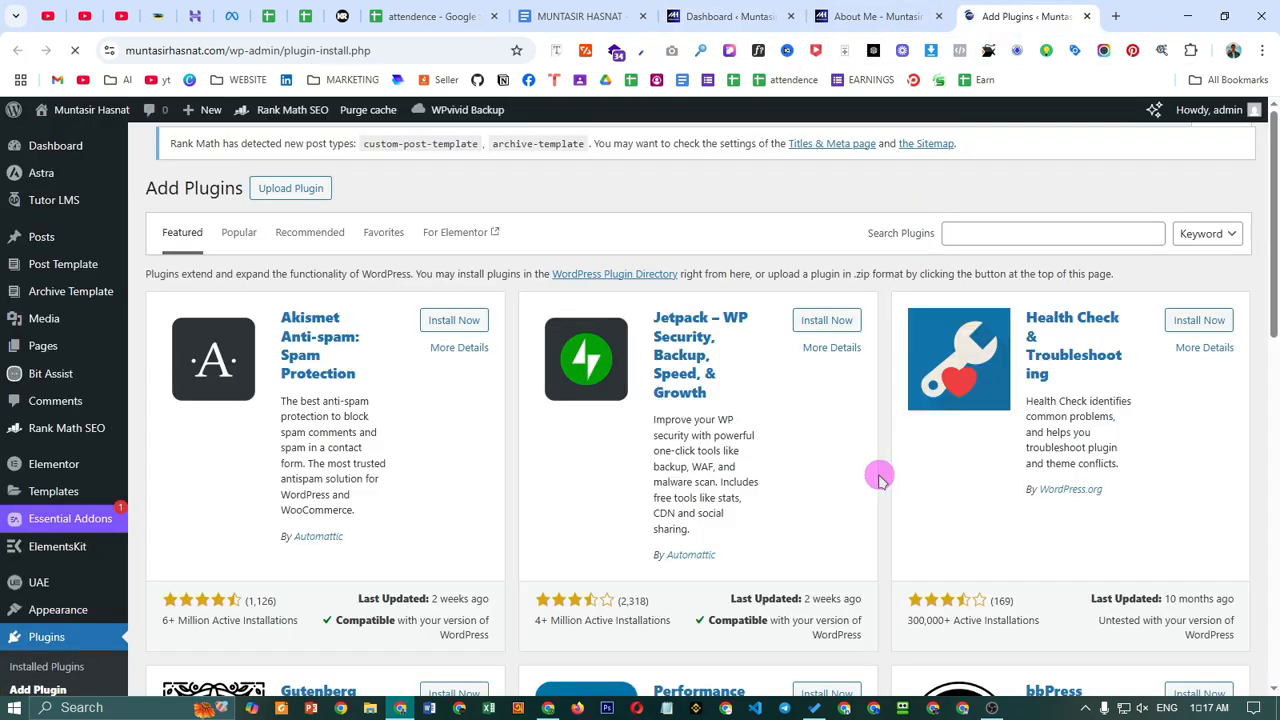
# - Dismiss the Rank Math notice and search the plugin directory for 'acf'
pyautogui.click(987, 236)
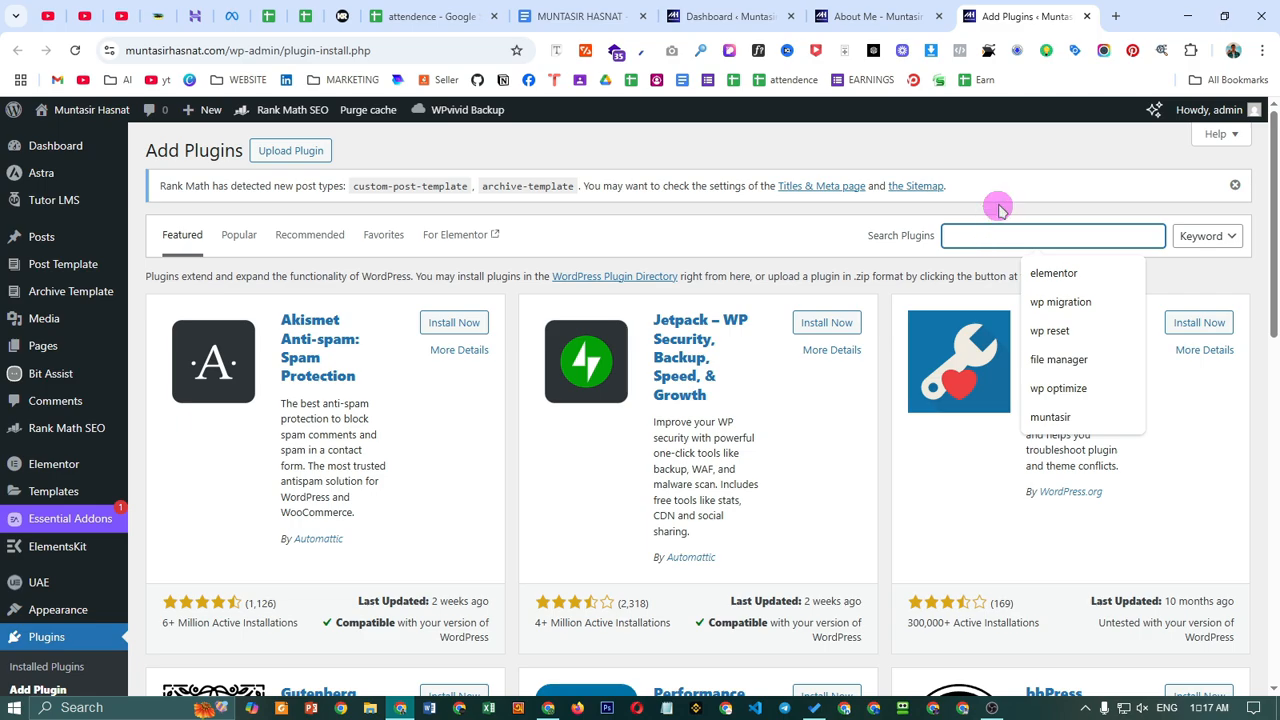
pyautogui.click(1000, 210)
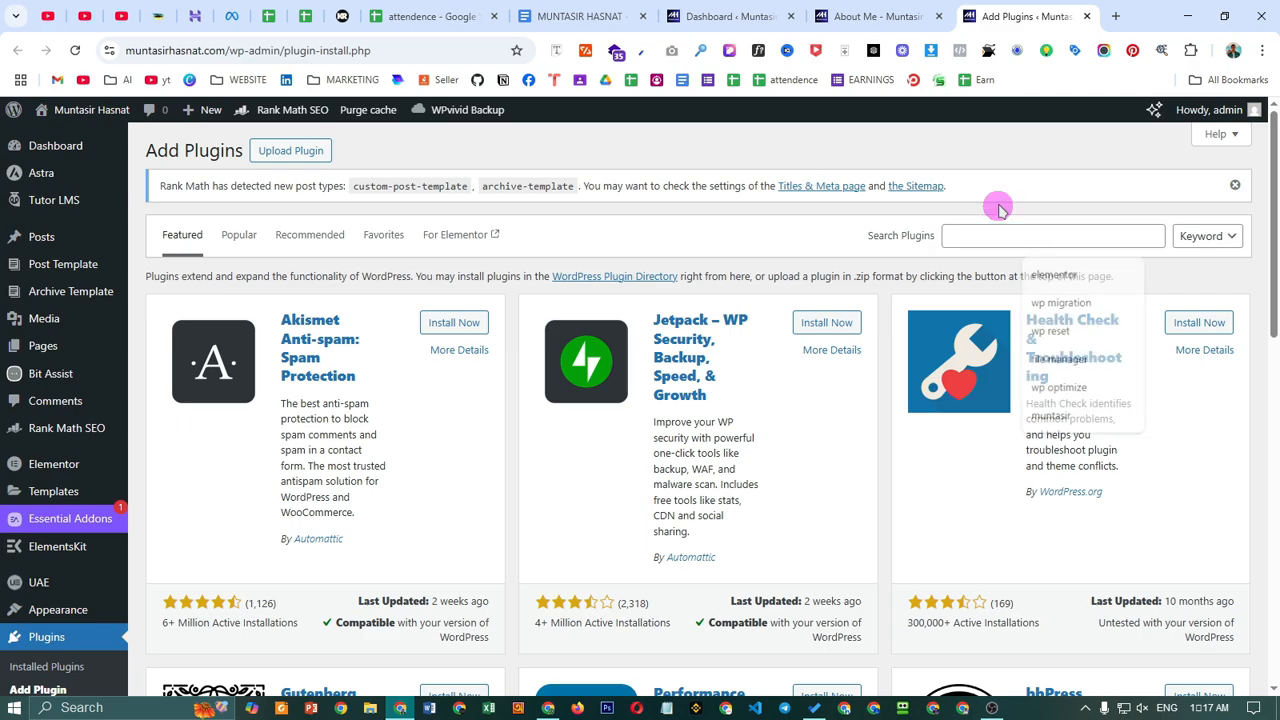
pyautogui.click(1235, 185)
pyautogui.click(1010, 196)
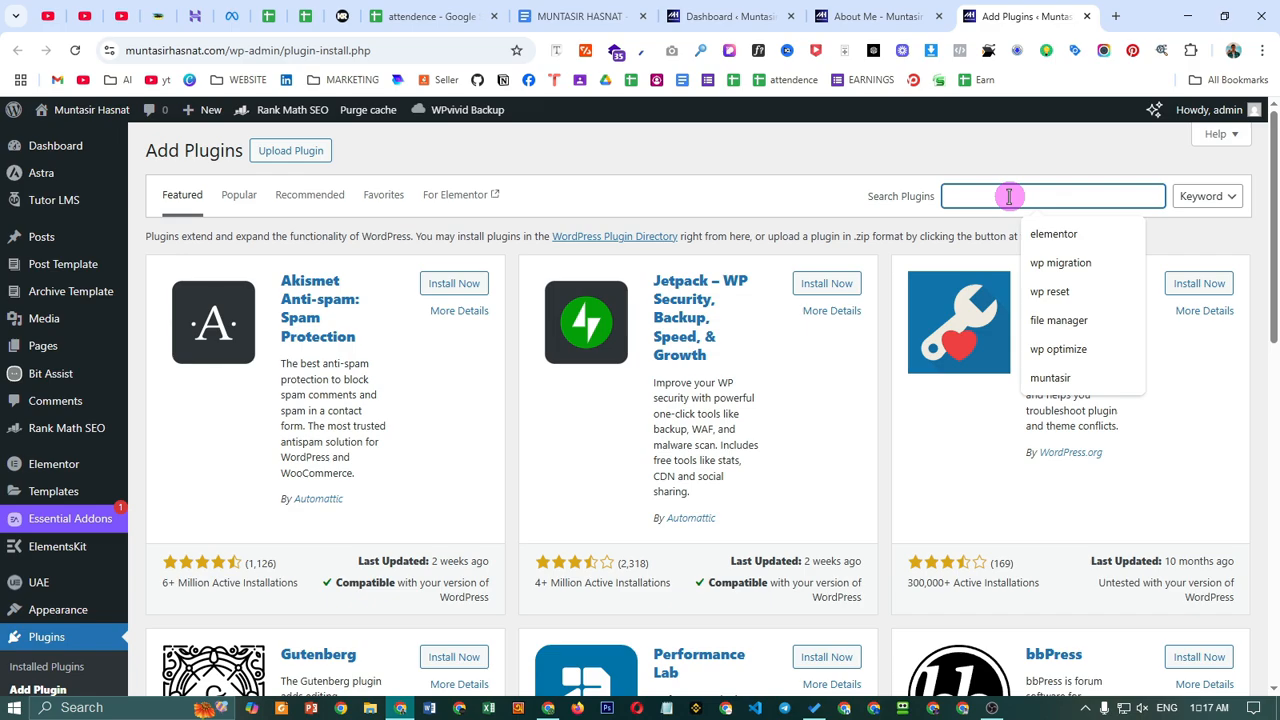
pyautogui.write('ac')
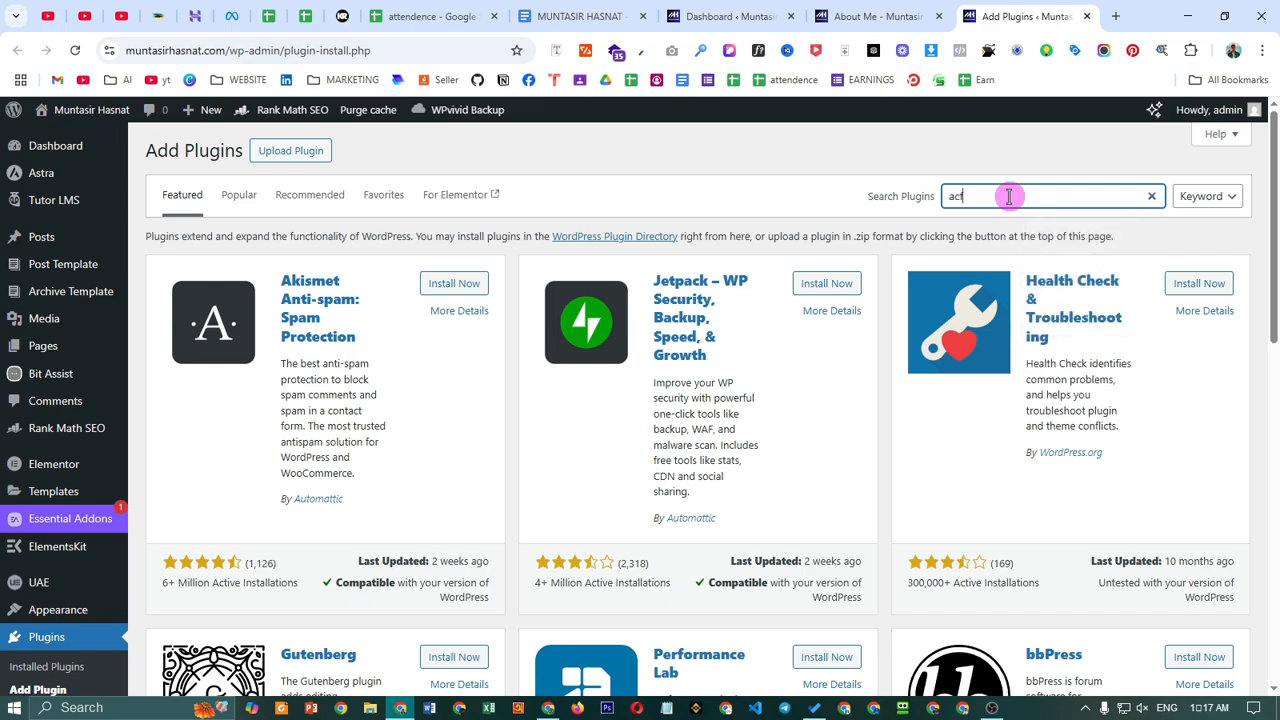
pyautogui.write('f')
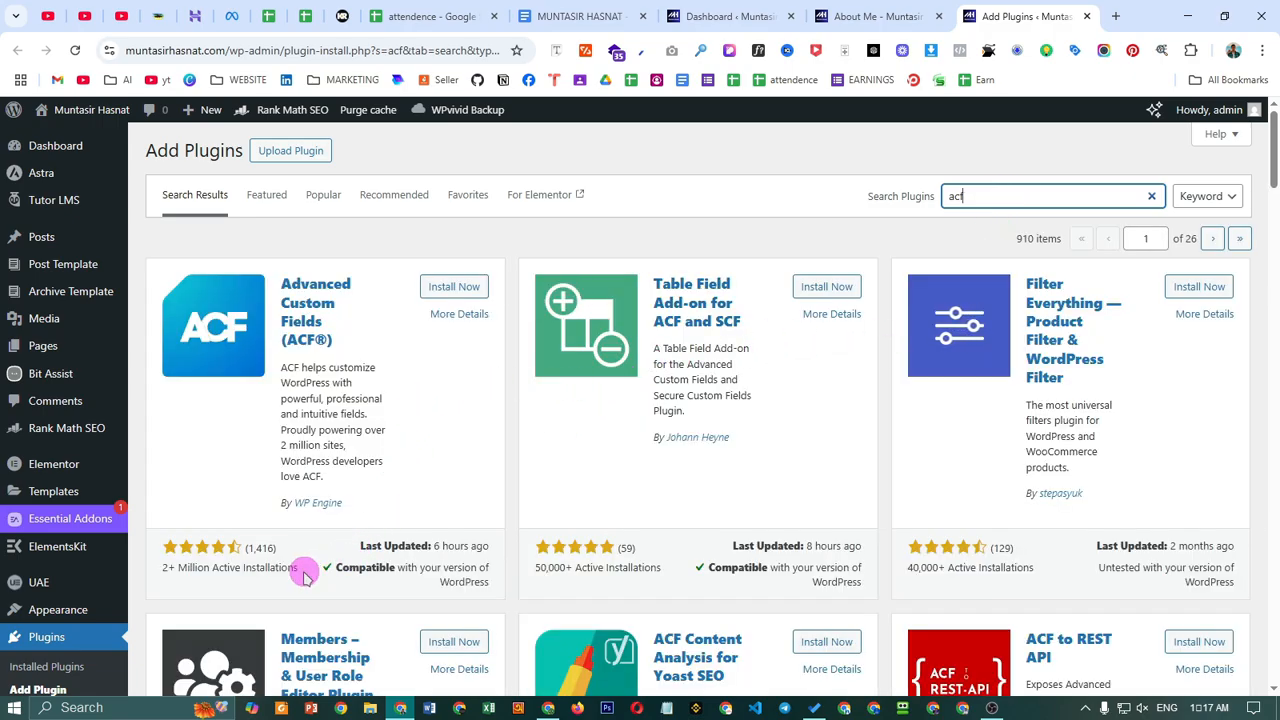
# - Check ACF's 2+ million active installations, then install and activate Advanced Custom Fields
pyautogui.moveTo(171, 571); pyautogui.dragTo(257, 573)
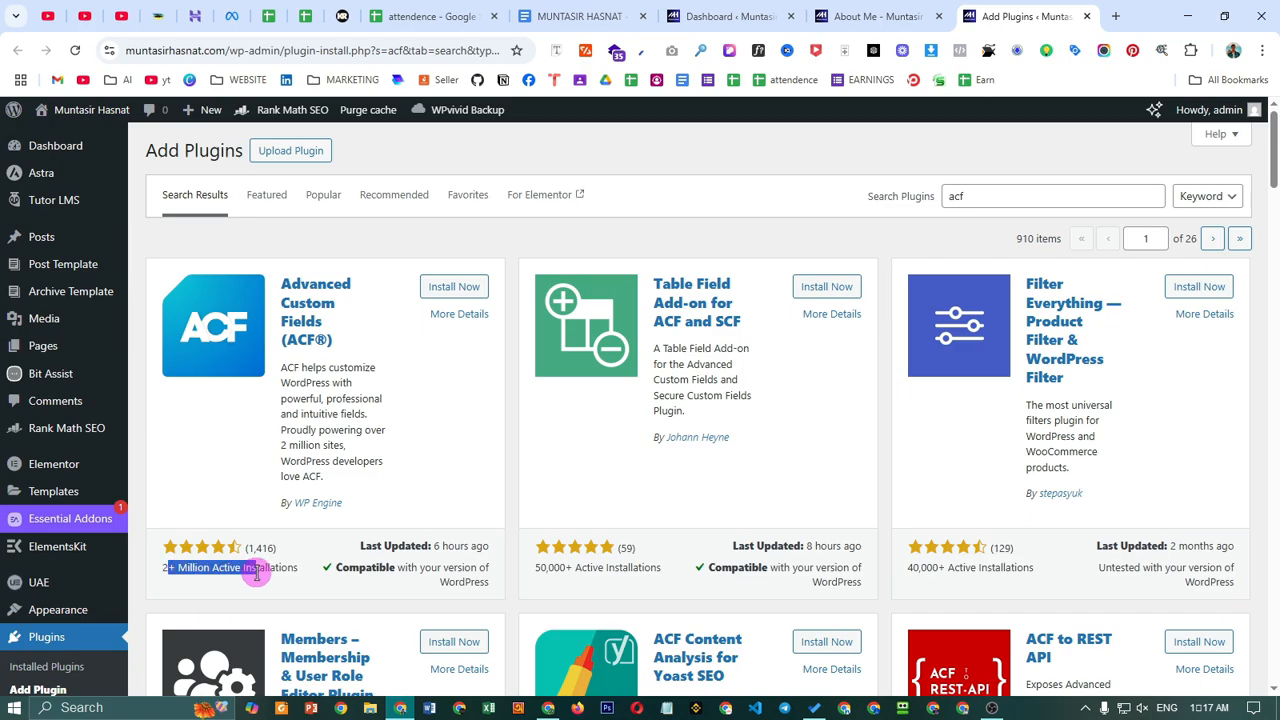
pyautogui.scroll(-7, 449, 549)
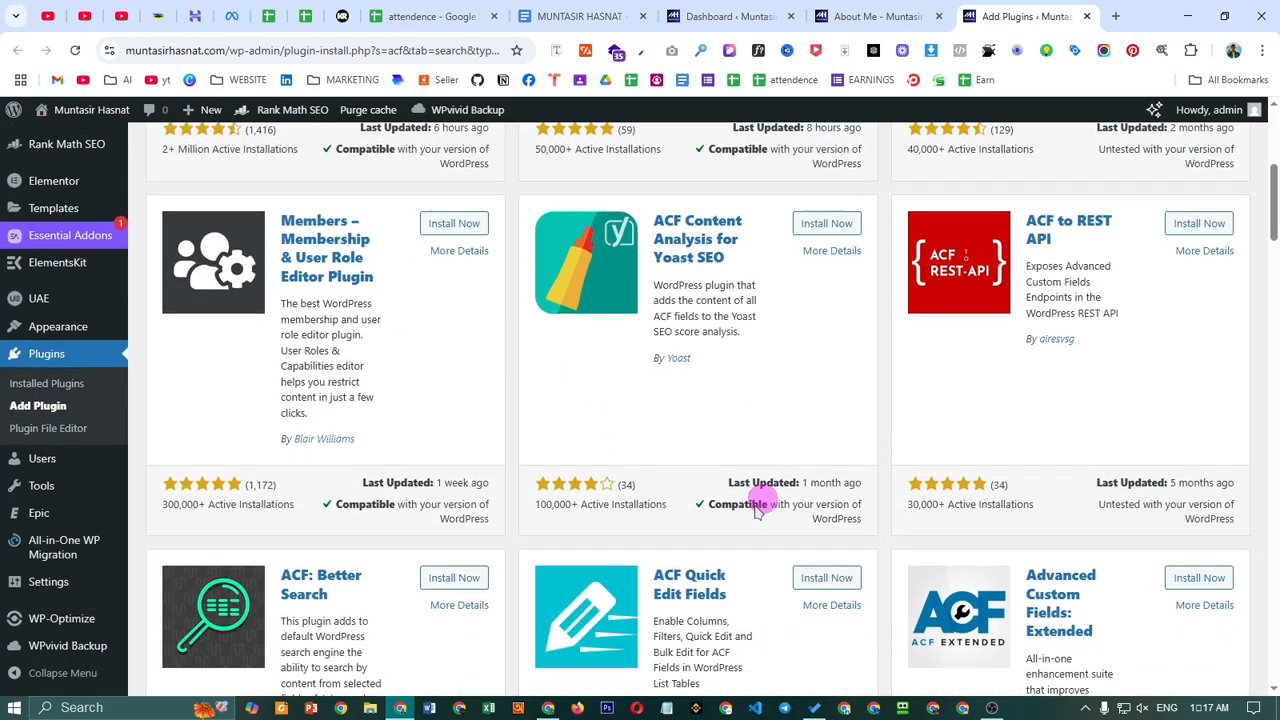
pyautogui.scroll(-5, 651, 490)
pyautogui.scroll(1, 600, 363)
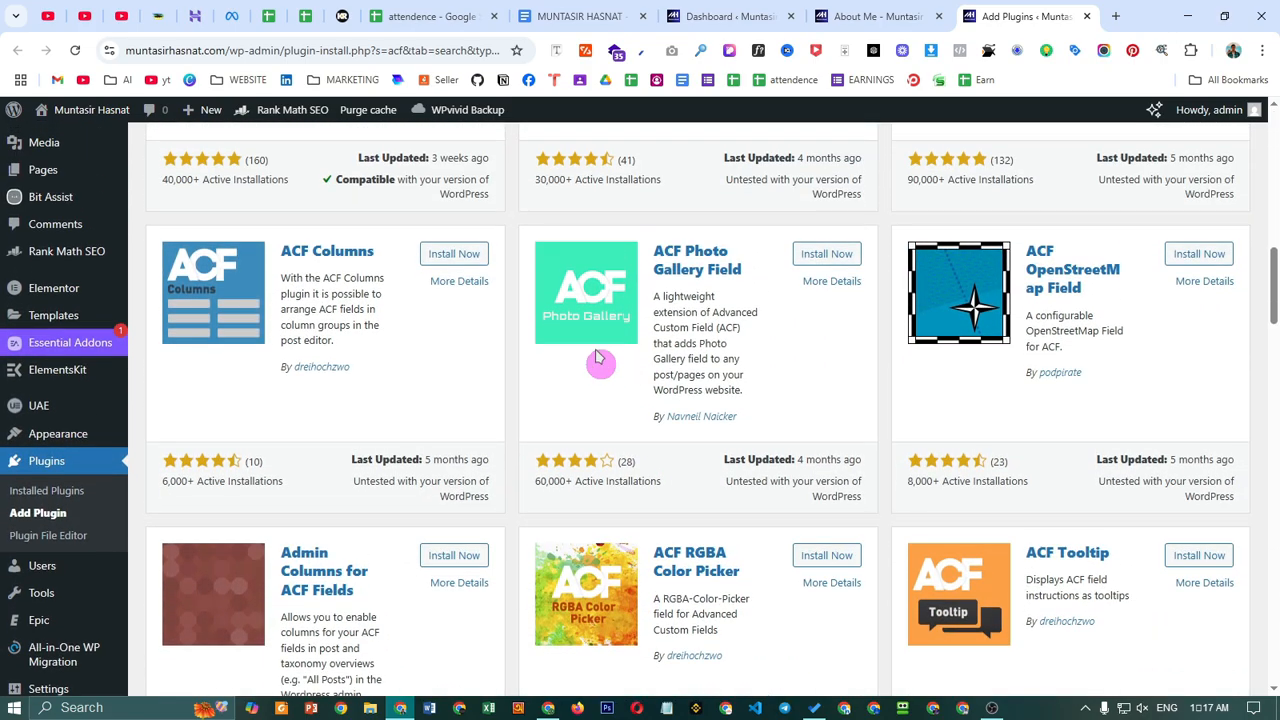
pyautogui.scroll(-4, 660, 380)
pyautogui.scroll(5, 320, 530)
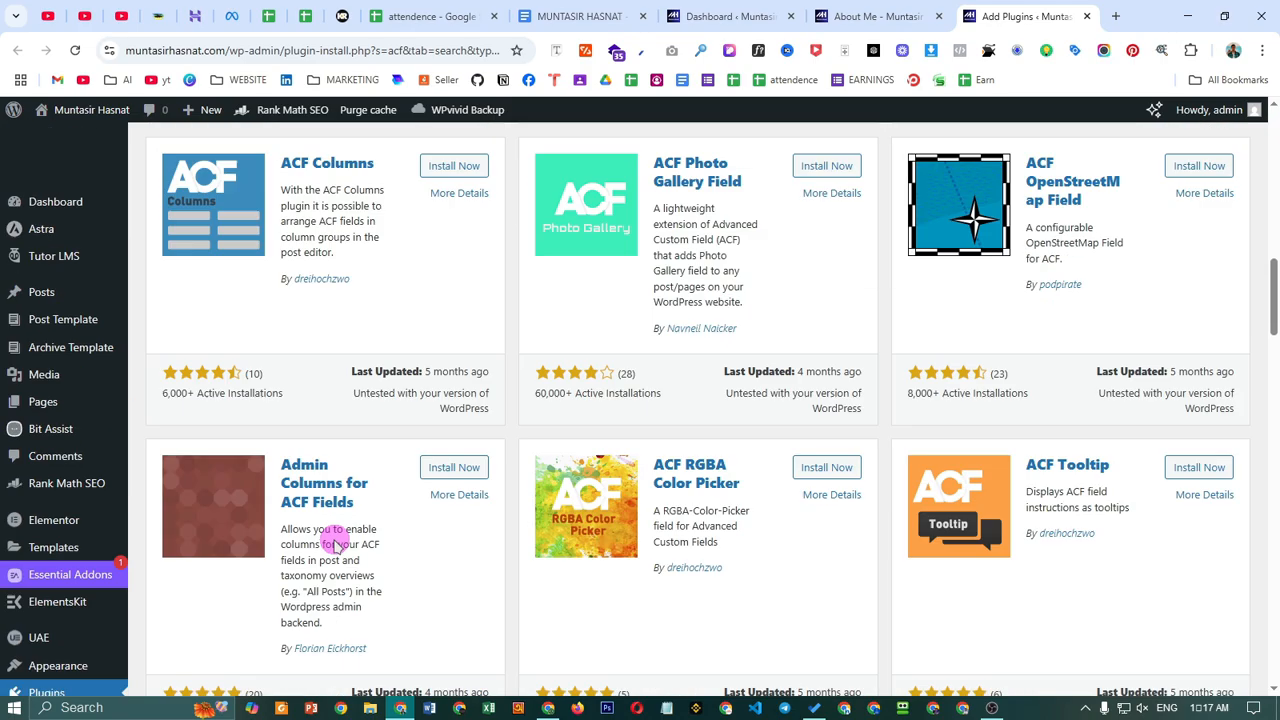
pyautogui.scroll(10, 268, 495)
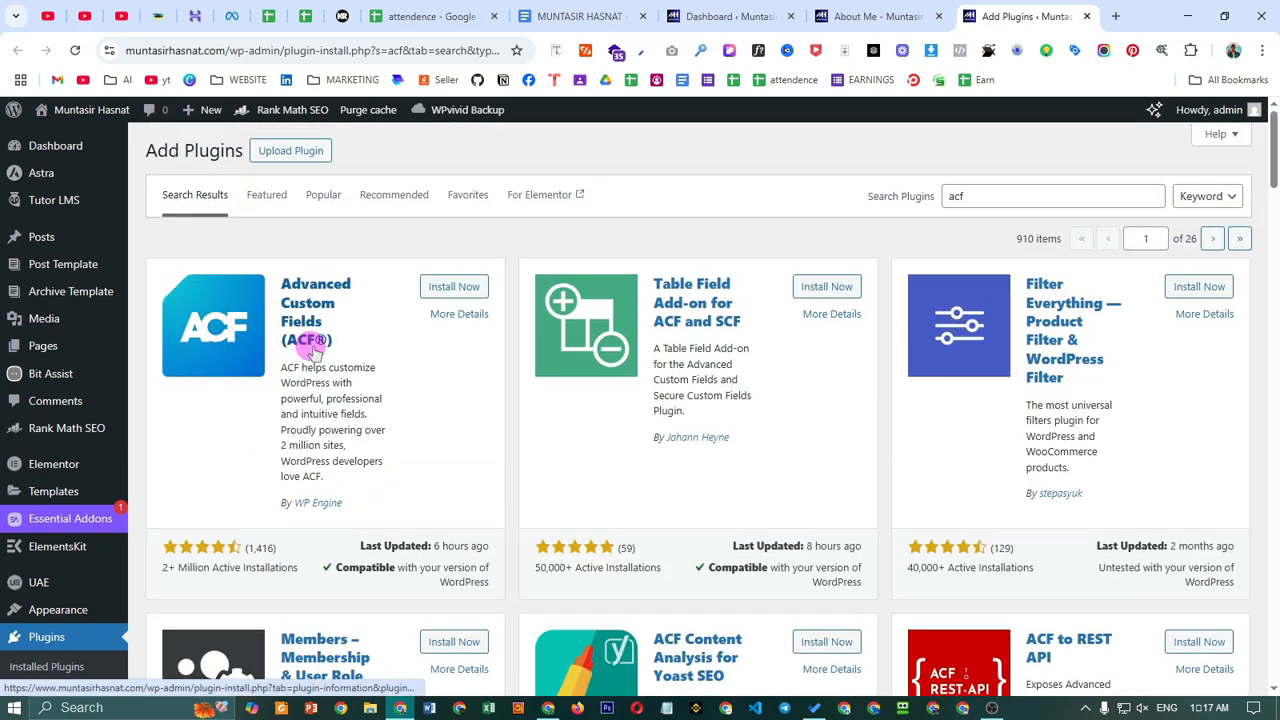
pyautogui.moveTo(178, 568); pyautogui.dragTo(337, 571)
pyautogui.click(287, 572)
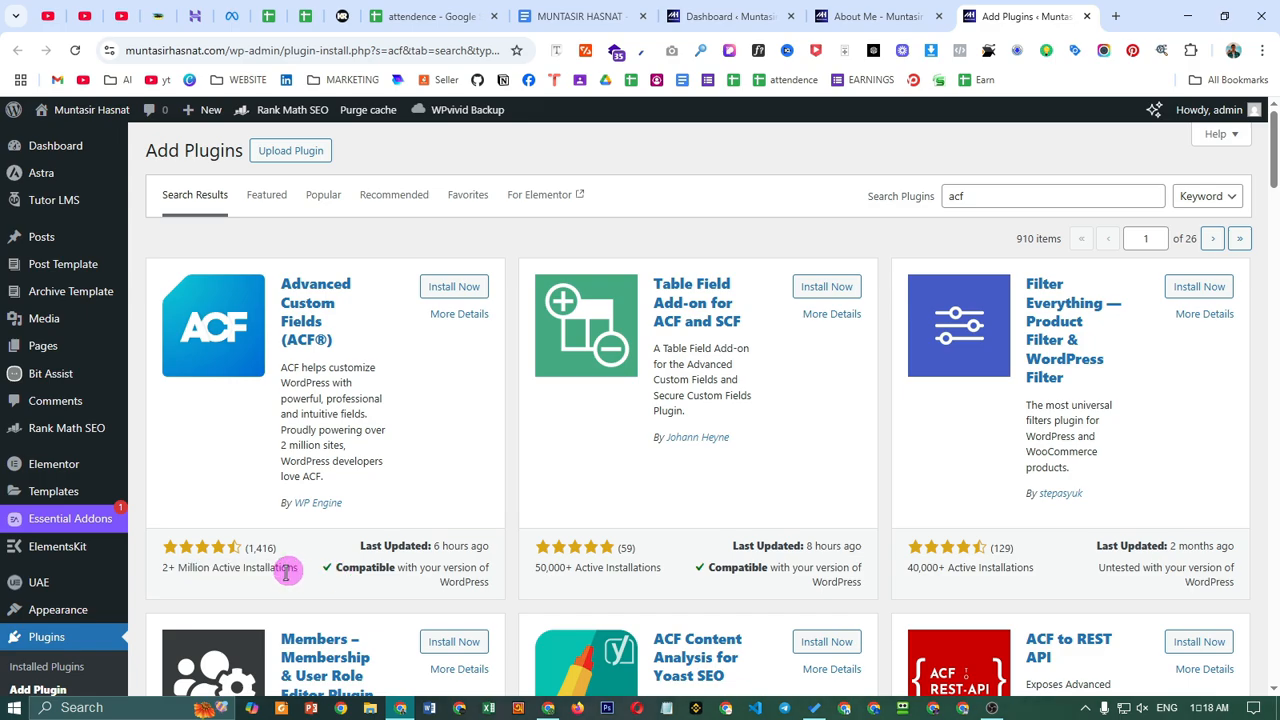
pyautogui.click(432, 287)
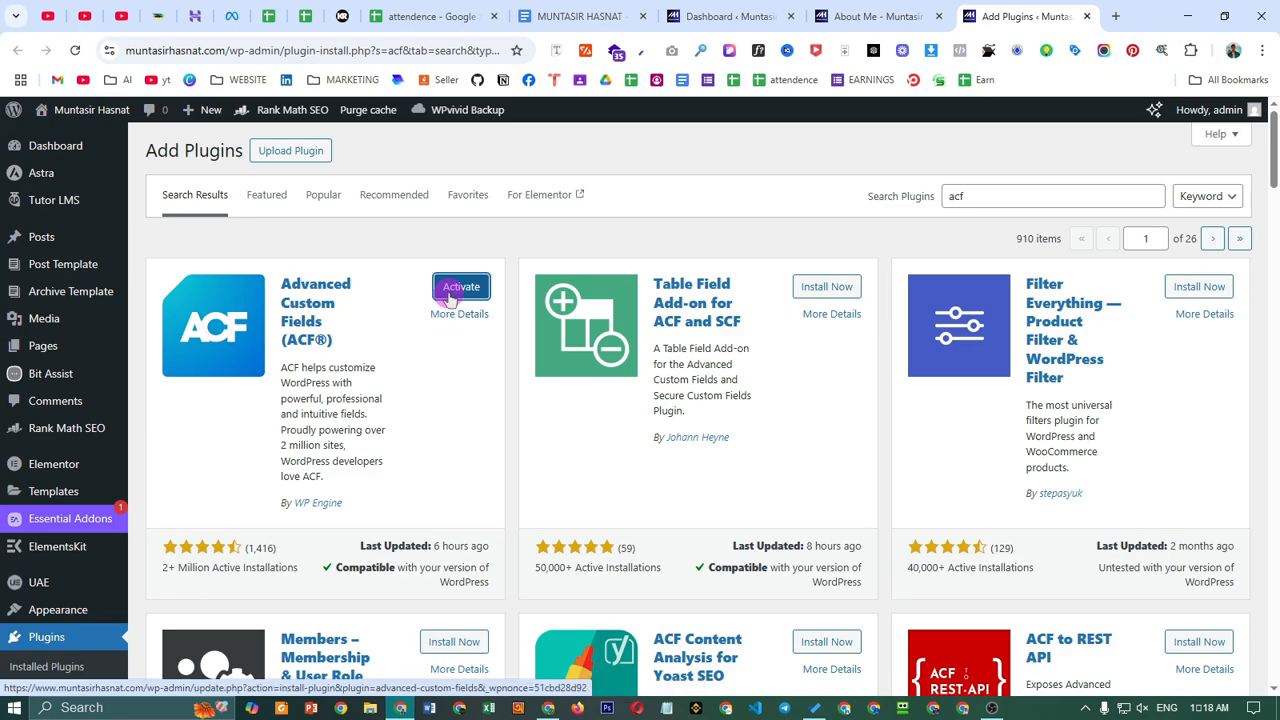
pyautogui.click(458, 287)
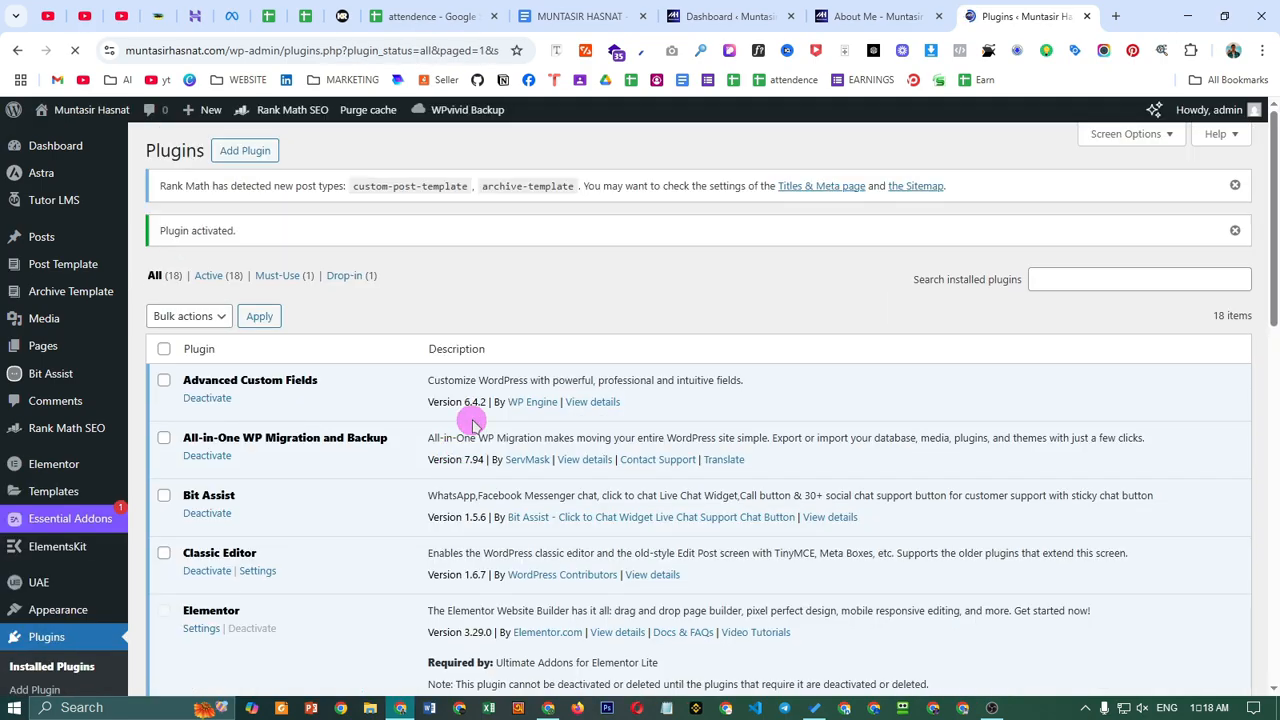
# - Open Posts > All Posts in a new tab
pyautogui.scroll(-6, 470, 425)
pyautogui.scroll(-5, 470, 425)
pyautogui.scroll(15, 477, 537)
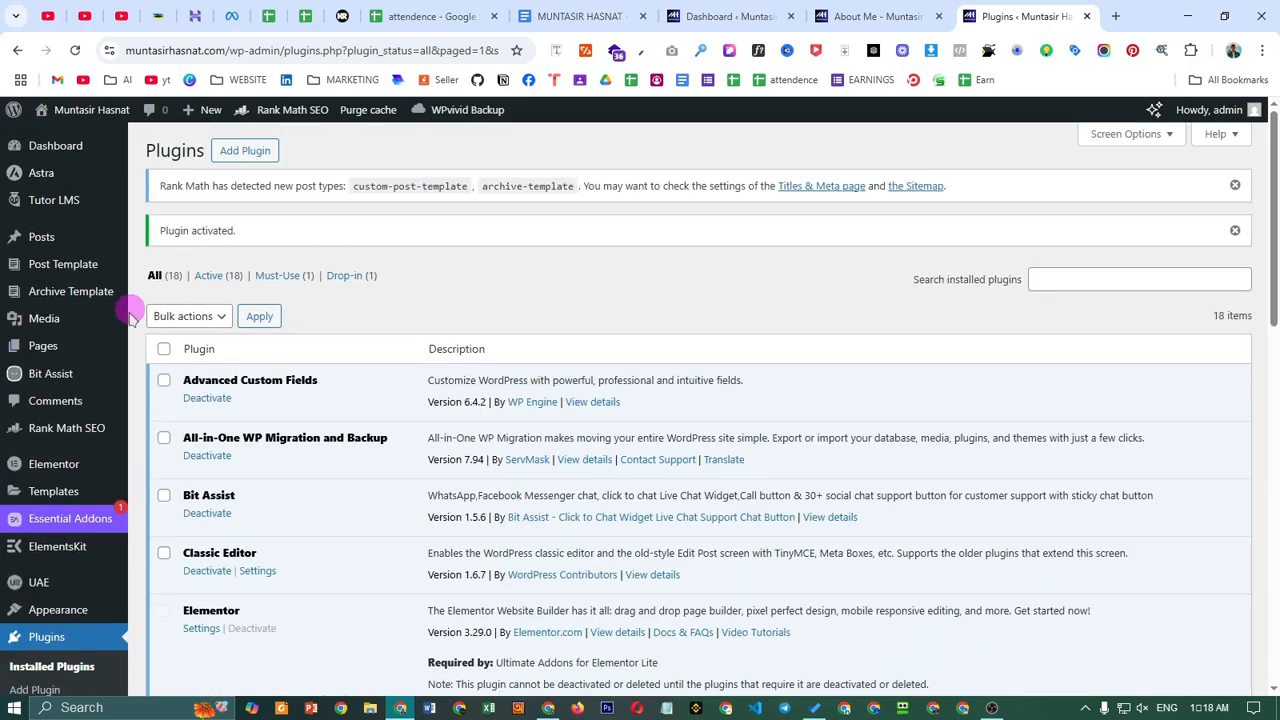
pyautogui.moveTo(70, 244)
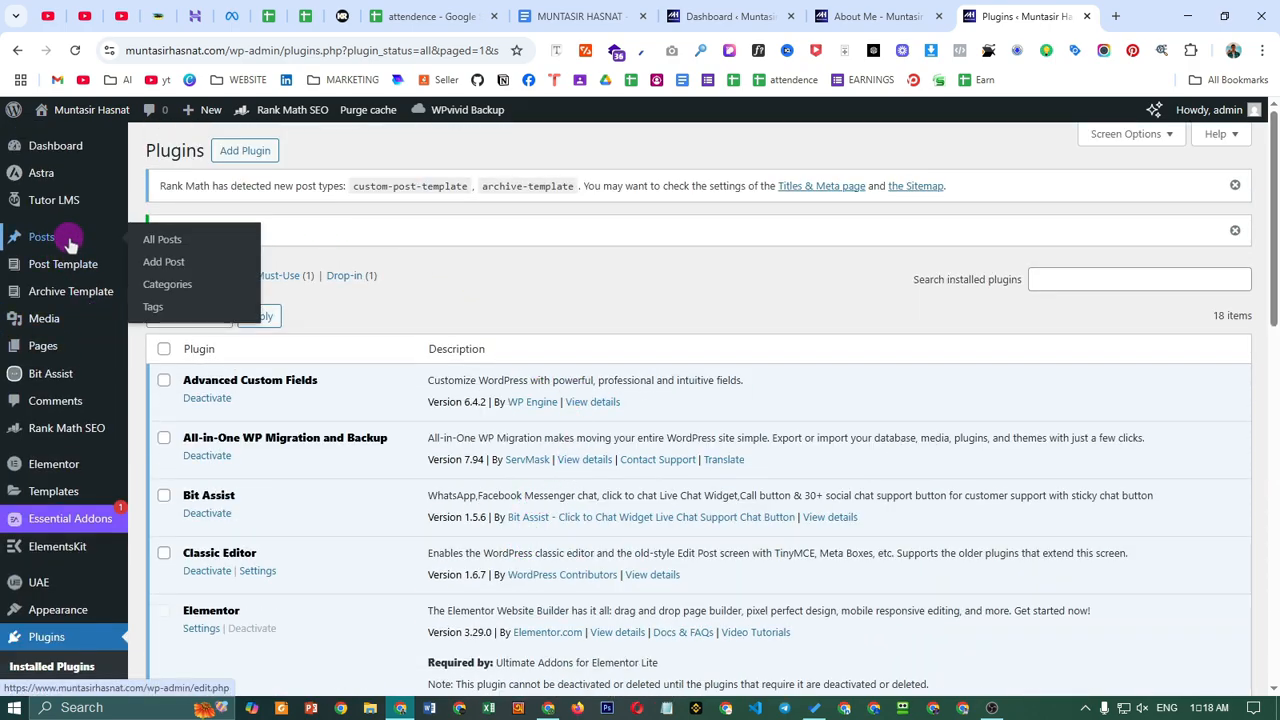
pyautogui.rightClick(180, 245)
pyautogui.click(250, 260)
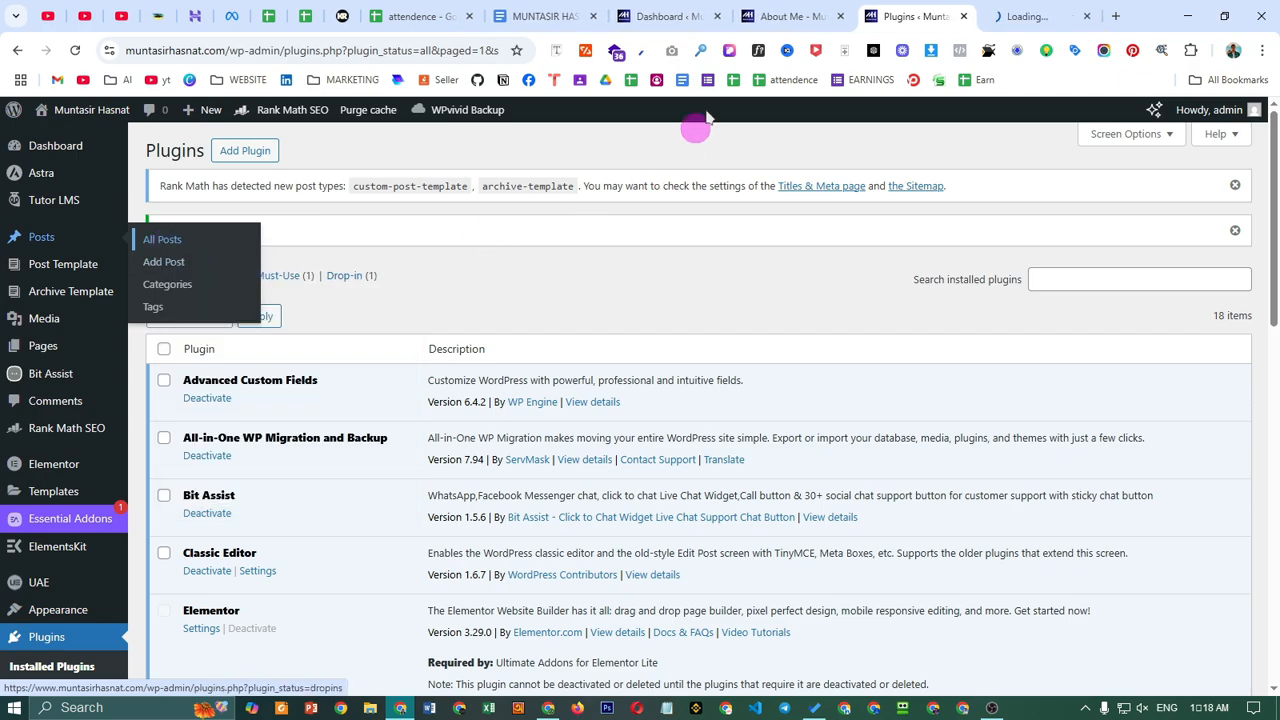
pyautogui.click(1025, 16)
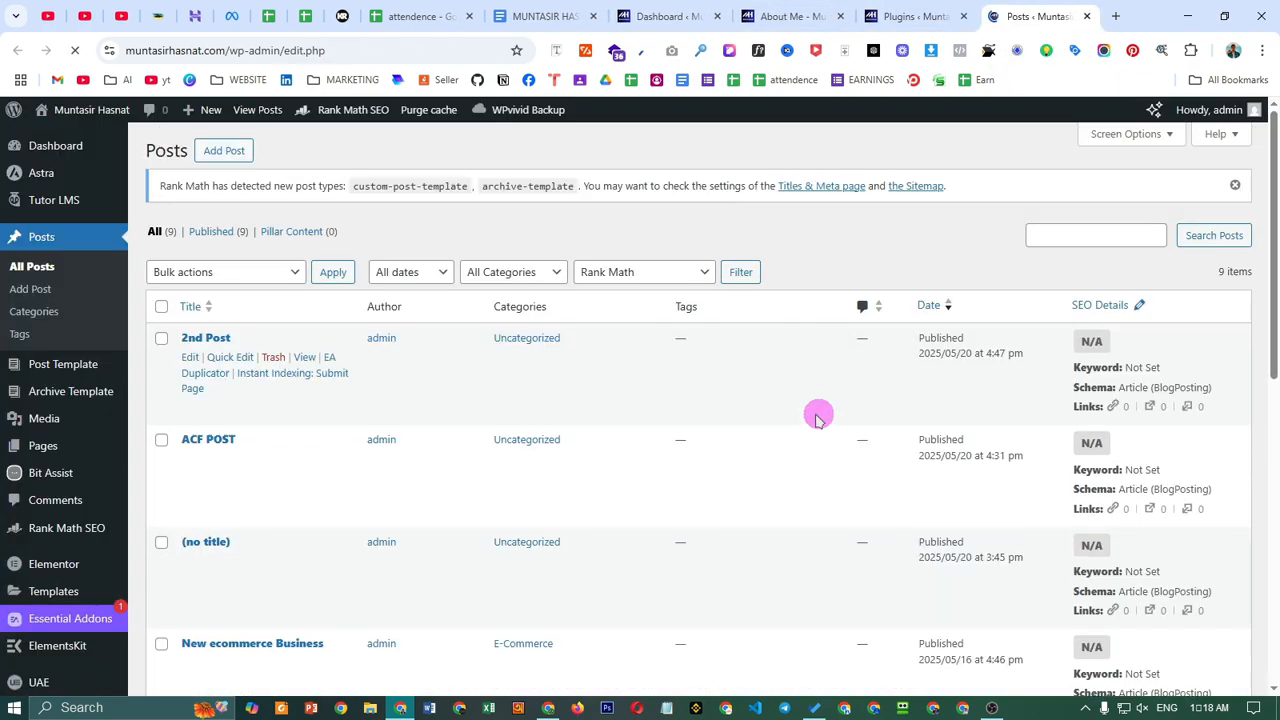
# - Review the existing posts, then open a new post editor in a new tab
pyautogui.scroll(-3, 232, 432)
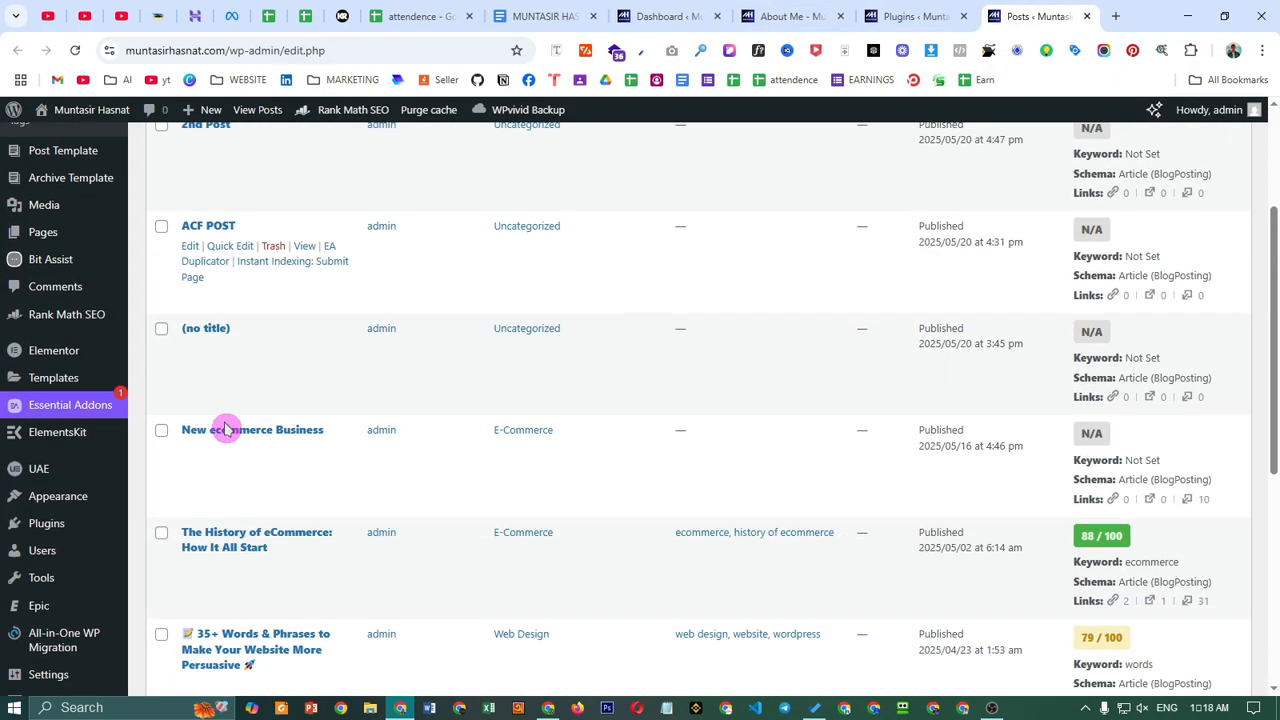
pyautogui.scroll(-3, 230, 420)
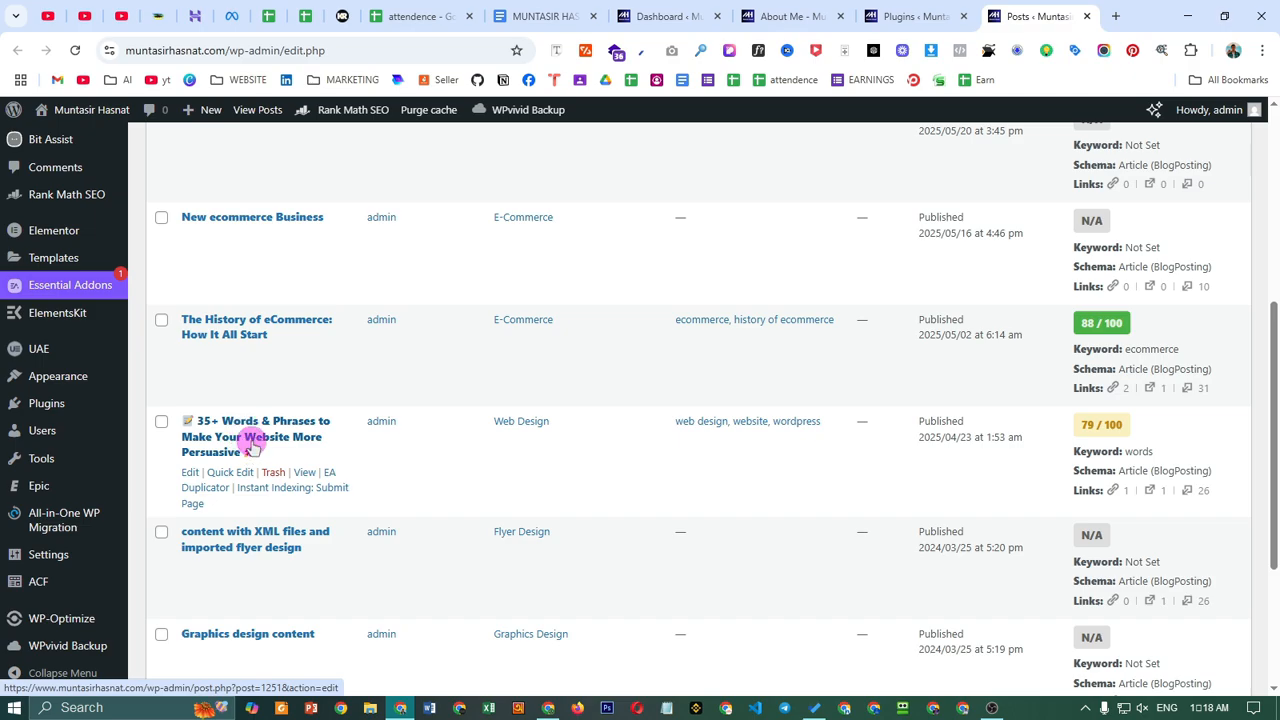
pyautogui.scroll(5, 250, 447)
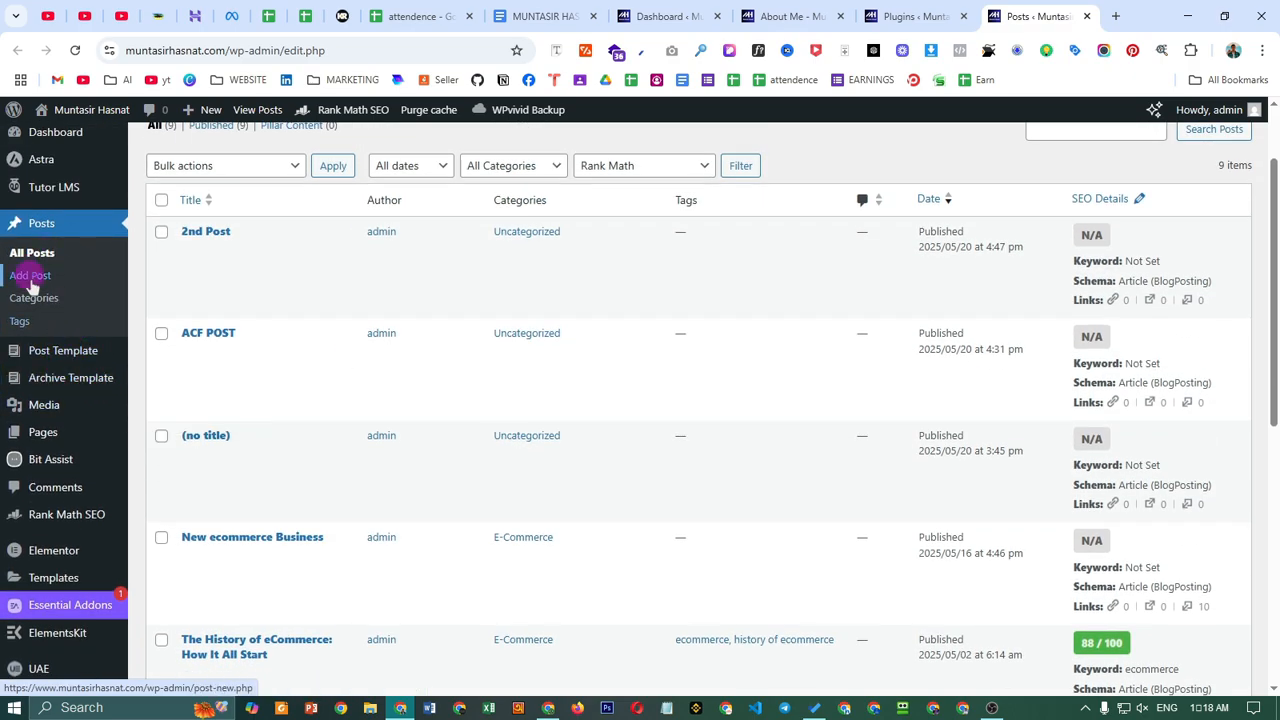
pyautogui.rightClick(31, 280)
pyautogui.click(146, 300)
# - Look through the empty Add Post editor down to the Featured Image box
pyautogui.click(1040, 16)
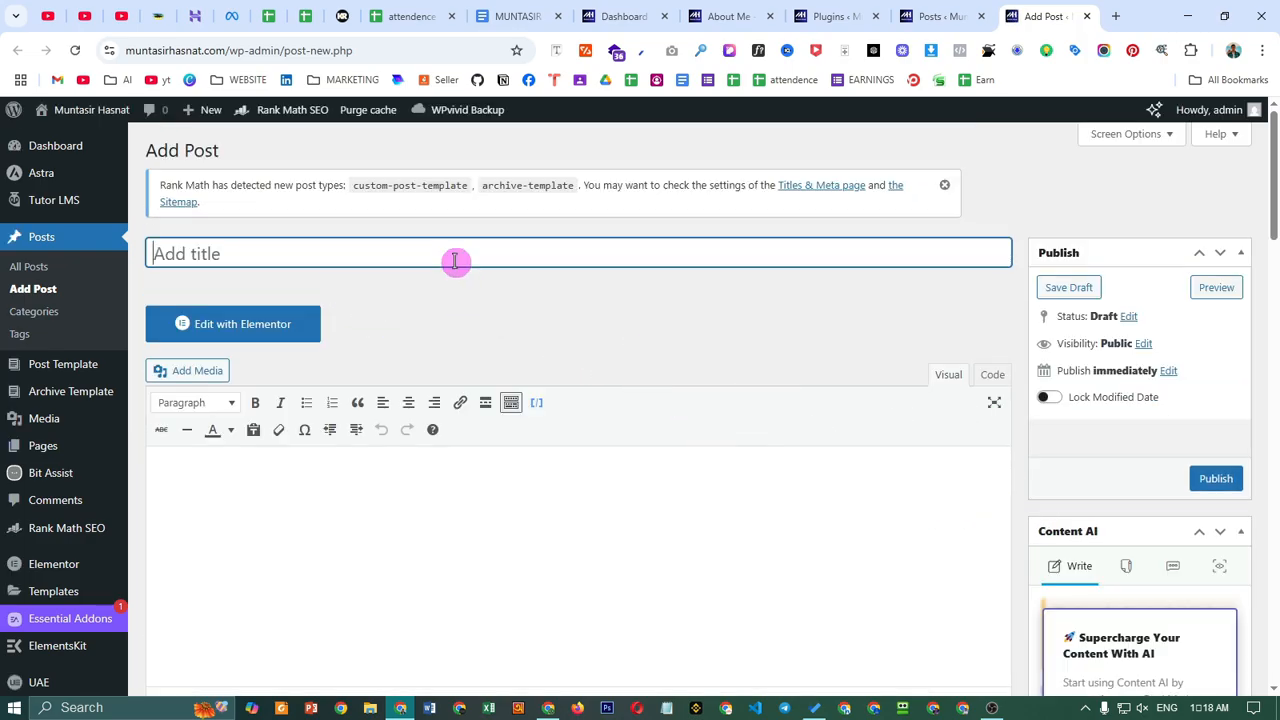
pyautogui.scroll(-1, 420, 406)
pyautogui.click(420, 406)
pyautogui.scroll(-5, 569, 434)
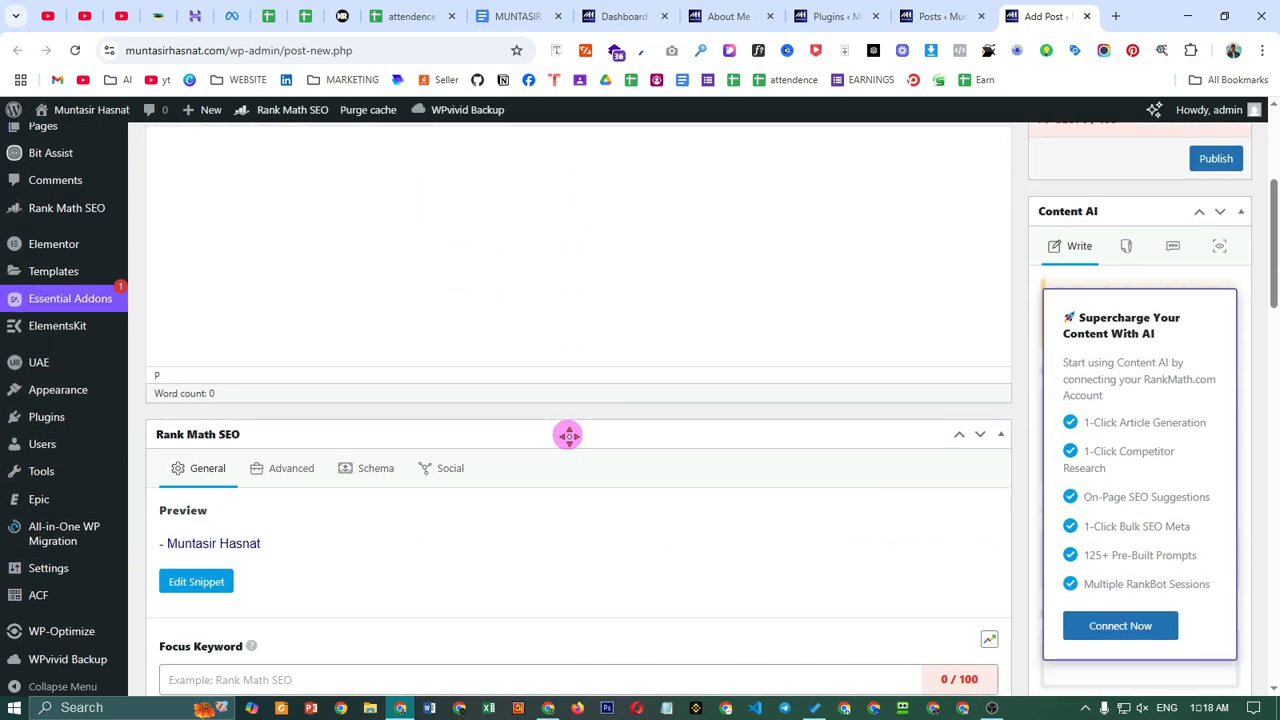
pyautogui.scroll(-5, 585, 490)
pyautogui.scroll(15, 709, 520)
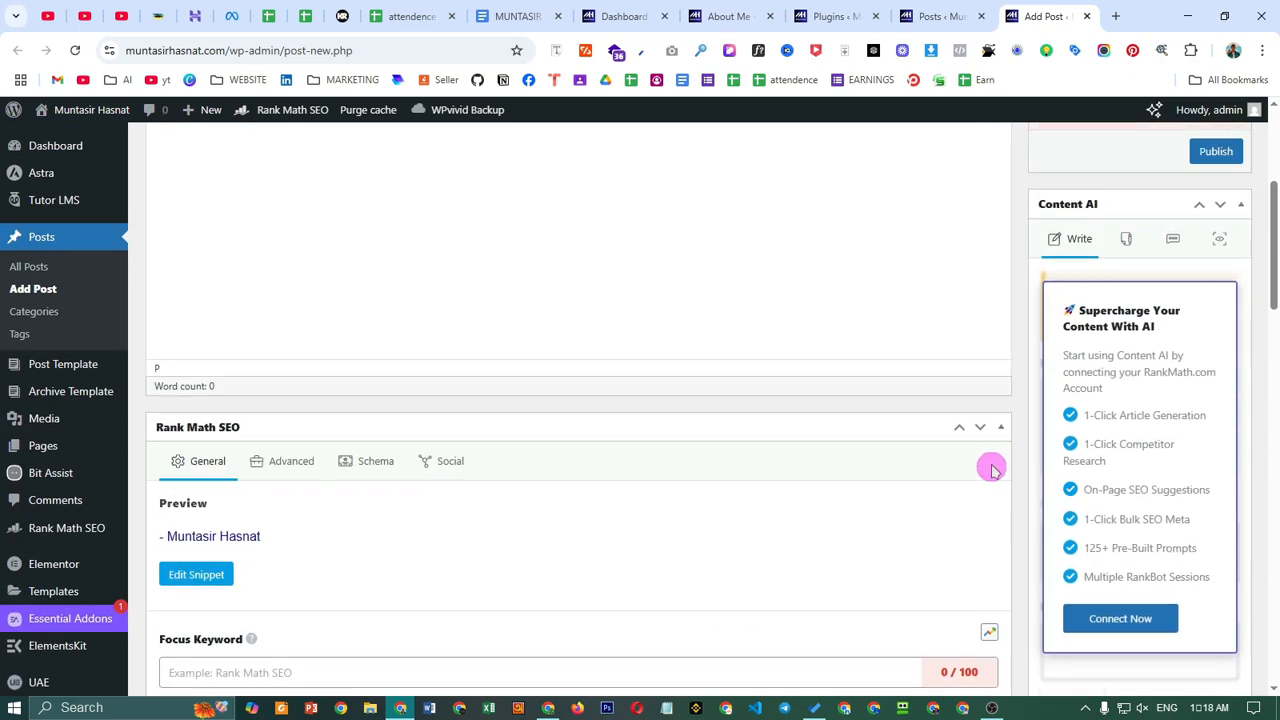
pyautogui.scroll(1, 531, 443)
pyautogui.scroll(-10, 1105, 450)
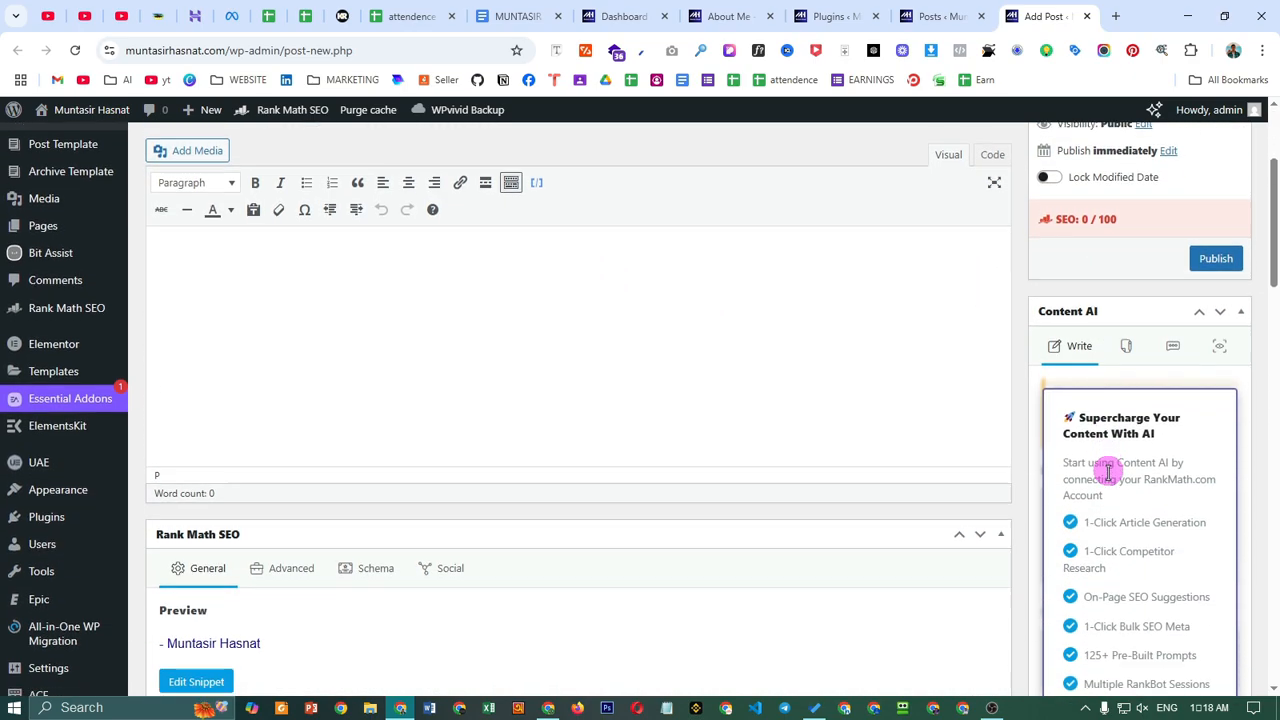
pyautogui.scroll(-10, 1120, 428)
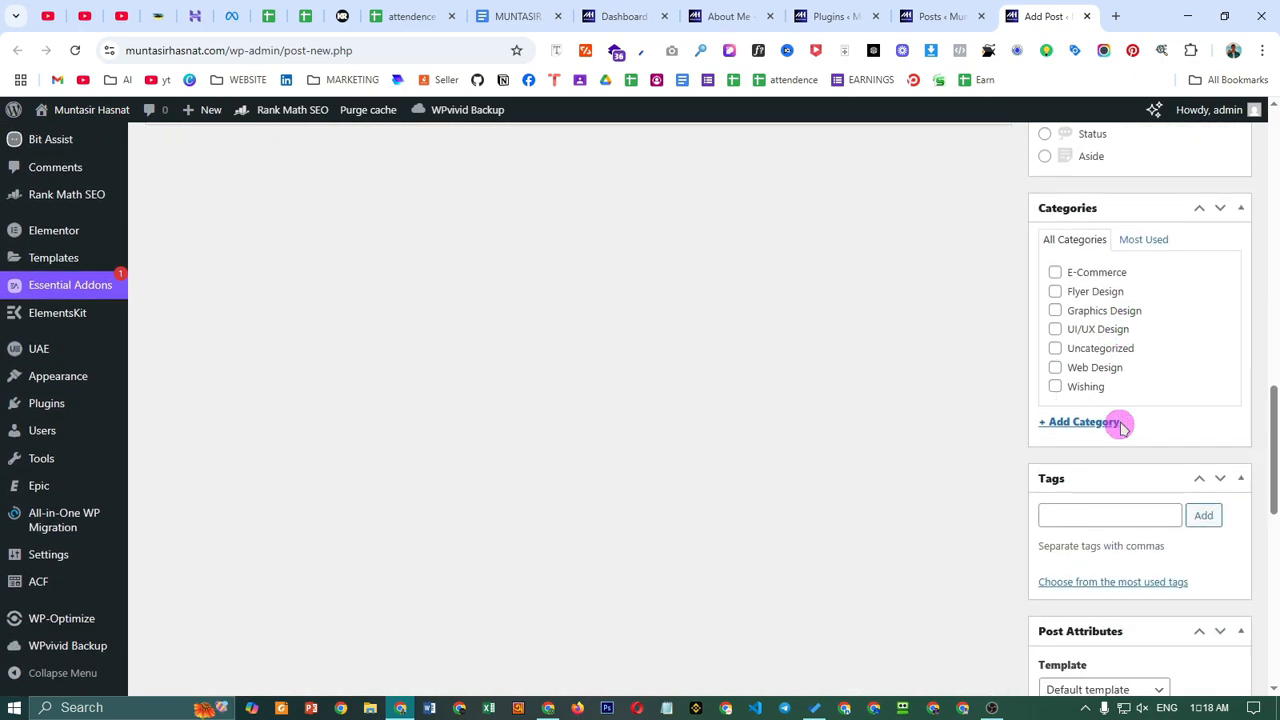
pyautogui.scroll(-3, 1120, 432)
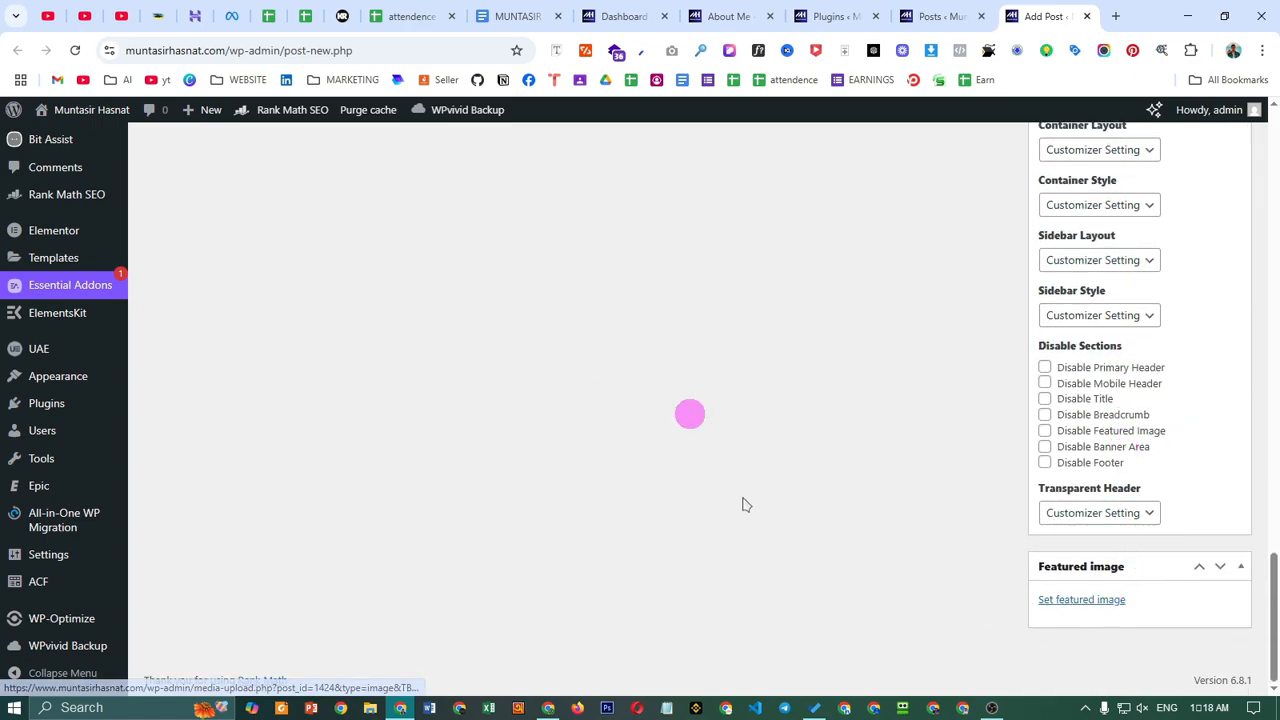
pyautogui.scroll(12, 491, 546)
pyautogui.scroll(3, 462, 497)
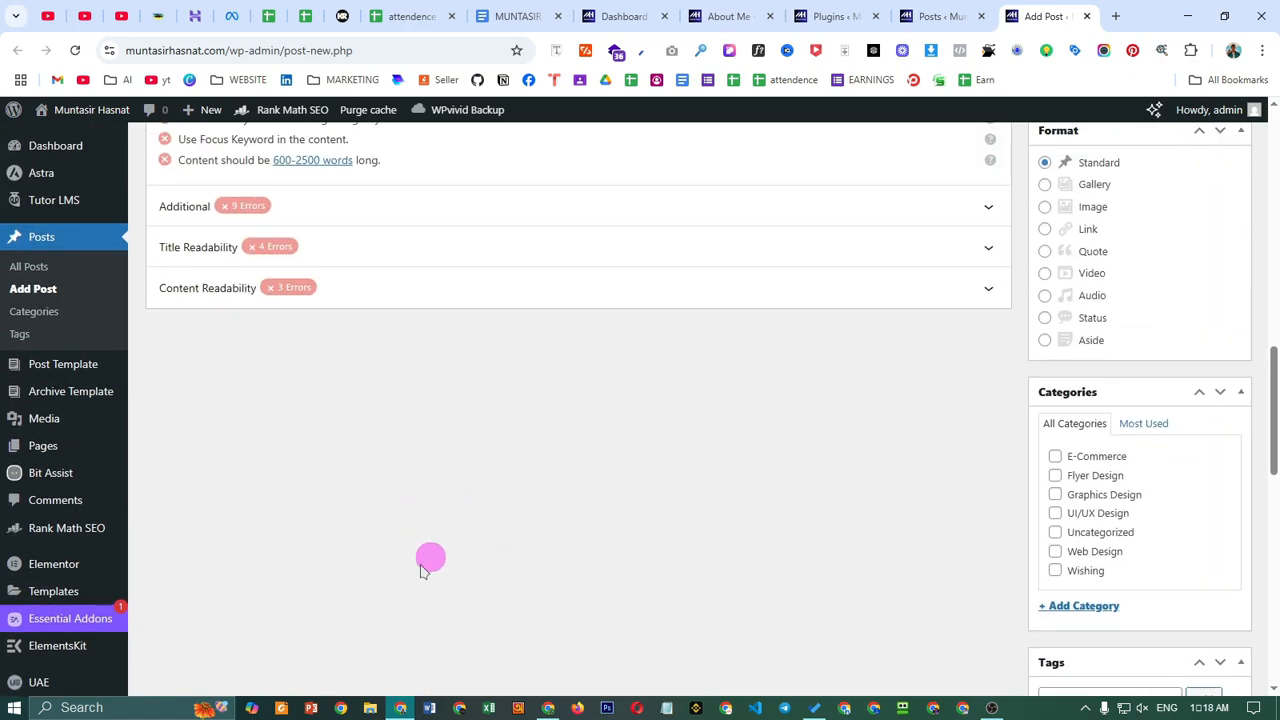
pyautogui.scroll(-3, 508, 578)
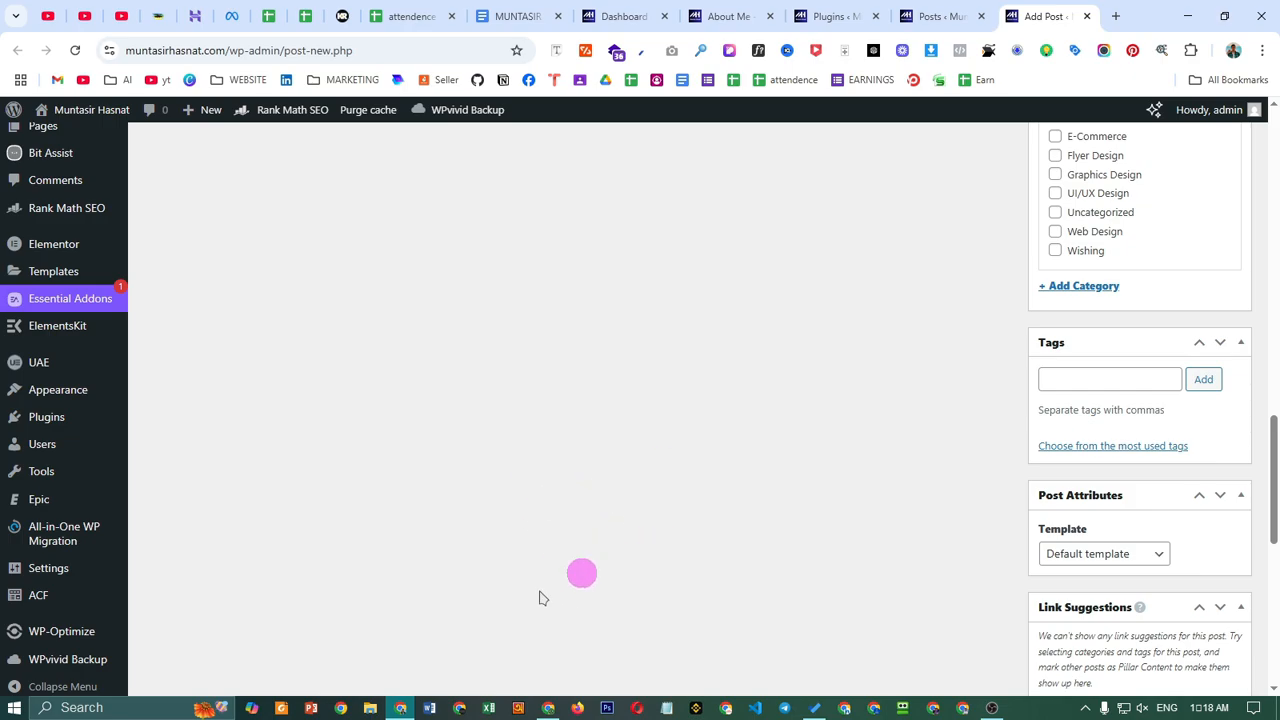
pyautogui.scroll(10, 545, 503)
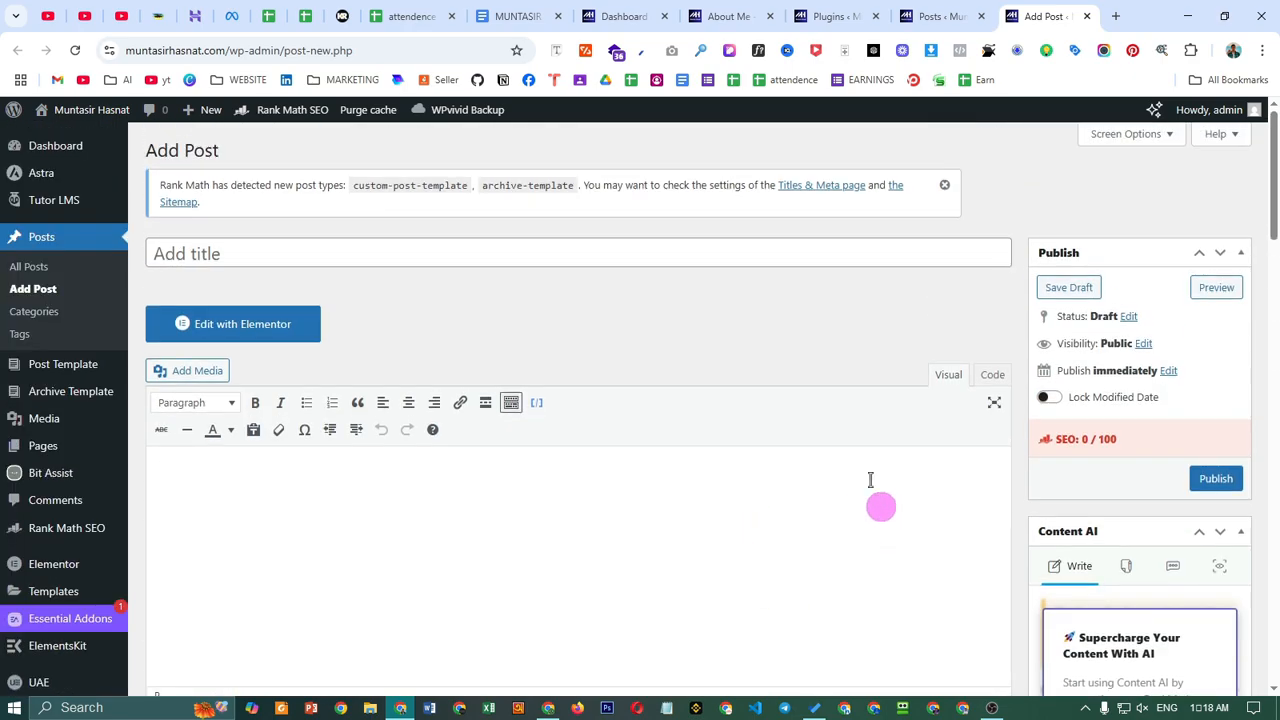
# - Close the About Me, Plugins, Posts and Add Post tabs
pyautogui.click(766, 14)
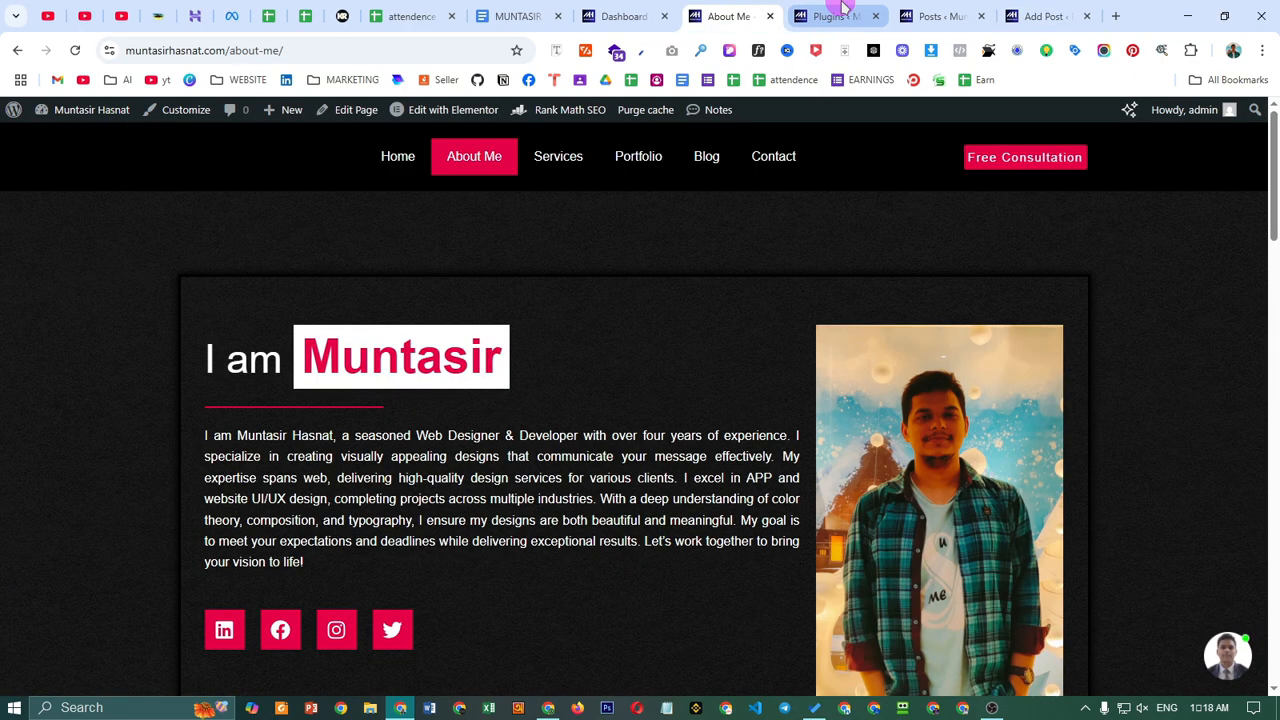
pyautogui.click(769, 16)
pyautogui.click(769, 16)
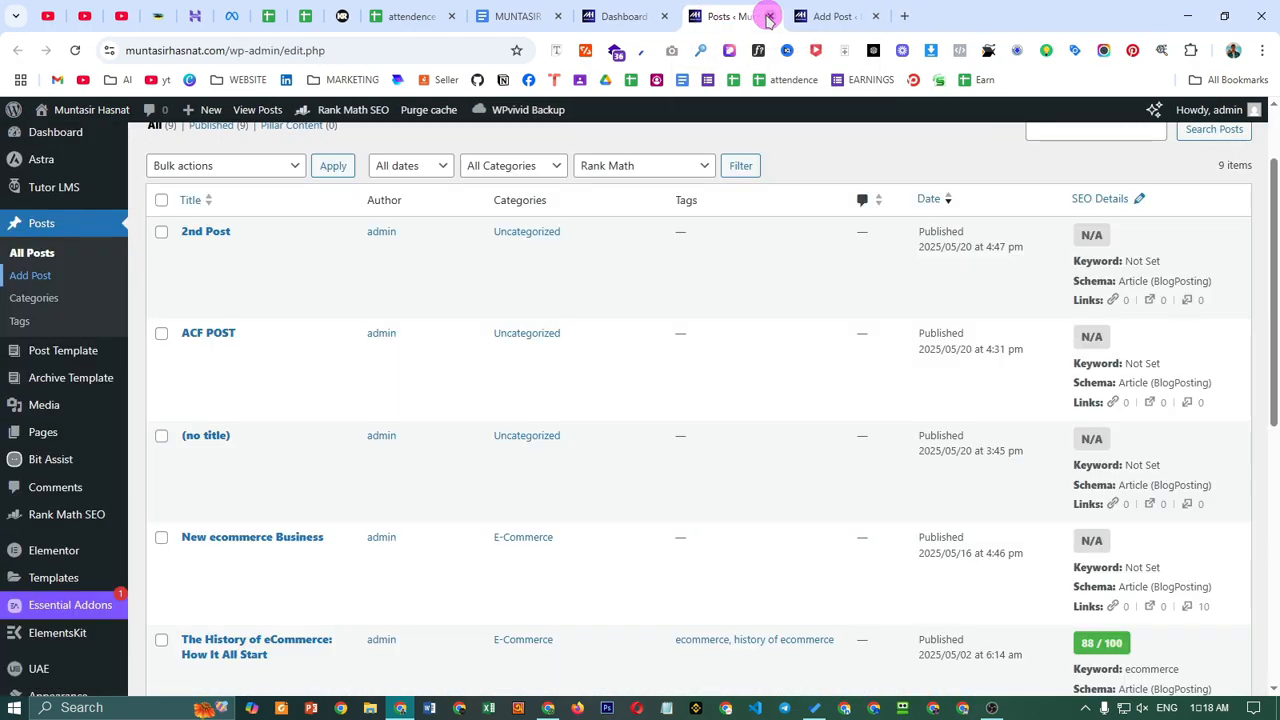
pyautogui.click(769, 16)
pyautogui.click(769, 16)
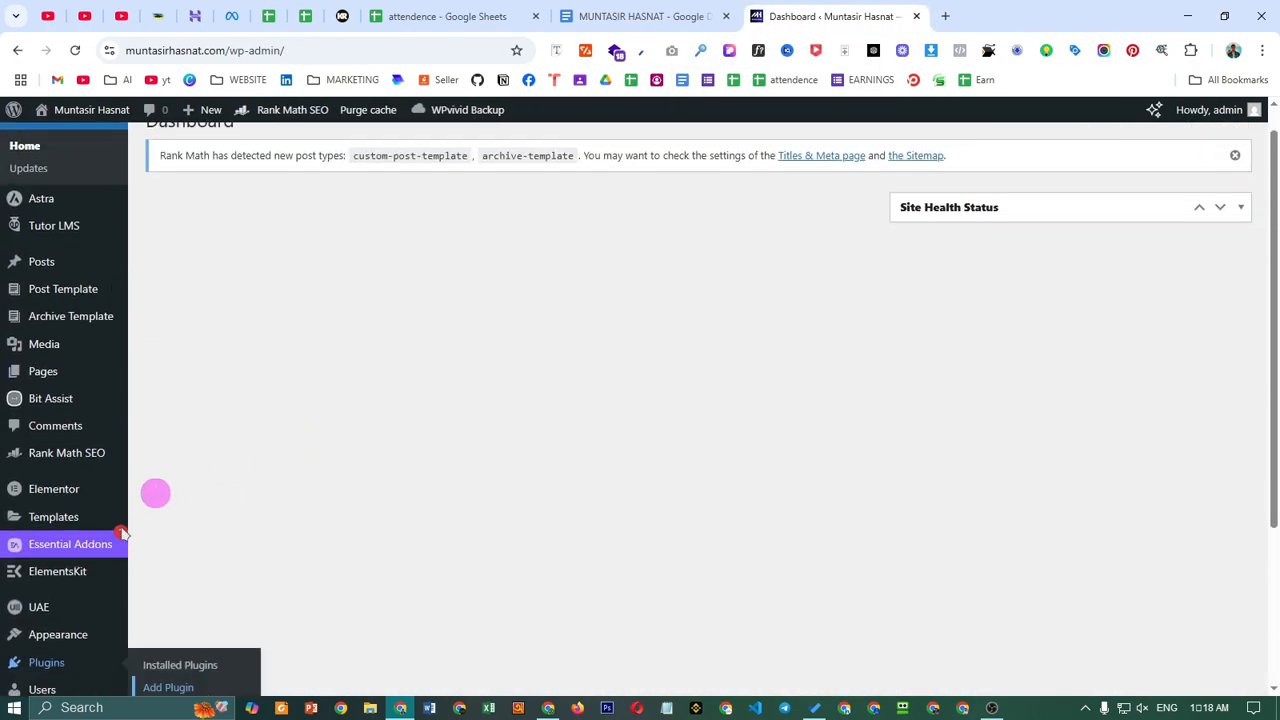
# - Open ACF > Field Groups from the Dashboard in a new tab
pyautogui.scroll(-3, 120, 540)
pyautogui.moveTo(82, 598)
pyautogui.scroll(3, 51, 306)
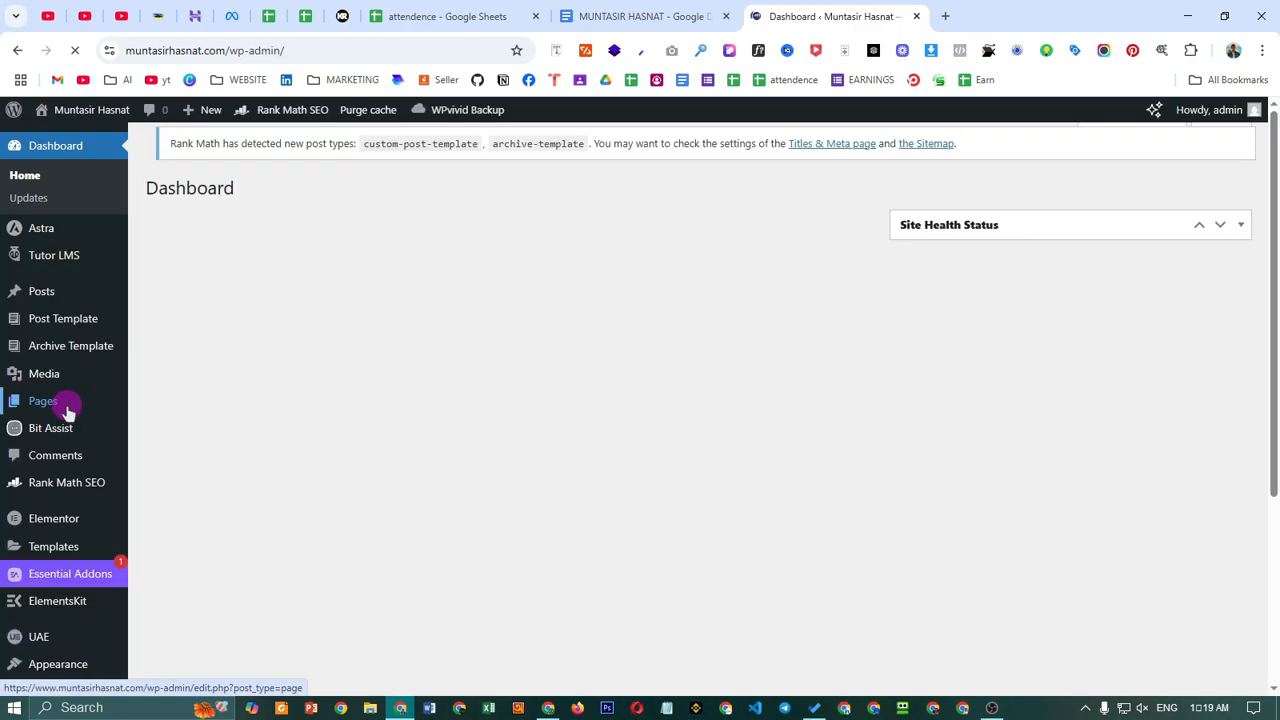
pyautogui.scroll(-2, 63, 430)
pyautogui.scroll(-2, 64, 430)
pyautogui.moveTo(42, 593)
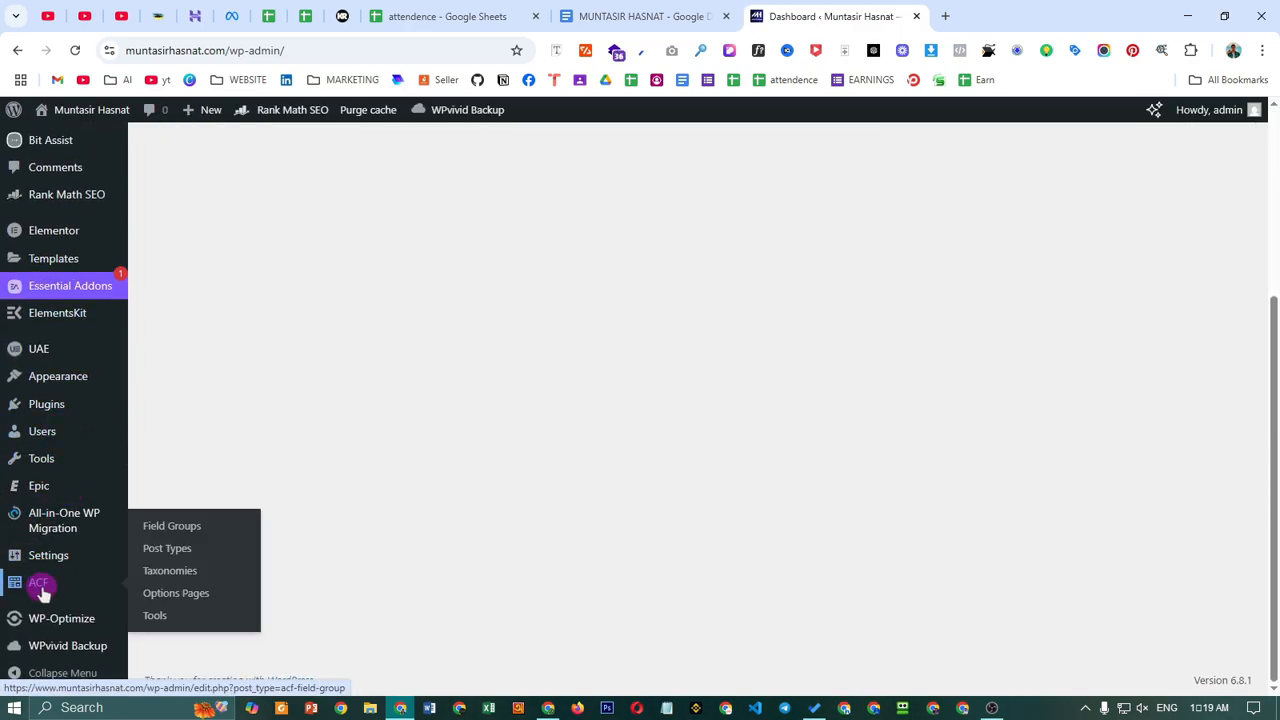
pyautogui.rightClick(170, 540)
pyautogui.click(326, 290)
# - Title the new ACF field group 'Practice'
pyautogui.click(965, 16)
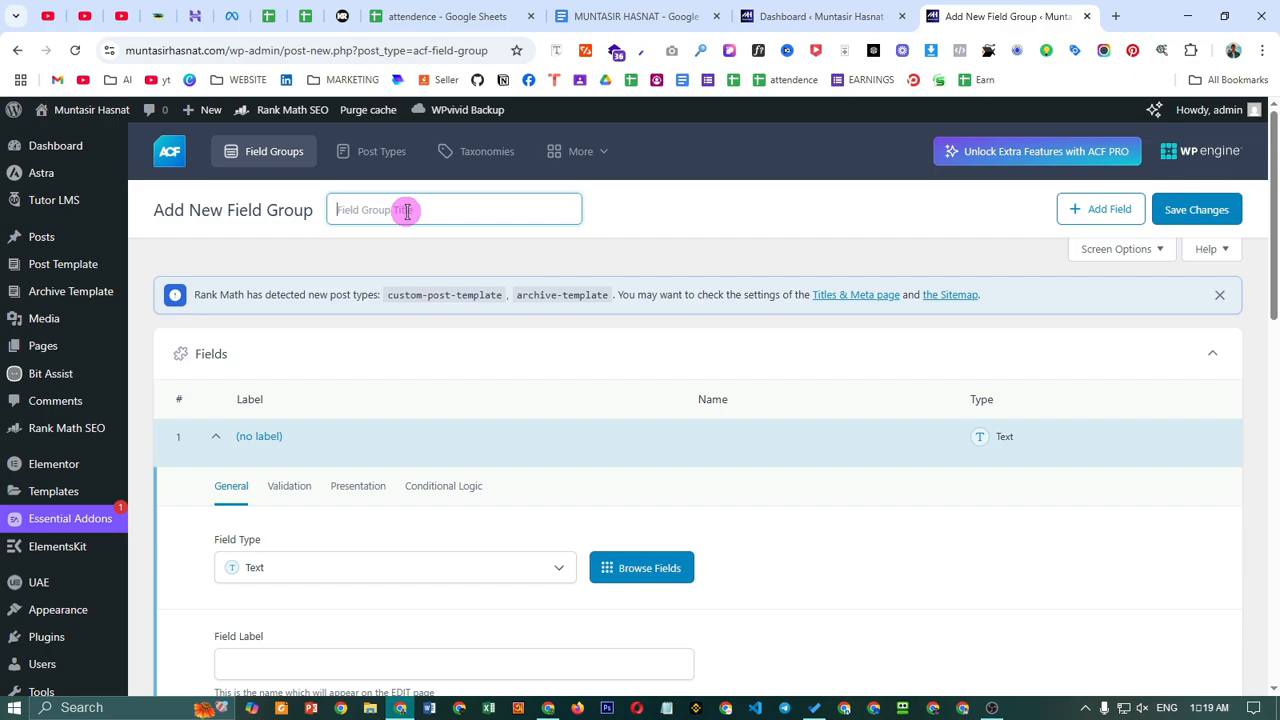
pyautogui.write('Practi')
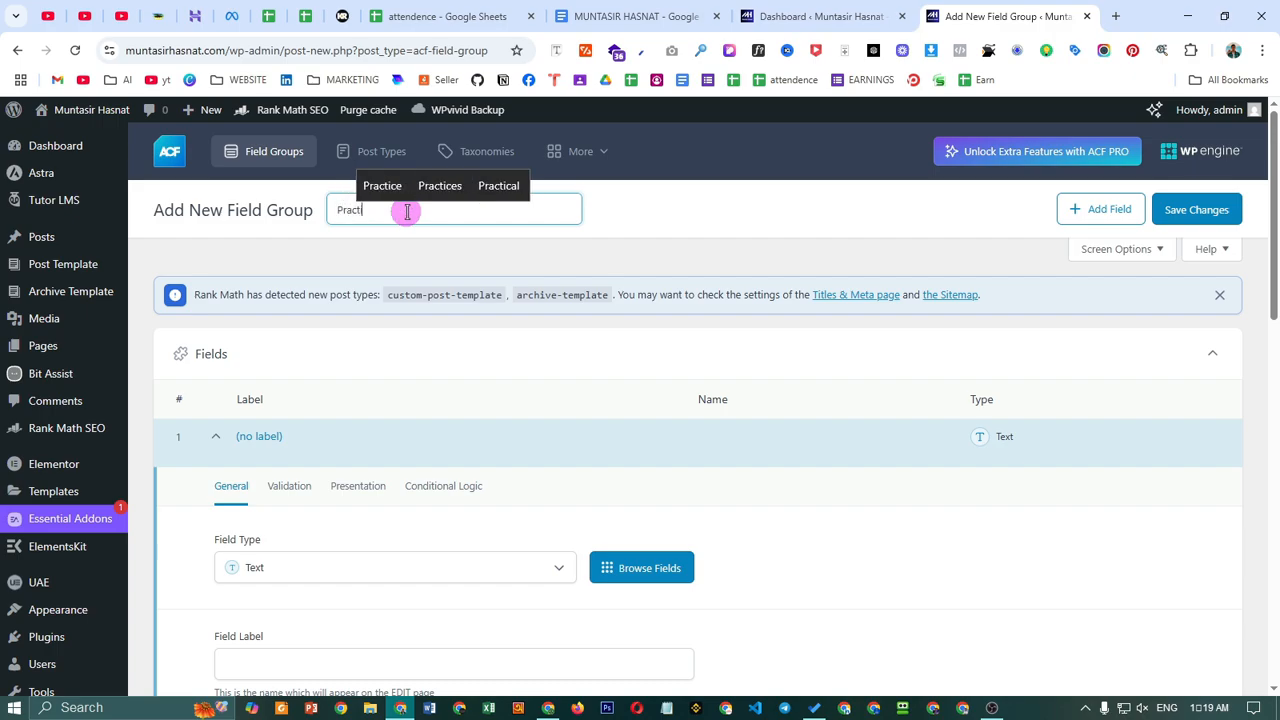
pyautogui.write('ce')
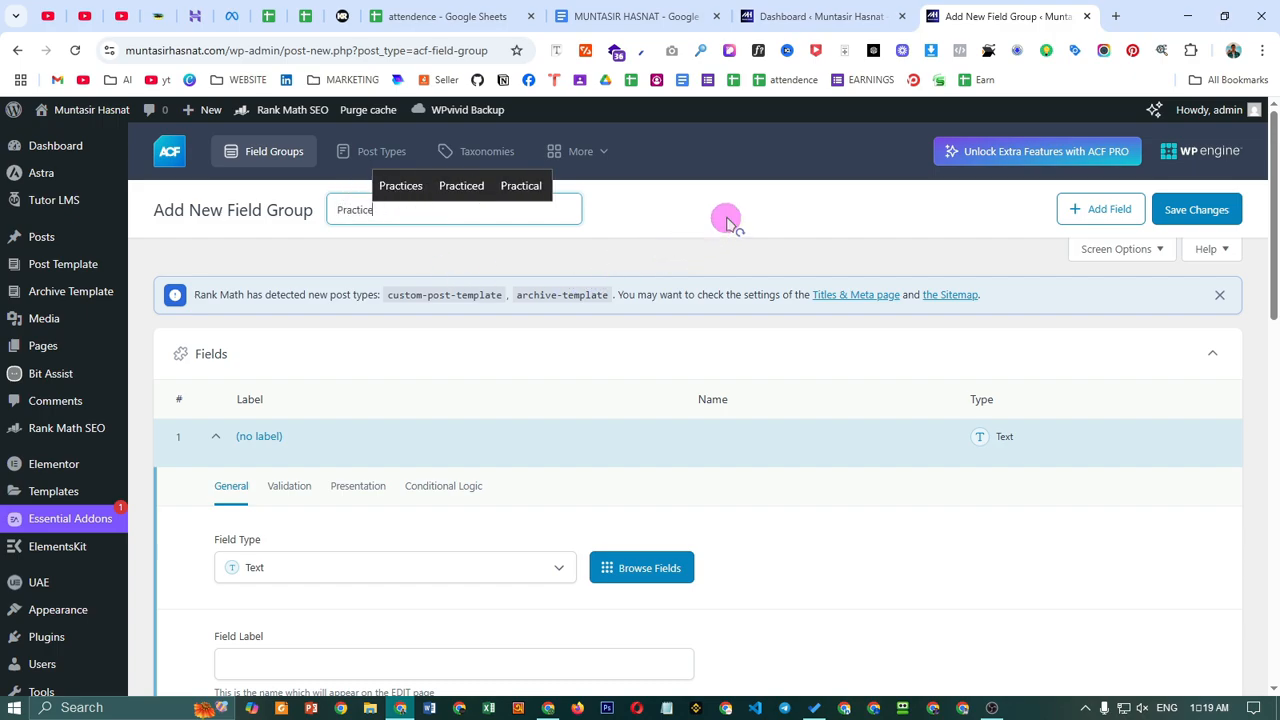
pyautogui.click(728, 217)
pyautogui.scroll(-1, 494, 340)
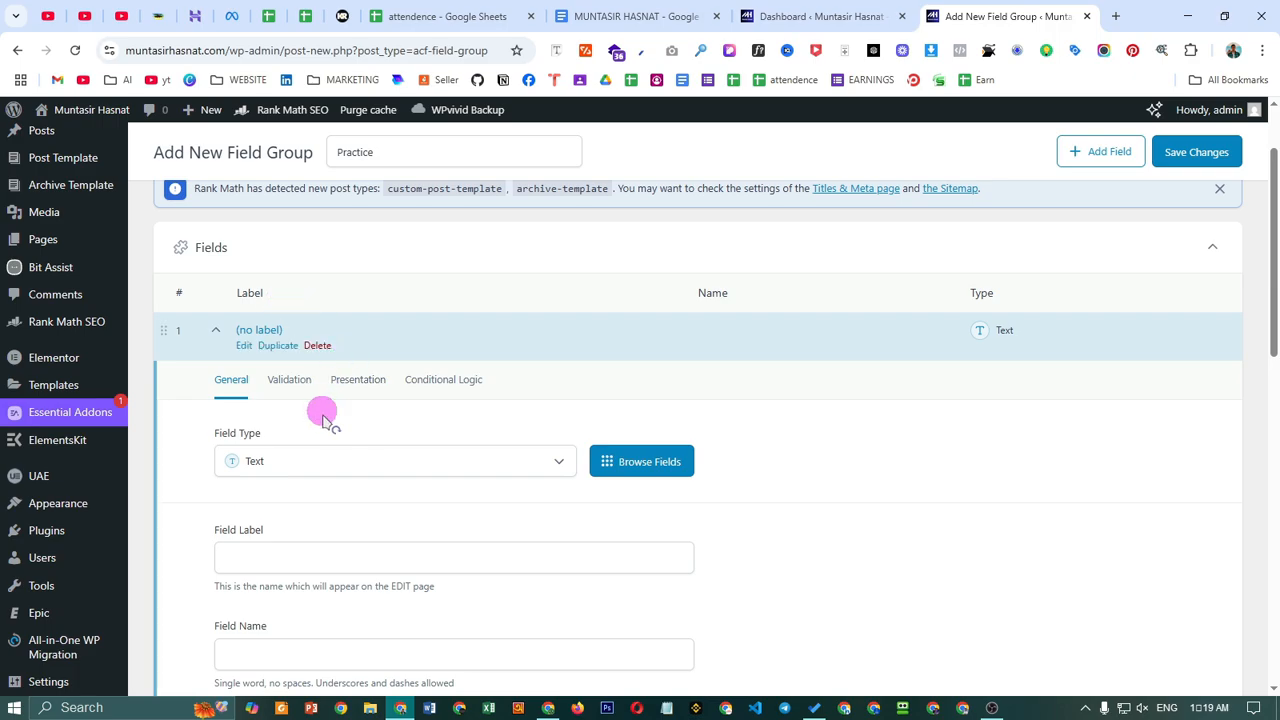
pyautogui.scroll(1, 406, 290)
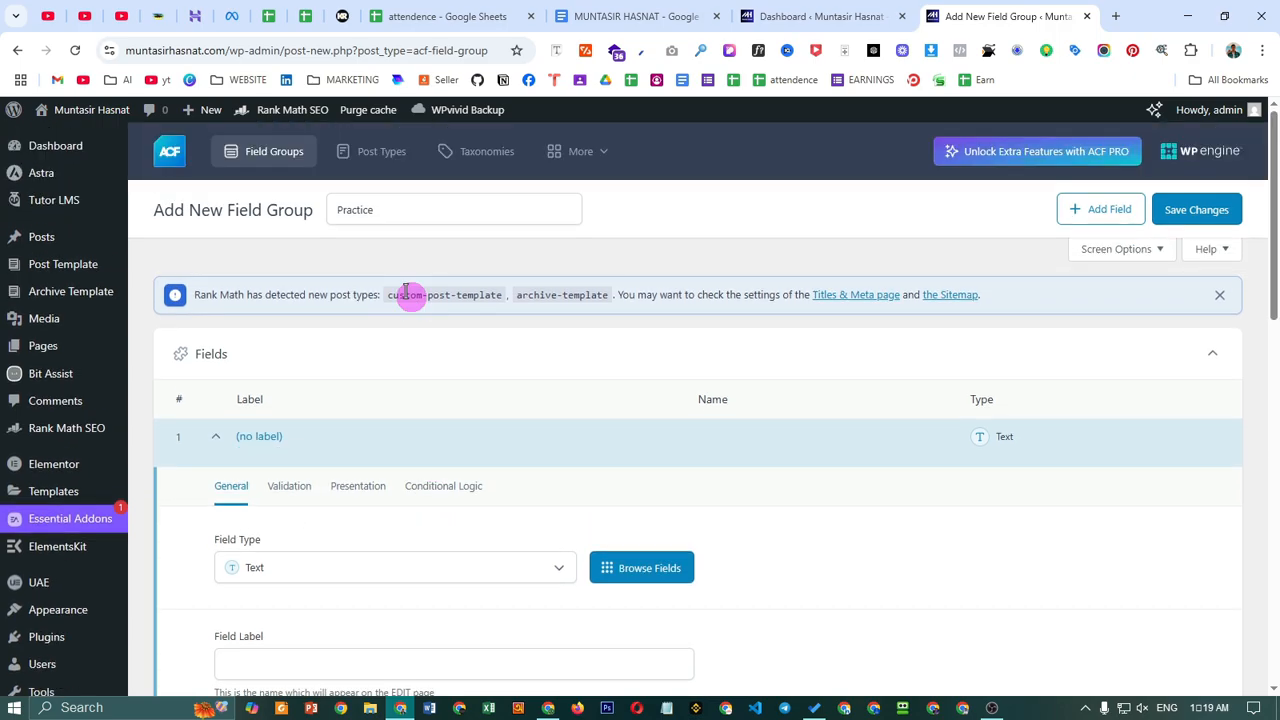
pyautogui.doubleClick(228, 211)
pyautogui.click(286, 224)
pyautogui.scroll(-2, 400, 390)
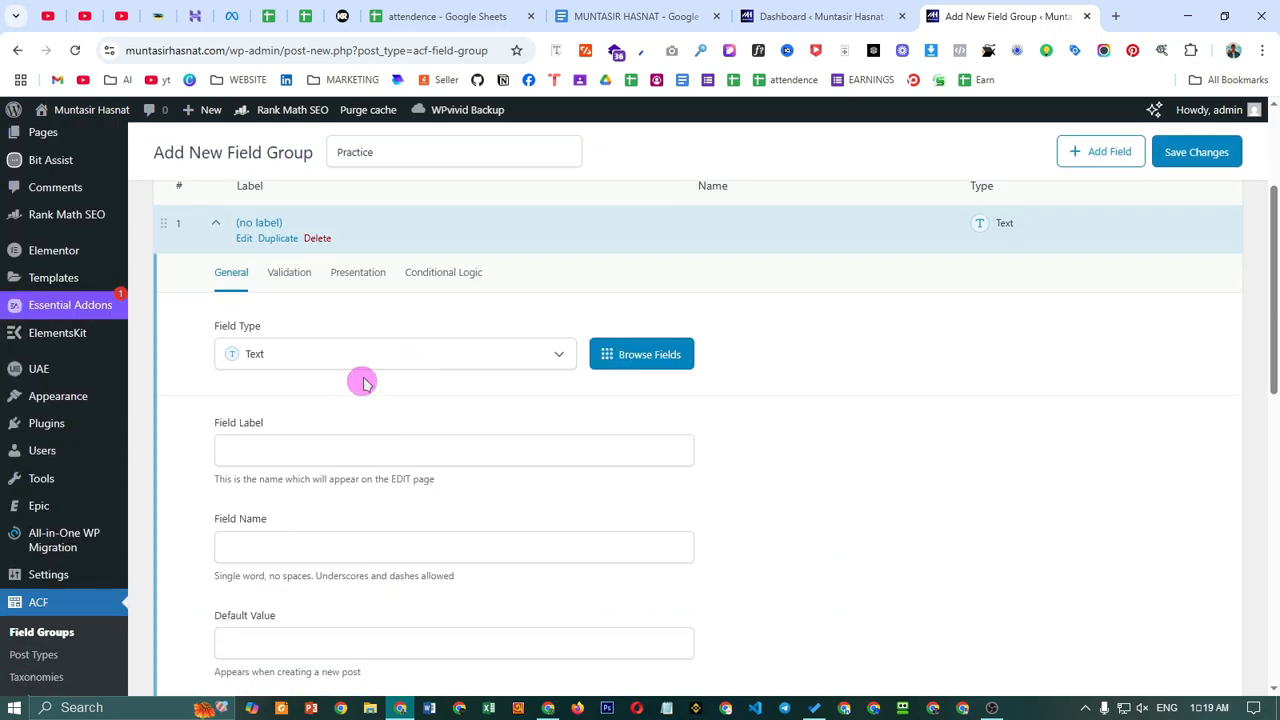
# - Keep the first field as Text, labelled 'Your Name' with field name your_name
pyautogui.click(336, 356)
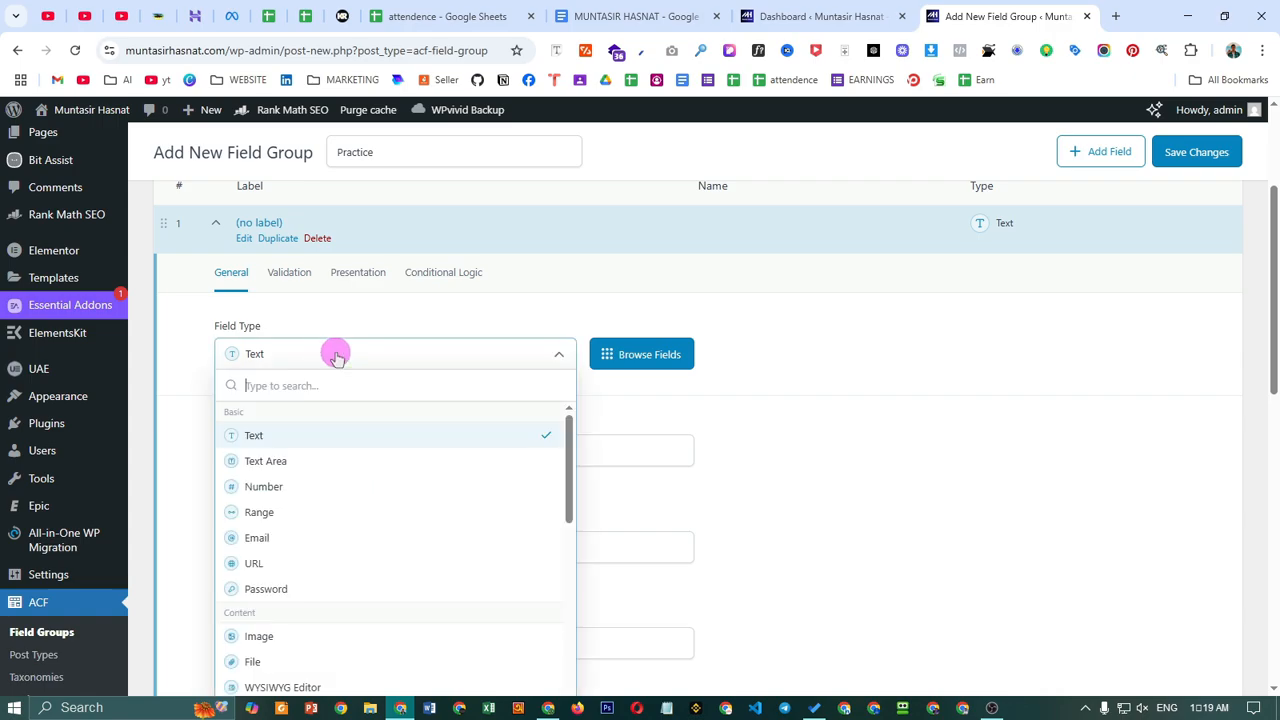
pyautogui.click(314, 435)
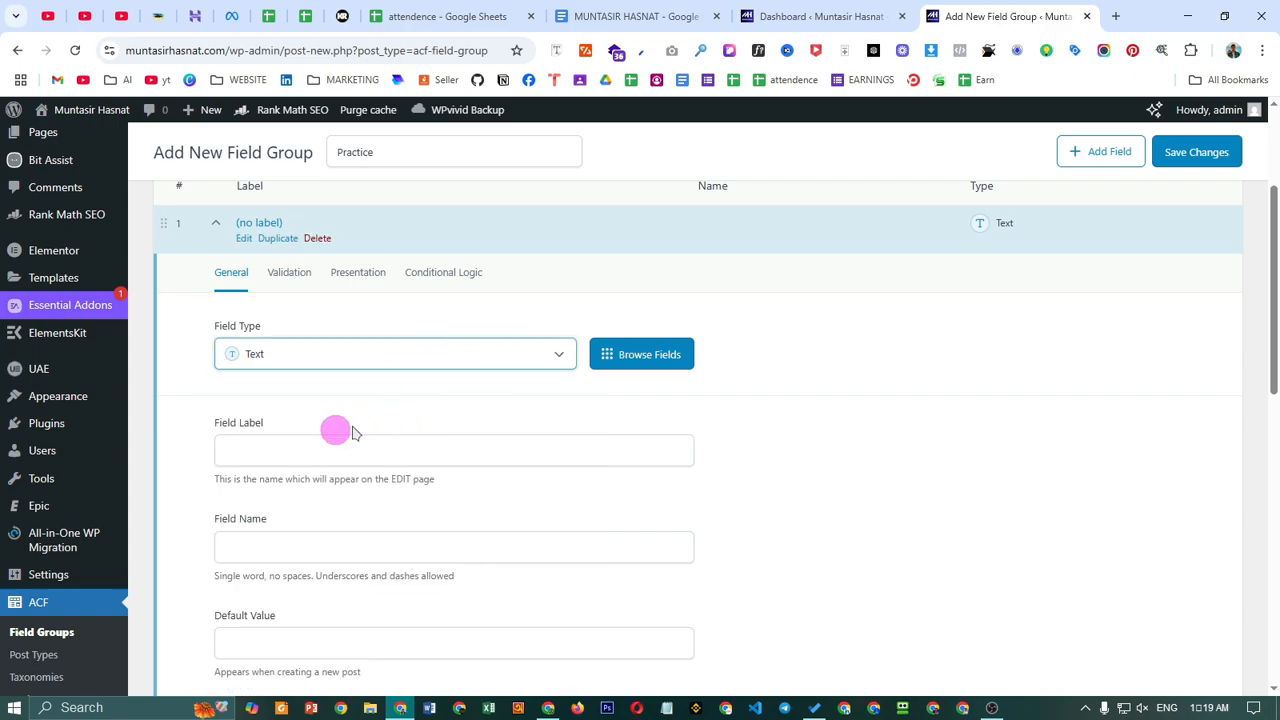
pyautogui.click(414, 456)
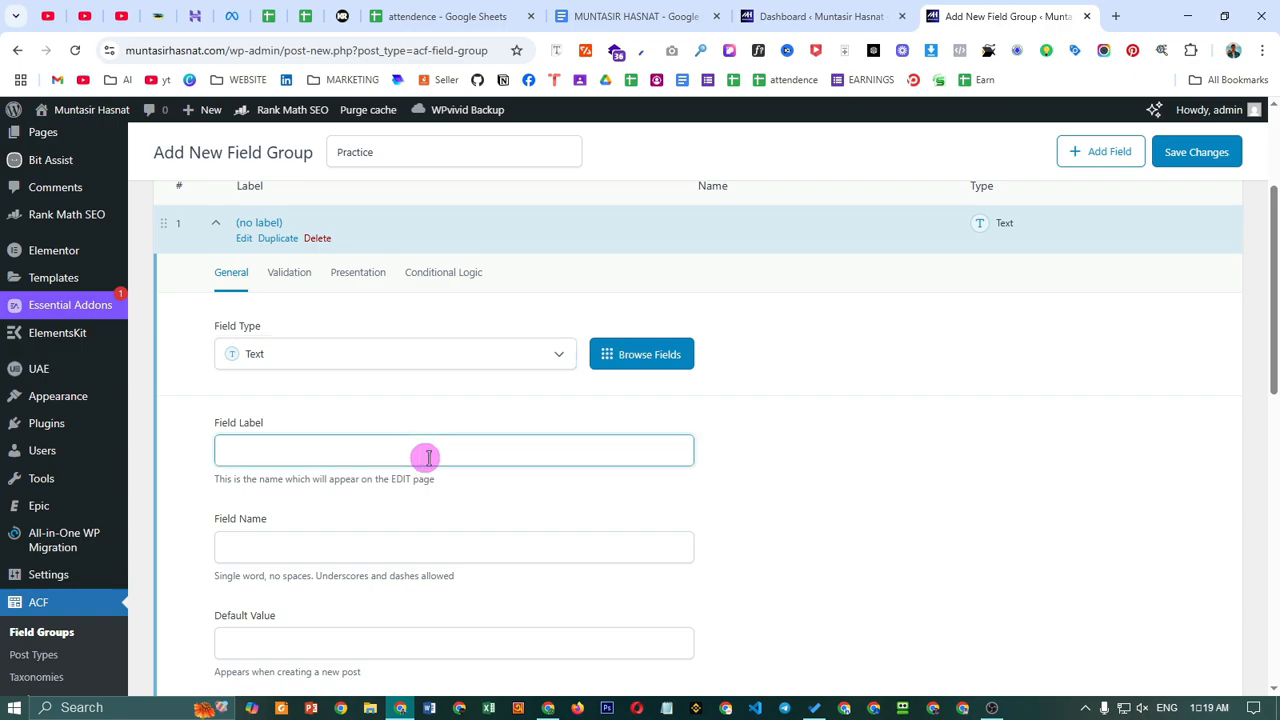
pyautogui.write('Your N')
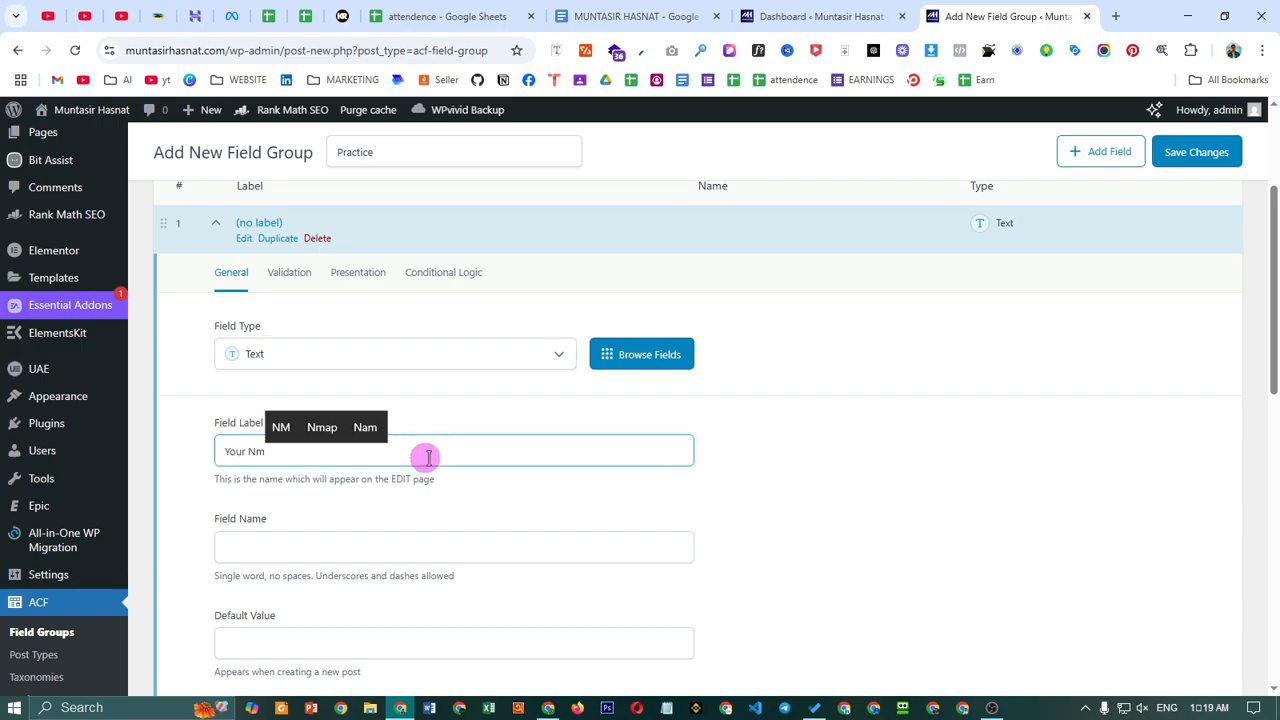
pyautogui.write('m')
pyautogui.press('BackSpace')
pyautogui.press('BackSpace')
pyautogui.write('Na')
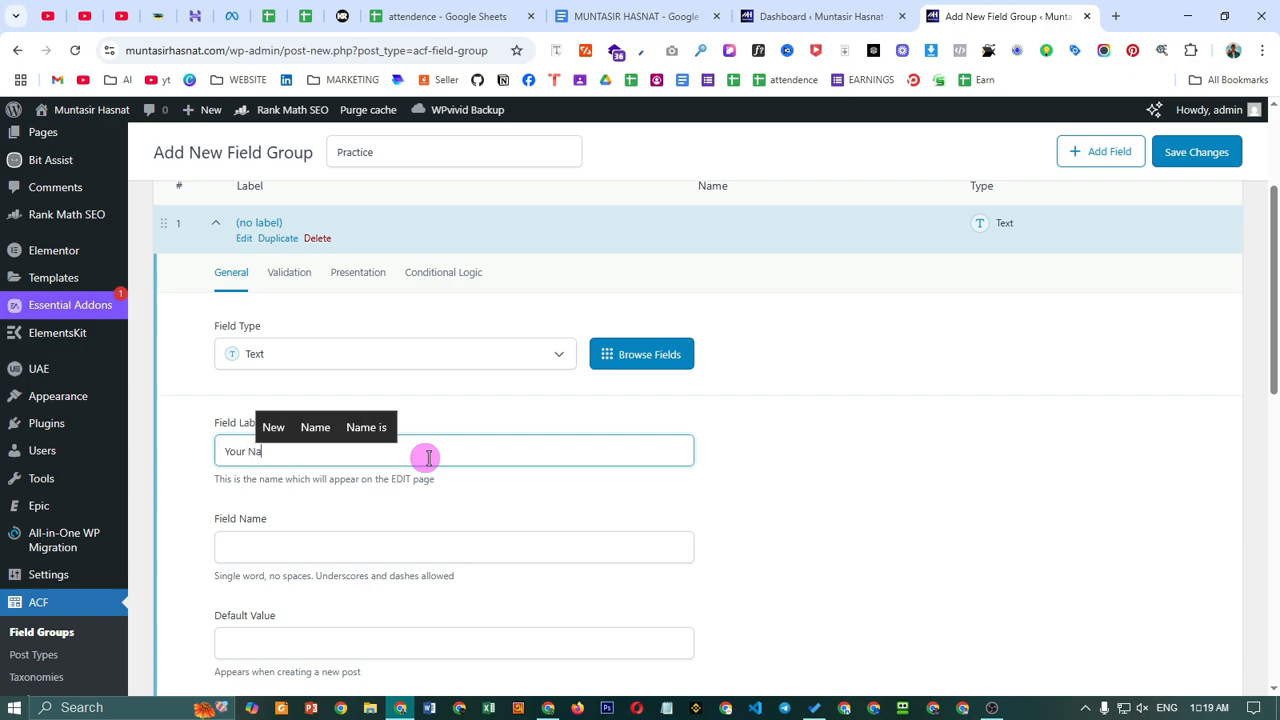
pyautogui.write('me')
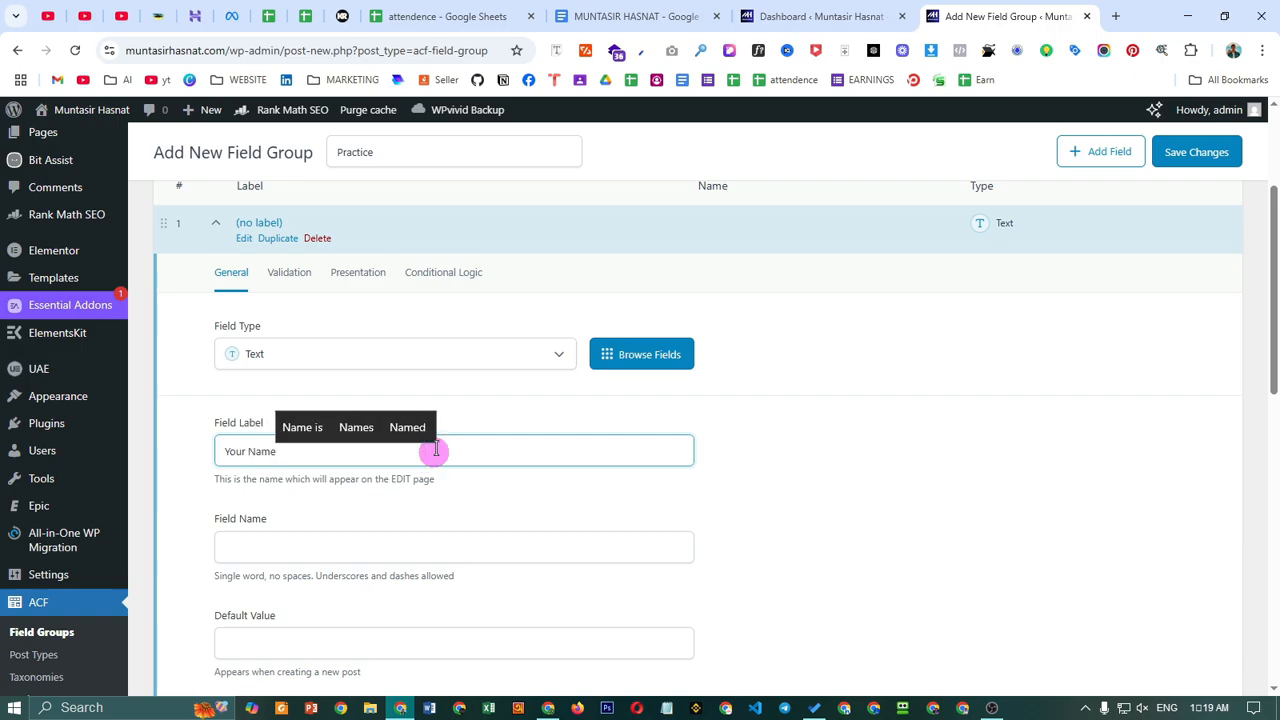
pyautogui.scroll(-1, 465, 430)
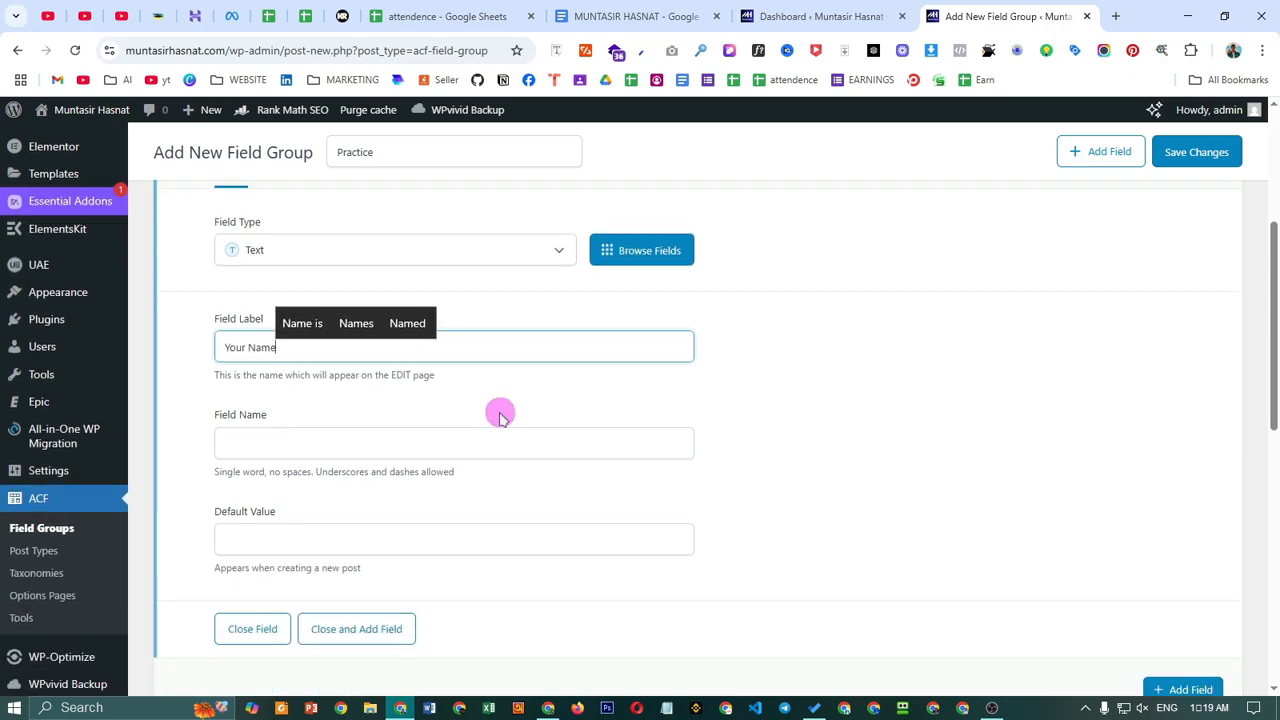
pyautogui.click(365, 440)
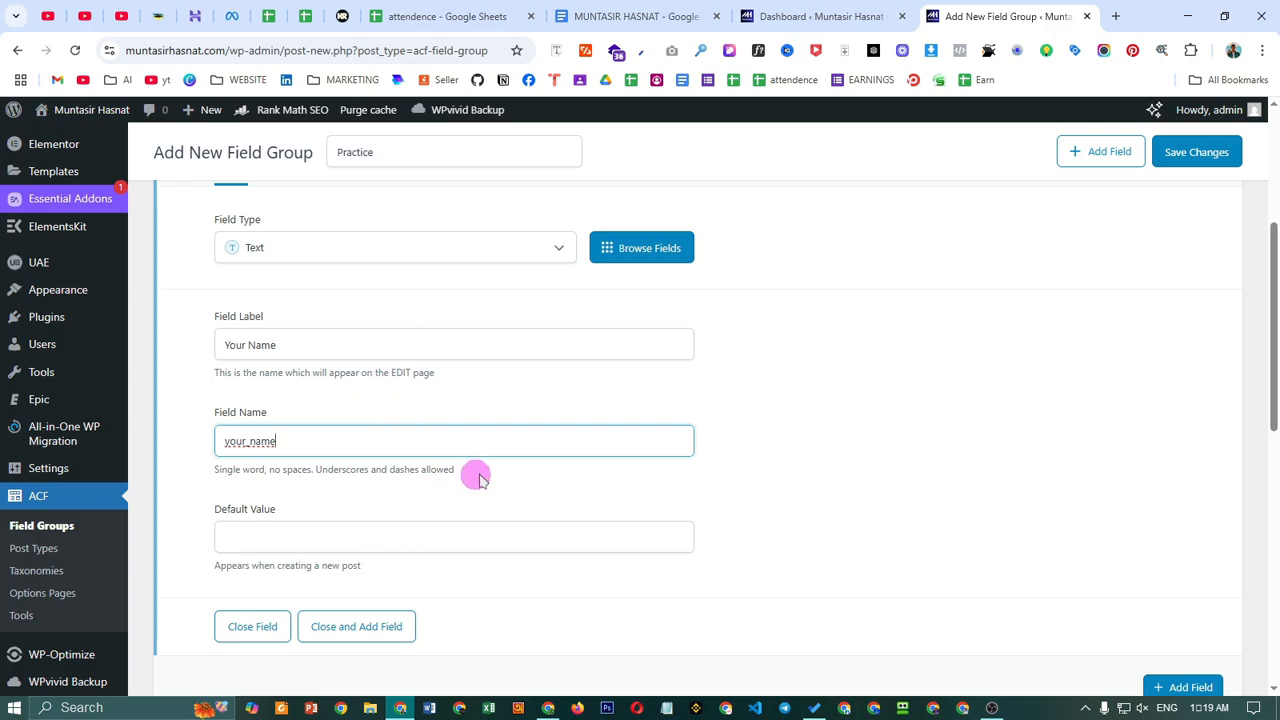
pyautogui.scroll(-2, 477, 477)
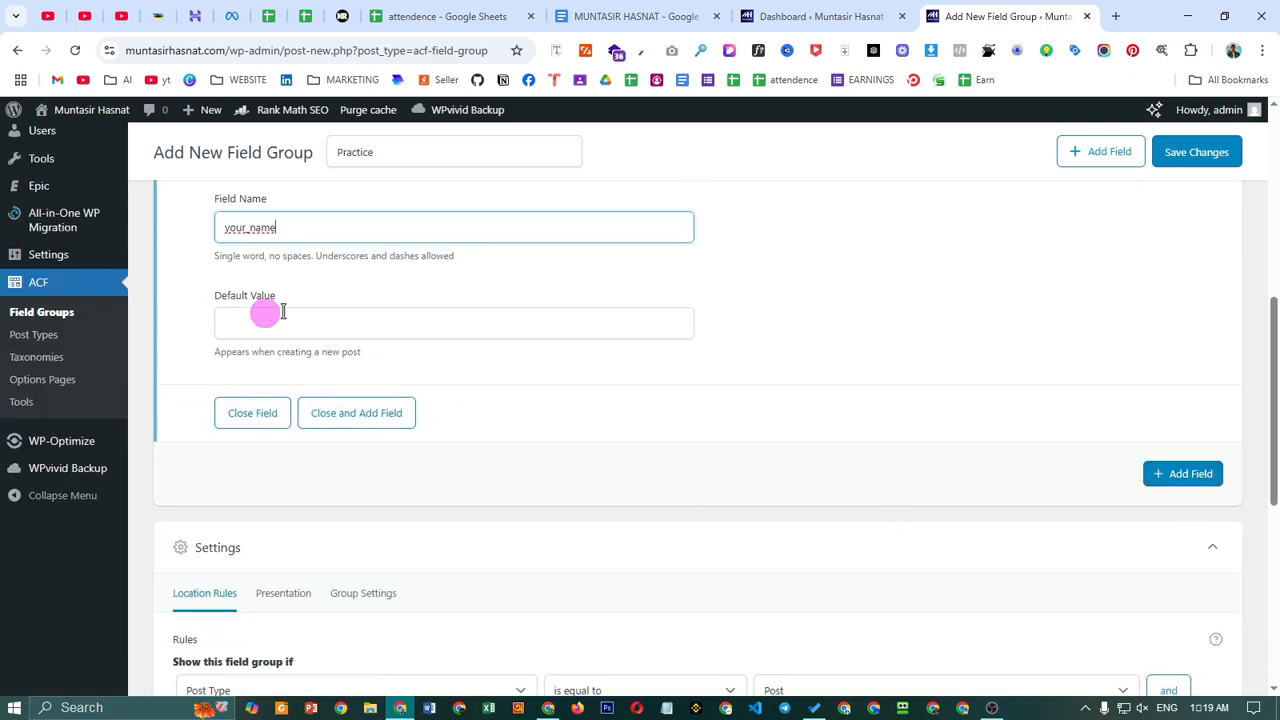
# - Add a second field and set its type to Date Picker
pyautogui.click(1193, 476)
pyautogui.scroll(-3, 496, 441)
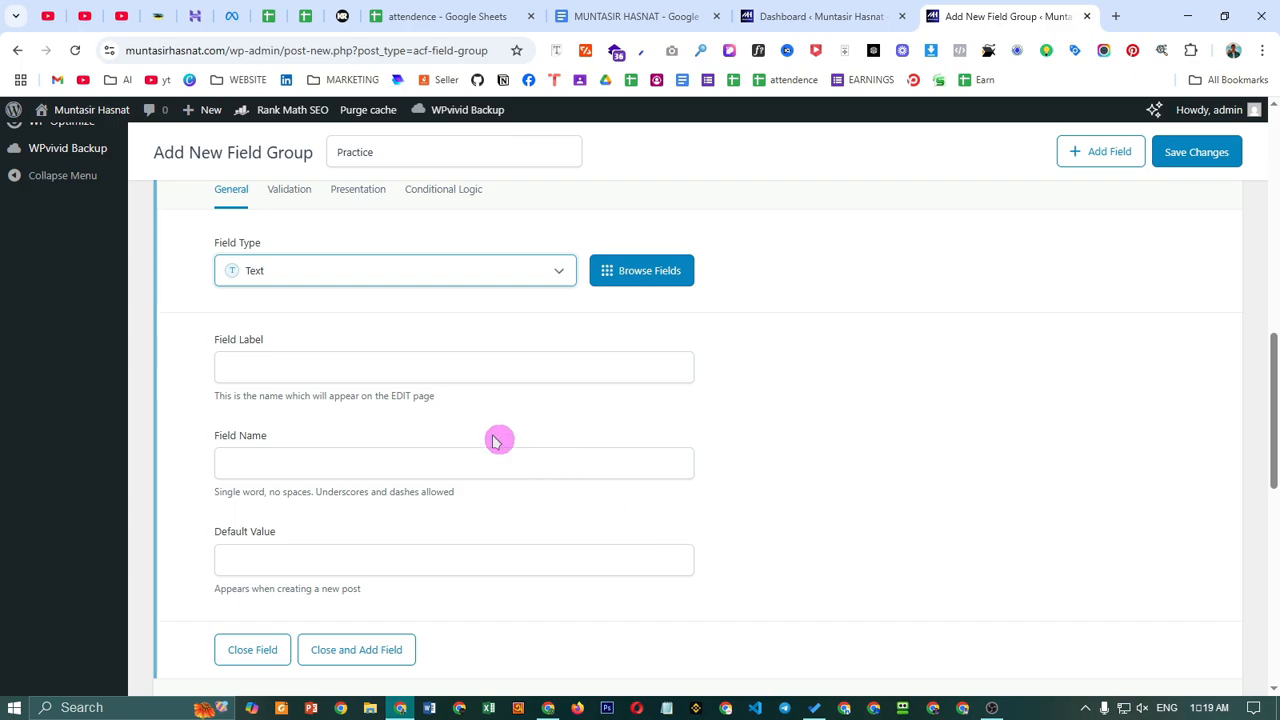
pyautogui.click(346, 285)
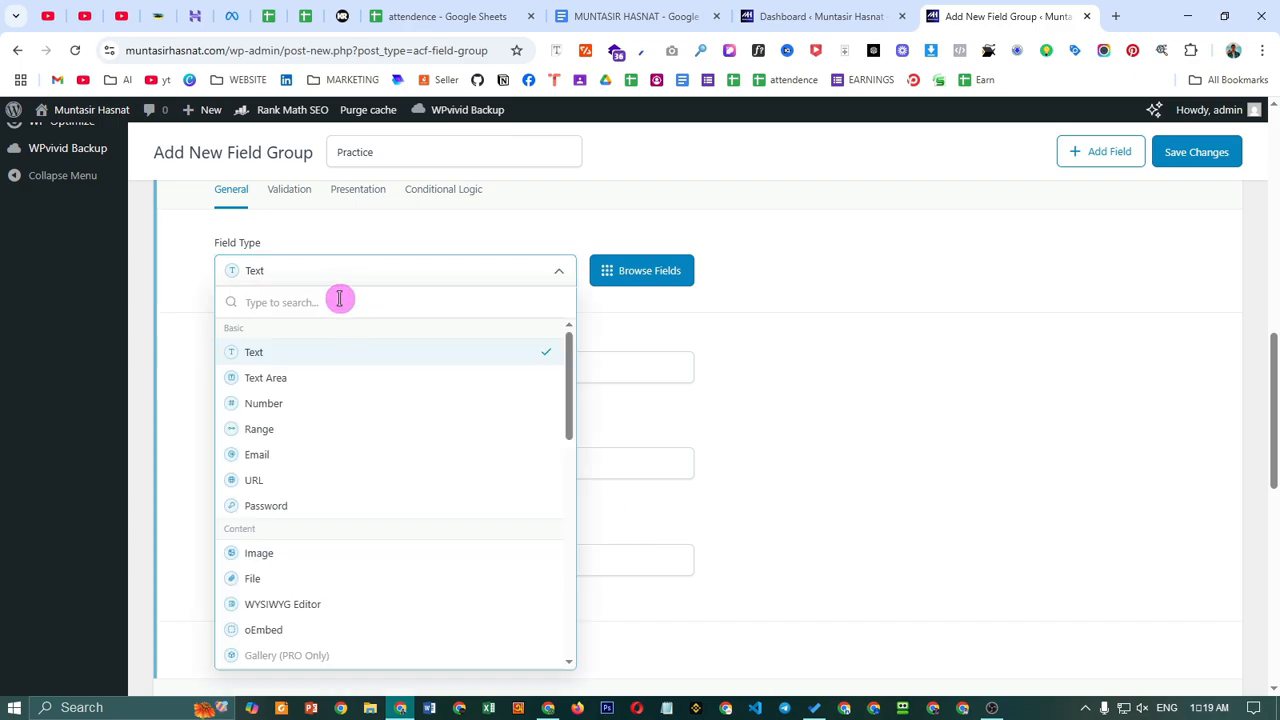
pyautogui.write('Birthd')
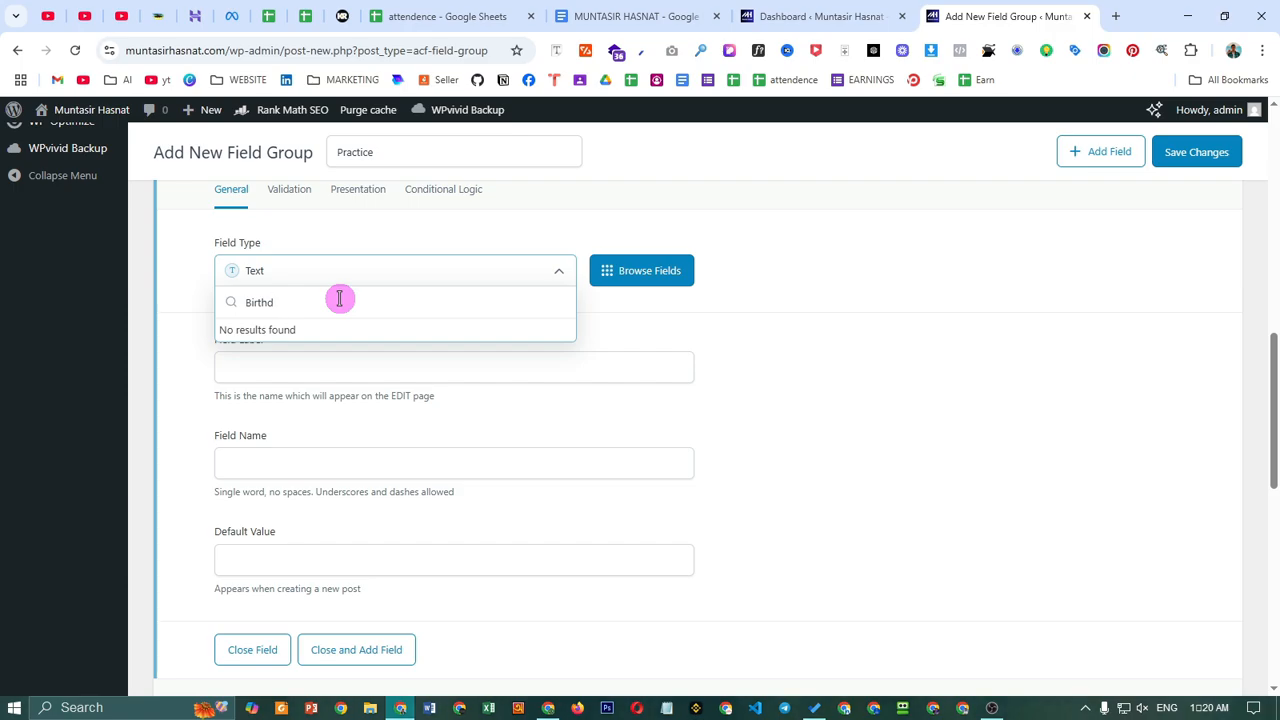
pyautogui.press('BackSpace')
pyautogui.press('BackSpace')
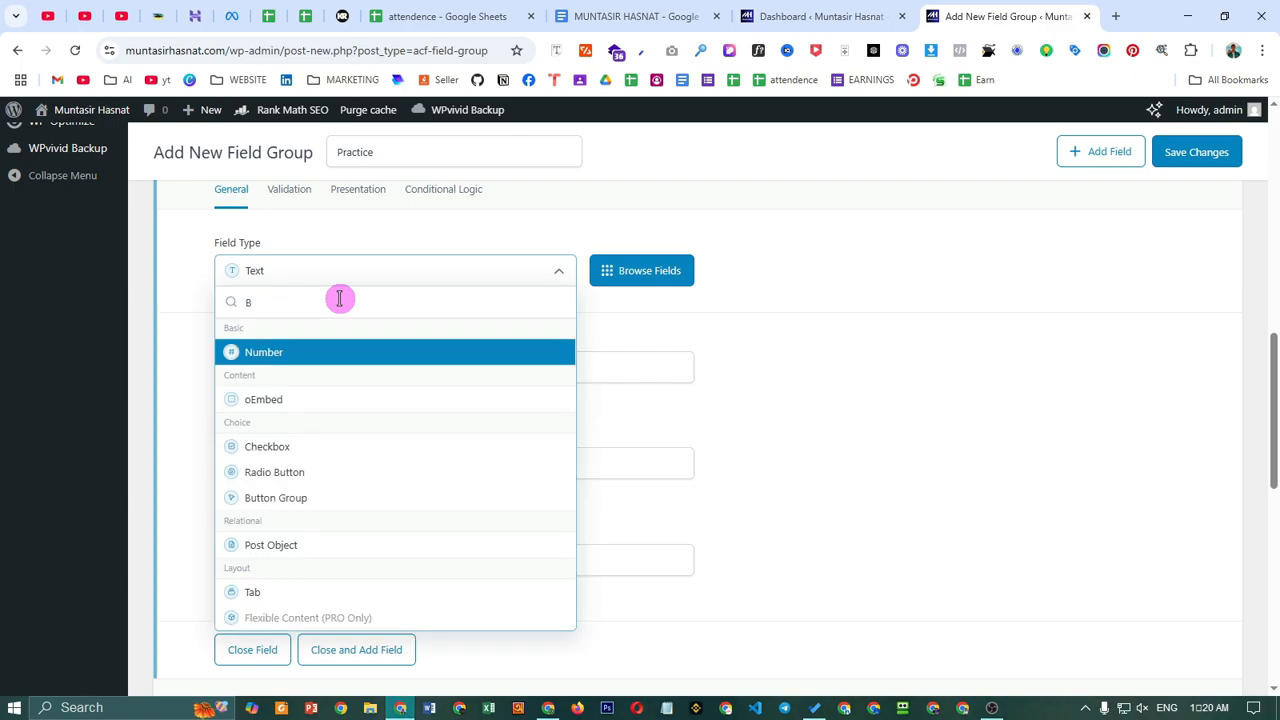
pyautogui.press('BackSpace')
pyautogui.scroll(-3, 388, 480)
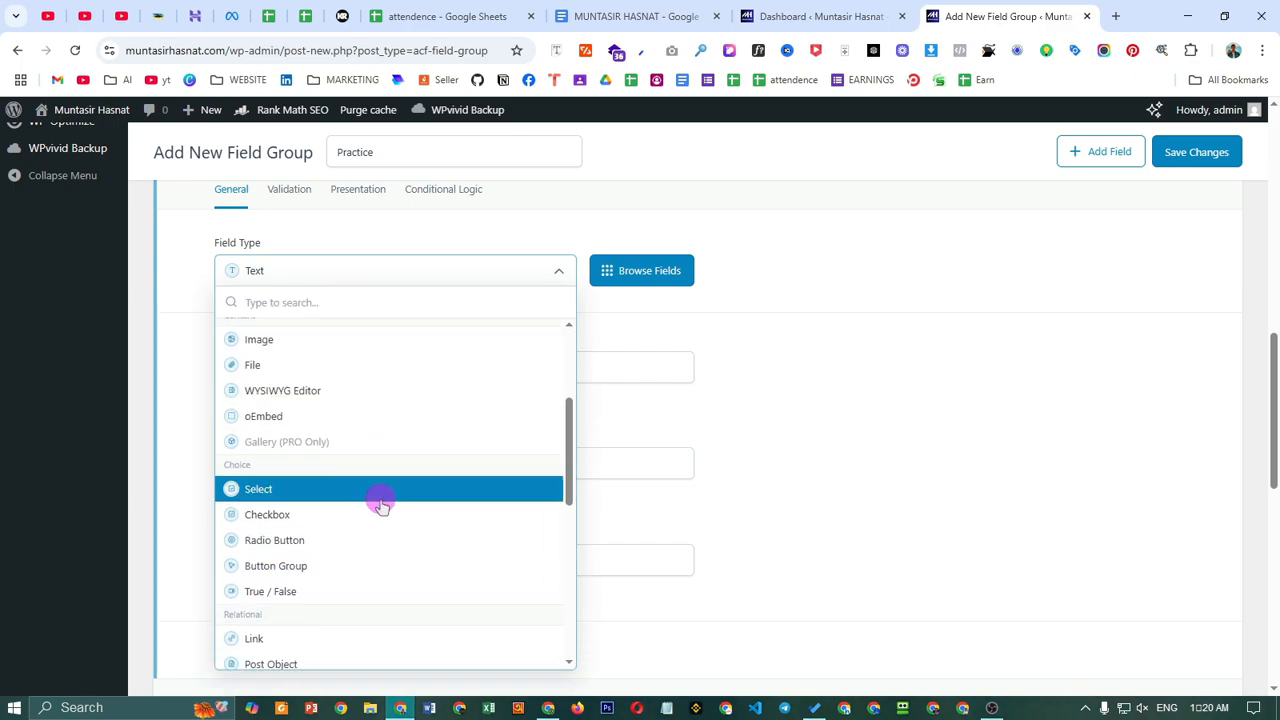
pyautogui.scroll(-5, 350, 550)
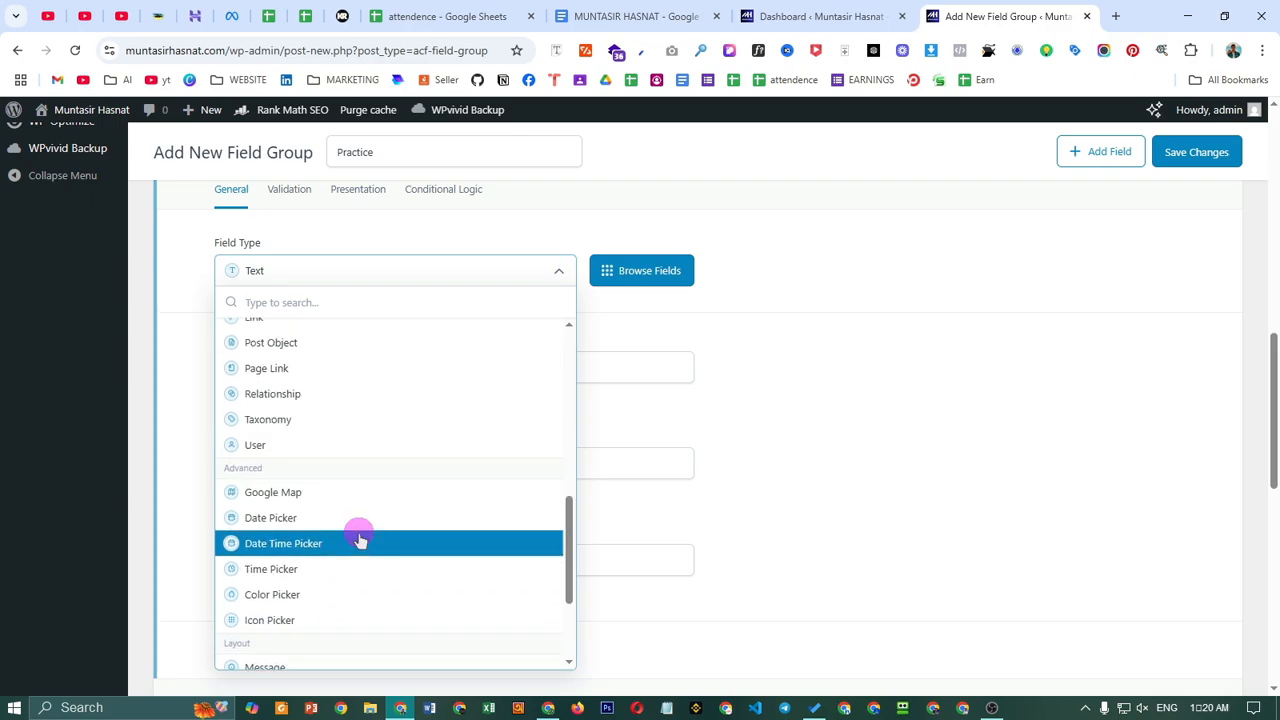
pyautogui.scroll(-1, 360, 540)
pyautogui.click(297, 412)
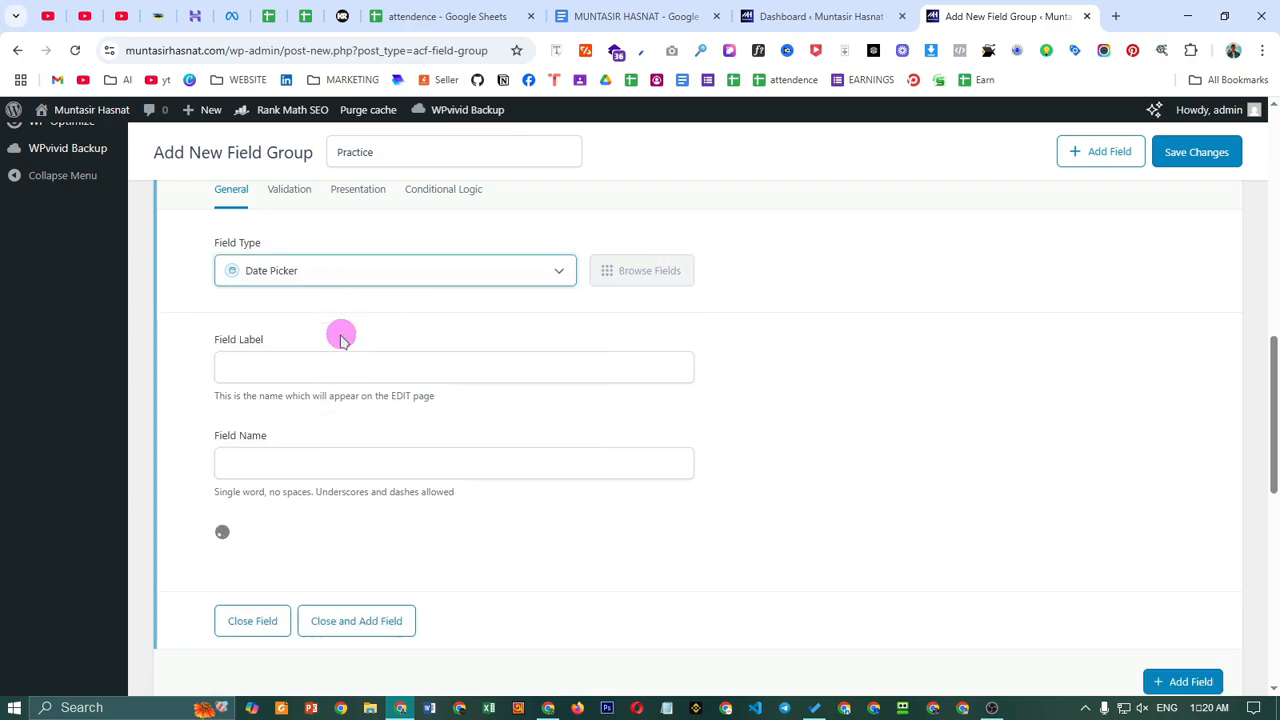
# - Label it 'Birth Date' (birth_date) with the 'May 20, 2025' display format
pyautogui.click(370, 369)
pyautogui.write('B')
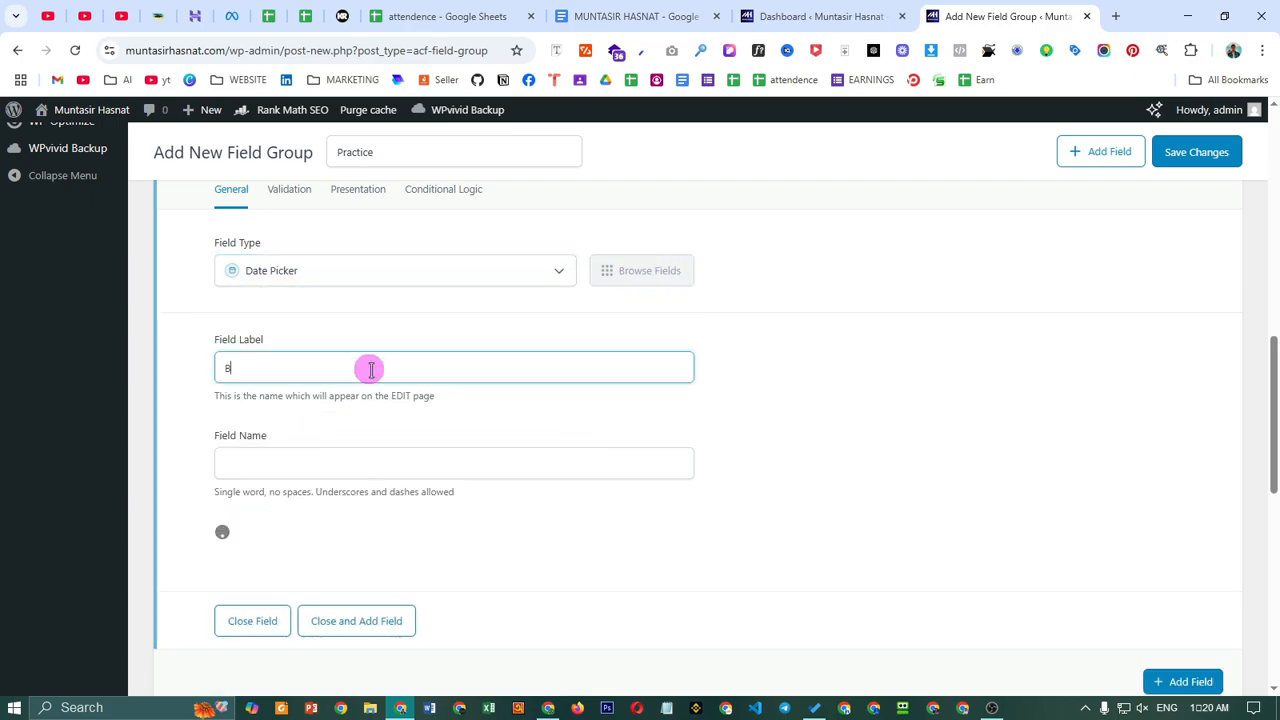
pyautogui.write('irth Date')
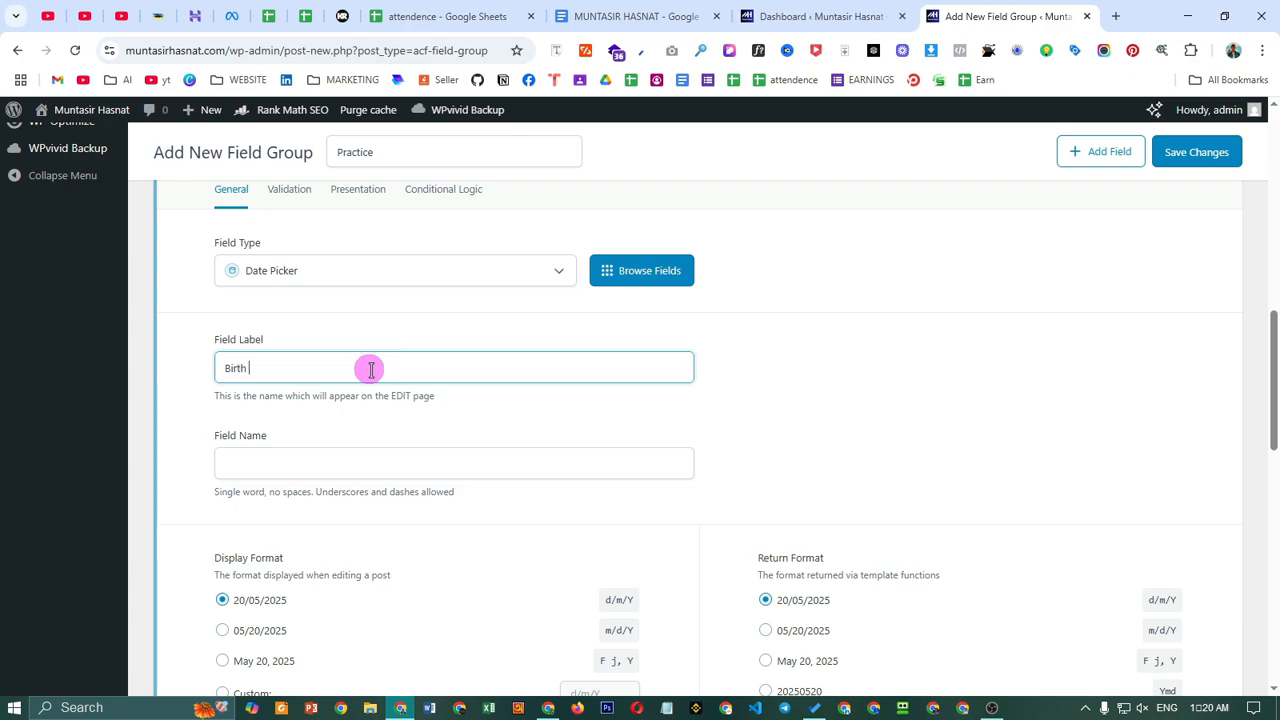
pyautogui.click(914, 363)
pyautogui.scroll(-2, 806, 423)
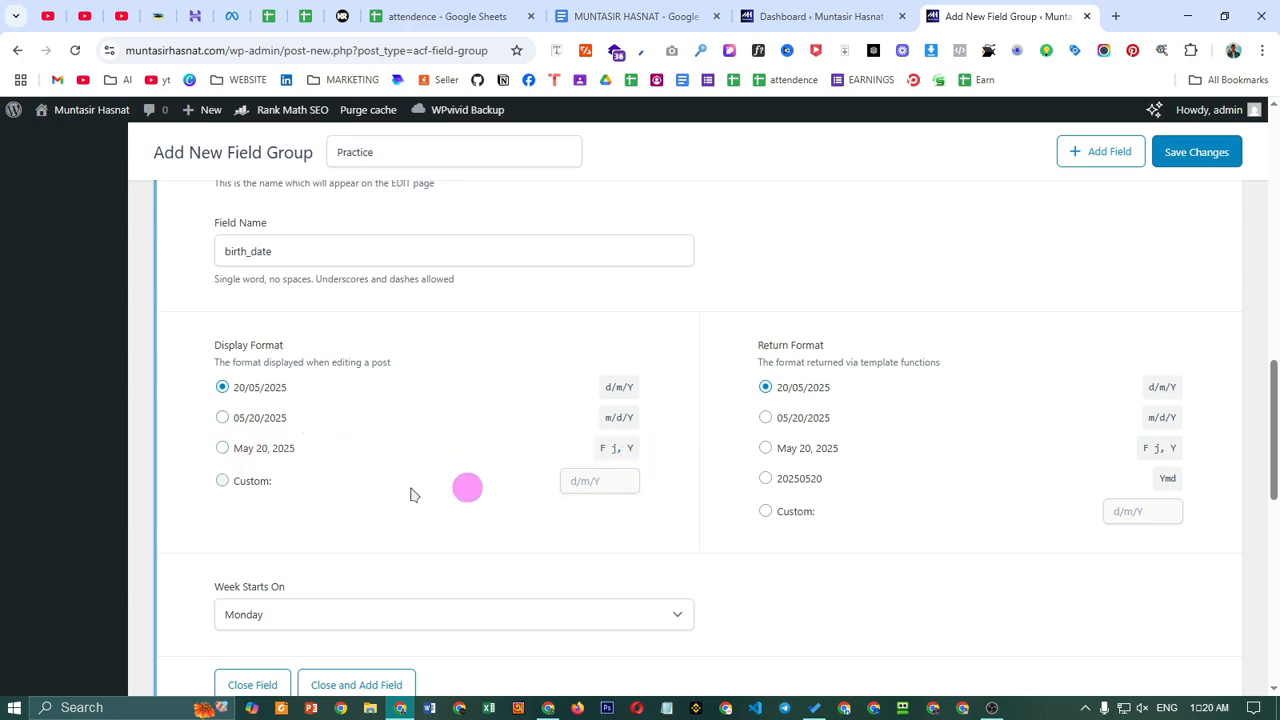
pyautogui.click(255, 449)
pyautogui.scroll(-2, 377, 454)
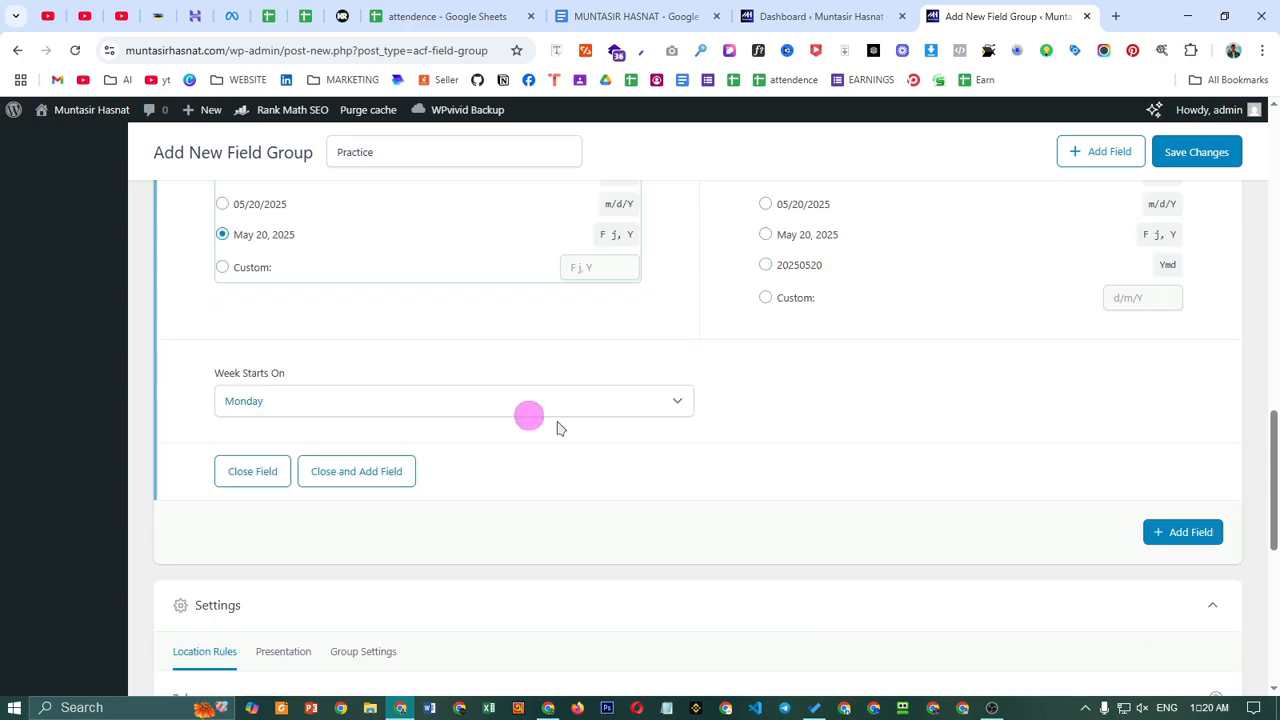
# - Add an Image field labelled 'Your Image' with field name your_image
pyautogui.click(1205, 532)
pyautogui.scroll(-1, 727, 527)
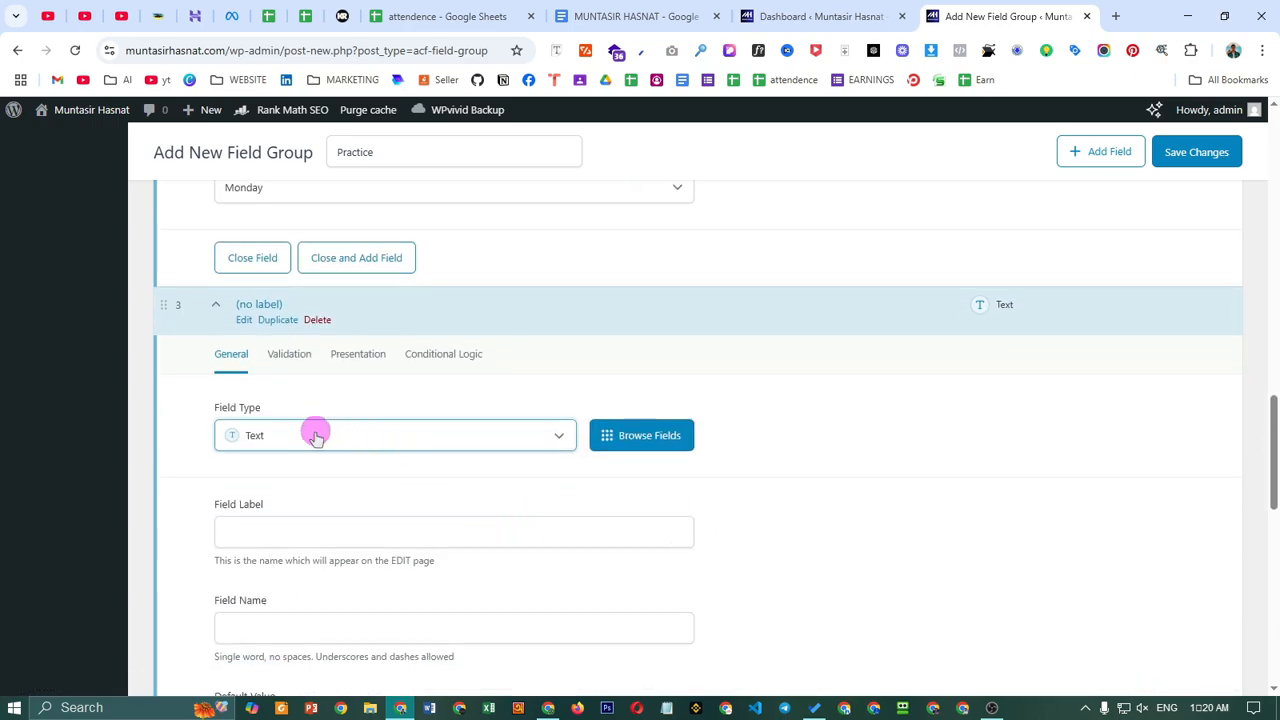
pyautogui.click(330, 433)
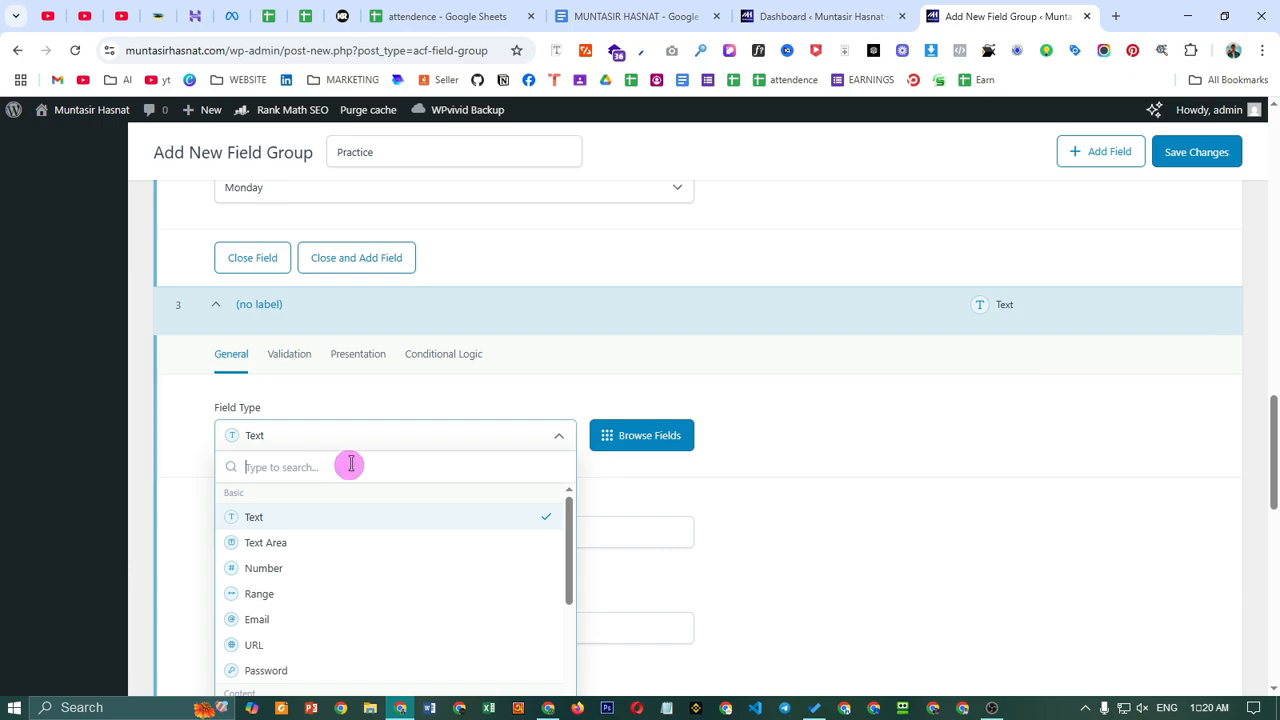
pyautogui.write('image')
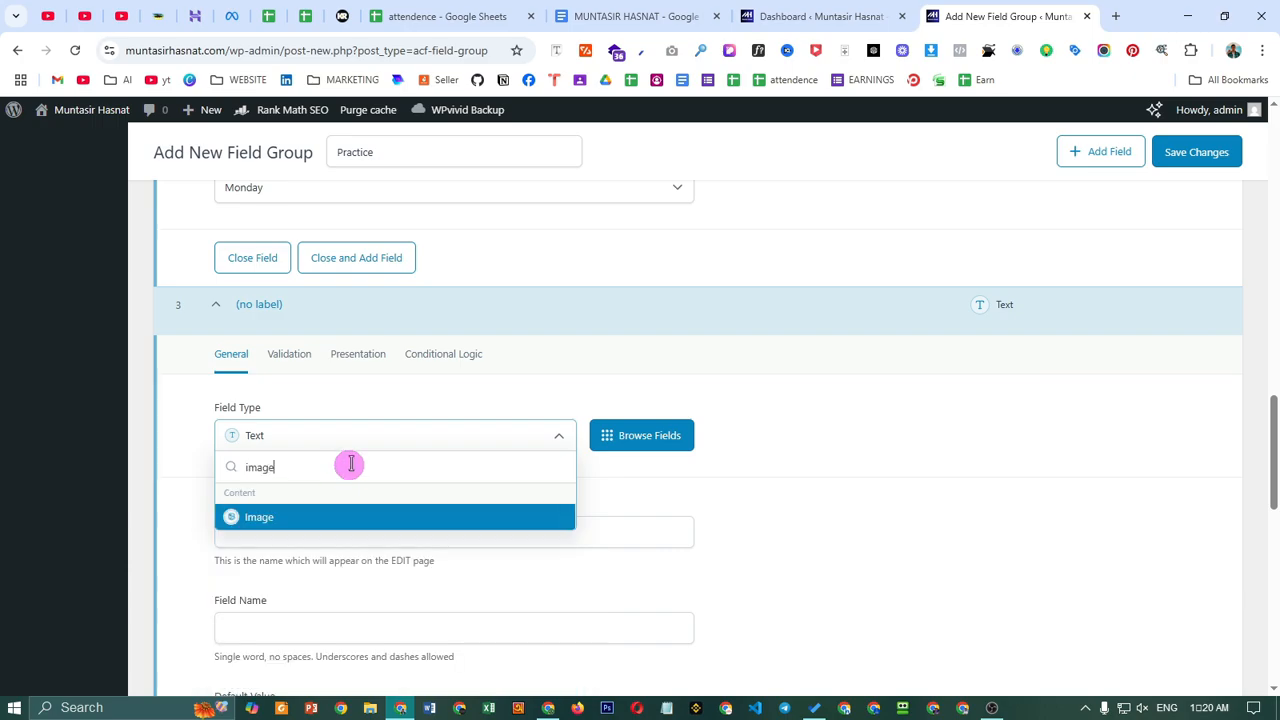
pyautogui.click(340, 515)
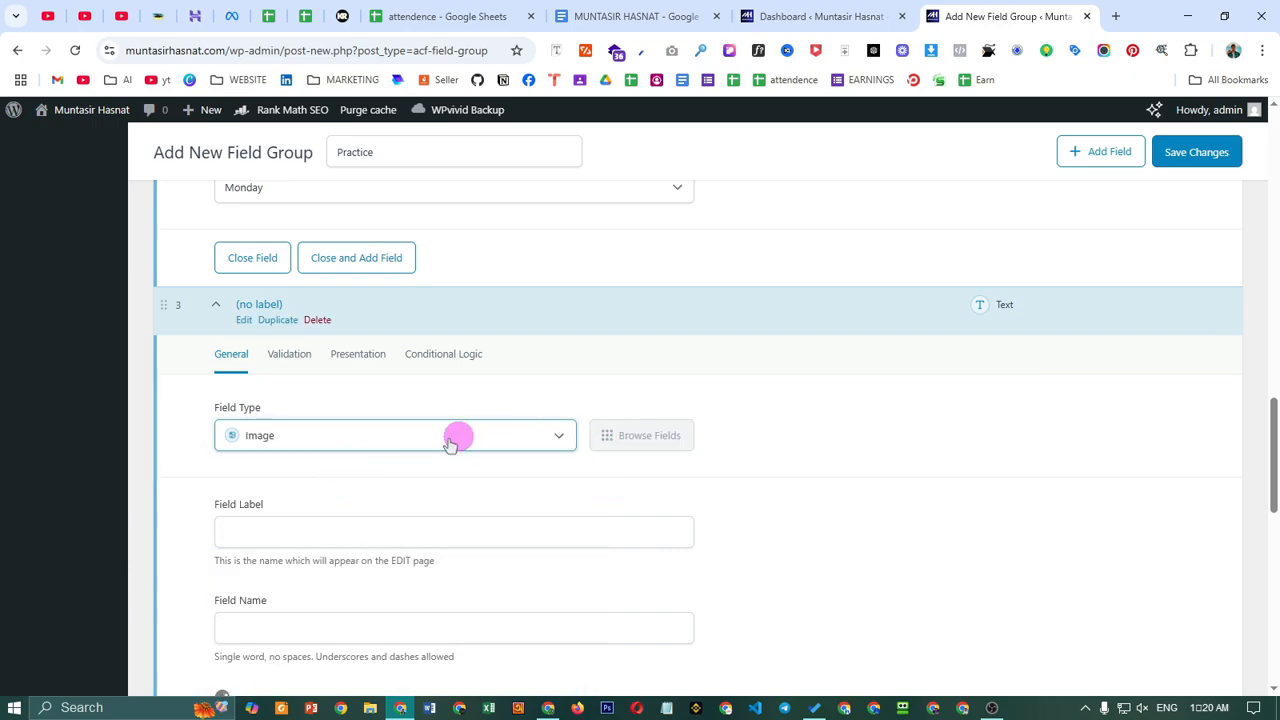
pyautogui.scroll(-1, 420, 430)
pyautogui.click(342, 425)
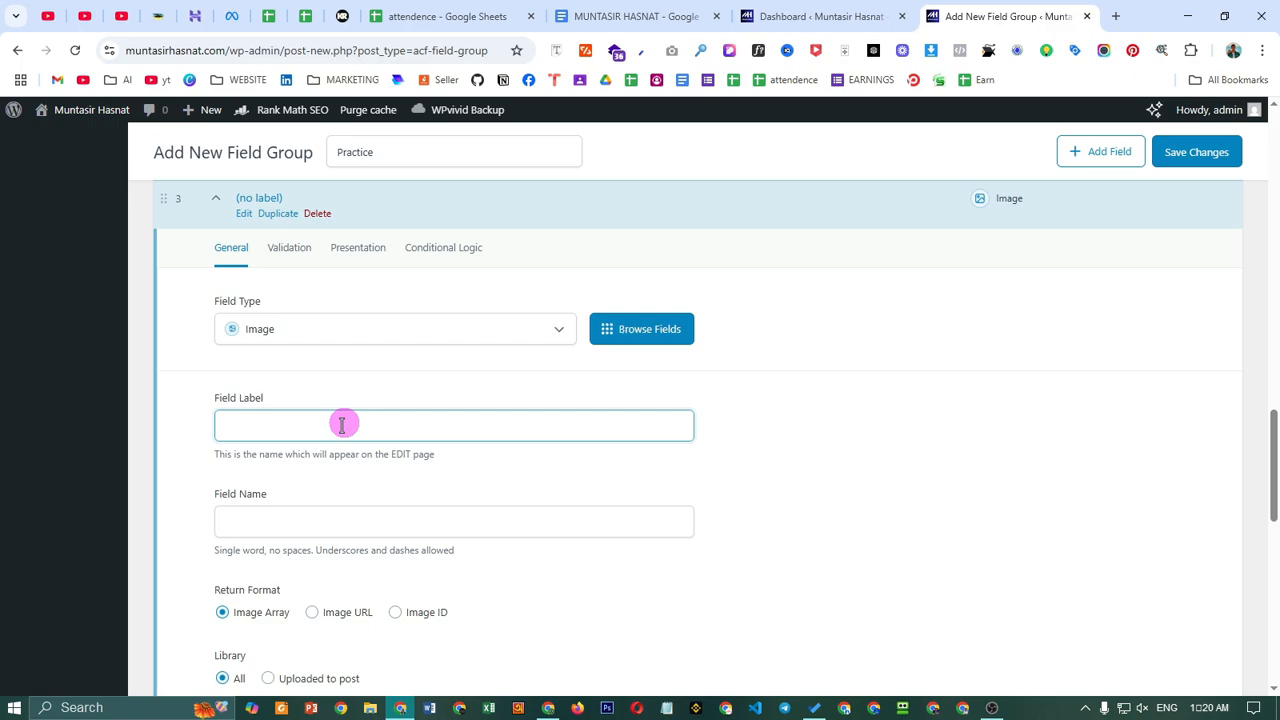
pyautogui.write('Your Image')
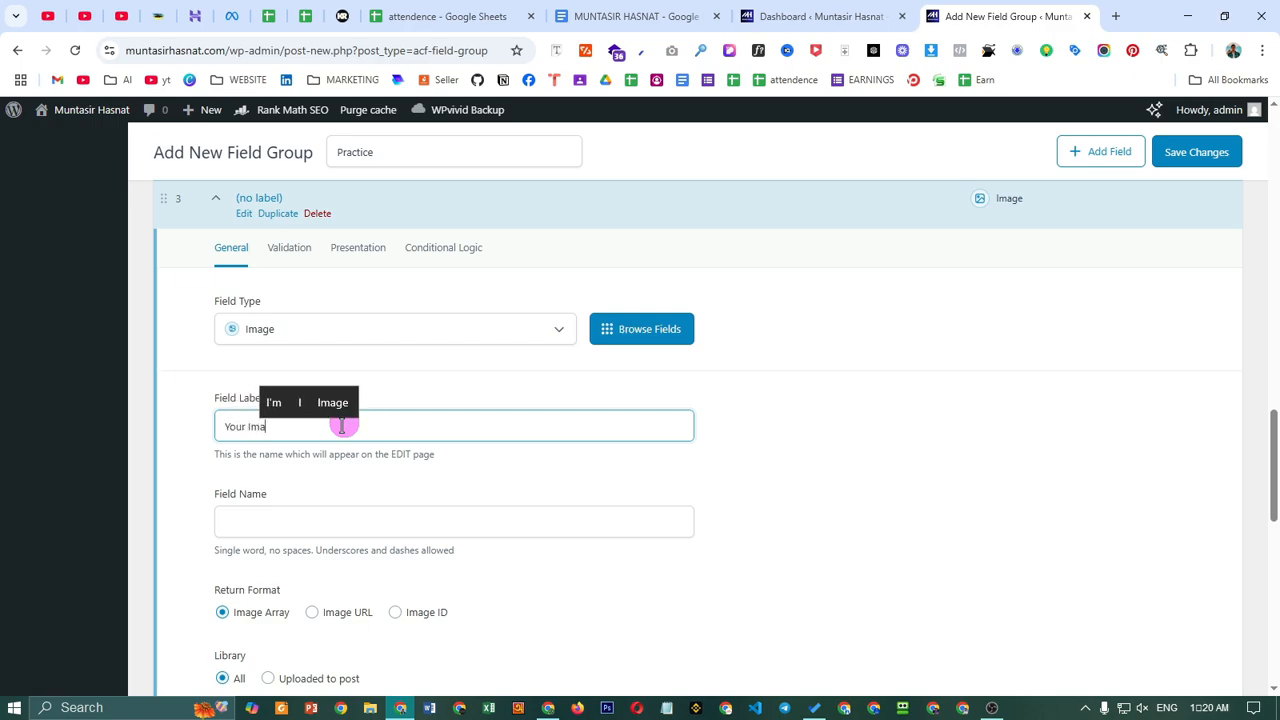
pyautogui.click(359, 508)
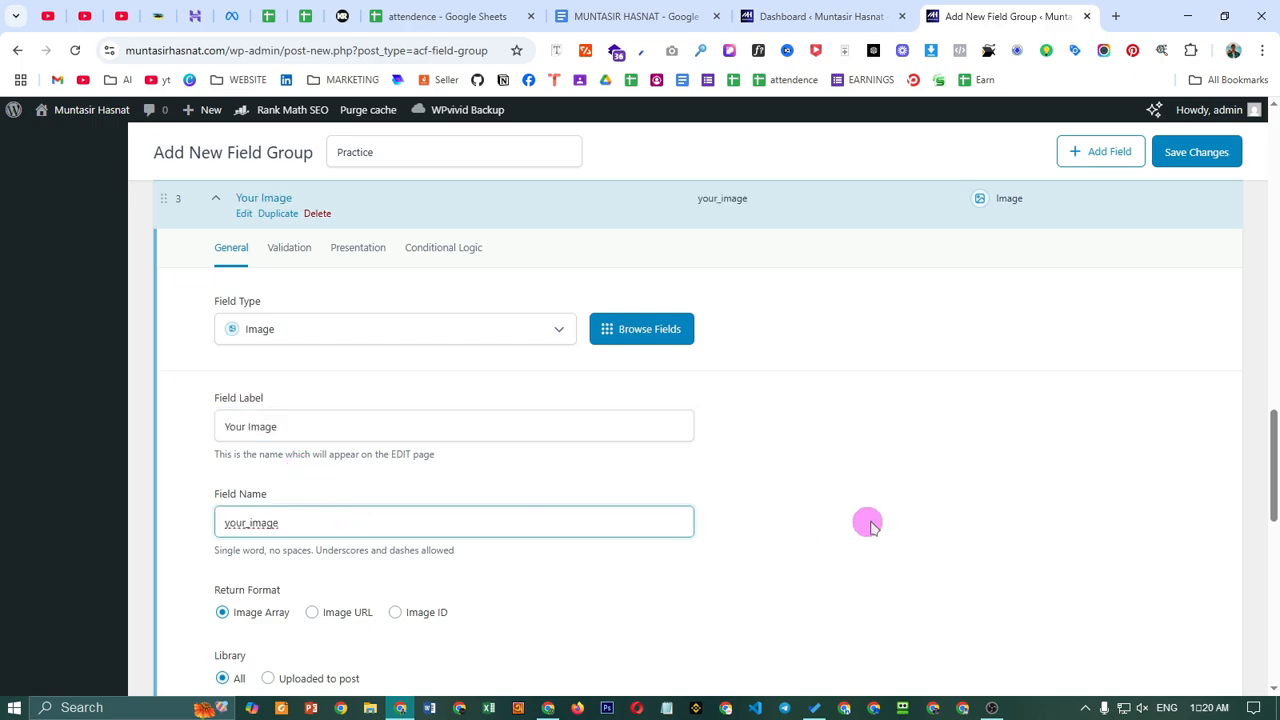
pyautogui.scroll(-2, 704, 487)
pyautogui.scroll(-1, 704, 487)
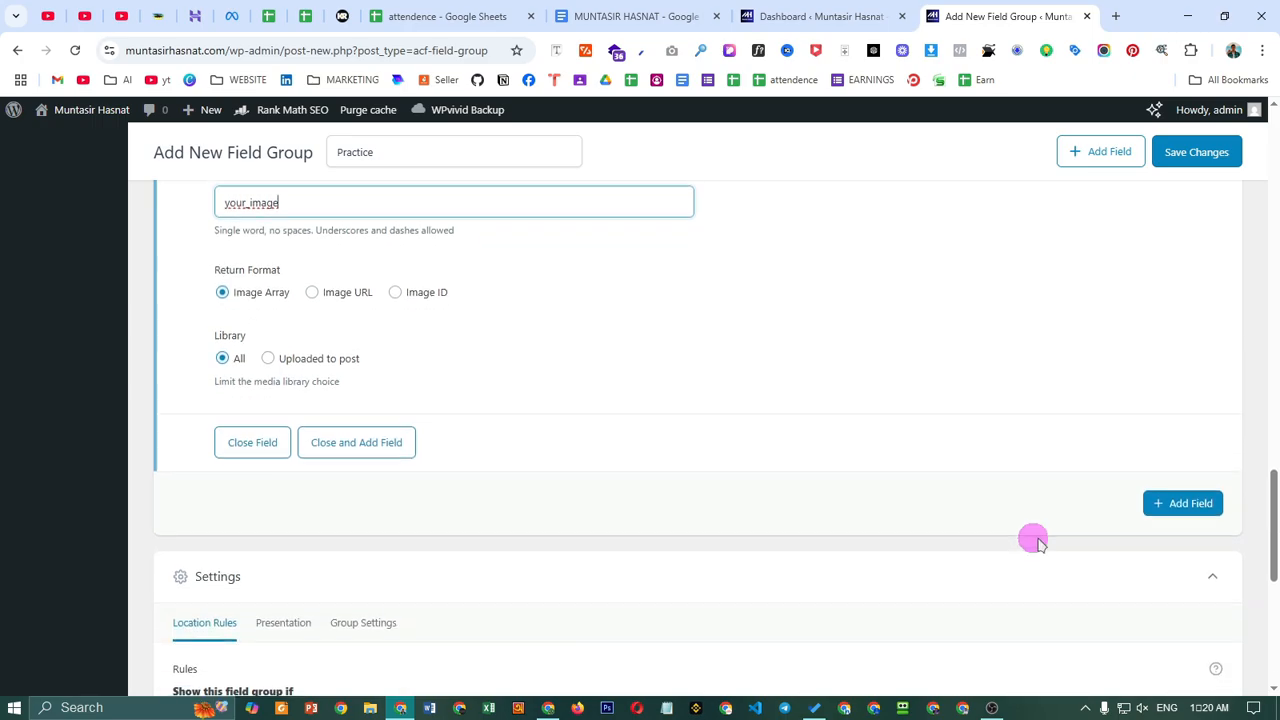
# - Add a fourth field of type Email labelled 'Your Email' with field name your_email
pyautogui.click(1147, 512)
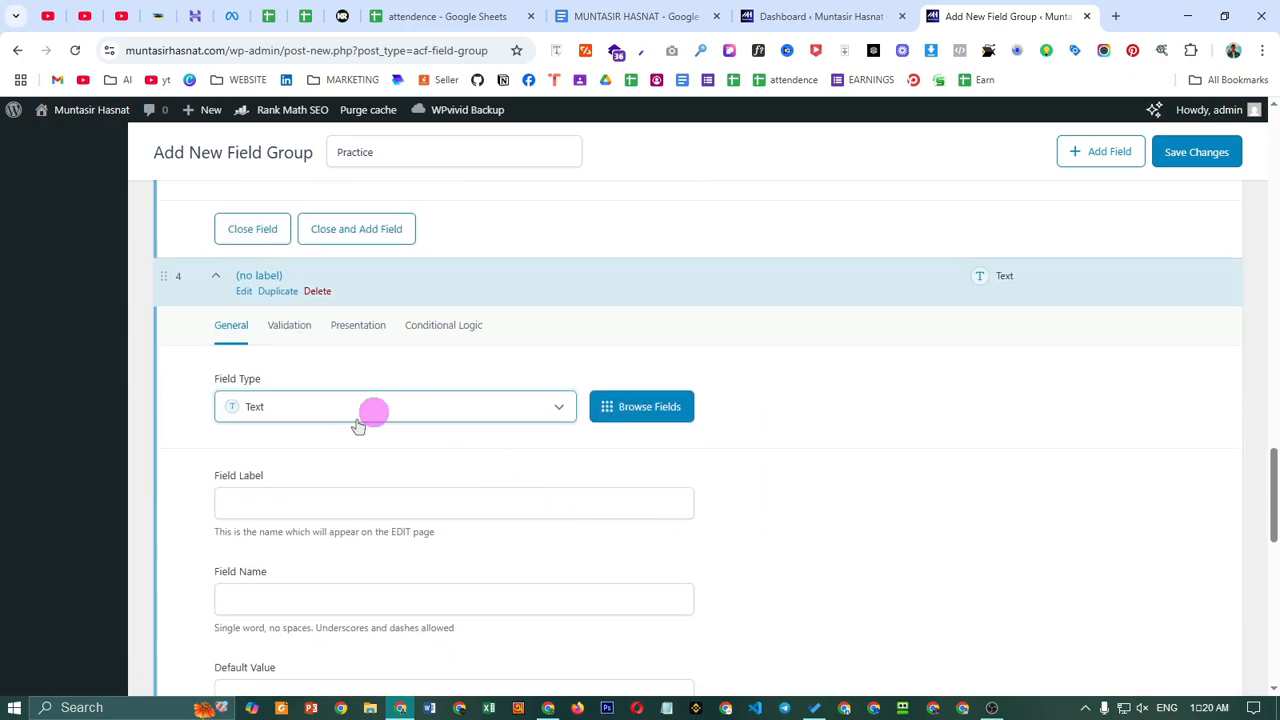
pyautogui.click(352, 400)
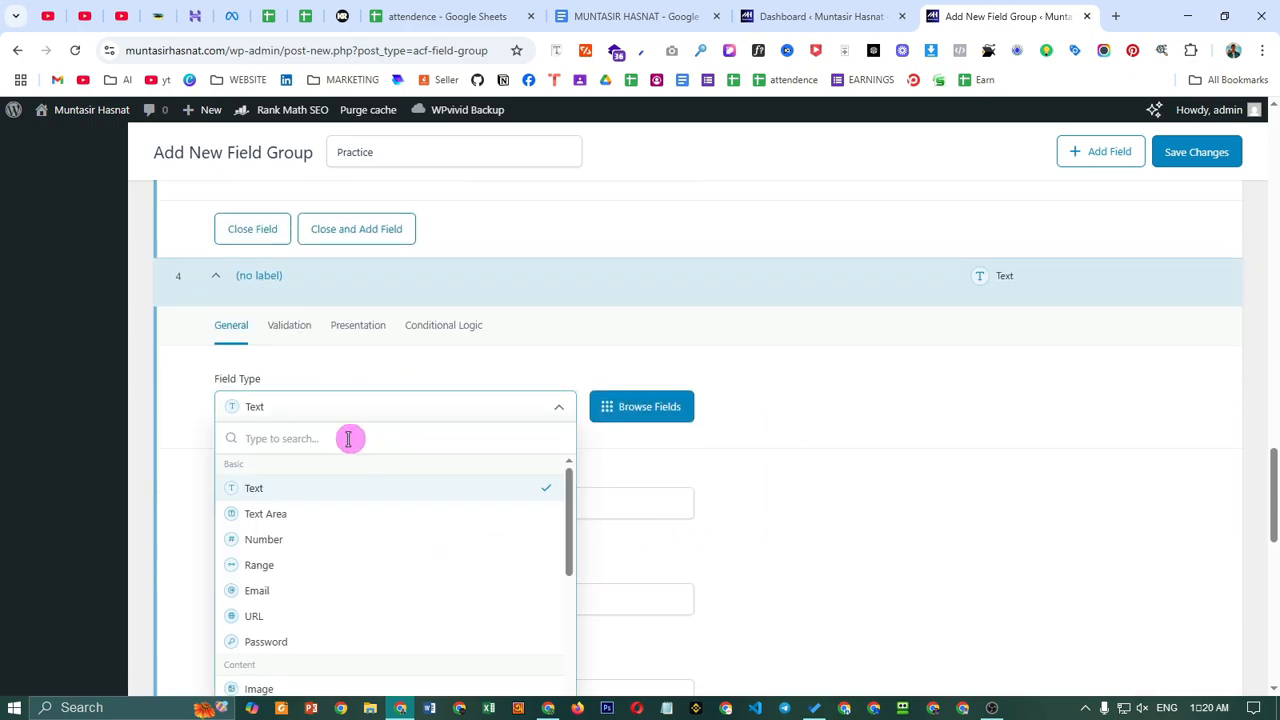
pyautogui.write('email')
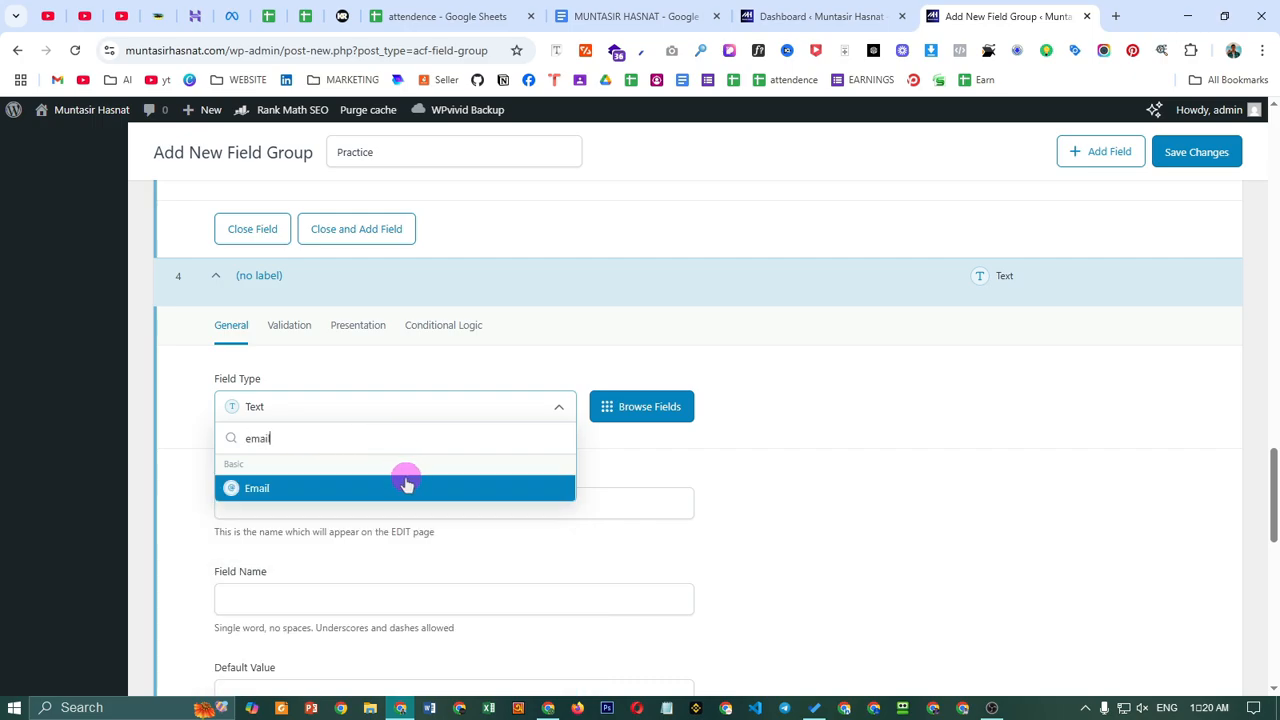
pyautogui.click(406, 484)
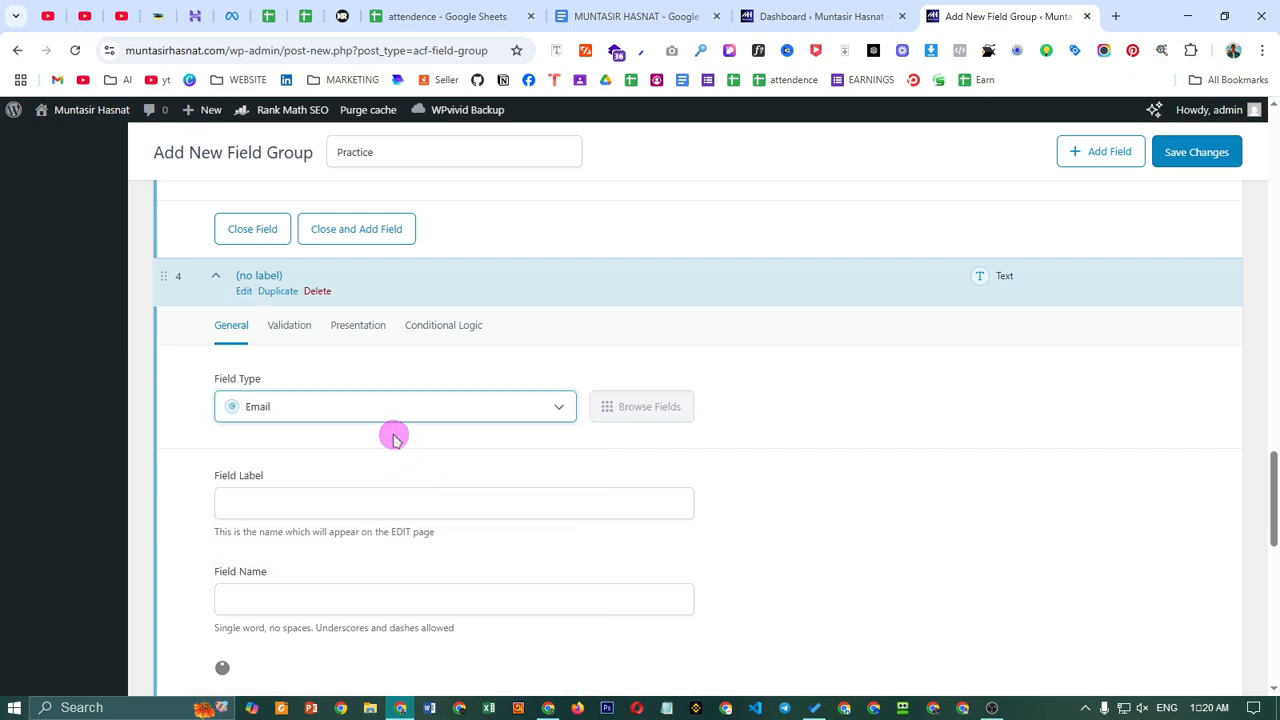
pyautogui.scroll(-1, 408, 451)
pyautogui.click(394, 400)
pyautogui.scroll(-1, 600, 420)
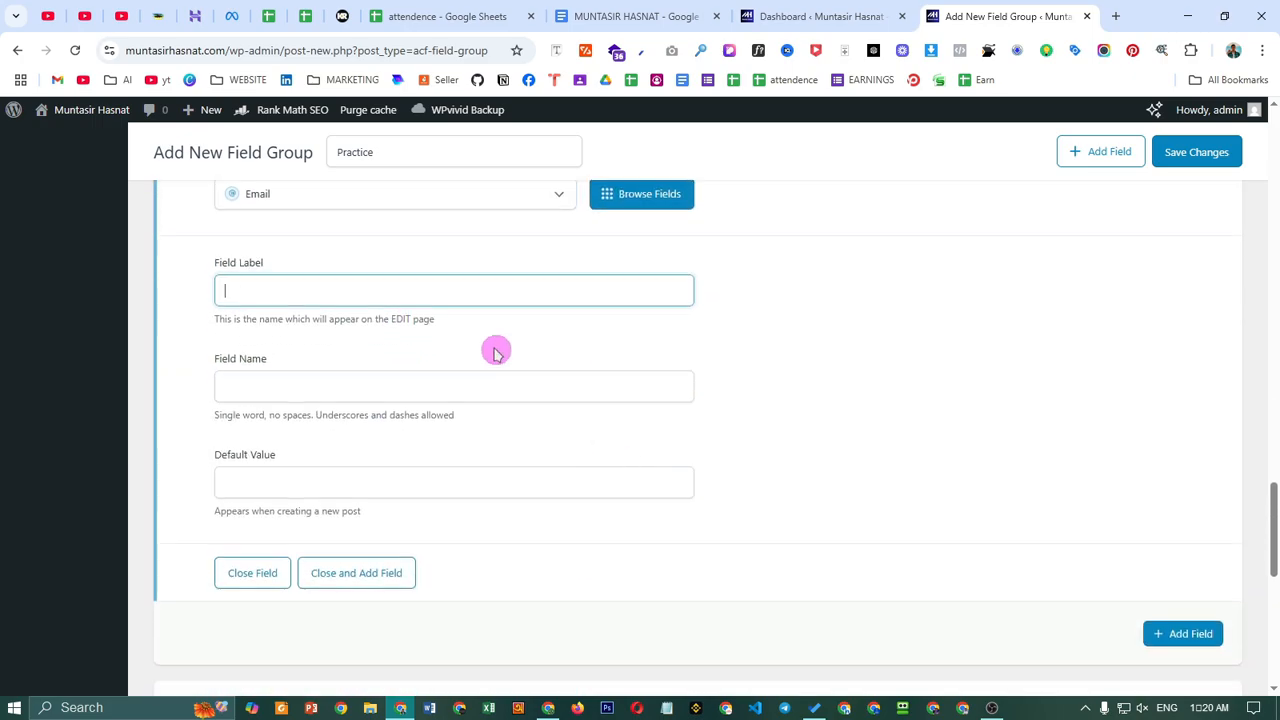
pyautogui.write('Yo')
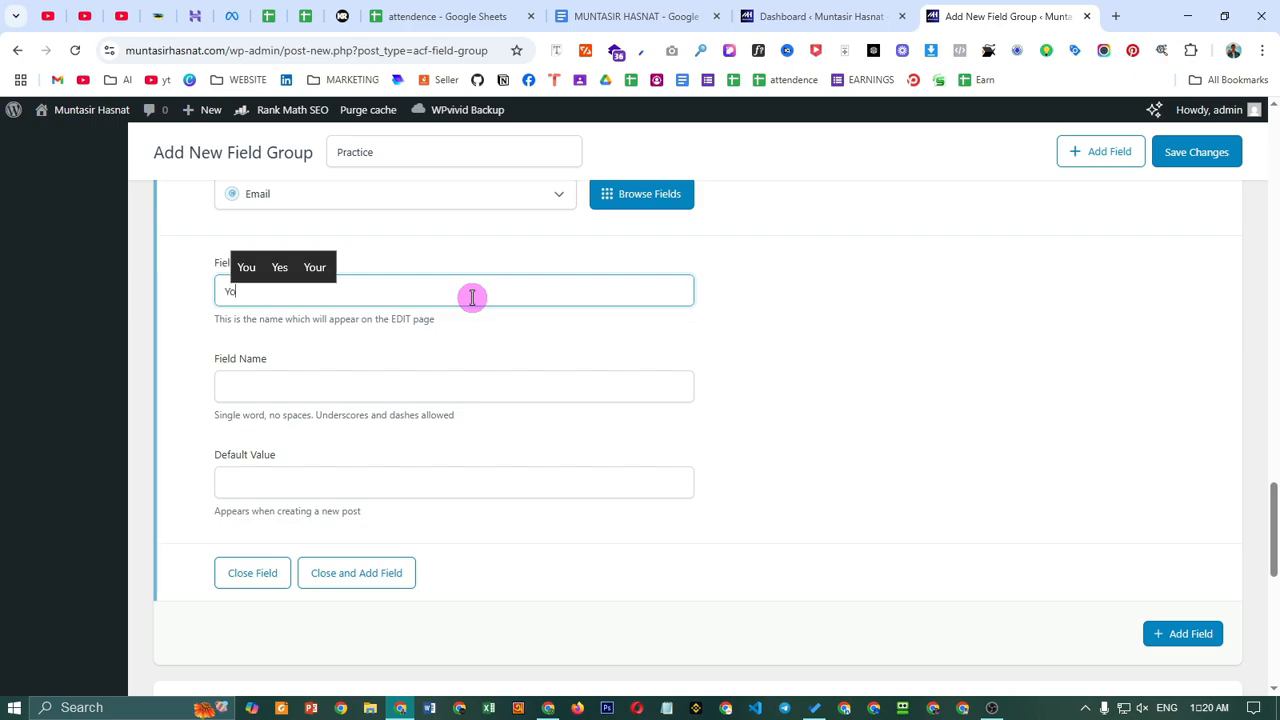
pyautogui.write('ur Email')
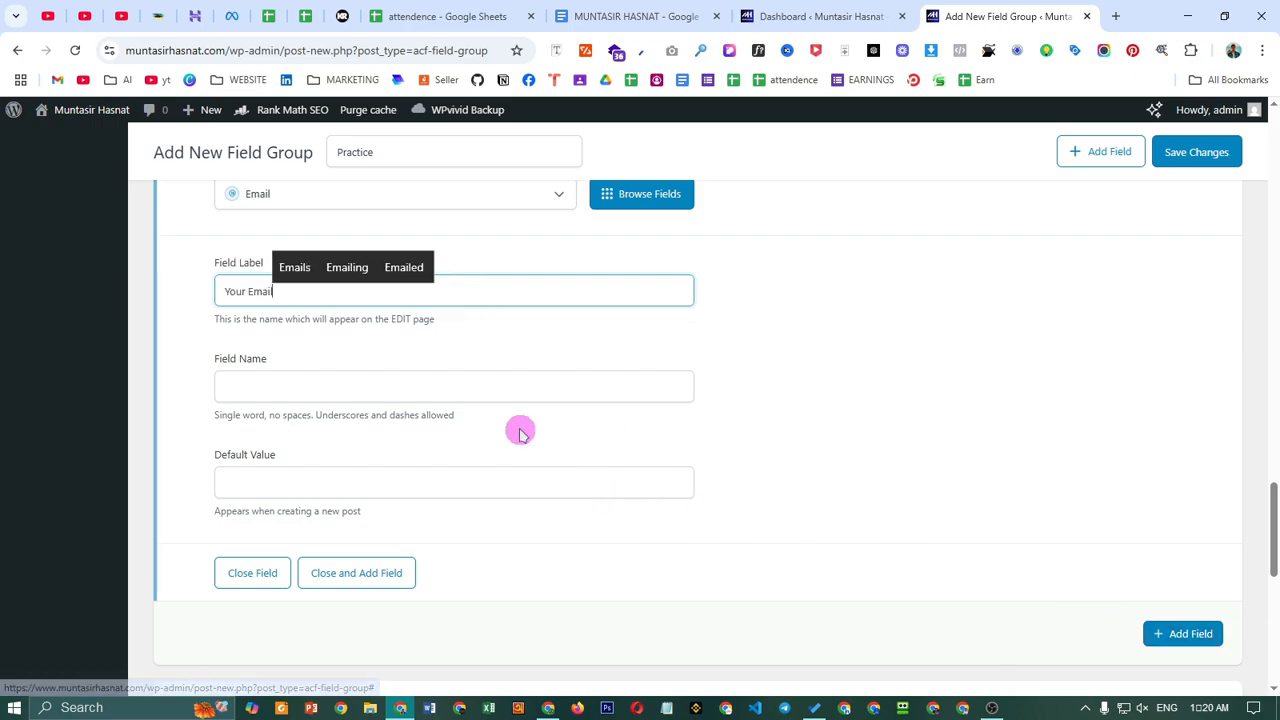
pyautogui.click(505, 393)
# - Add a fifth field as a Number type labelled 'Phone Number' (phone_number)
pyautogui.click(1188, 634)
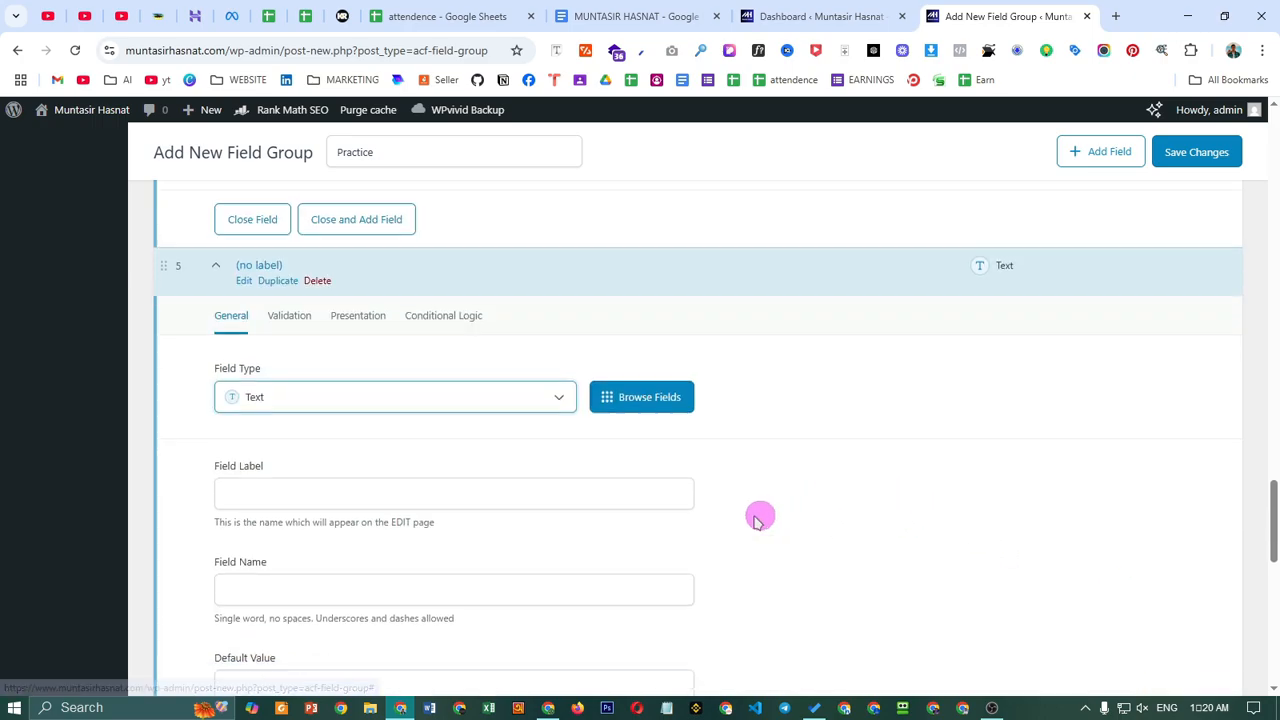
pyautogui.scroll(-2, 560, 460)
pyautogui.scroll(1, 330, 370)
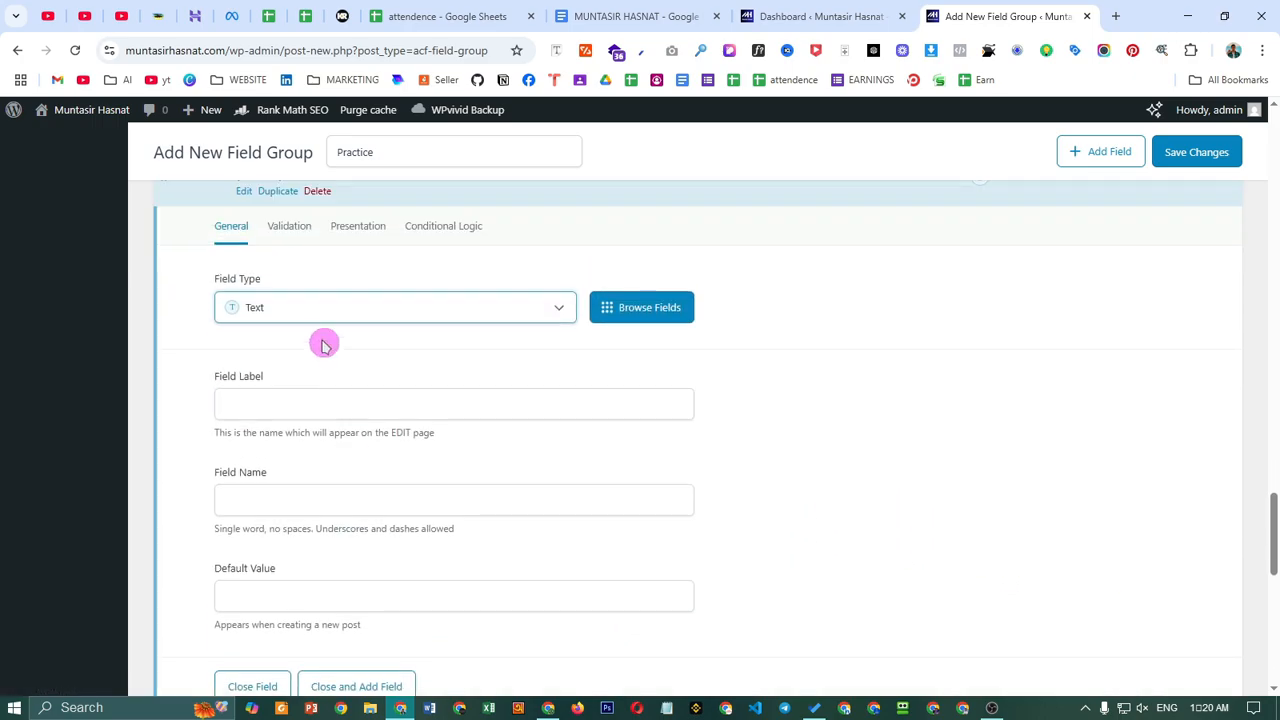
pyautogui.click(351, 406)
pyautogui.click(365, 314)
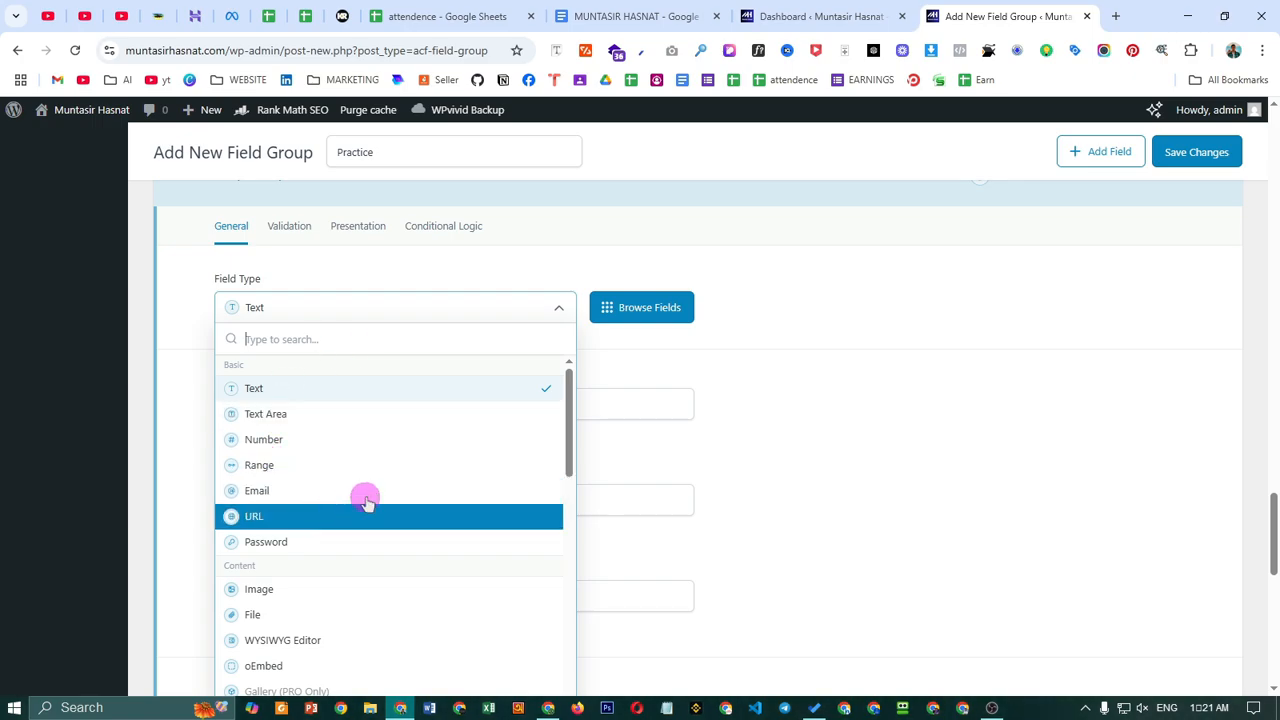
pyautogui.scroll(-2, 366, 570)
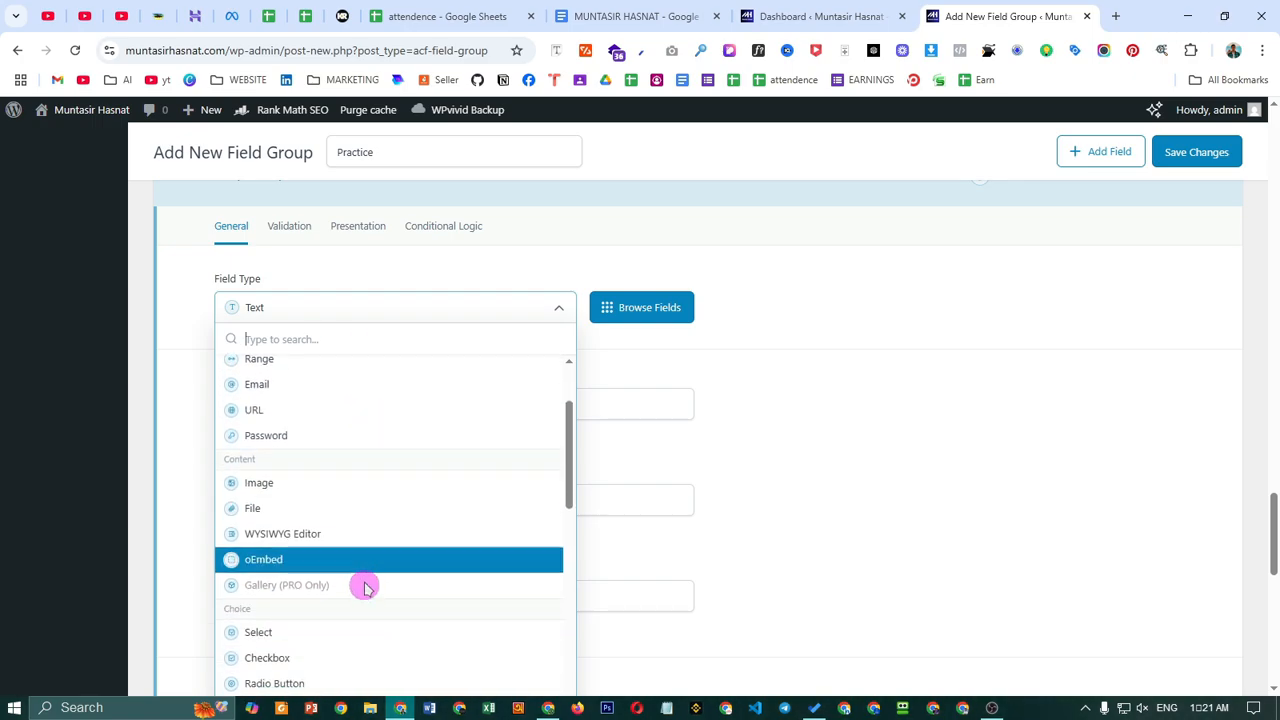
pyautogui.scroll(2, 368, 500)
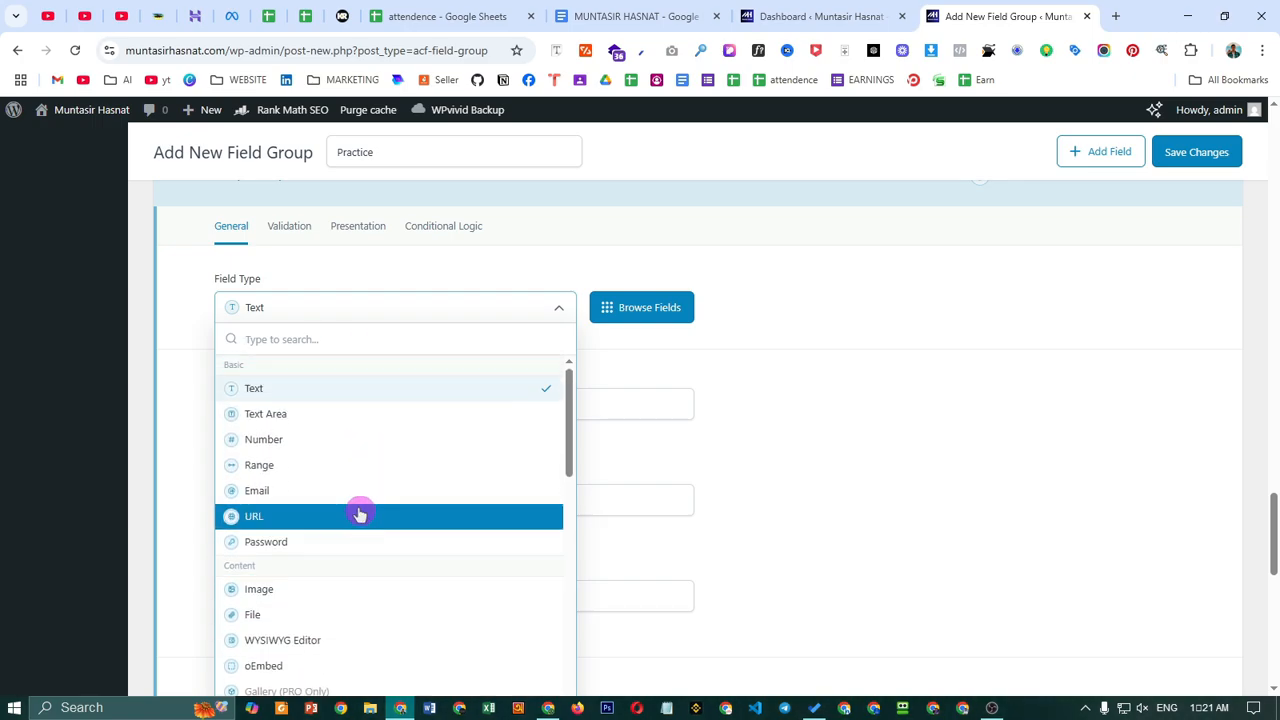
pyautogui.click(323, 440)
pyautogui.click(391, 409)
pyautogui.write('P')
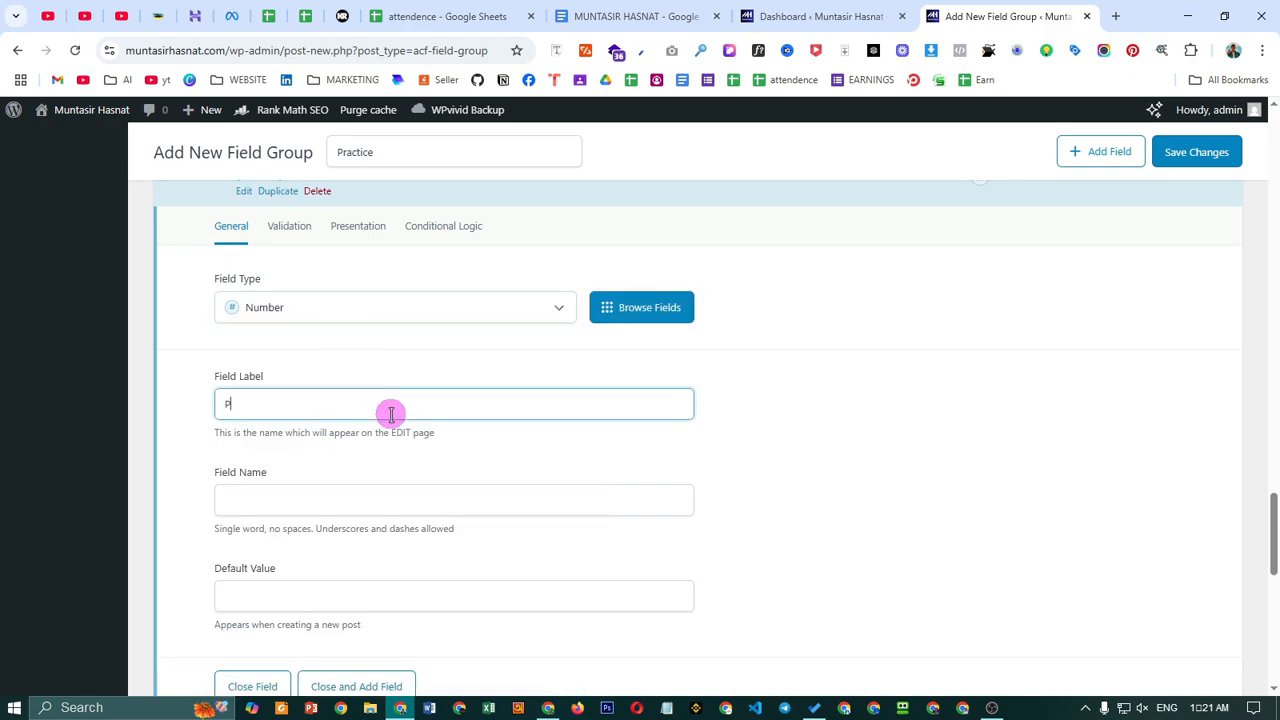
pyautogui.write('hone Number')
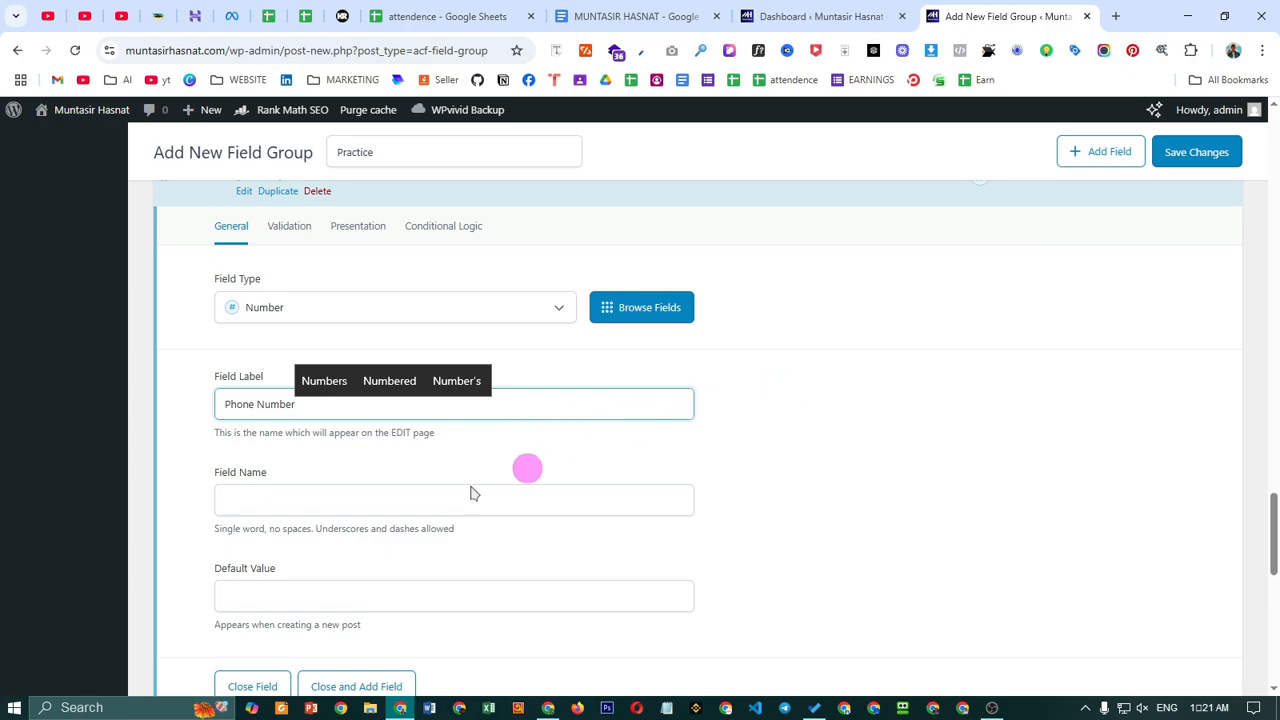
pyautogui.click(354, 509)
pyautogui.scroll(-3, 766, 489)
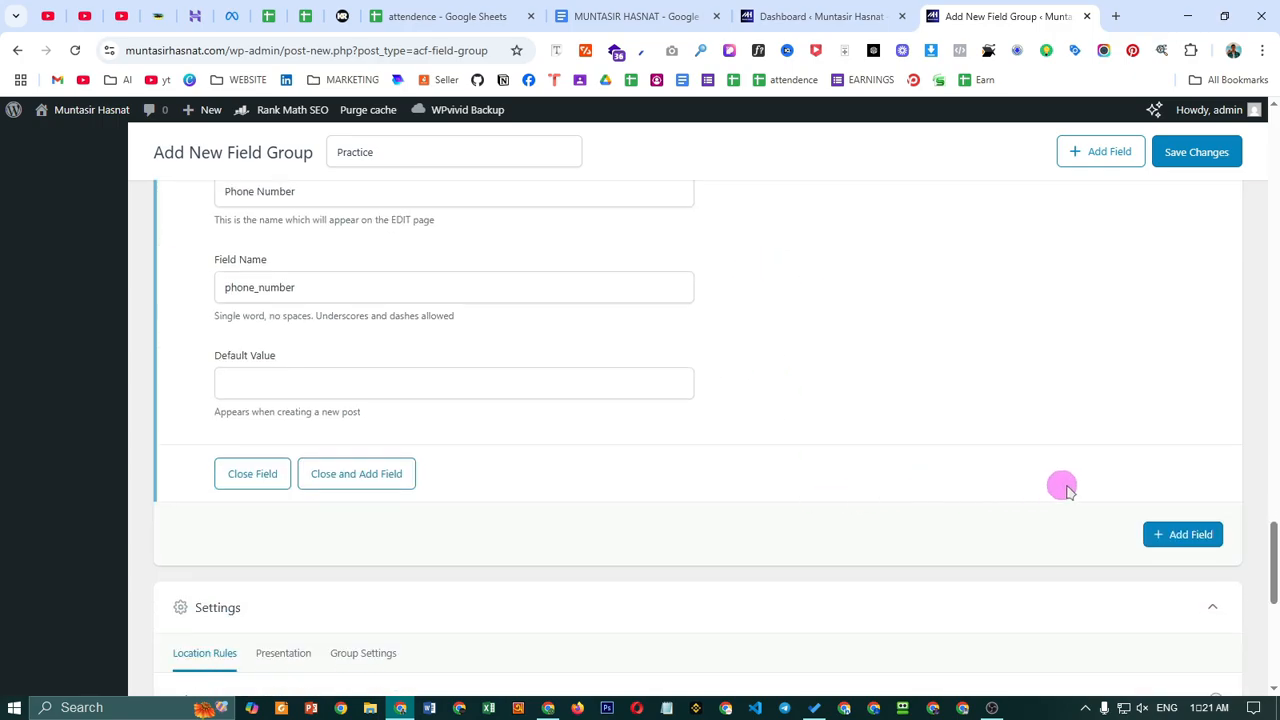
# - Add a Text Area field labelled 'Your Message' with field name your_message
pyautogui.click(1166, 534)
pyautogui.scroll(-2, 735, 505)
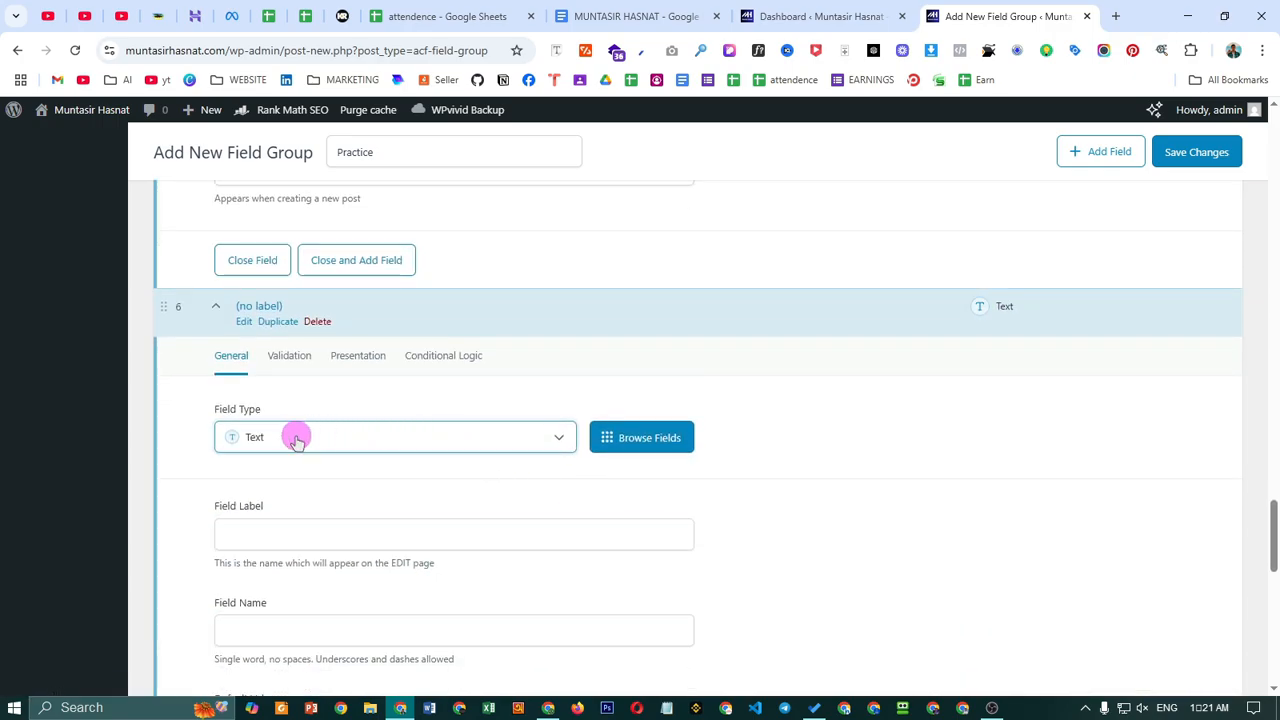
pyautogui.click(296, 440)
pyautogui.click(279, 544)
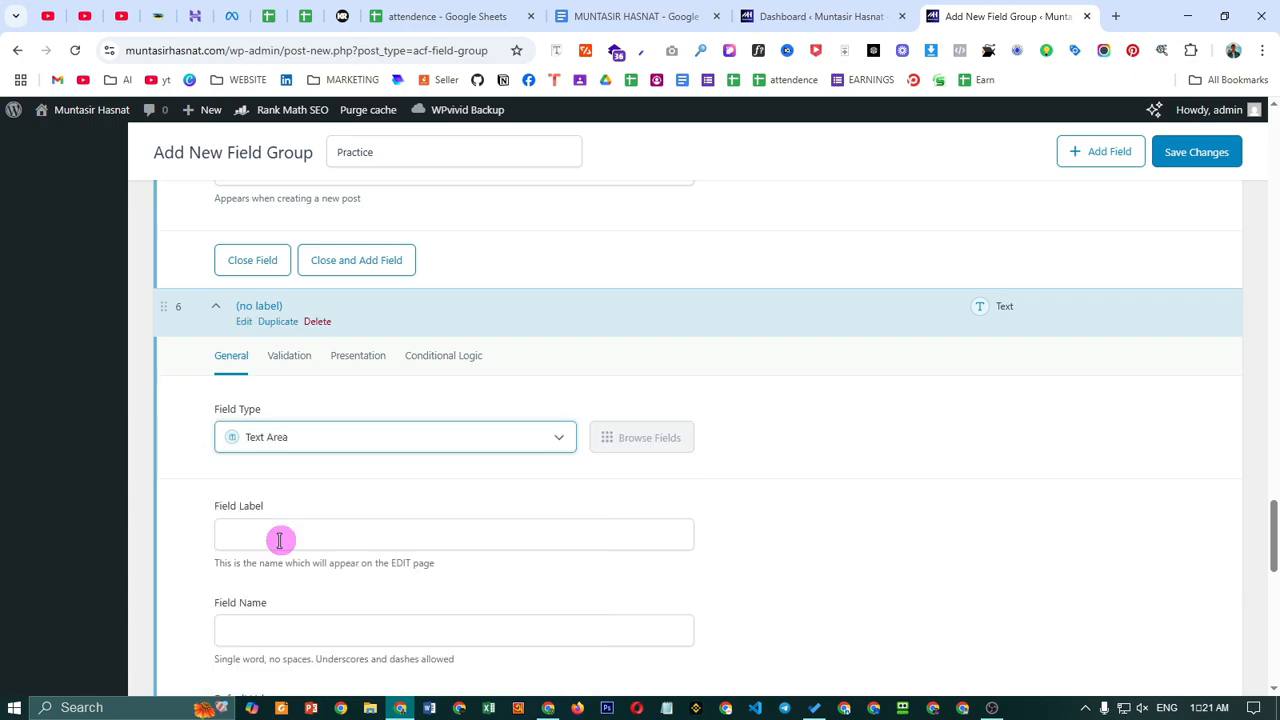
pyautogui.scroll(-1, 431, 477)
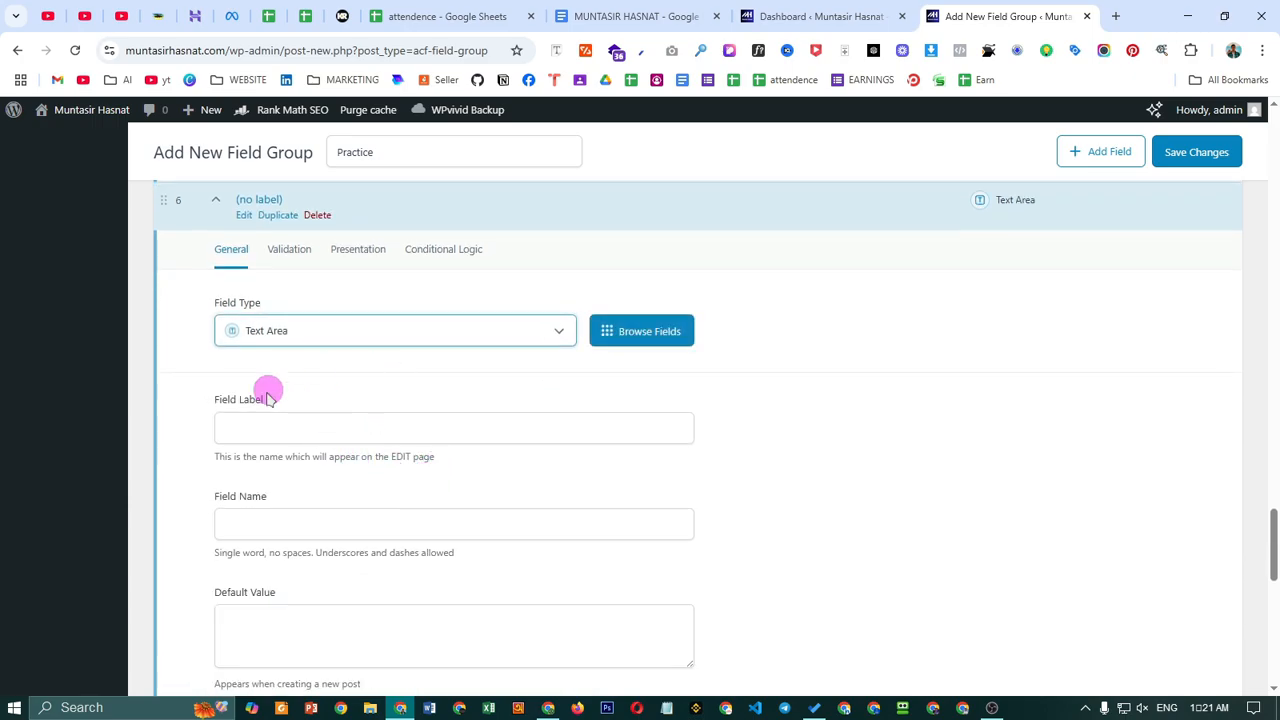
pyautogui.click(330, 425)
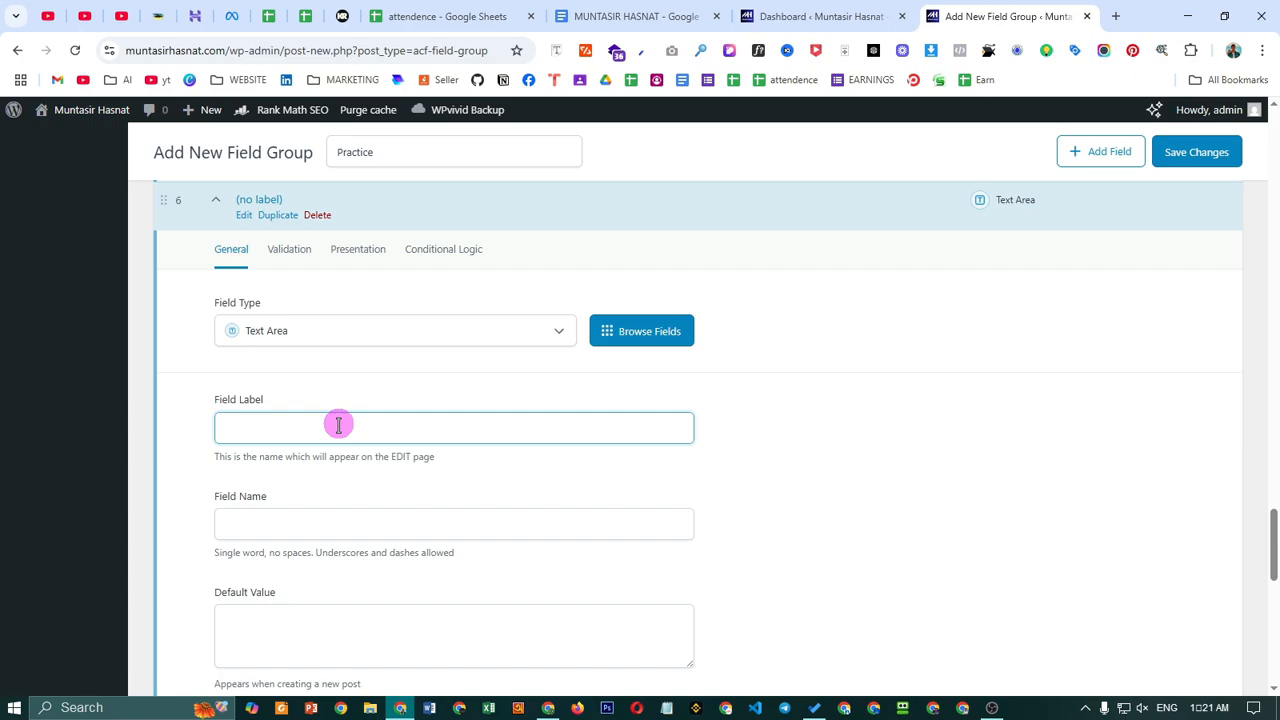
pyautogui.write('Your')
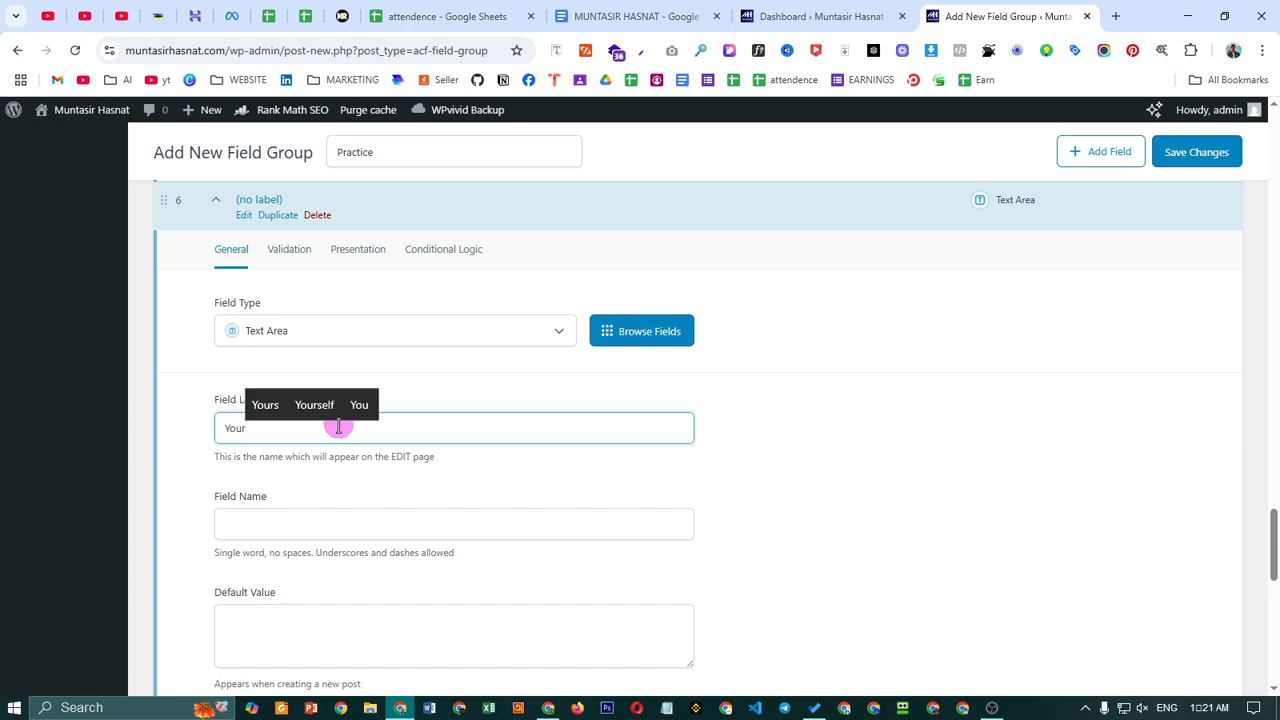
pyautogui.write(' Message')
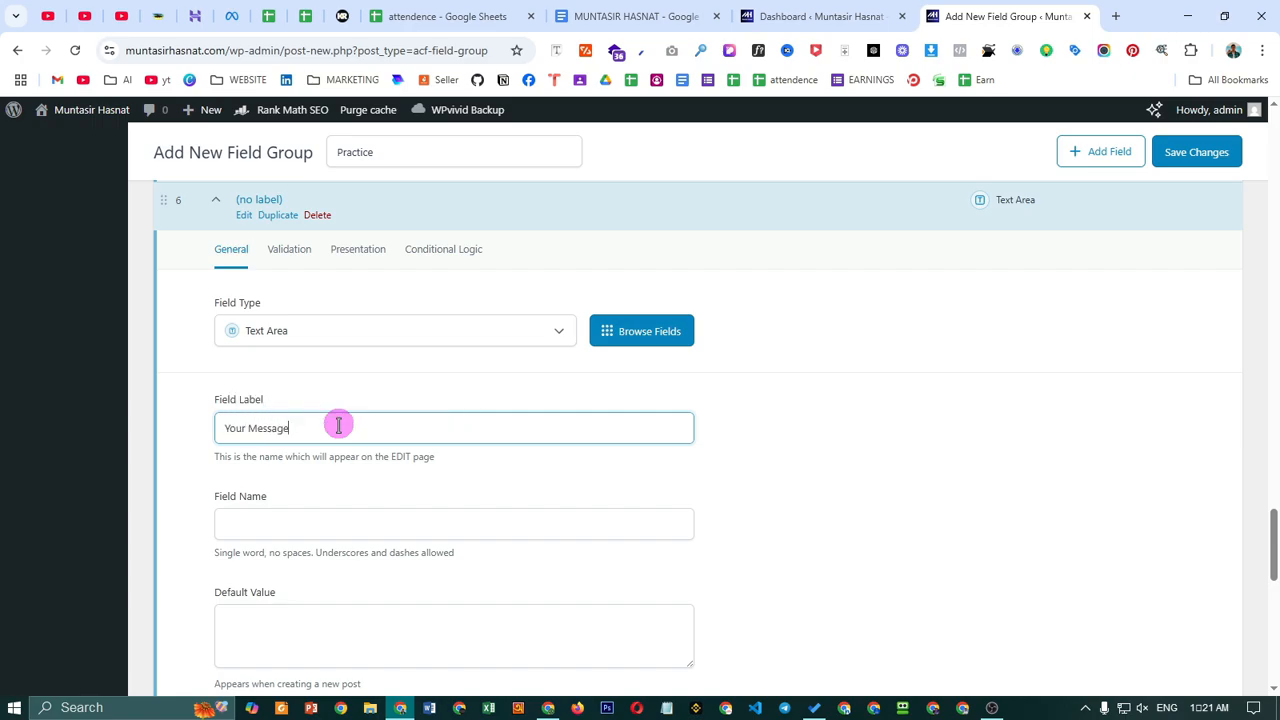
pyautogui.click(500, 522)
pyautogui.scroll(-3, 900, 500)
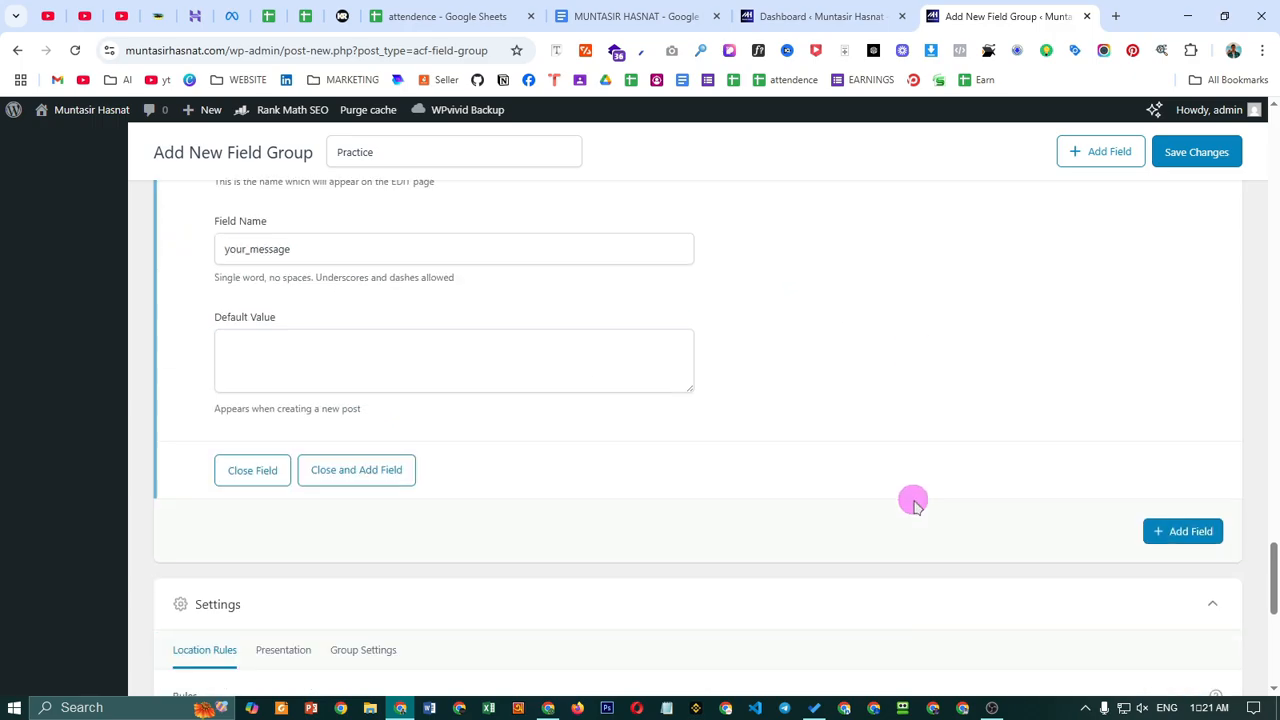
pyautogui.scroll(1, 1000, 550)
# - Remove the extra blank seventh field from the group
pyautogui.click(1183, 593)
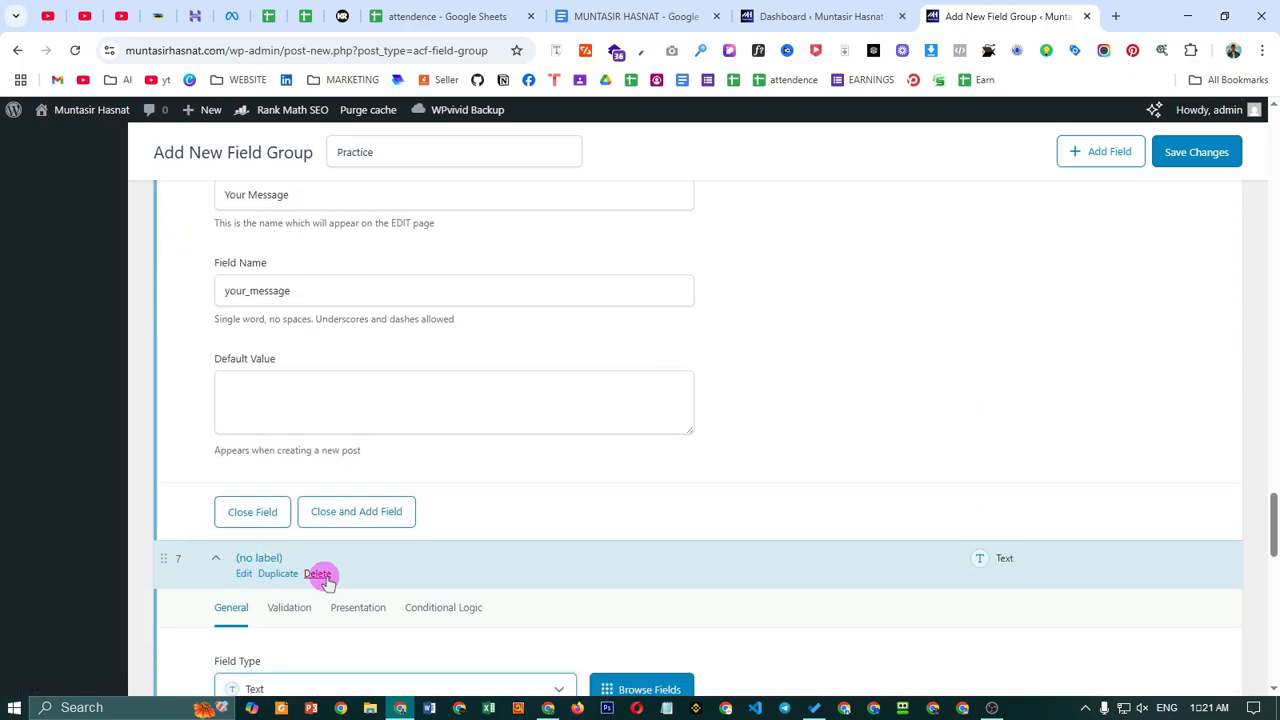
pyautogui.click(320, 575)
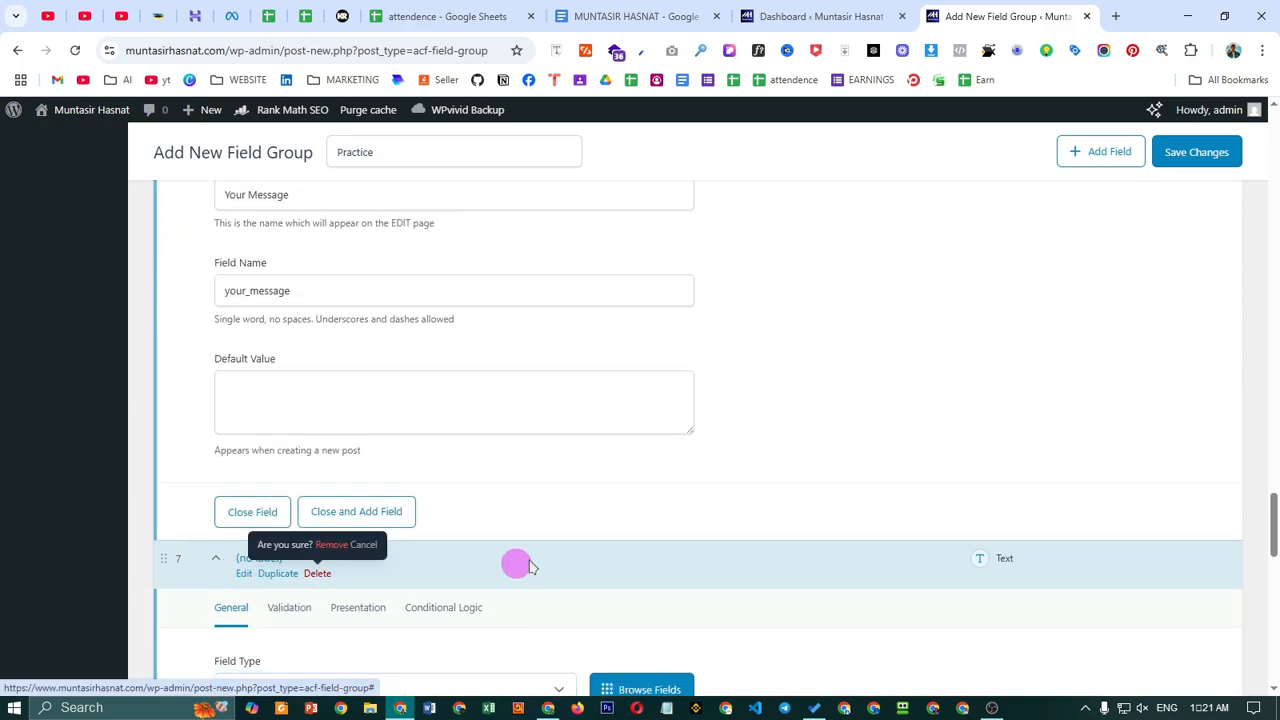
pyautogui.click(331, 545)
pyautogui.scroll(5, 1063, 451)
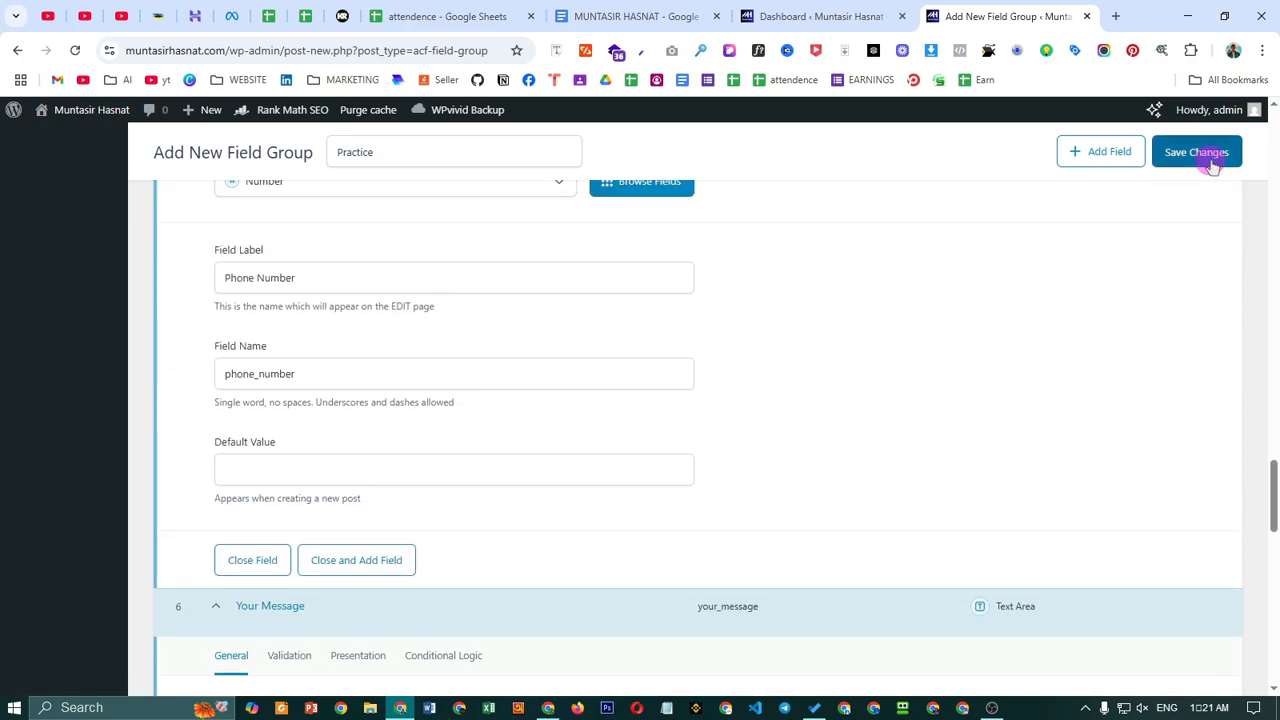
# - Save the Practice field group, keeping its location rule Post Type is equal to Post
pyautogui.click(1209, 163)
pyautogui.scroll(-10, 1209, 163)
pyautogui.scroll(3, 616, 524)
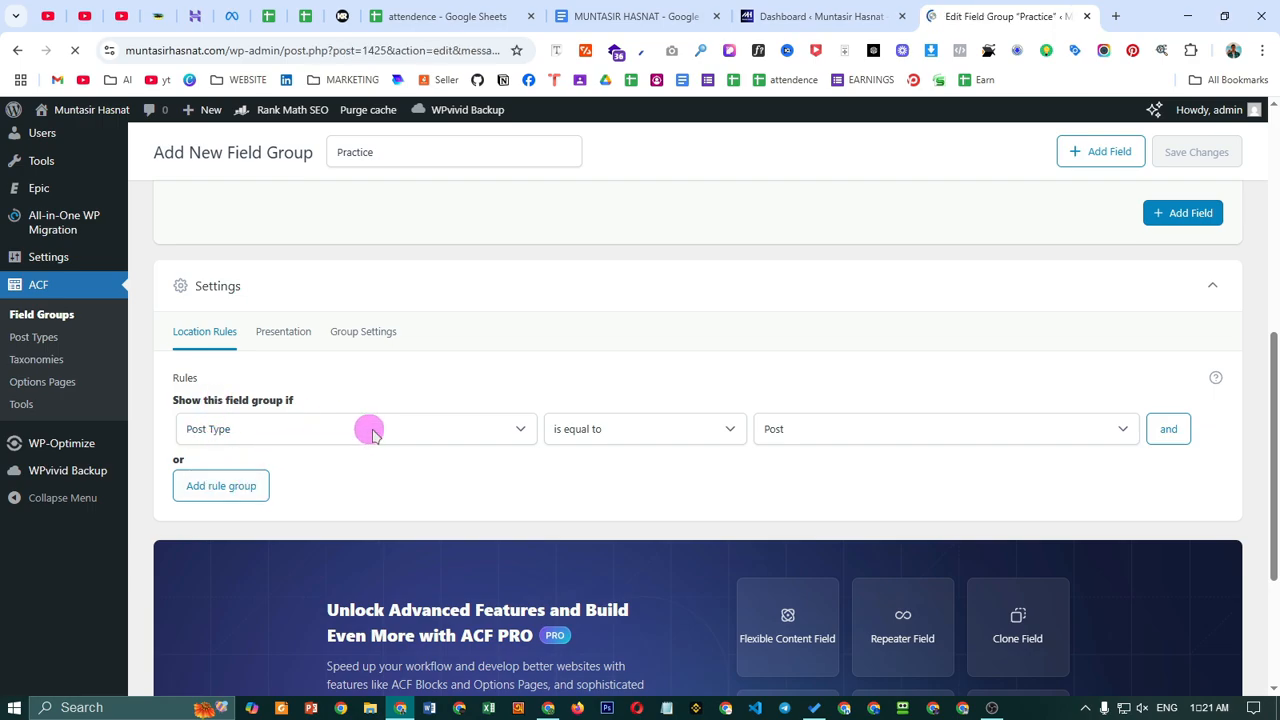
pyautogui.scroll(-5, 477, 420)
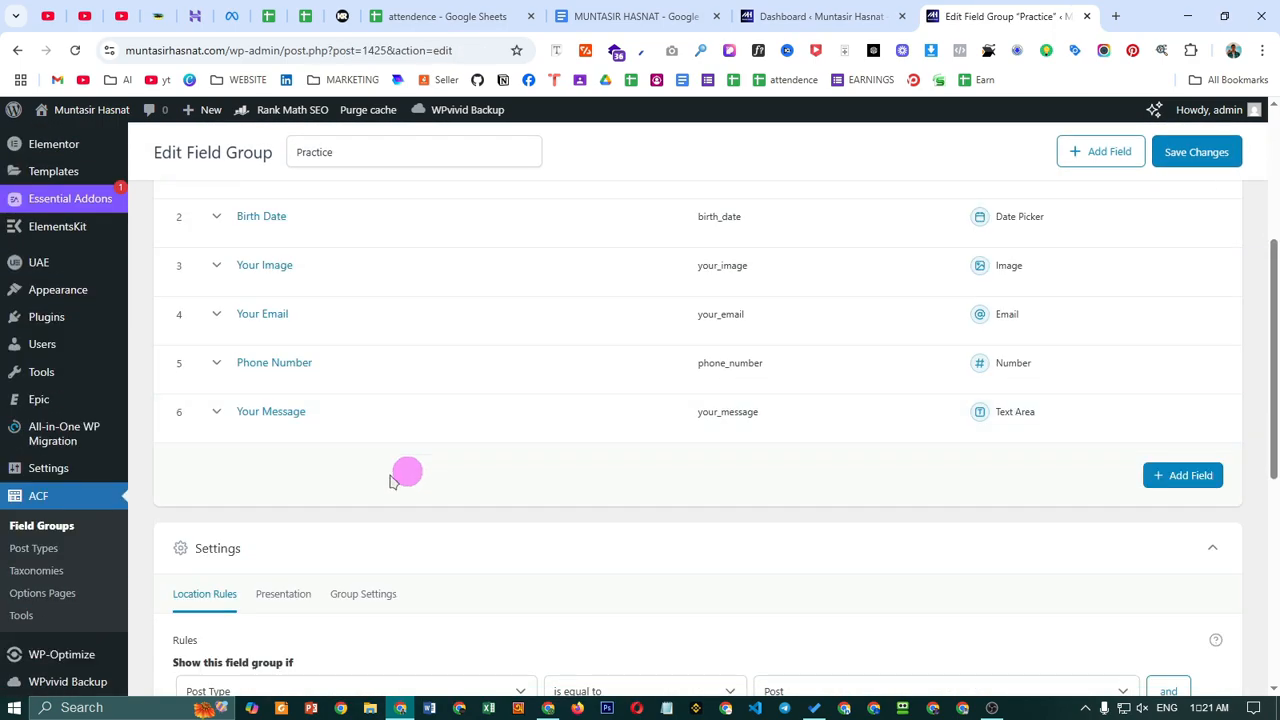
pyautogui.click(286, 477)
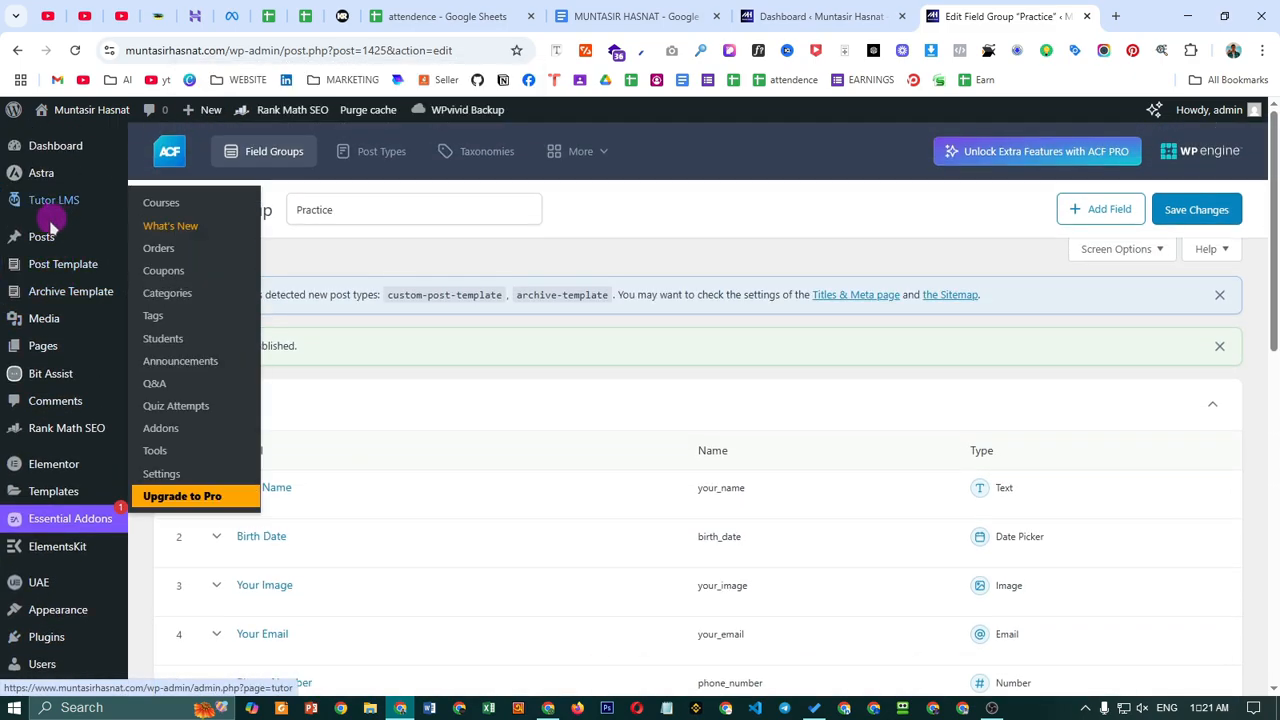
pyautogui.moveTo(42, 240)
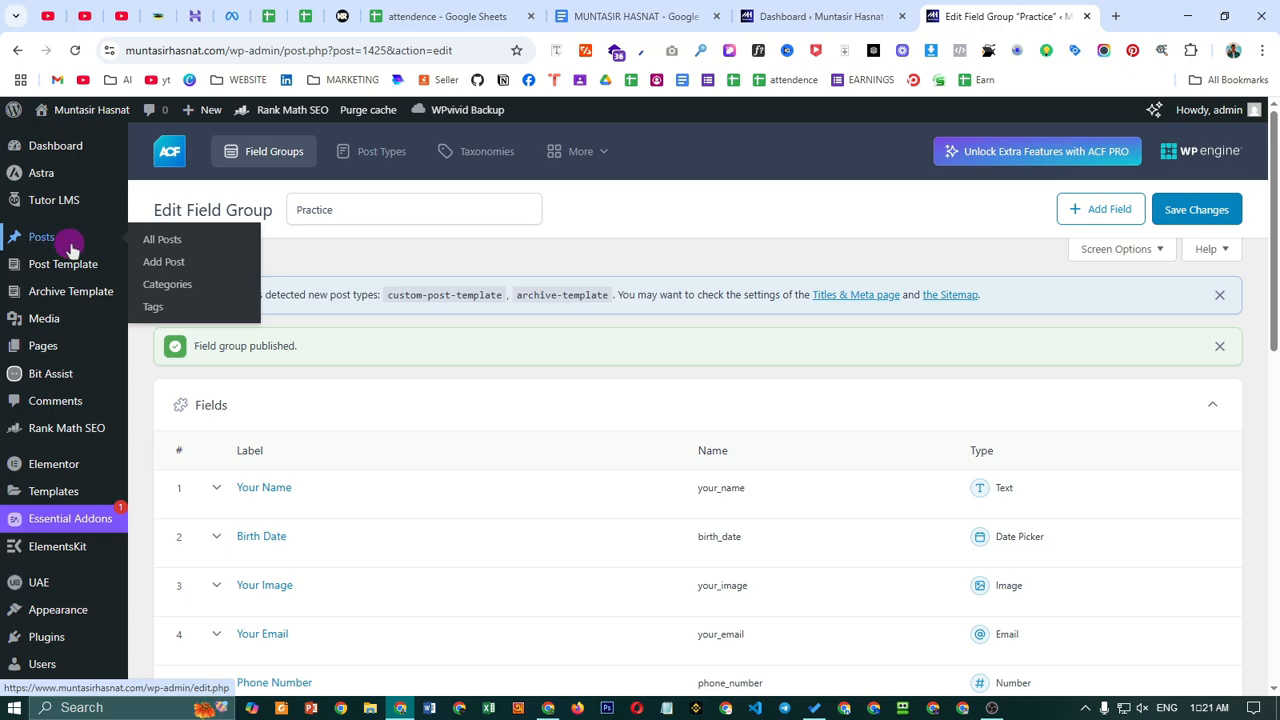
pyautogui.scroll(-6, 309, 409)
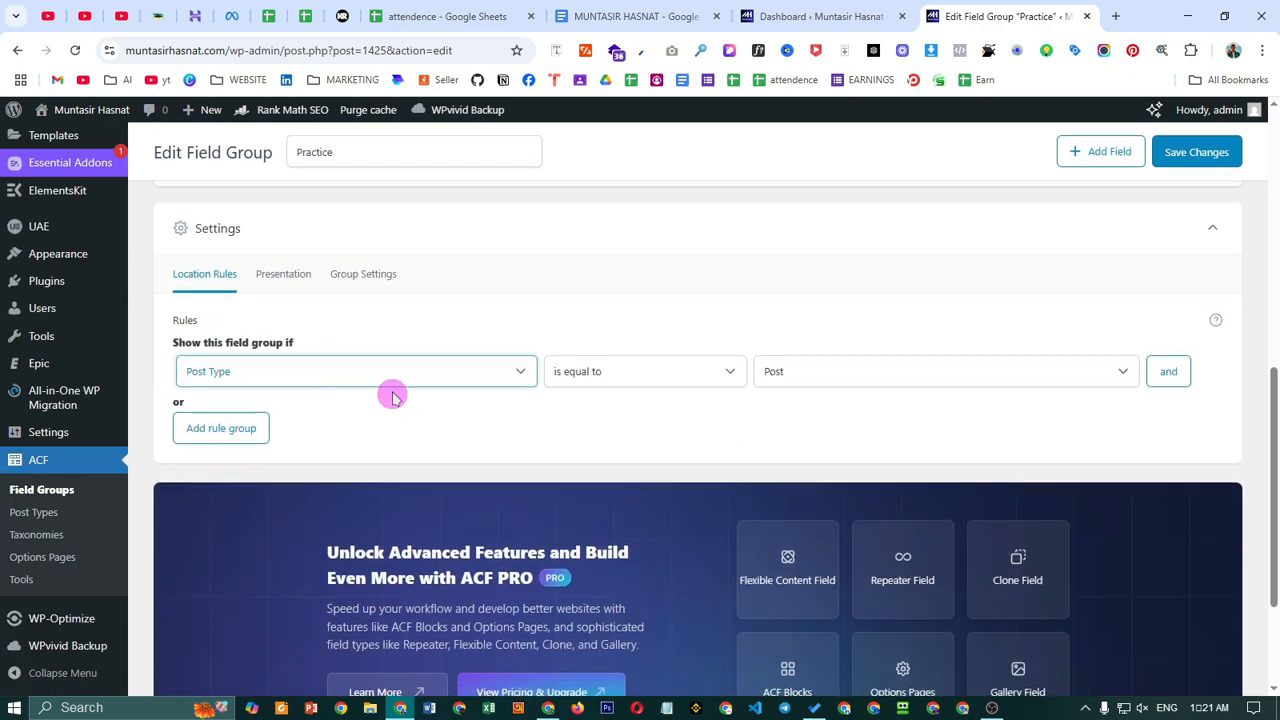
pyautogui.click(296, 374)
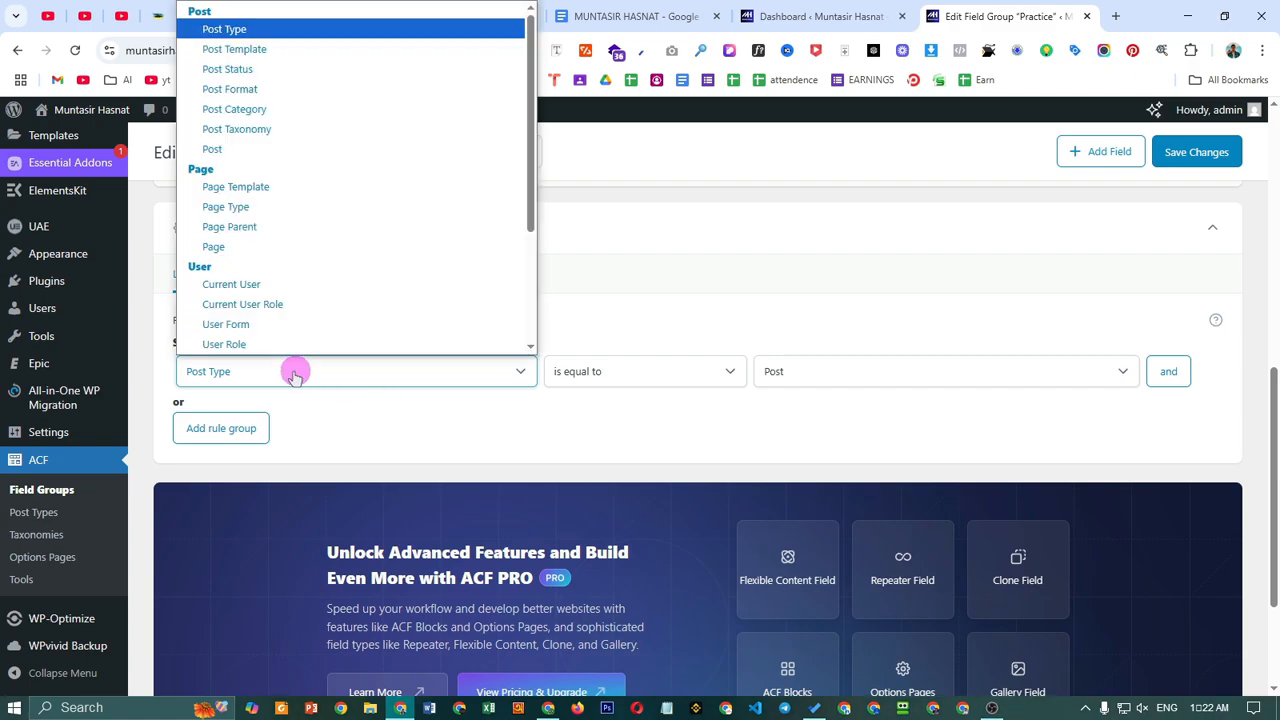
pyautogui.click(280, 32)
pyautogui.scroll(2, 897, 457)
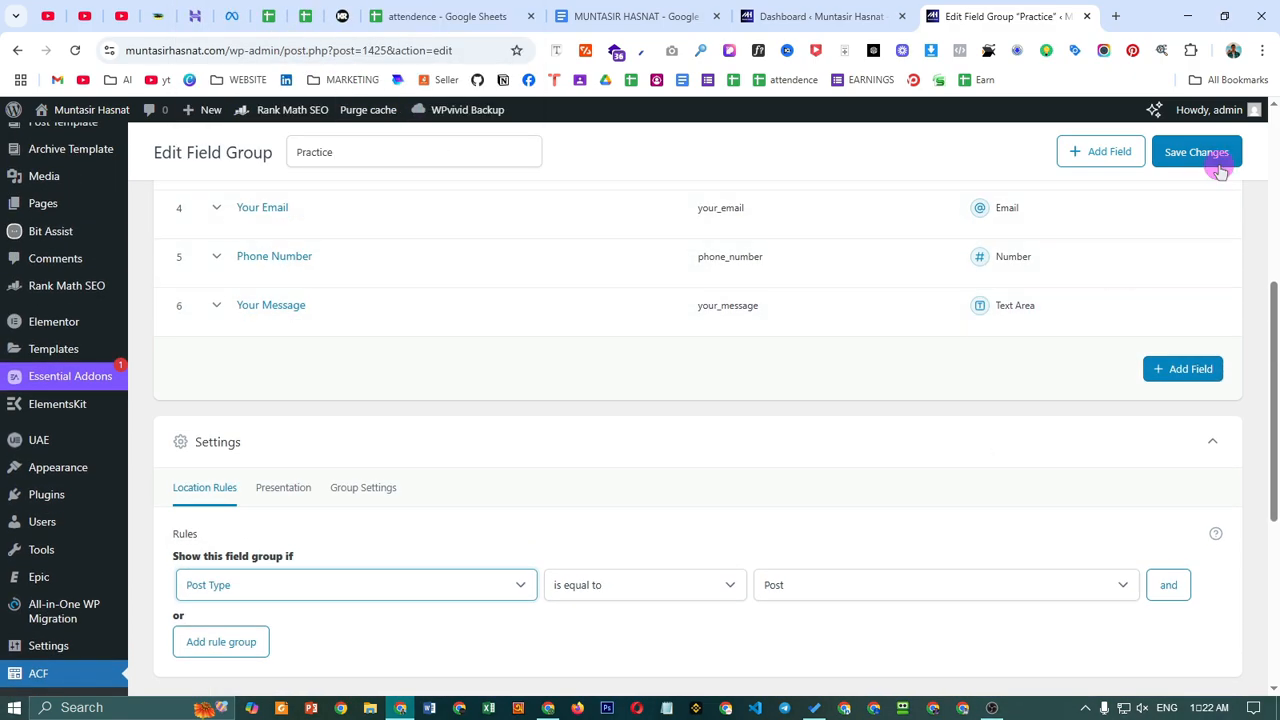
pyautogui.click(1196, 156)
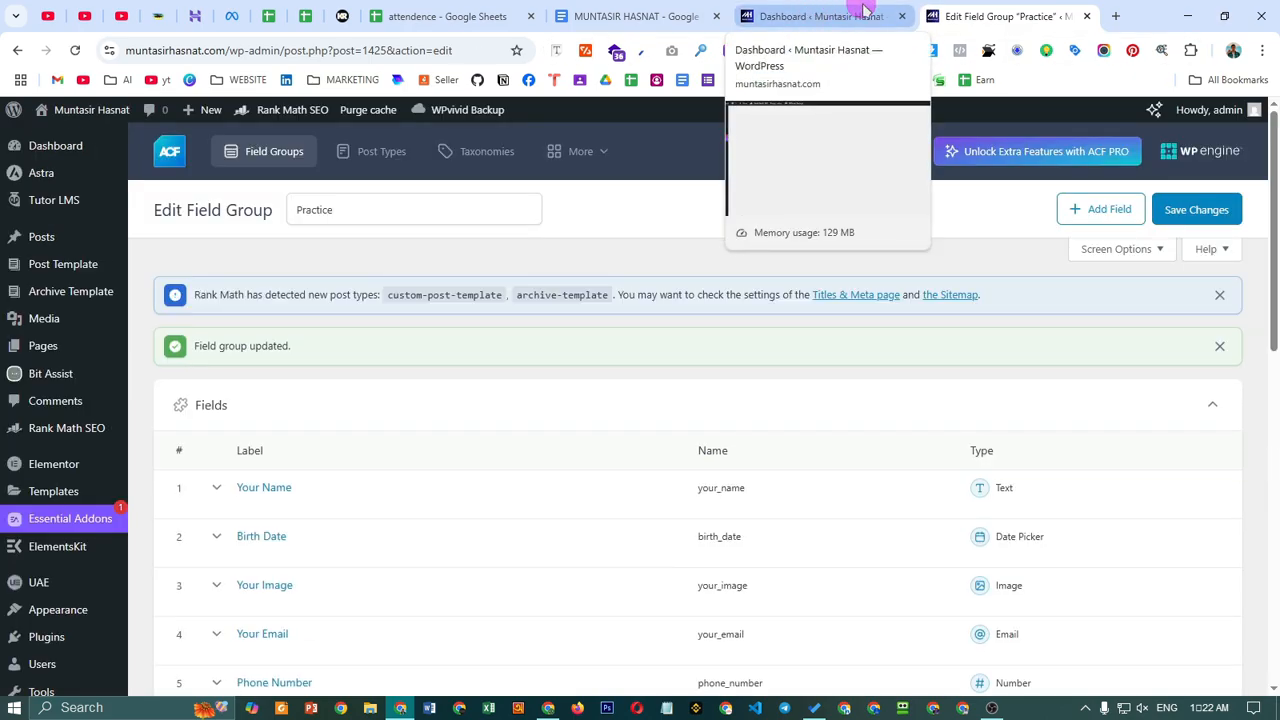
# - Close the Edit Field Group tab
pyautogui.click(866, 12)
pyautogui.click(1005, 12)
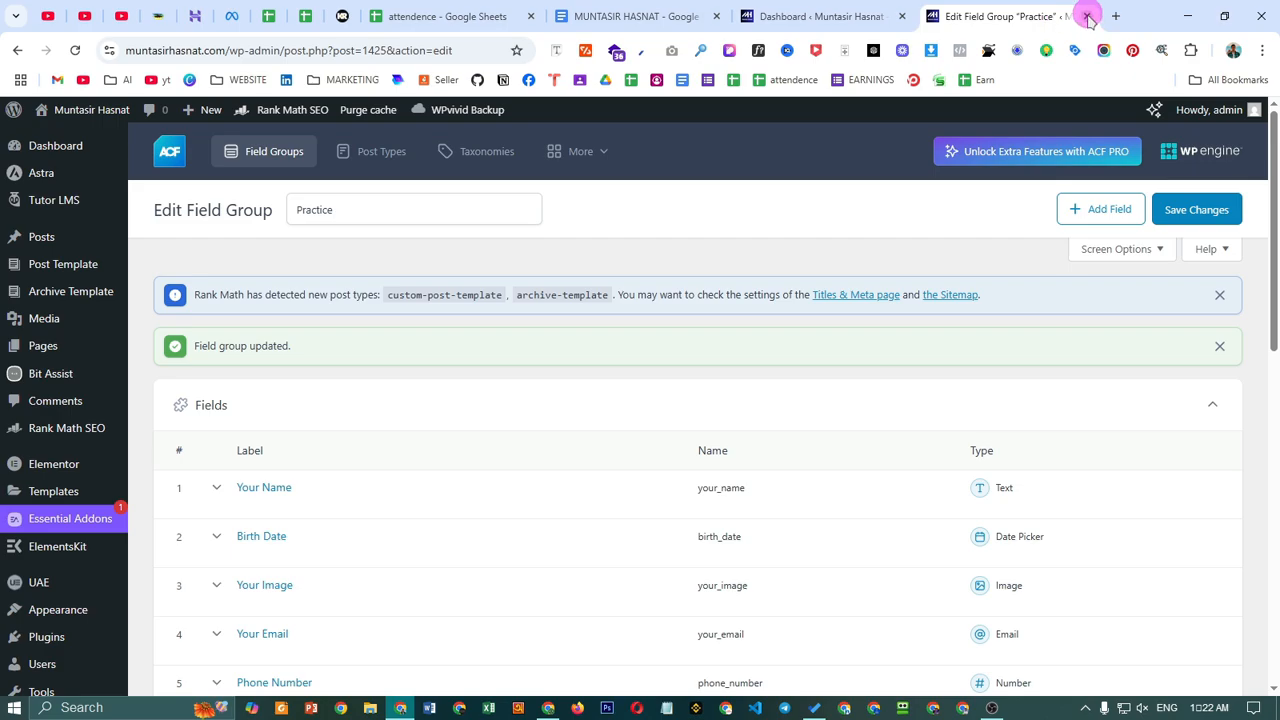
pyautogui.click(1087, 17)
# - Open Posts > Add Post in a new tab and view the empty draft editor
pyautogui.moveTo(42, 305)
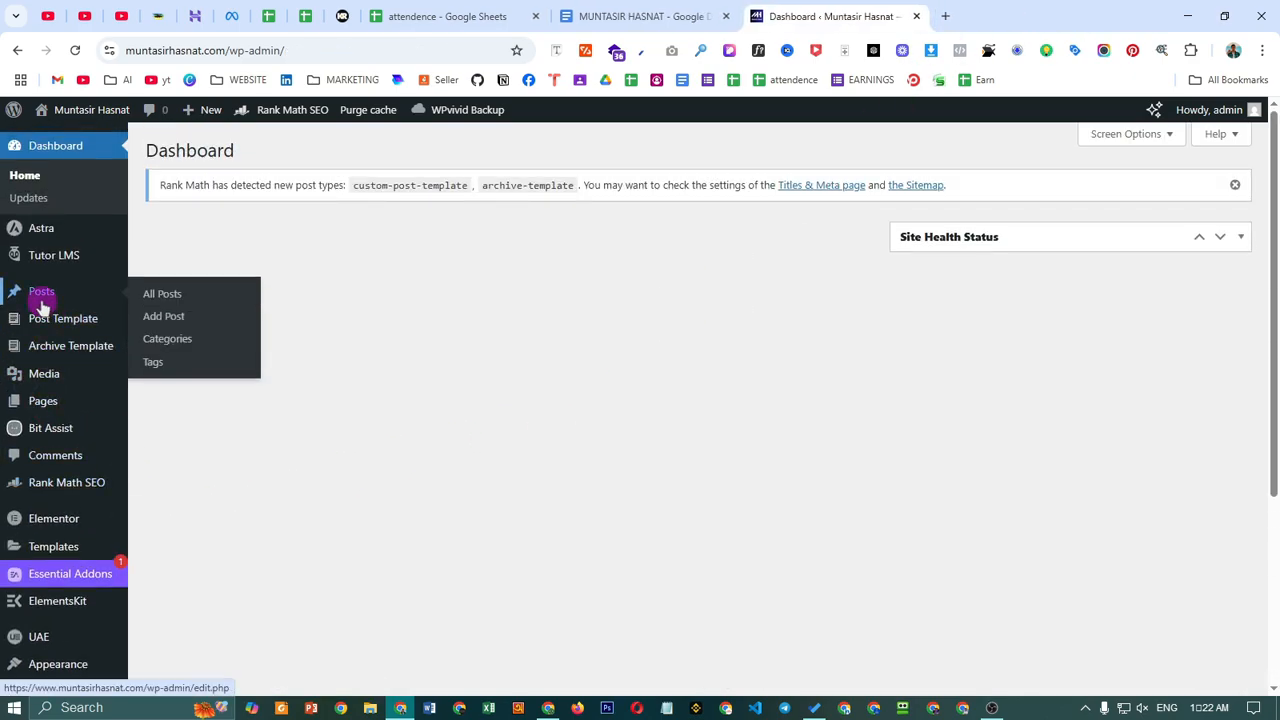
pyautogui.rightClick(168, 319)
pyautogui.click(250, 340)
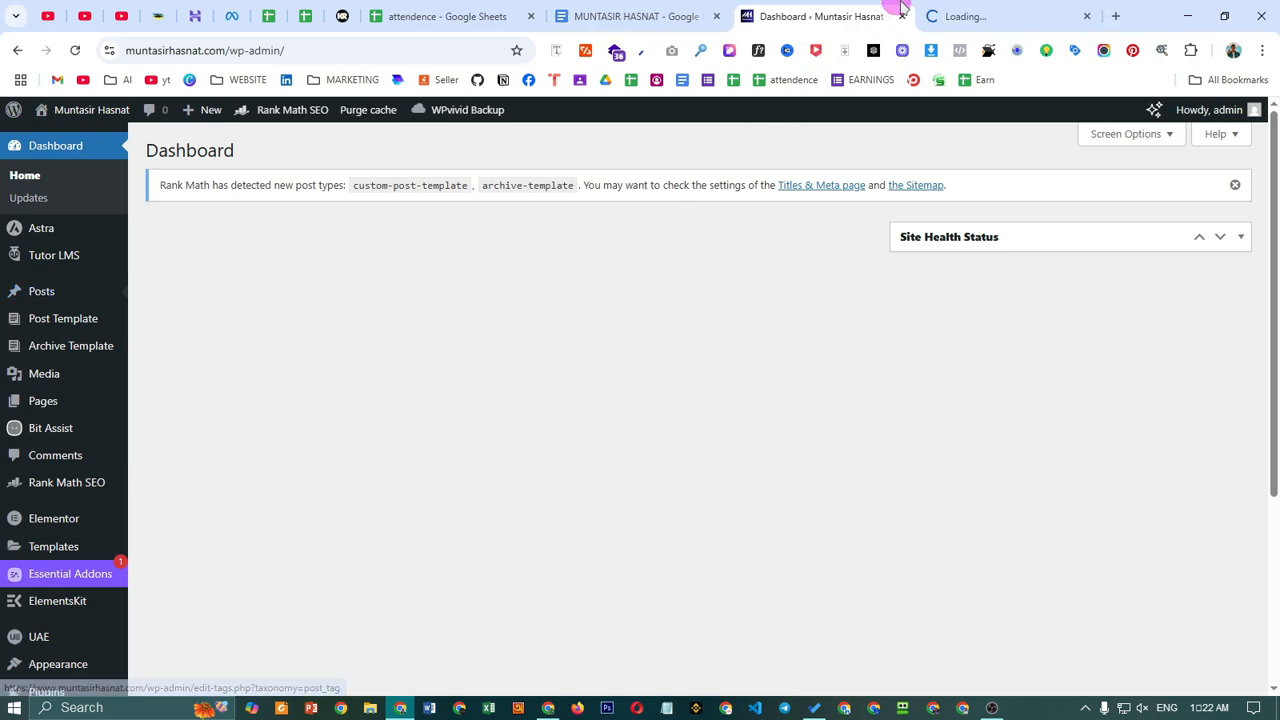
pyautogui.click(940, 16)
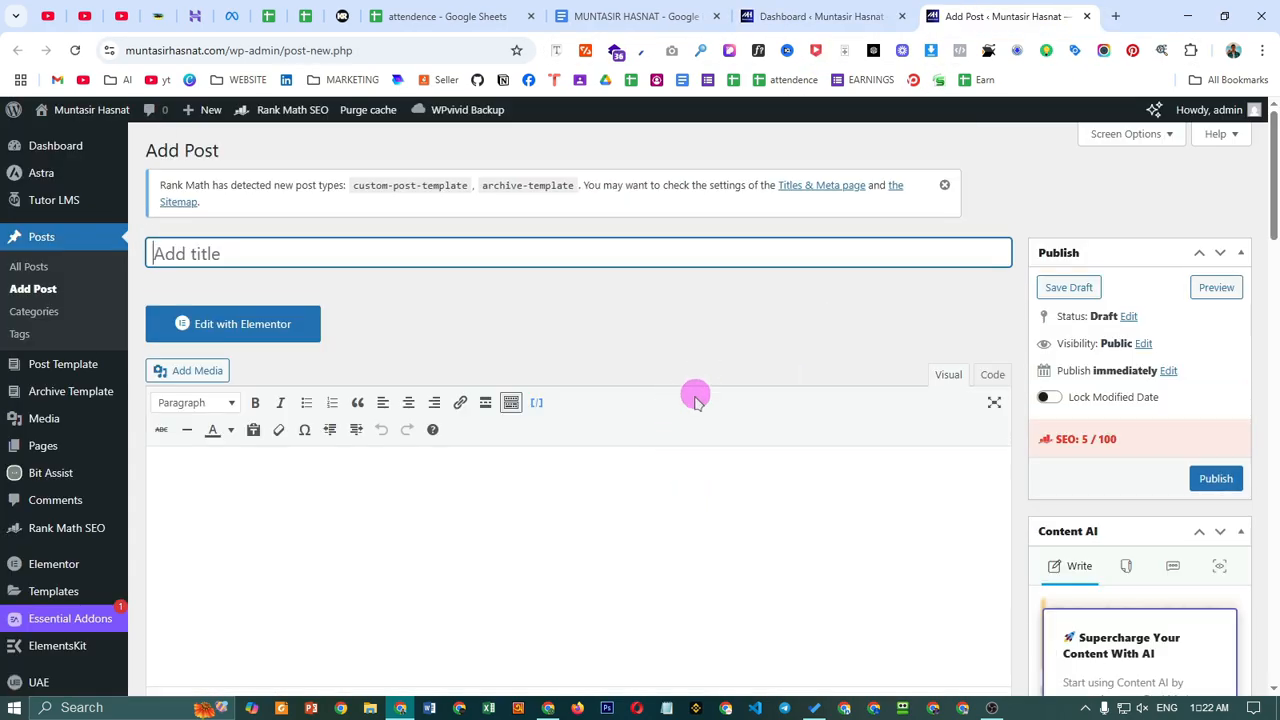
pyautogui.moveTo(82, 662)
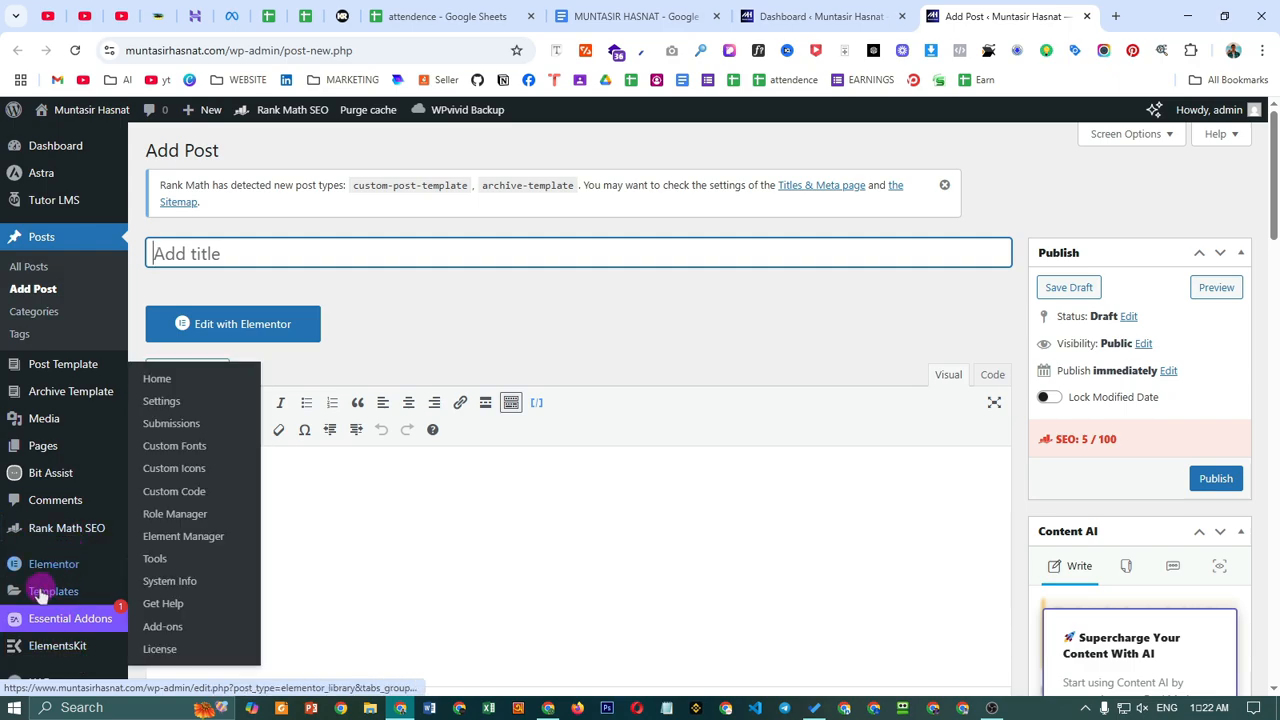
pyautogui.scroll(-1, 546, 484)
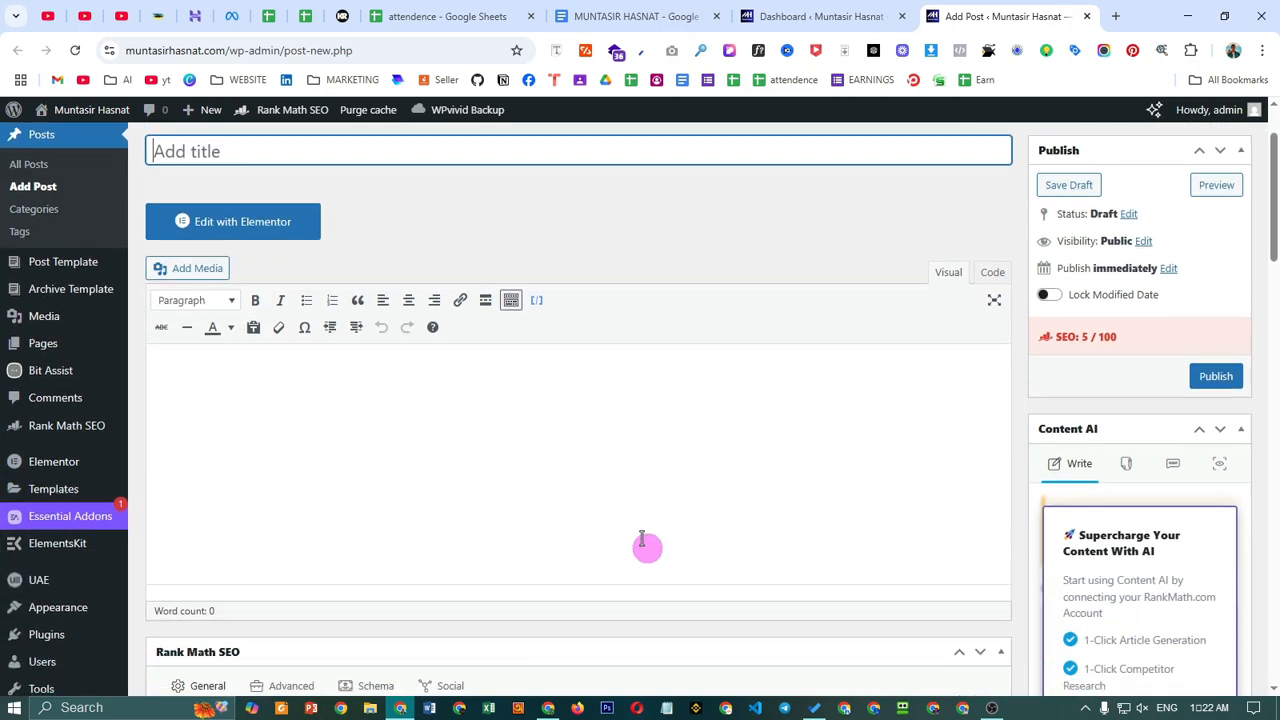
pyautogui.scroll(1, 646, 543)
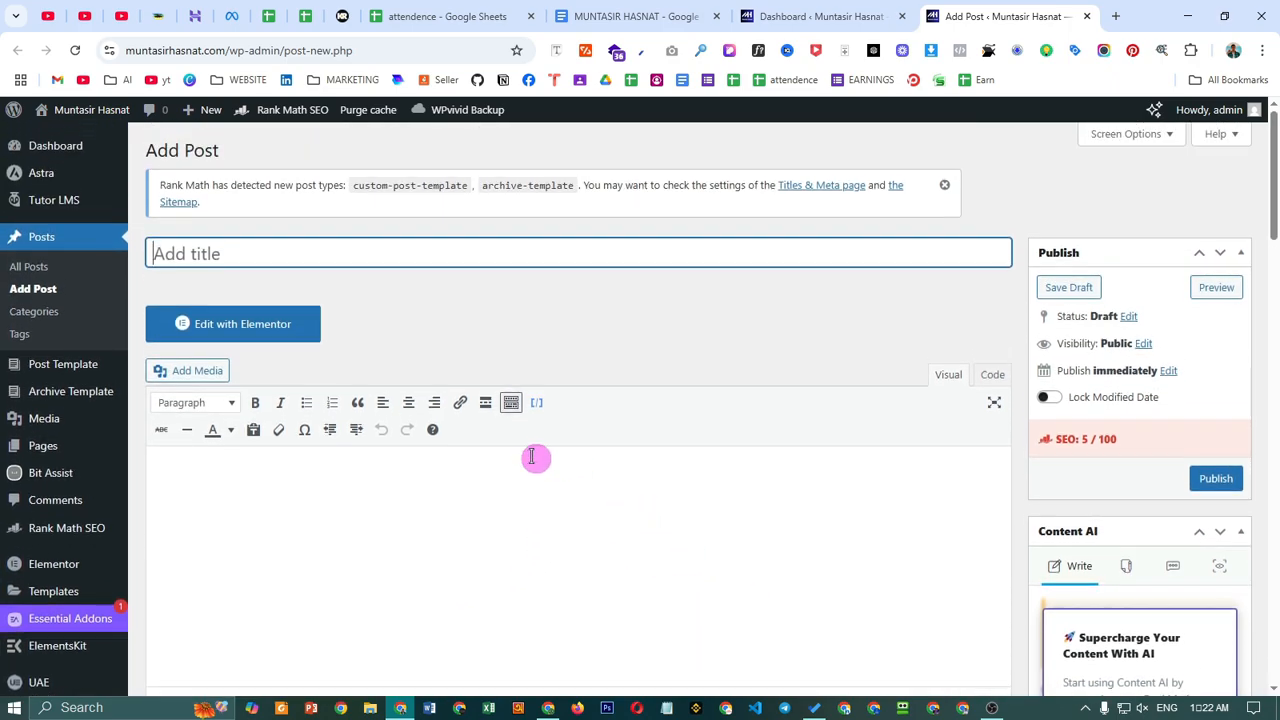
pyautogui.click(459, 513)
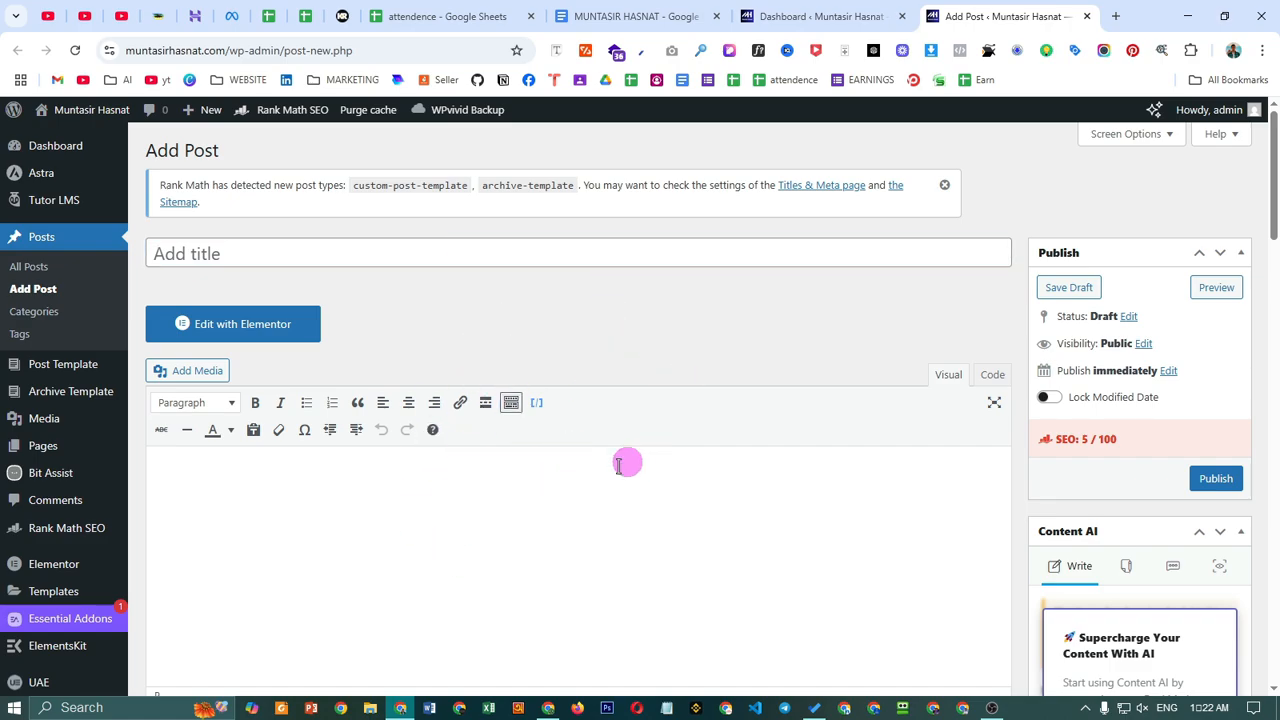
pyautogui.scroll(-5, 626, 460)
pyautogui.scroll(-1, 573, 459)
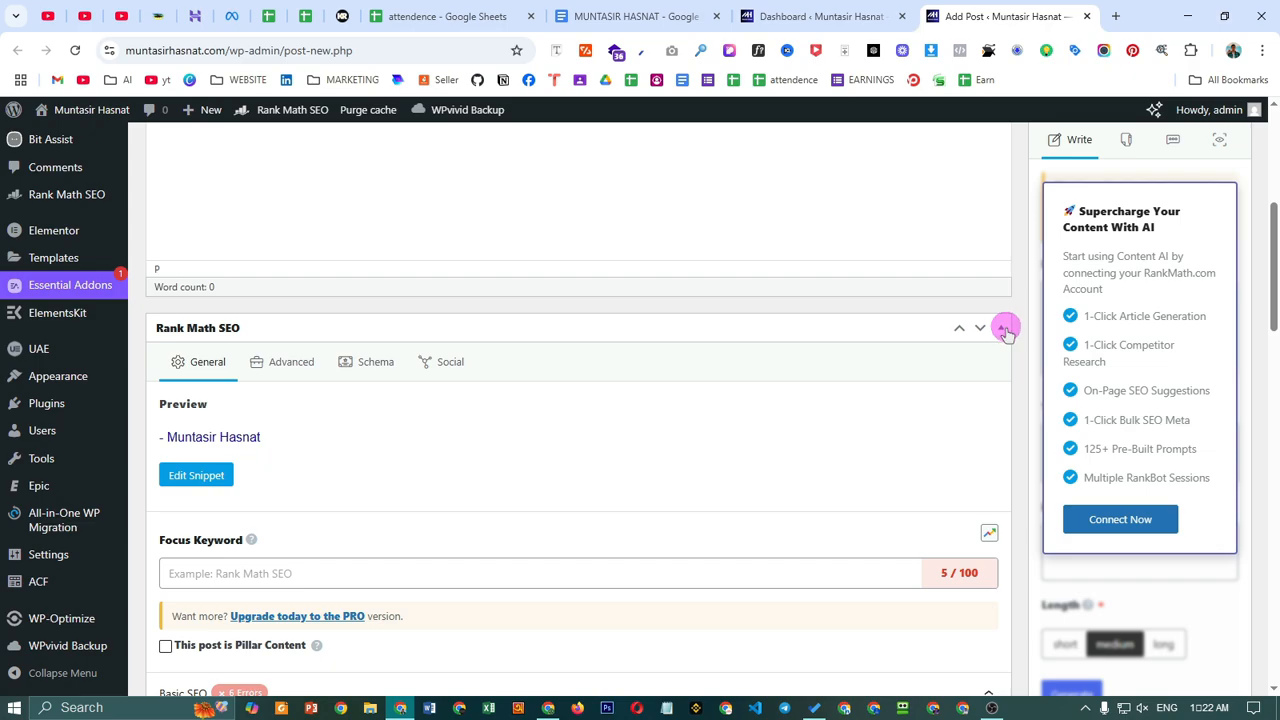
pyautogui.click(1000, 330)
pyautogui.scroll(-1, 683, 380)
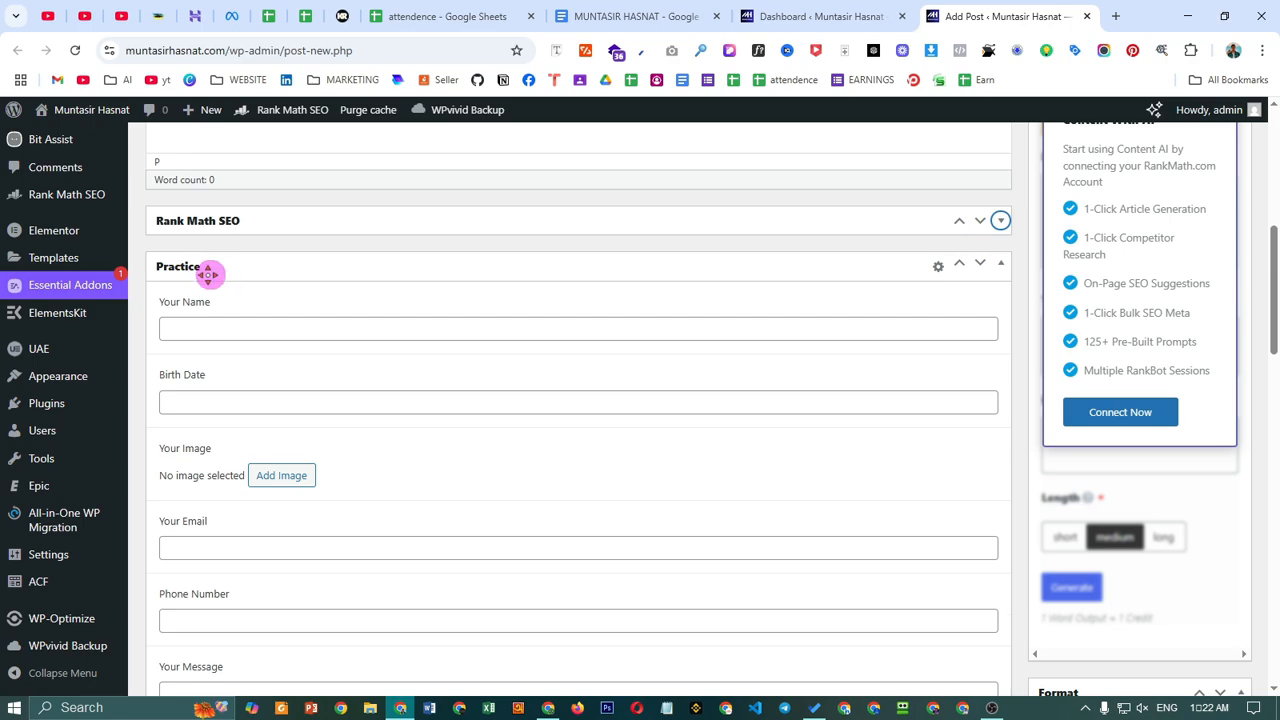
pyautogui.scroll(-1, 219, 266)
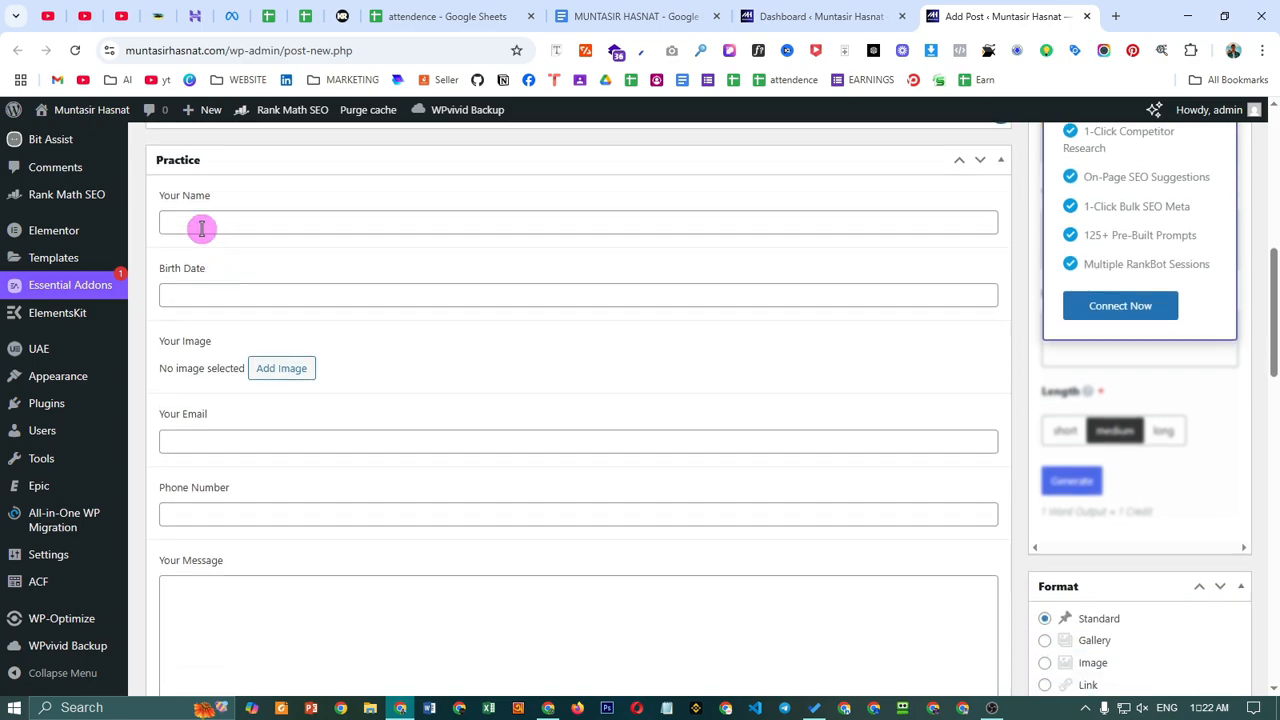
pyautogui.click(222, 218)
pyautogui.click(190, 292)
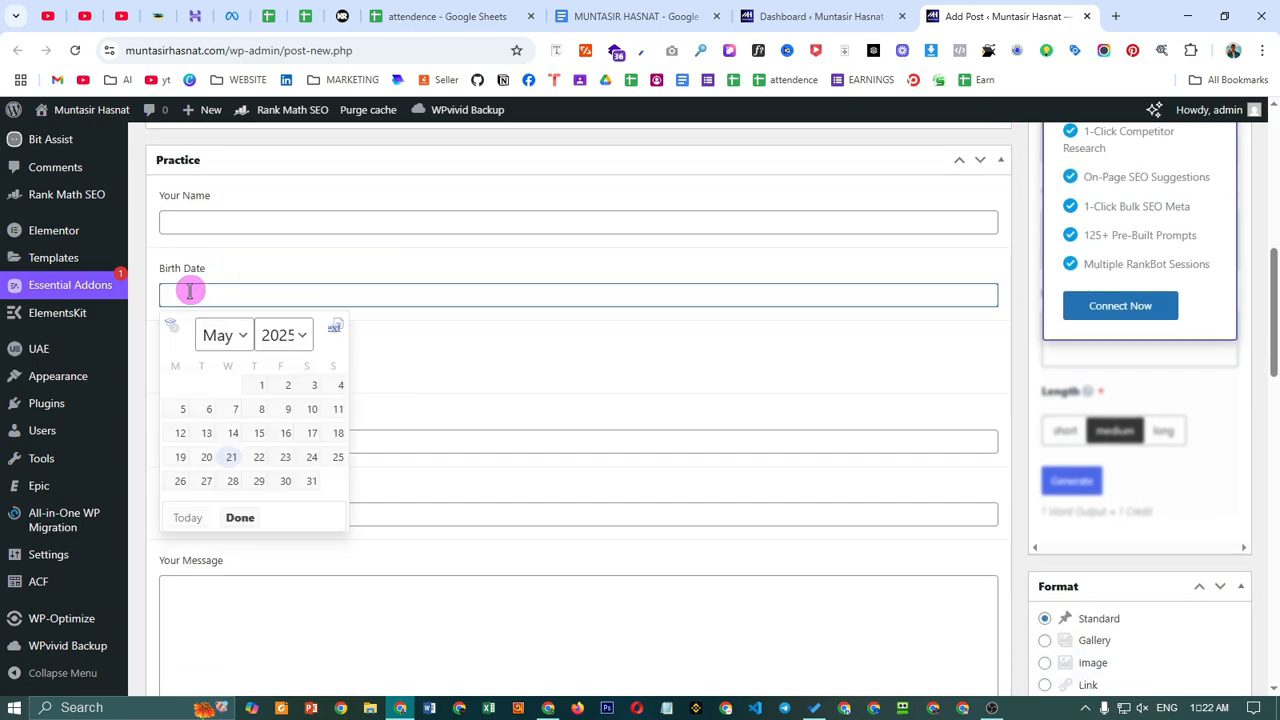
pyautogui.click(608, 396)
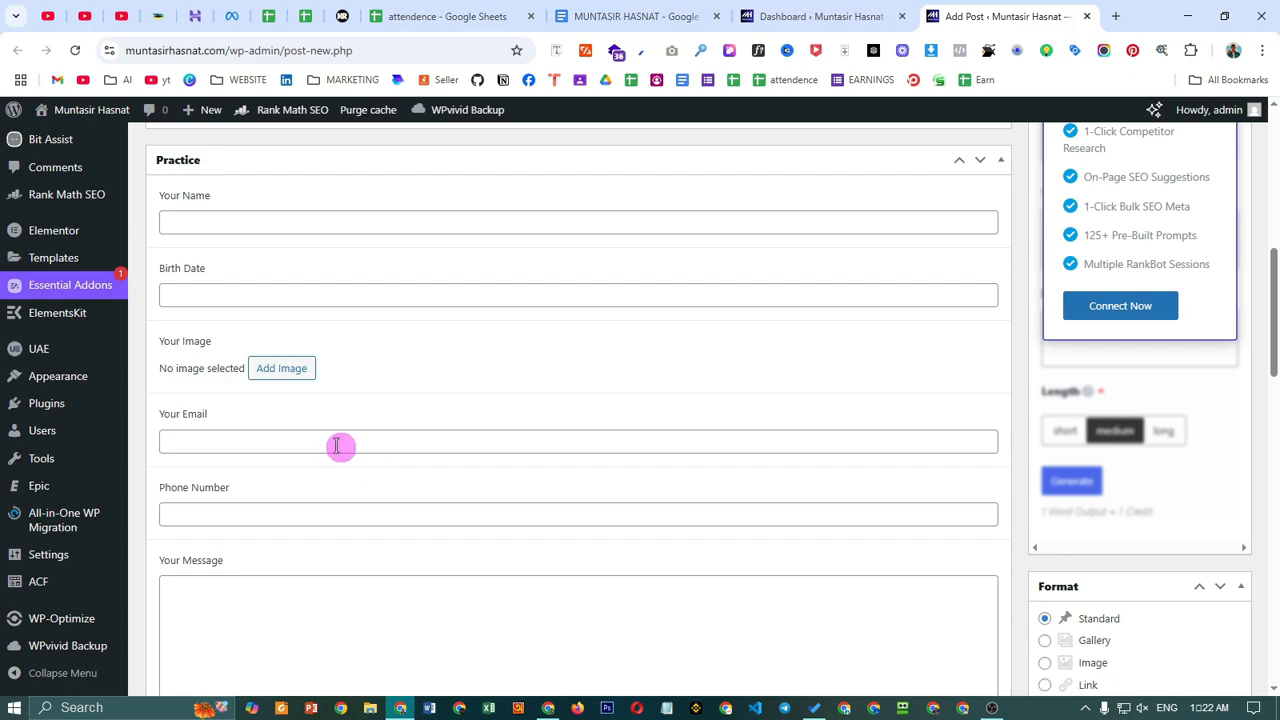
pyautogui.scroll(-1, 320, 520)
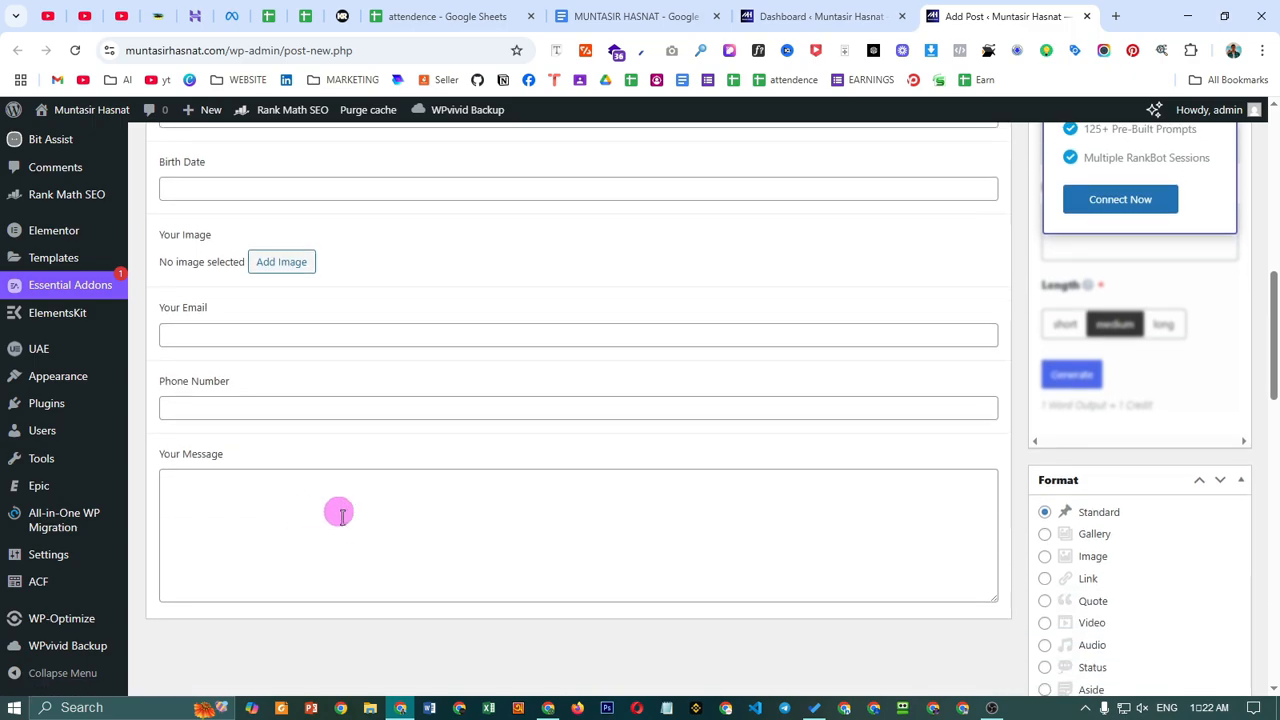
pyautogui.scroll(7, 577, 606)
pyautogui.scroll(-3, 703, 410)
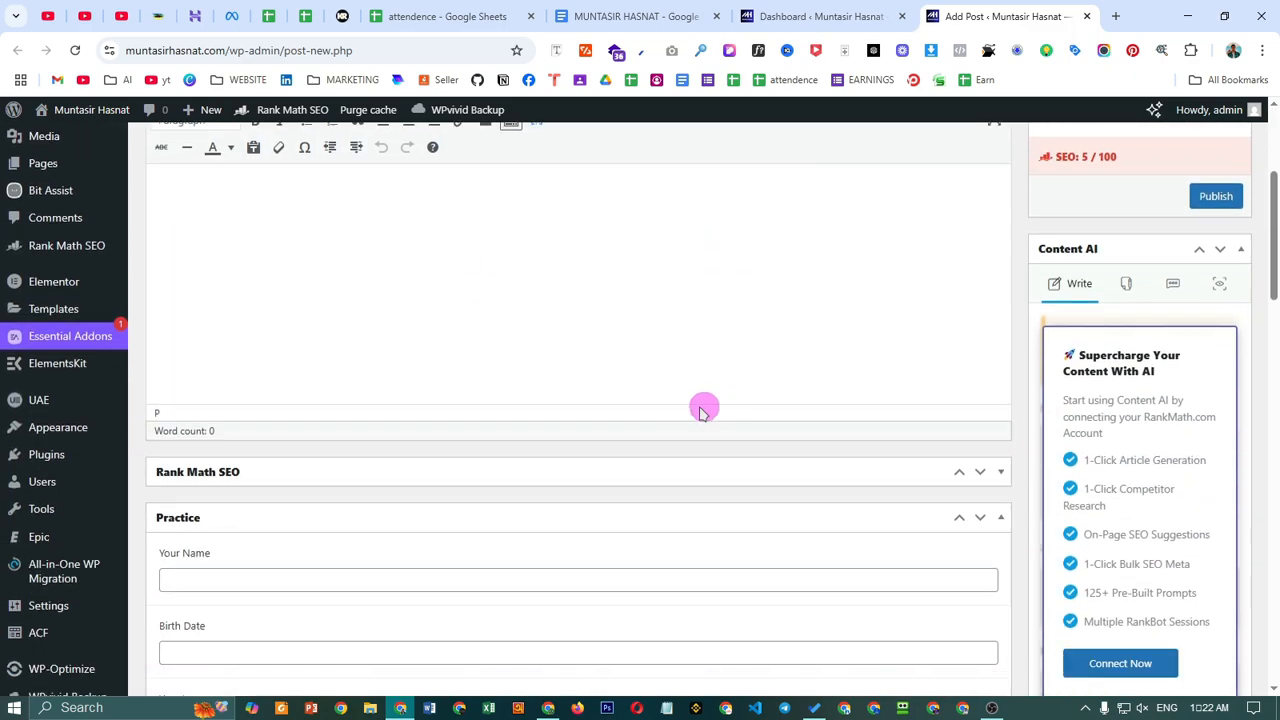
pyautogui.scroll(-9, 703, 410)
pyautogui.scroll(5, 946, 609)
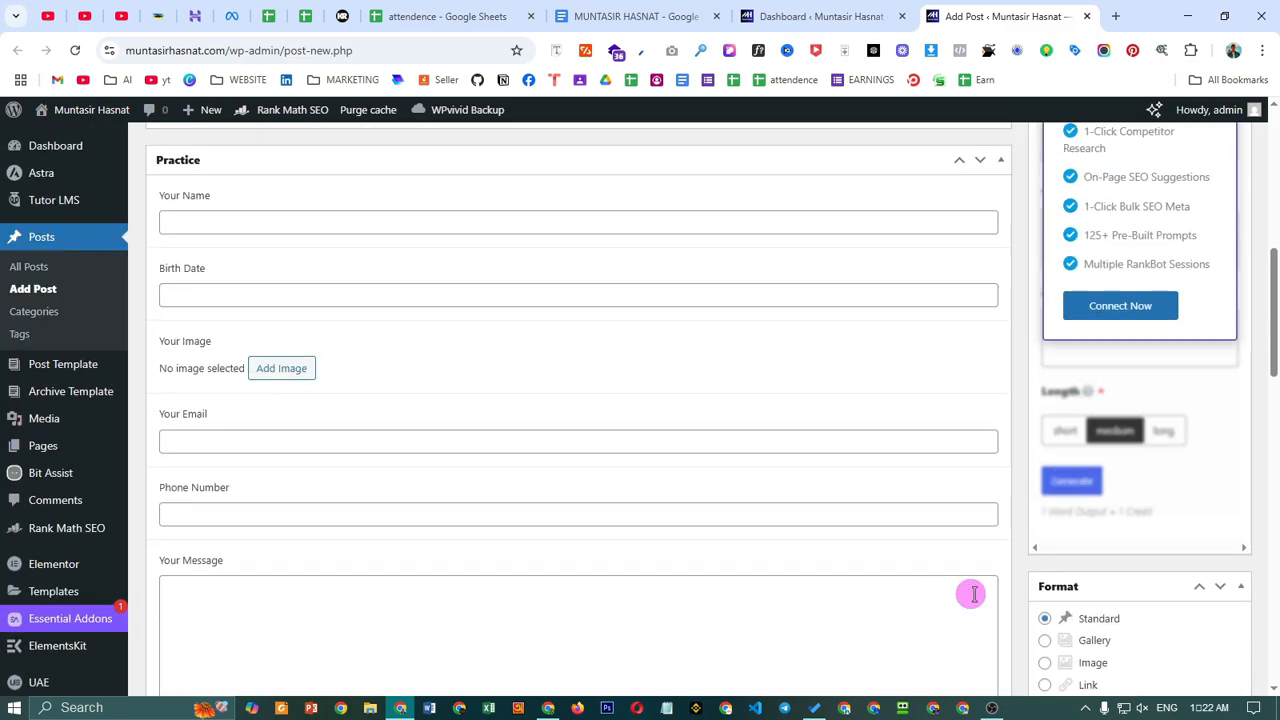
pyautogui.scroll(6, 971, 594)
pyautogui.scroll(-4, 586, 449)
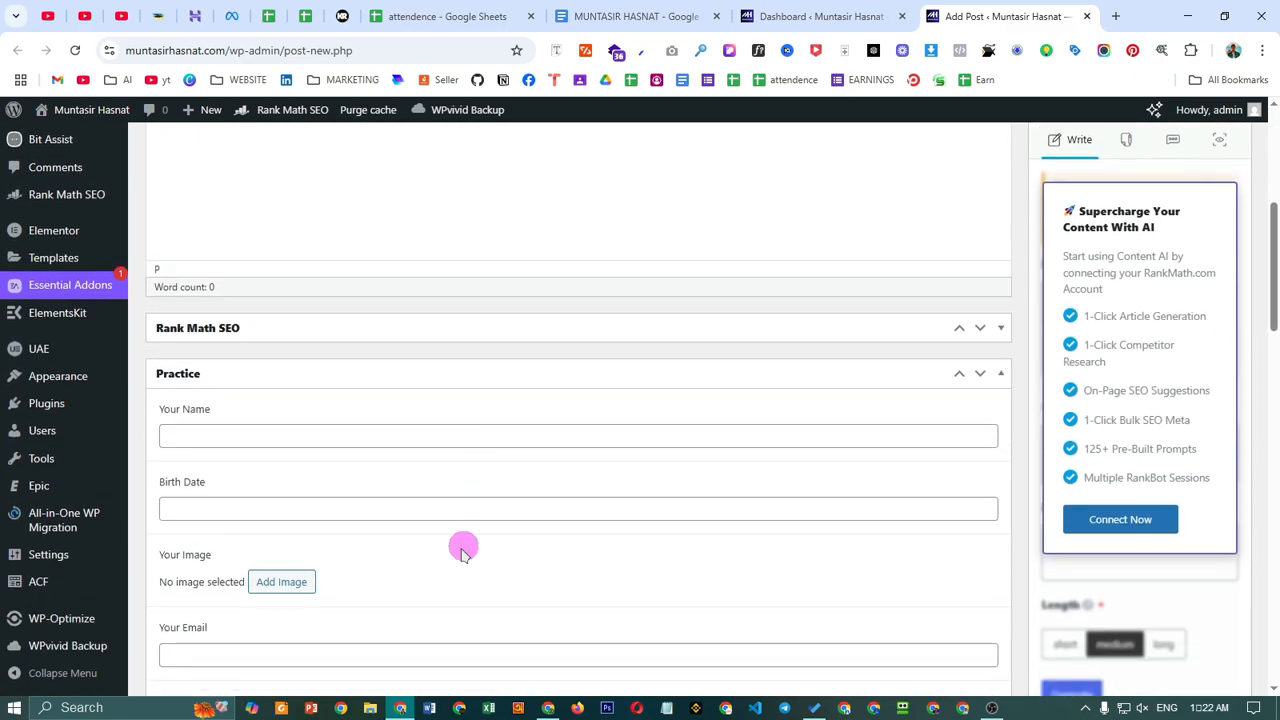
pyautogui.scroll(5, 480, 535)
pyautogui.click(342, 250)
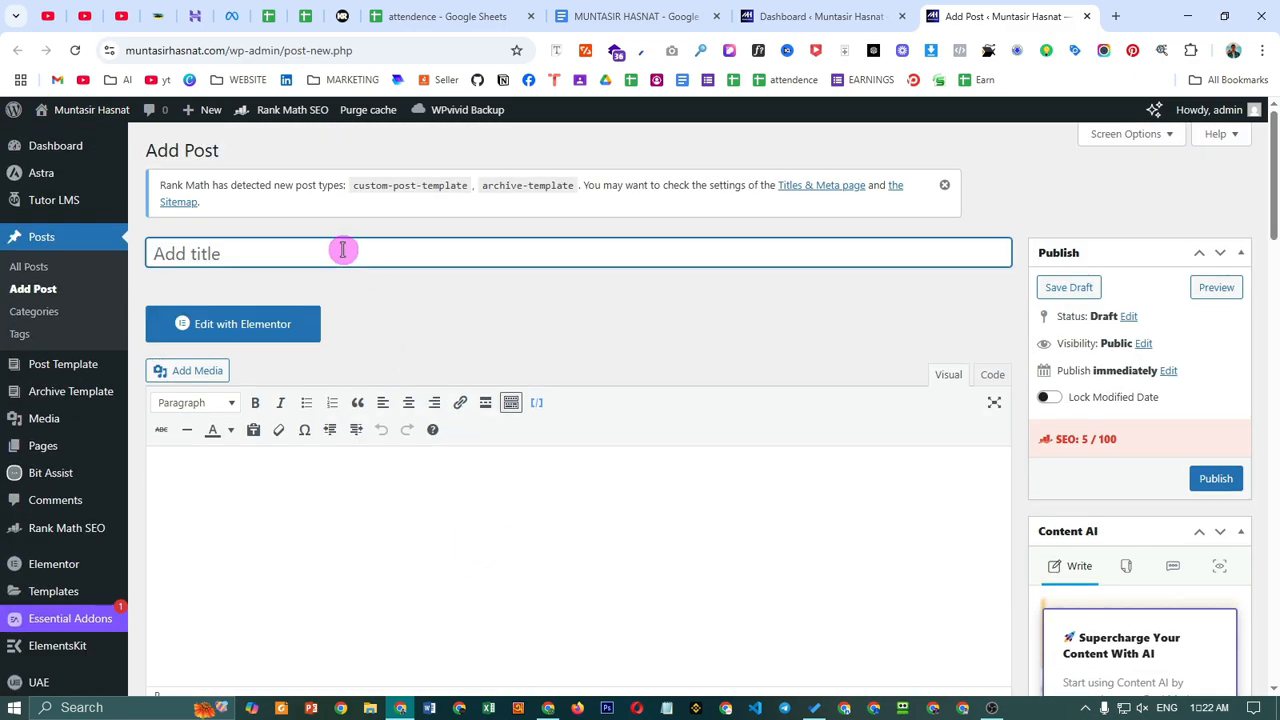
# - Title the new post 'Practice ACF Tutorial'
pyautogui.write('Pra')
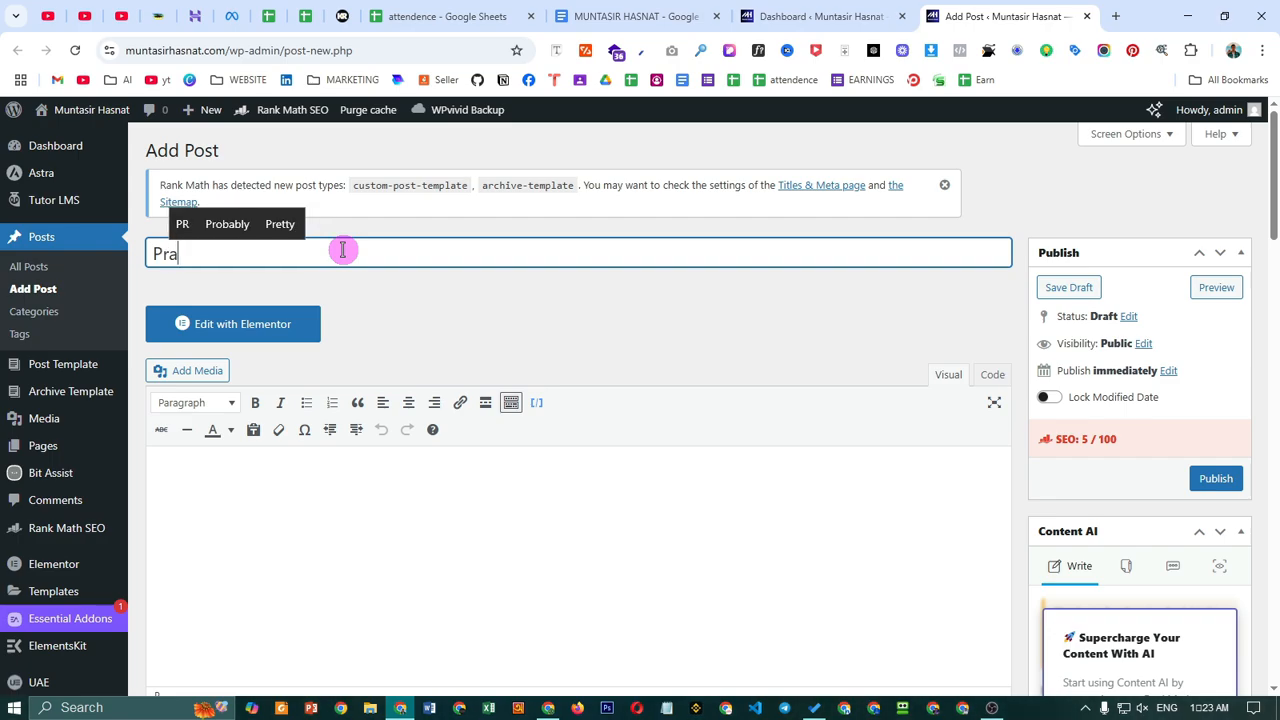
pyautogui.write('ctice ')
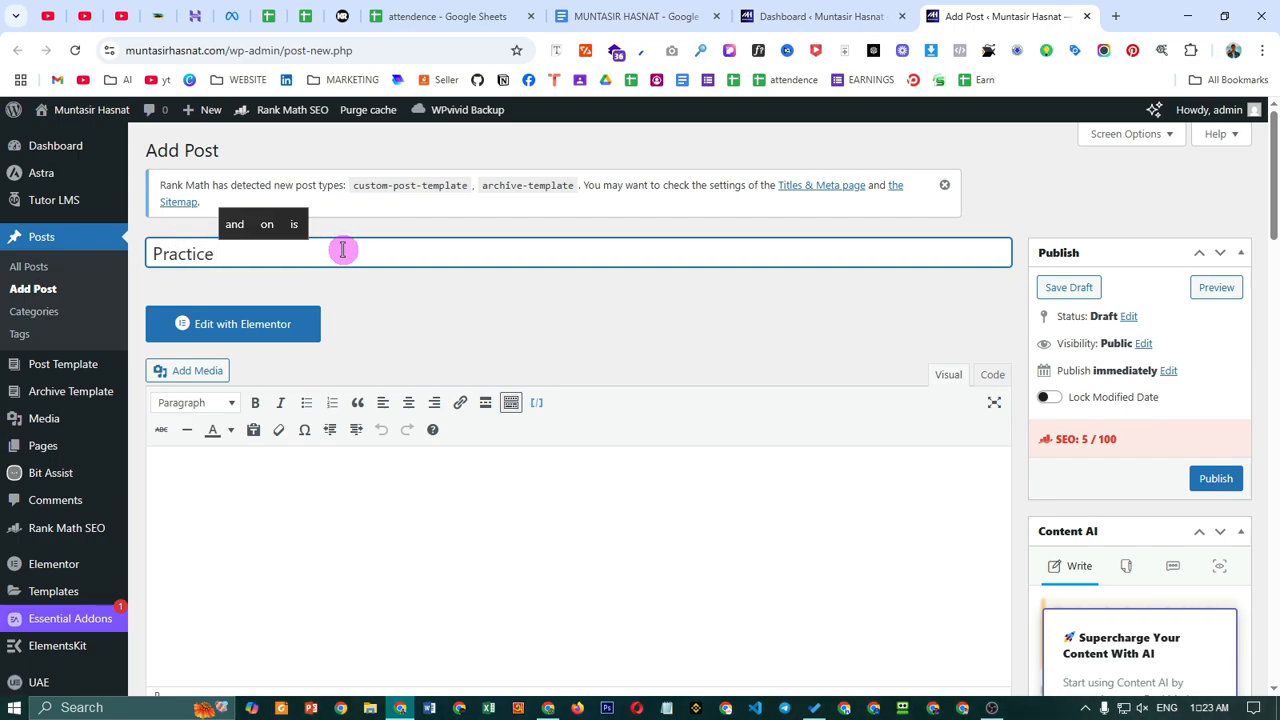
pyautogui.write('ACF ')
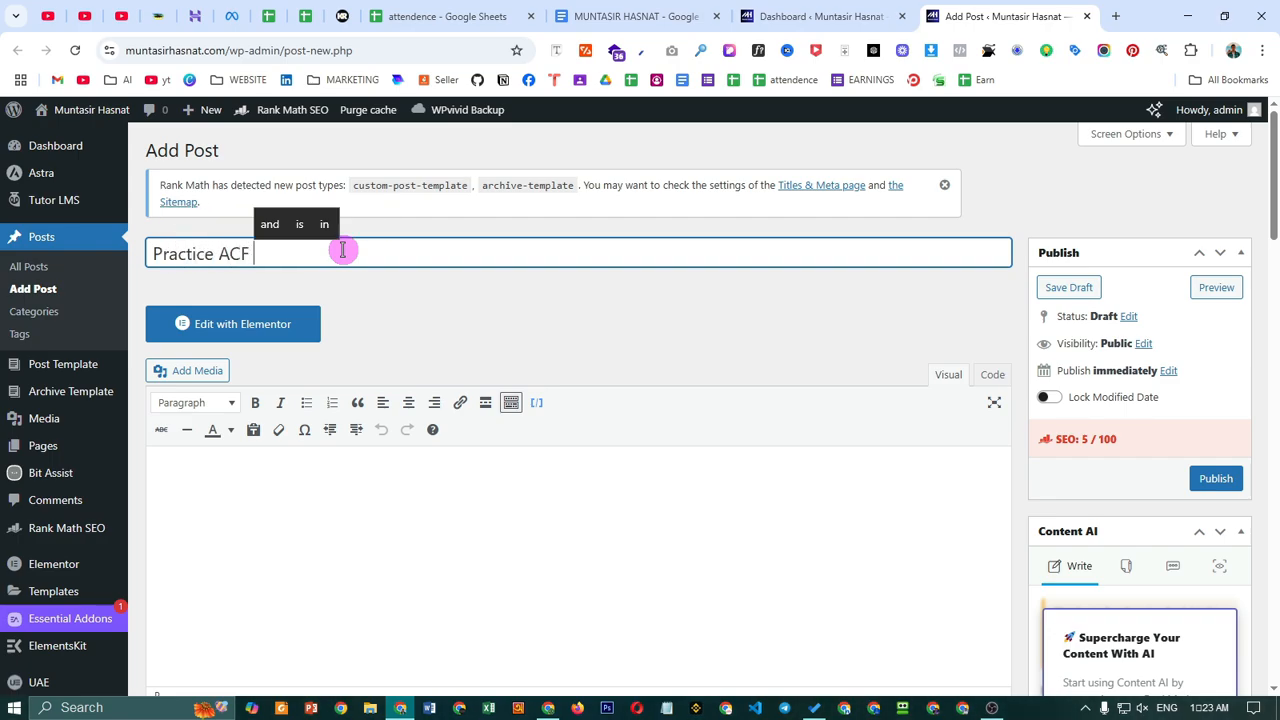
pyautogui.write('Tutorial')
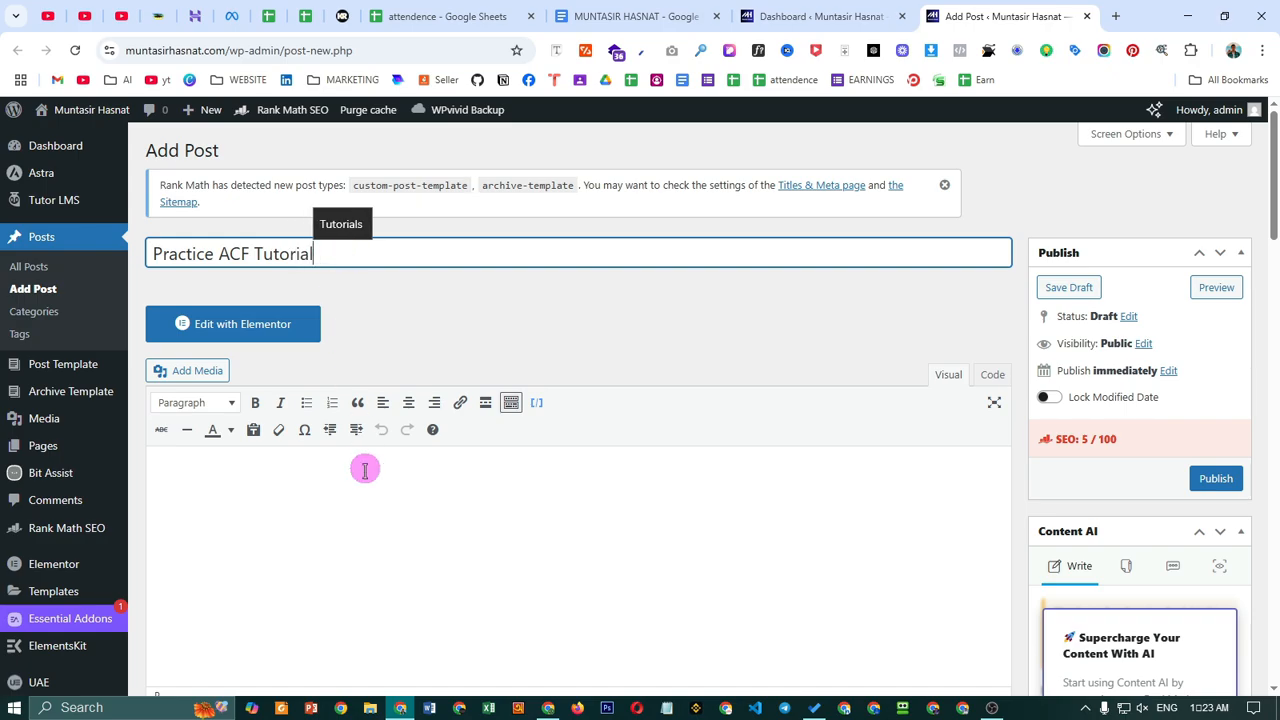
pyautogui.scroll(-1, 365, 470)
pyautogui.click(303, 396)
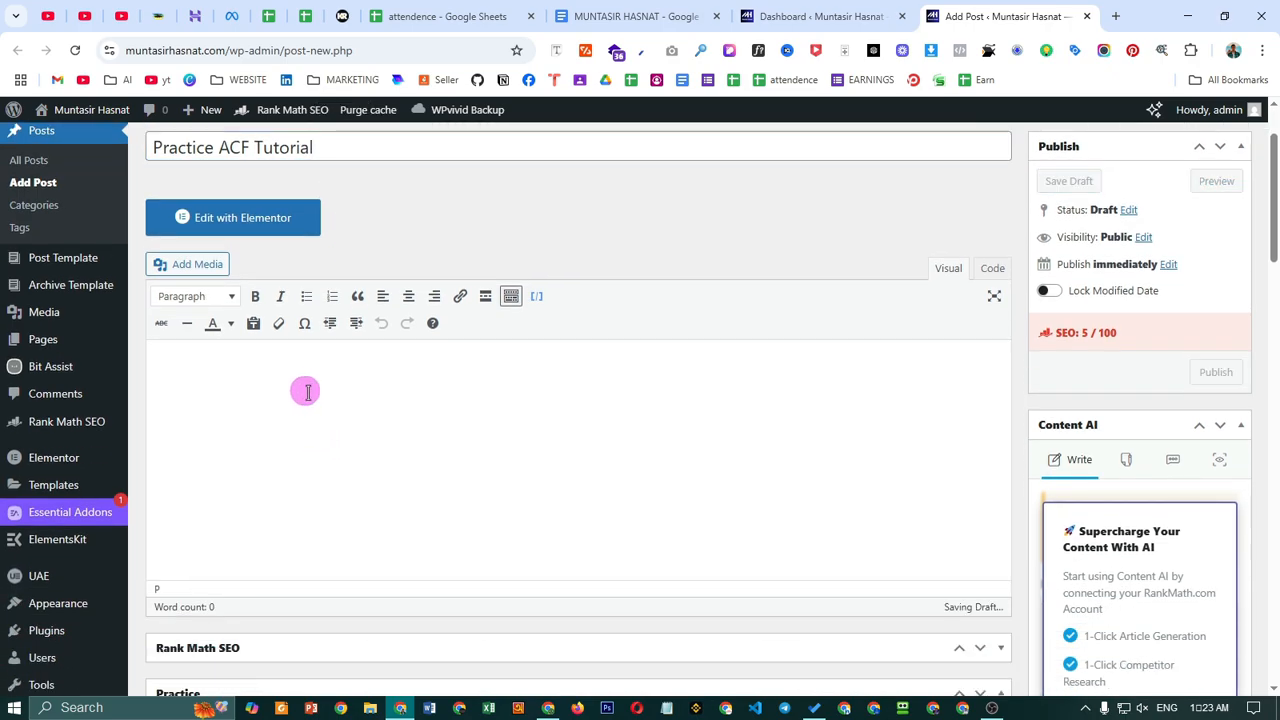
pyautogui.scroll(-2, 358, 415)
pyautogui.middleClick(453, 452)
pyautogui.scroll(-3, 453, 452)
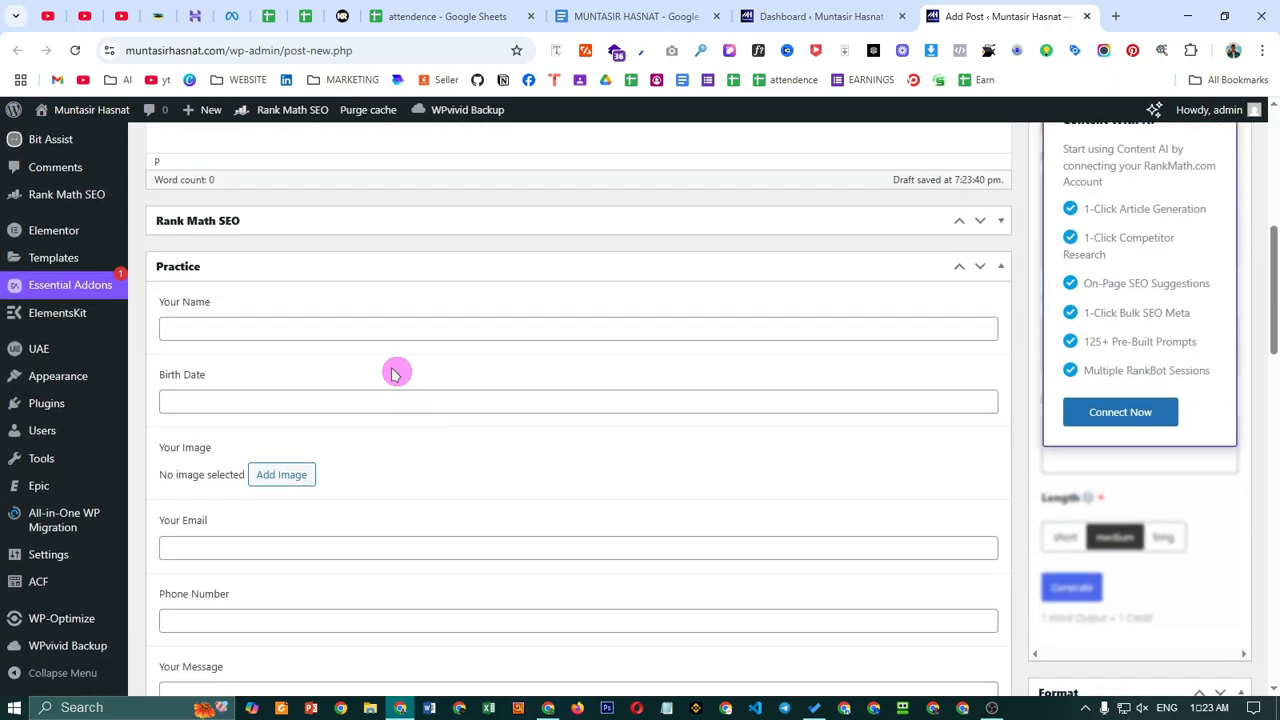
# - Fill Your Name with the person's name and set Birth Date to May 15, 2025
pyautogui.click(283, 330)
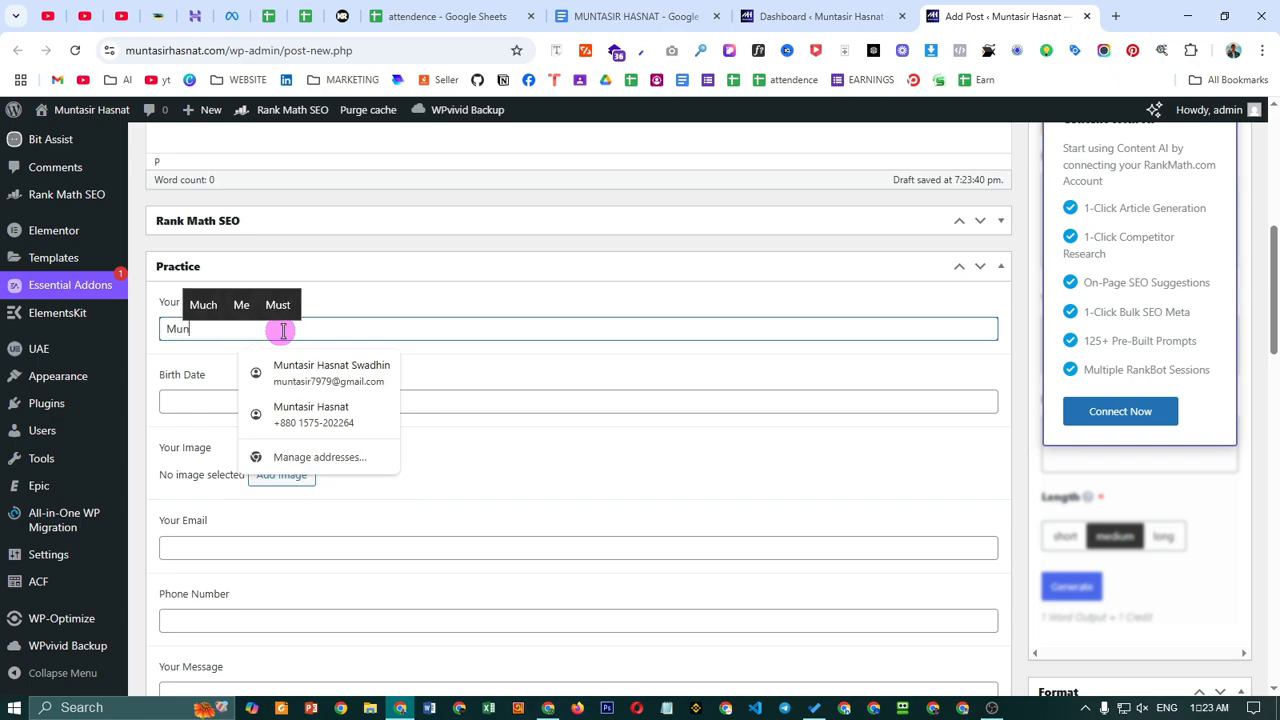
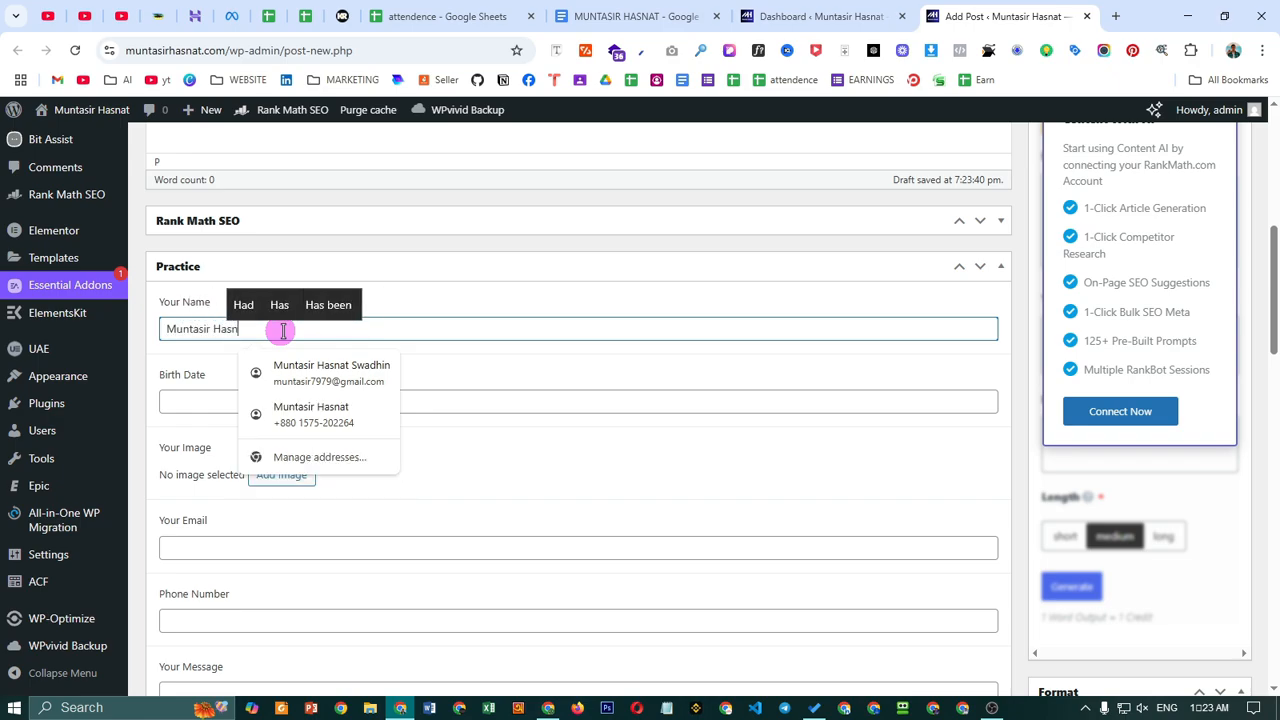
pyautogui.click(186, 398)
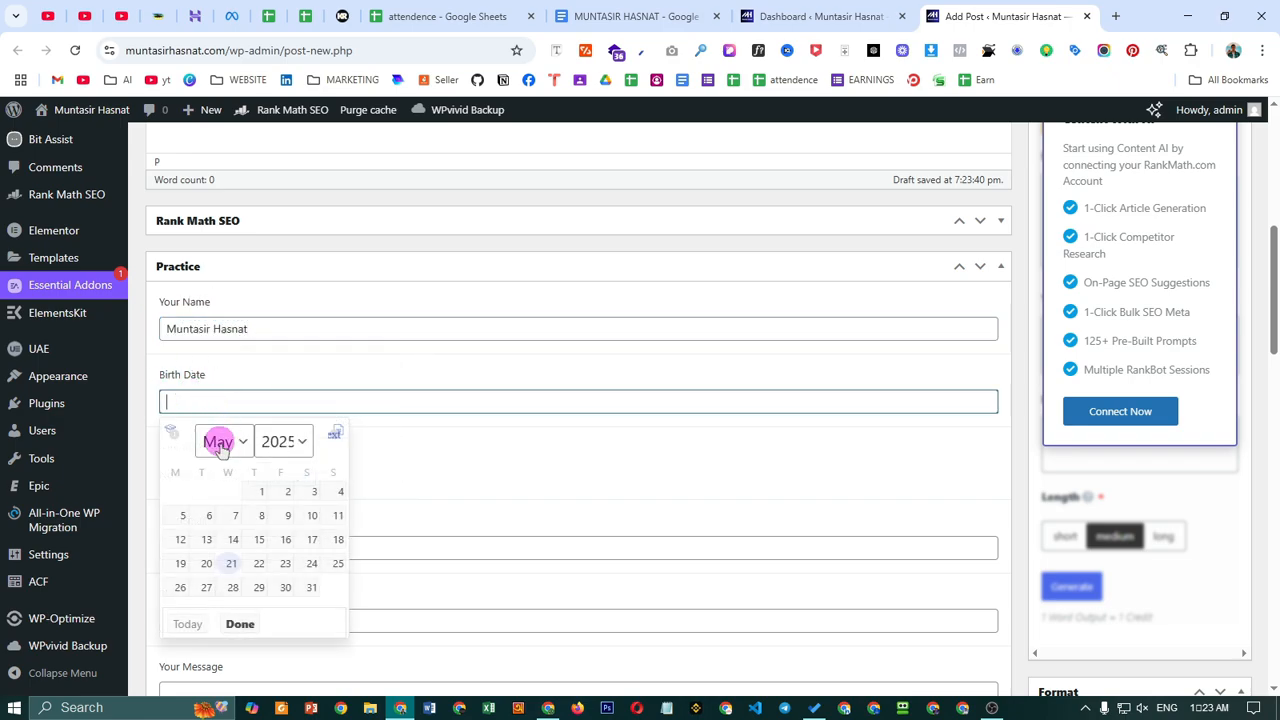
pyautogui.click(259, 539)
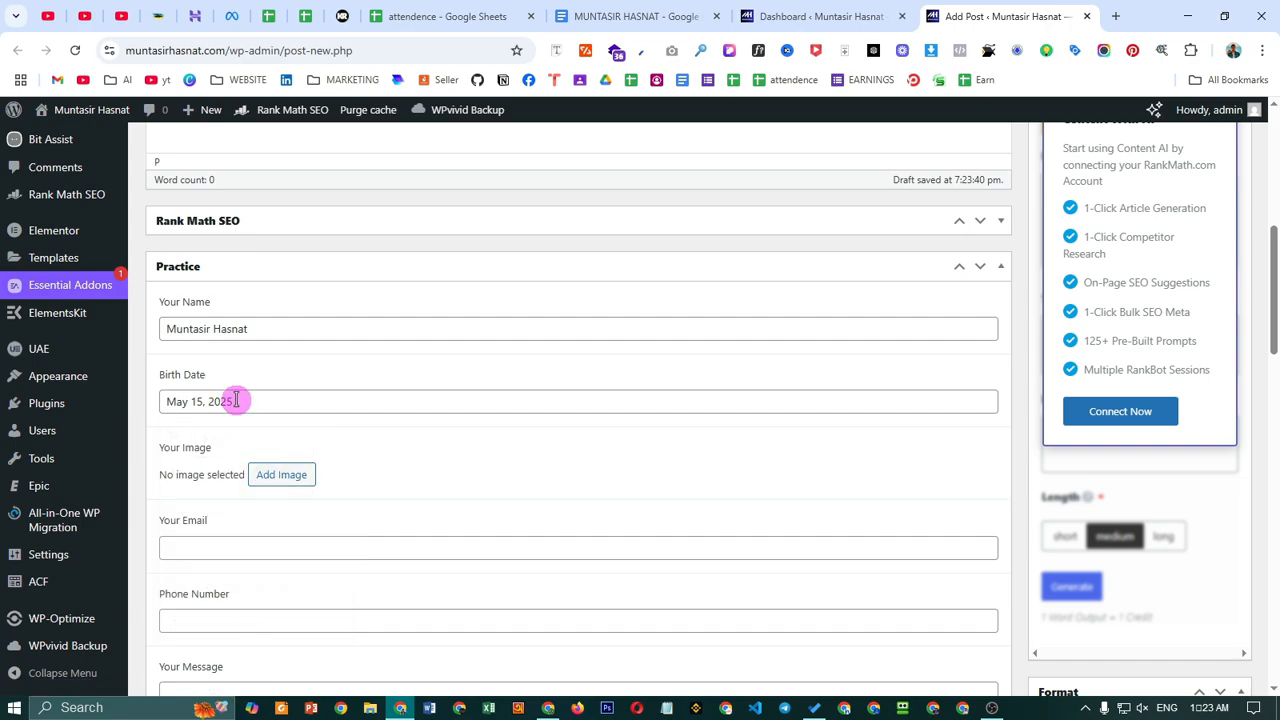
pyautogui.scroll(-1, 319, 553)
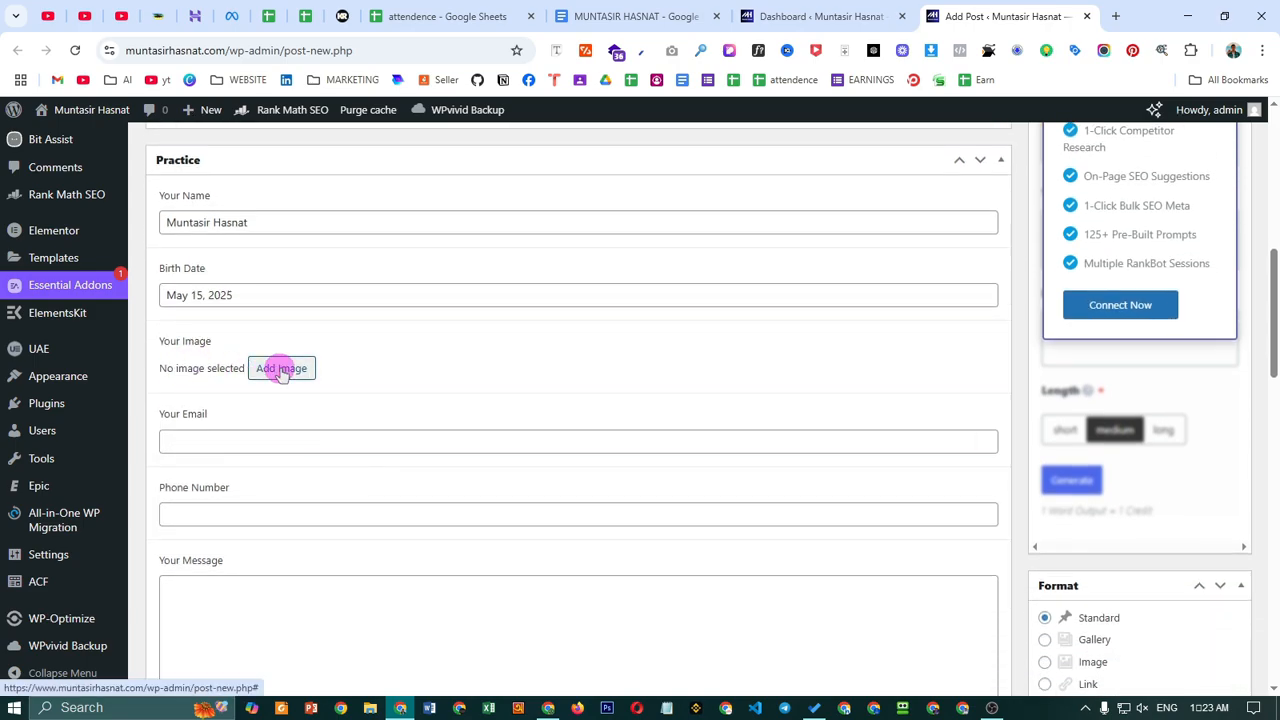
# - Set Your Image to the Hero Section screenshot from the media library
pyautogui.click(278, 366)
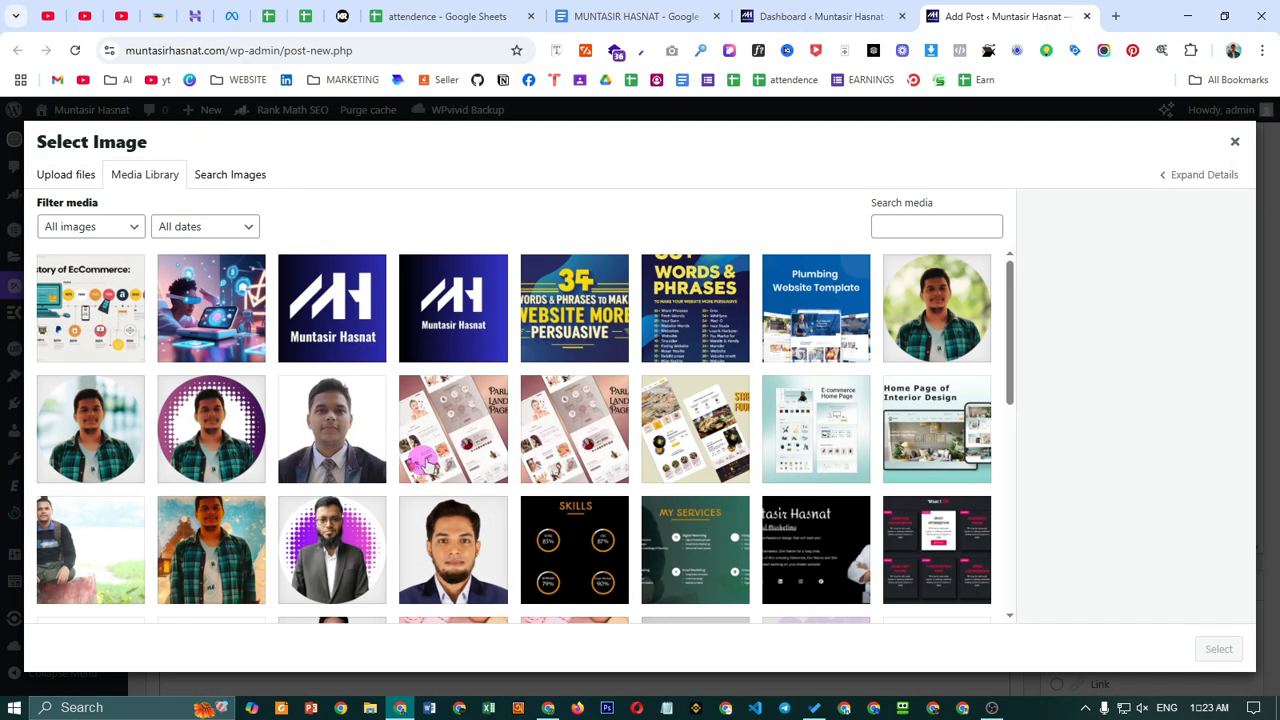
pyautogui.scroll(-5, 305, 475)
pyautogui.scroll(5, 243, 383)
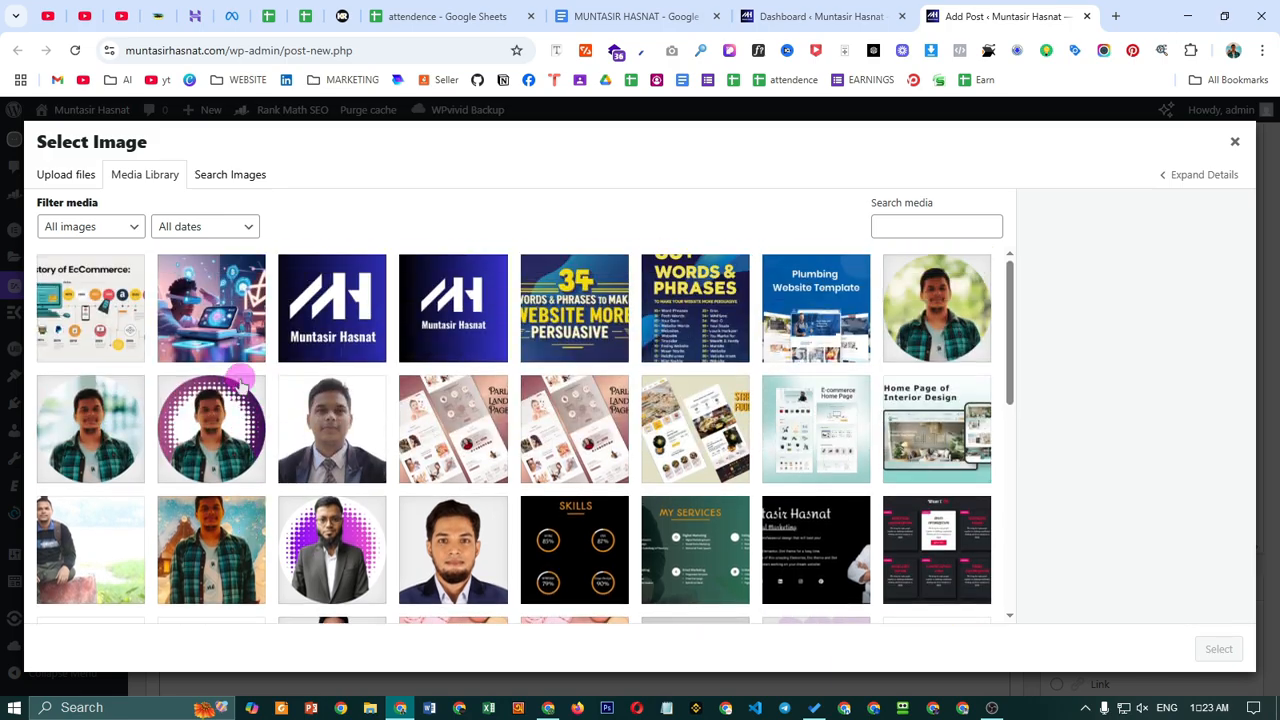
pyautogui.click(203, 438)
pyautogui.scroll(-4, 806, 430)
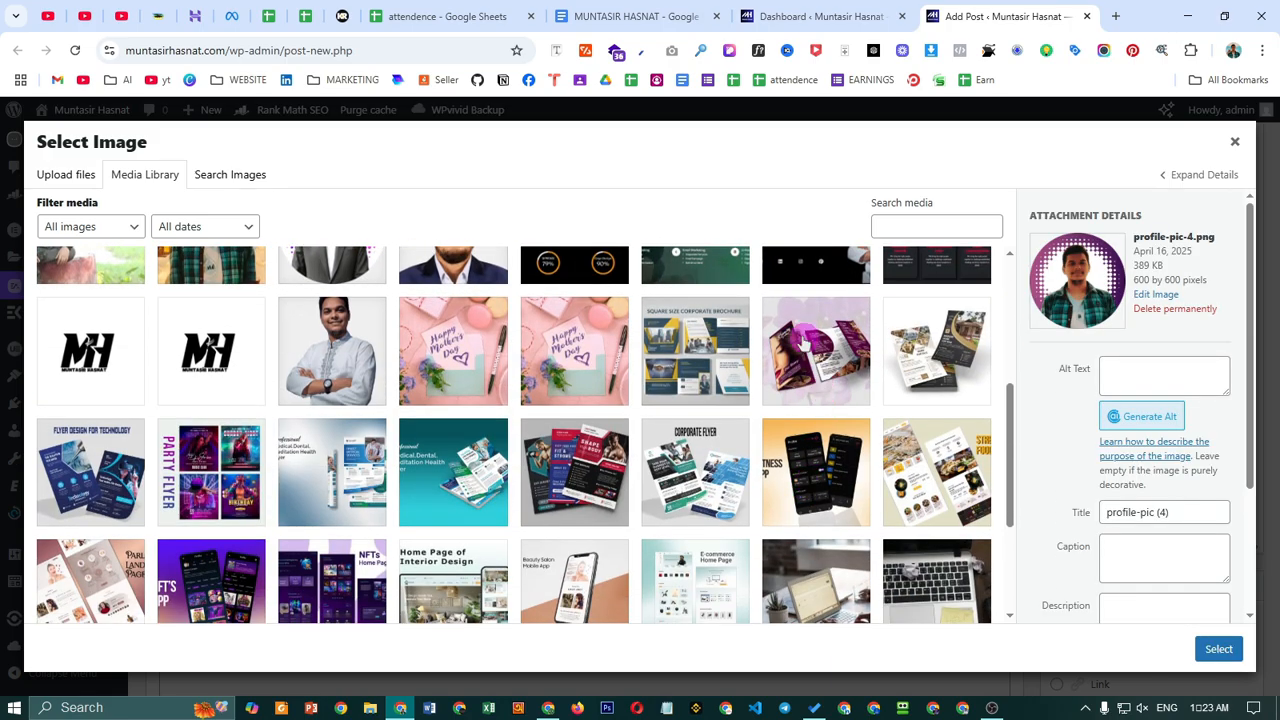
pyautogui.scroll(4, 800, 340)
pyautogui.click(812, 445)
pyautogui.scroll(-8, 800, 470)
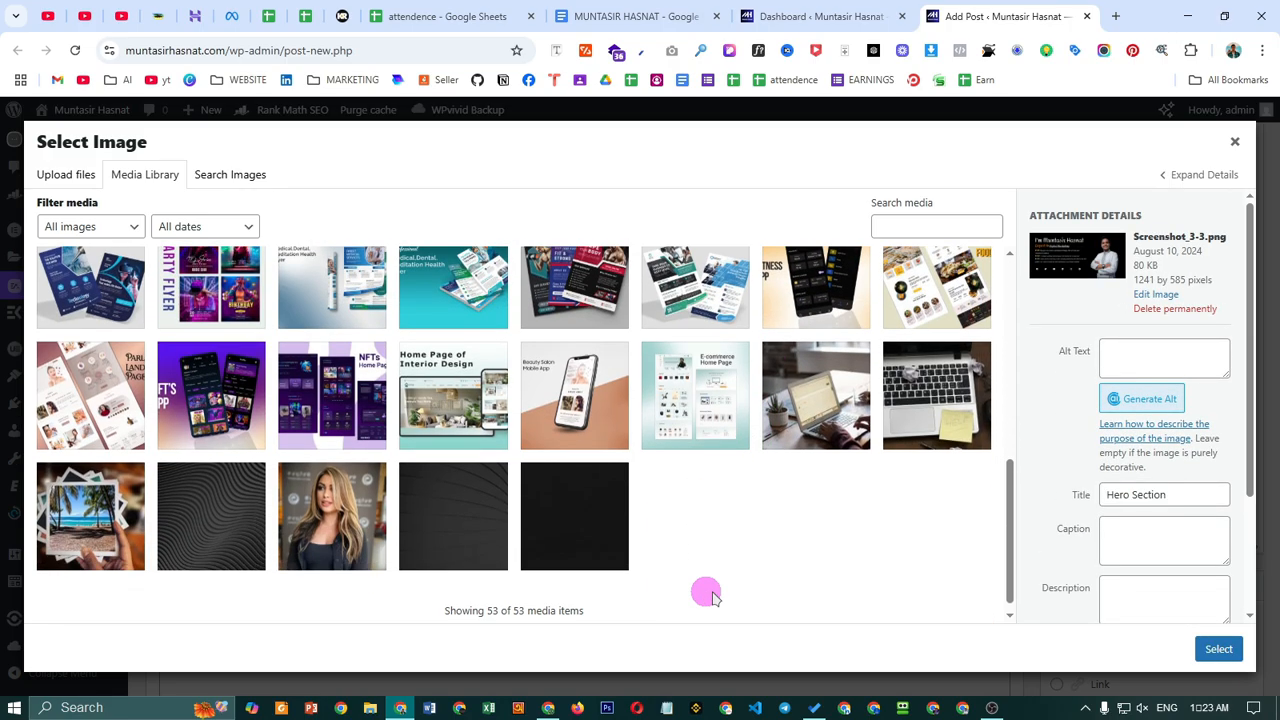
pyautogui.click(1218, 650)
# - Autofill the Your Email and phone number fields from saved details
pyautogui.scroll(-3, 246, 280)
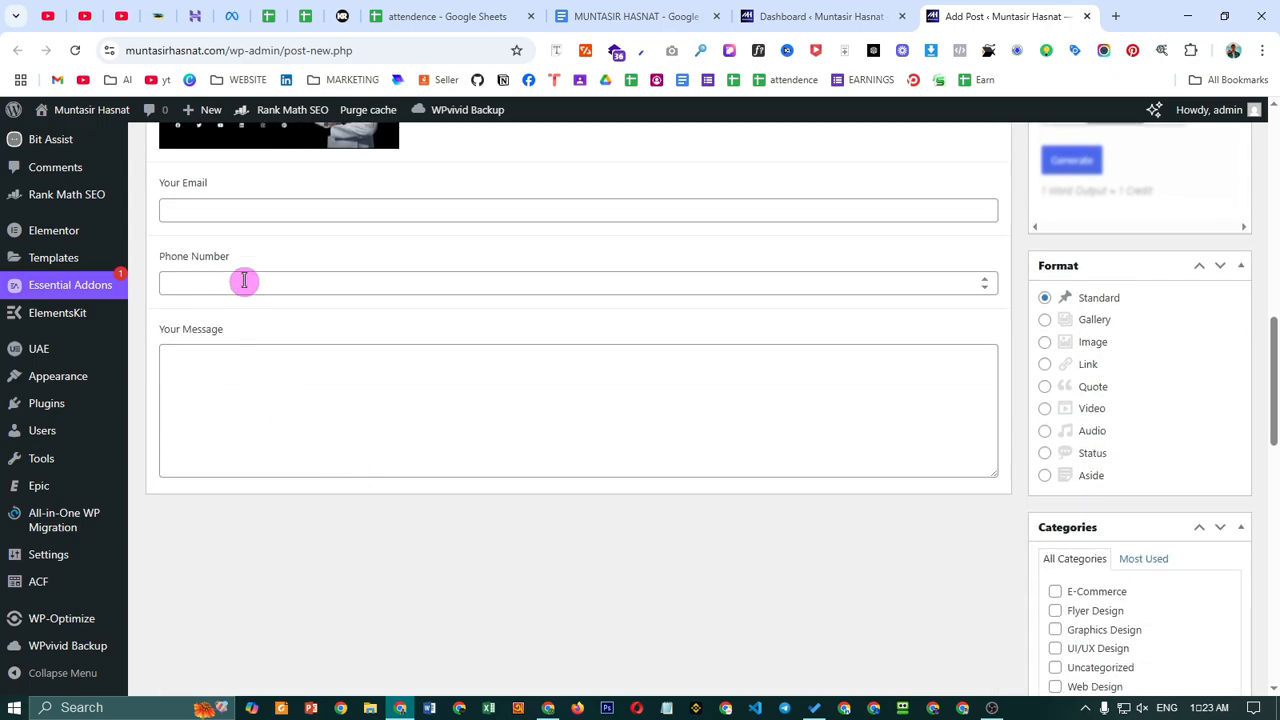
pyautogui.scroll(2, 266, 391)
pyautogui.click(250, 416)
pyautogui.click(286, 460)
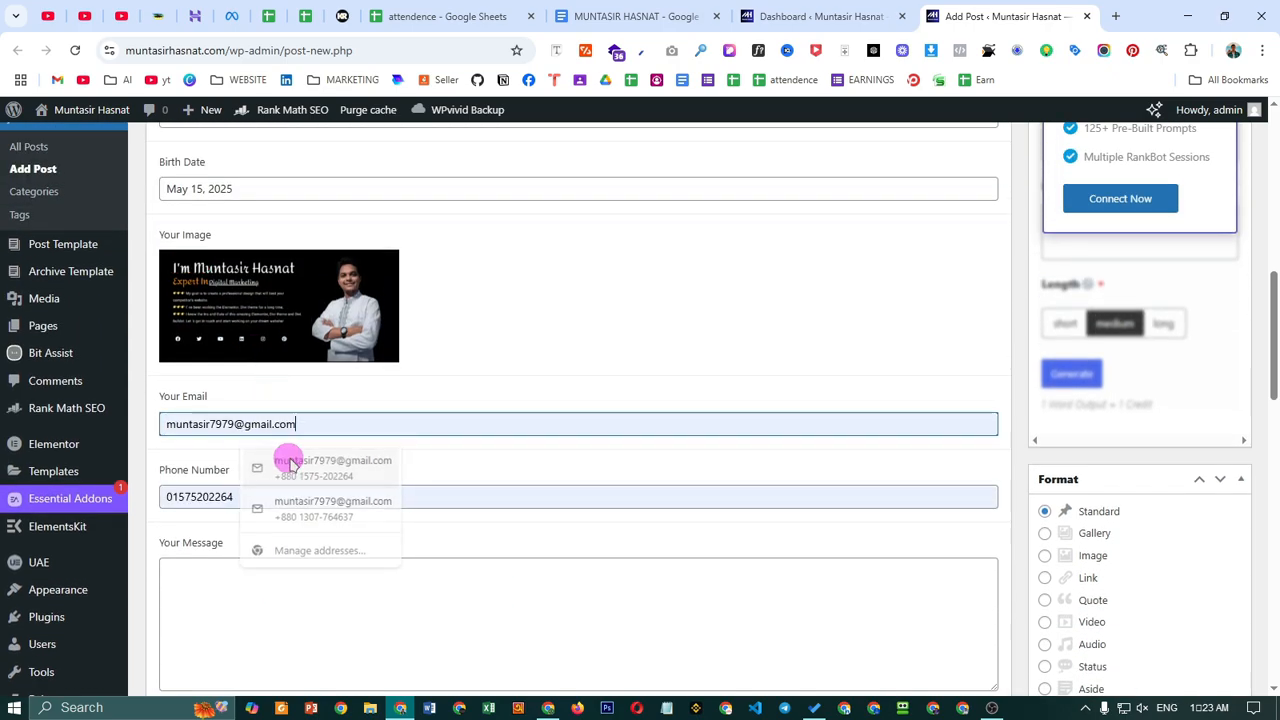
pyautogui.scroll(-2, 400, 420)
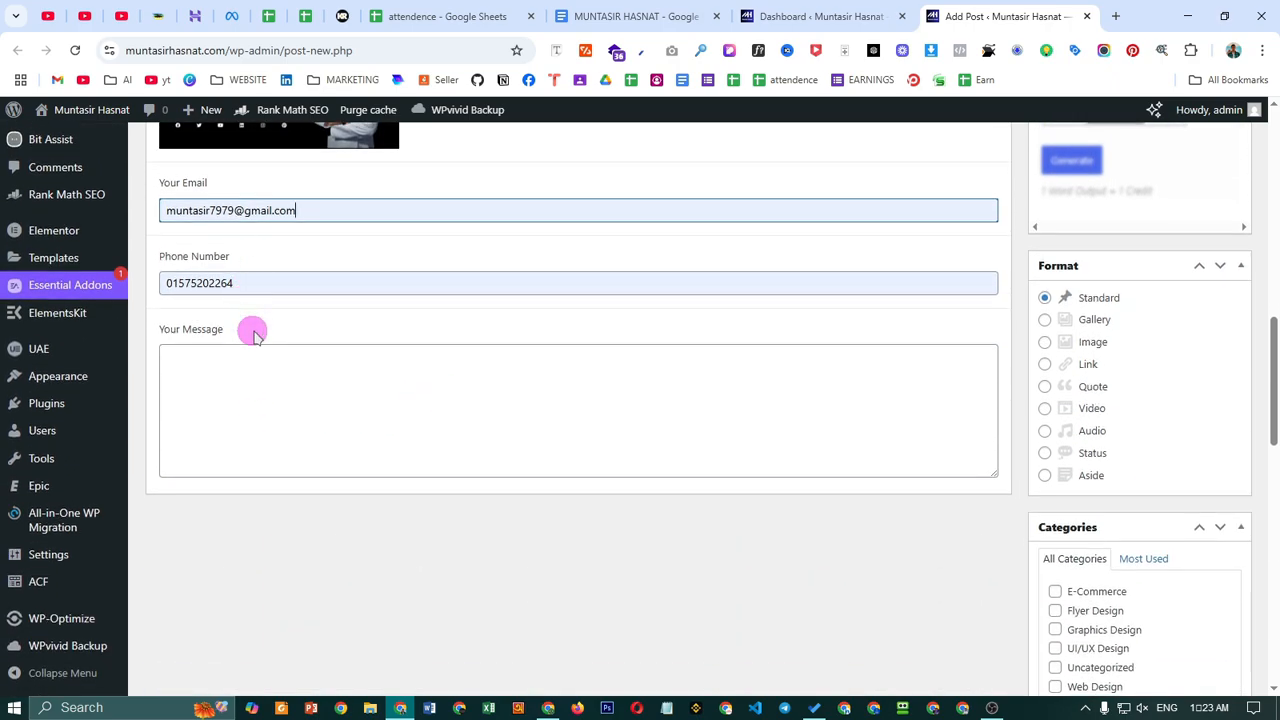
# - Enter 'Hello world , How are you ?' as Your Message and publish the post
pyautogui.click(278, 351)
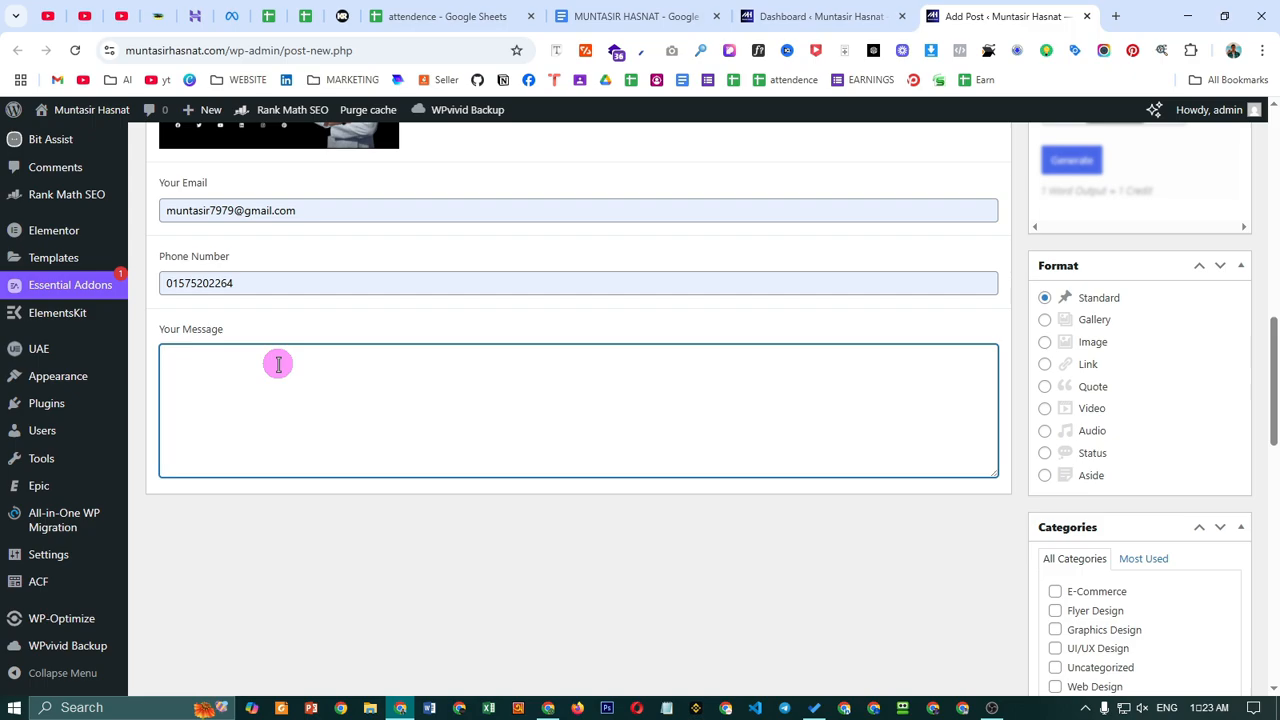
pyautogui.write('Hel')
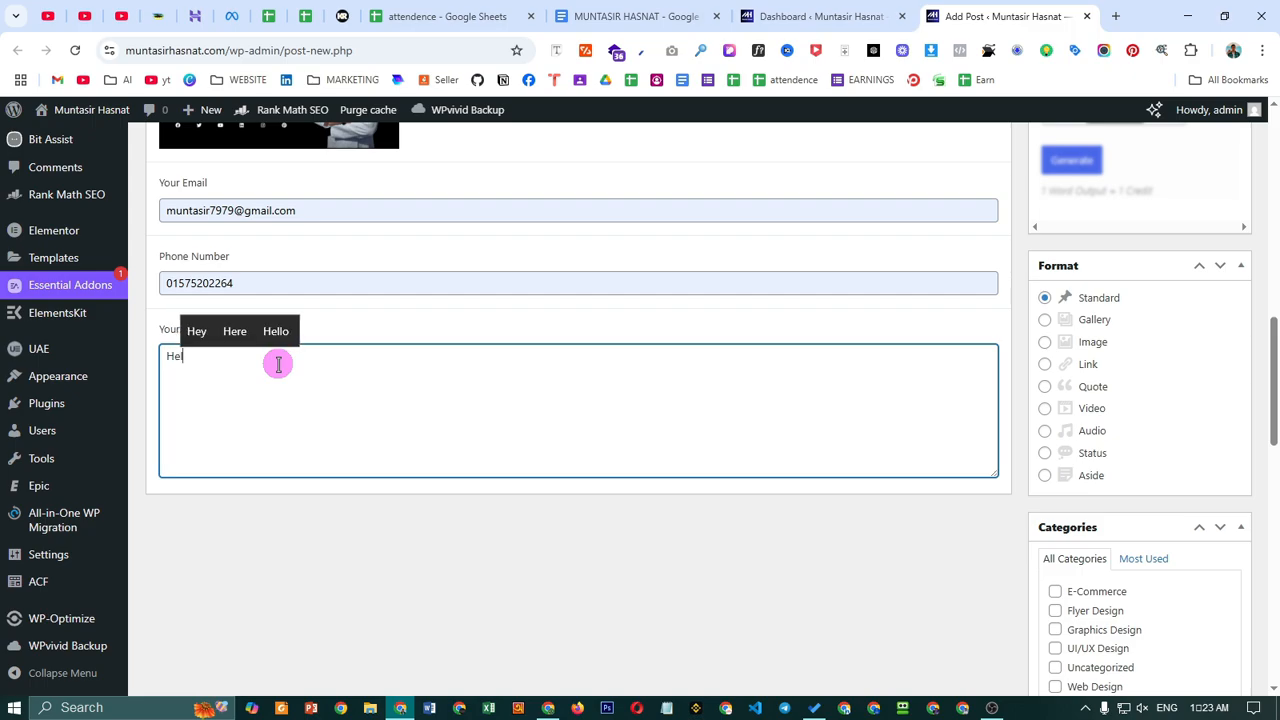
pyautogui.write('lo wor')
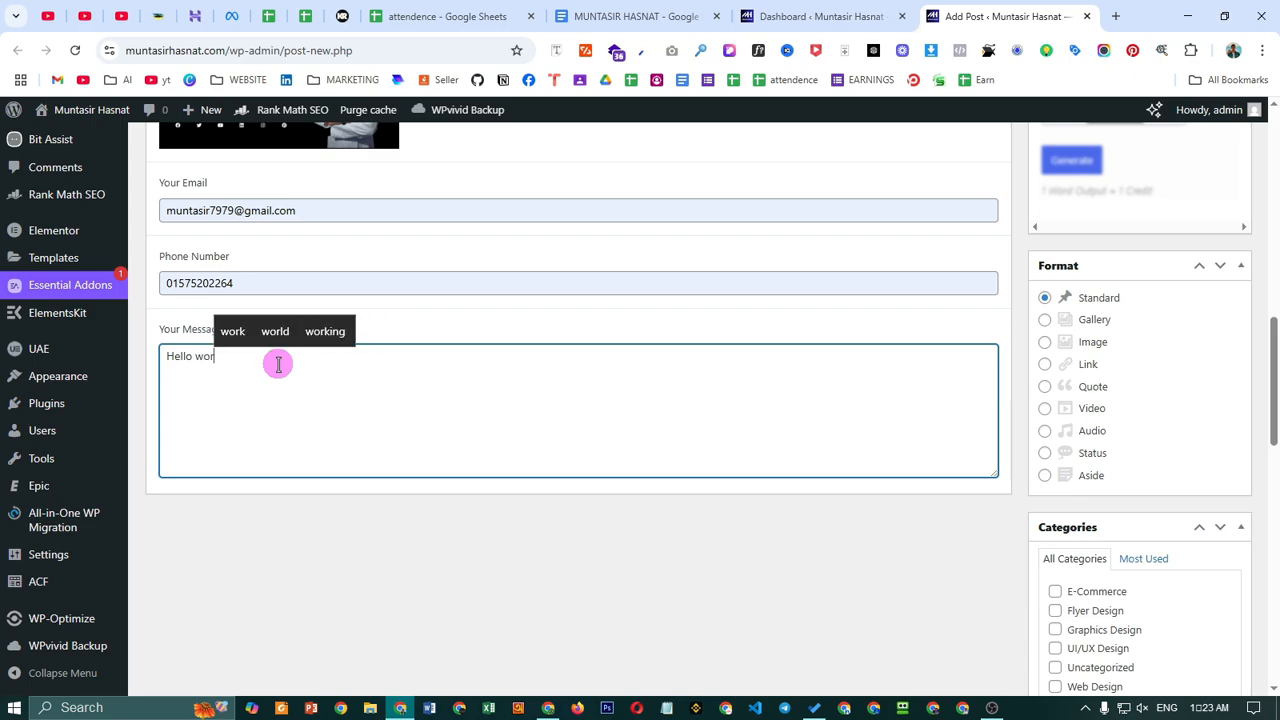
pyautogui.write('ld , ')
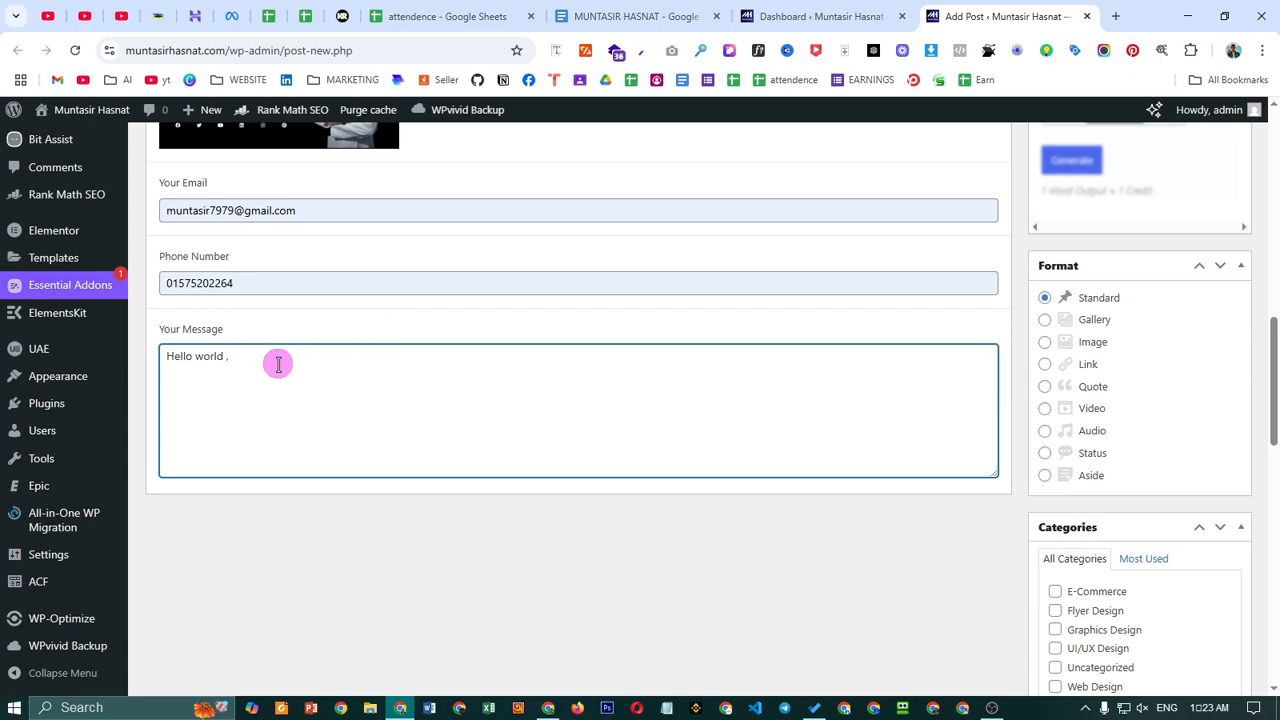
pyautogui.write('How')
pyautogui.write('you >')
pyautogui.scroll(10, 1140, 357)
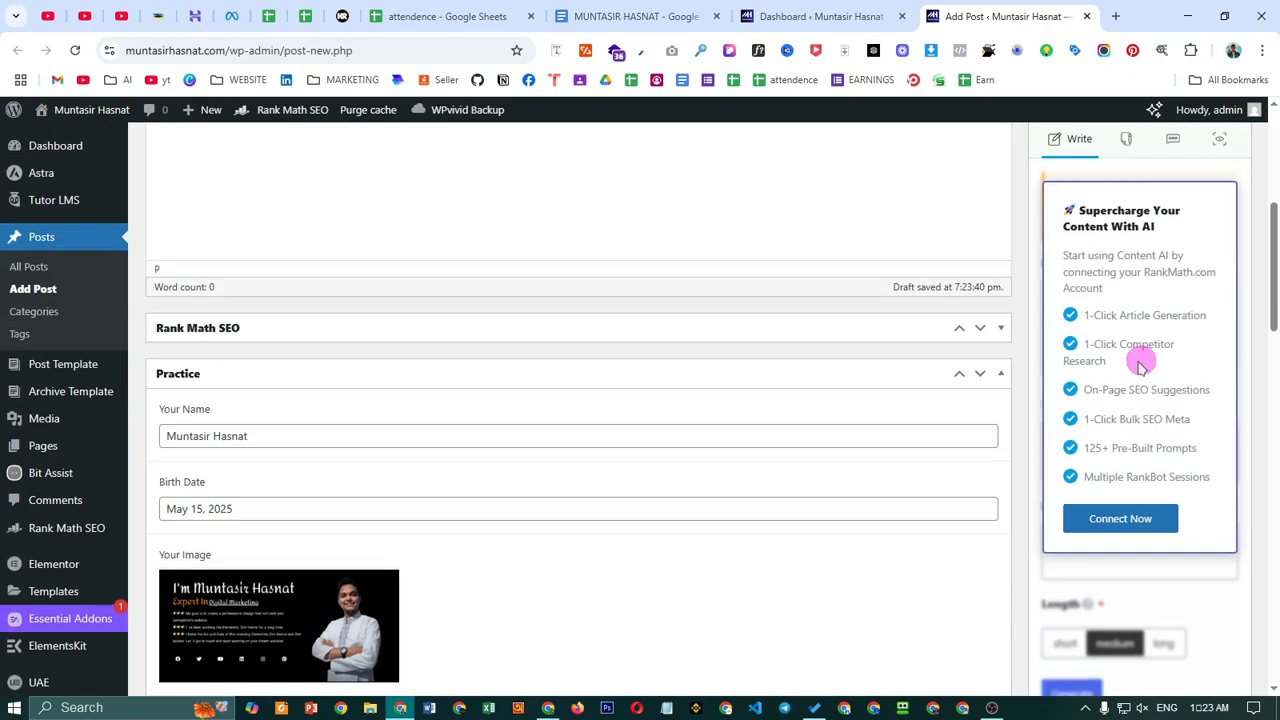
pyautogui.click(1214, 476)
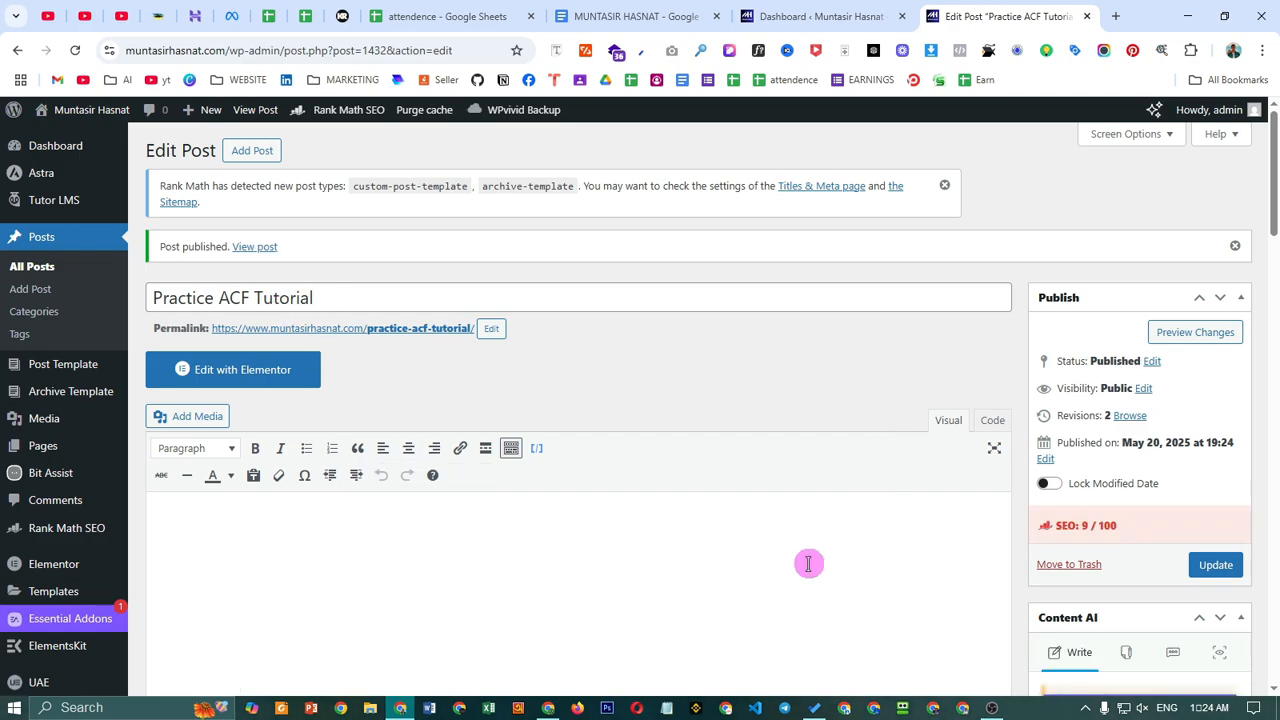
# - Open the published post's View post link in a new tab
pyautogui.scroll(-4, 540, 602)
pyautogui.scroll(4, 537, 603)
pyautogui.rightClick(262, 247)
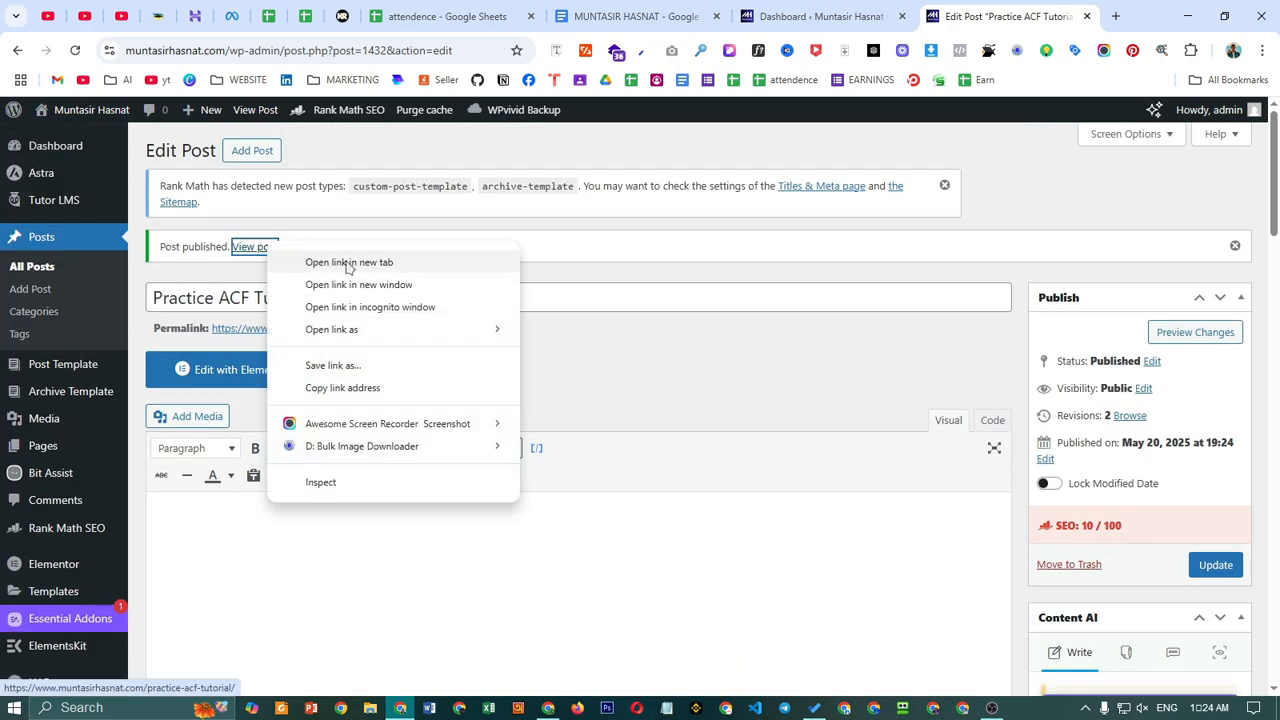
pyautogui.click(505, 263)
pyautogui.click(986, 16)
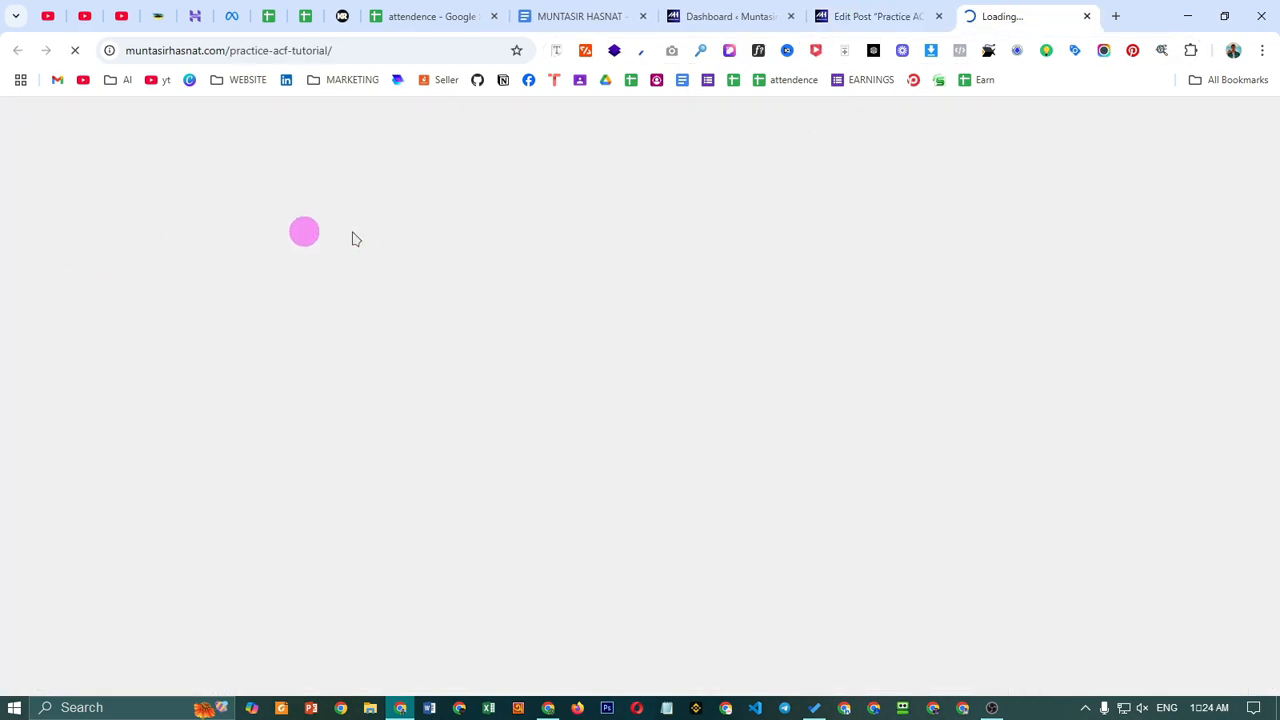
# - Review the live post's title, name, phone number, image placeholder and message
pyautogui.scroll(-4, 686, 443)
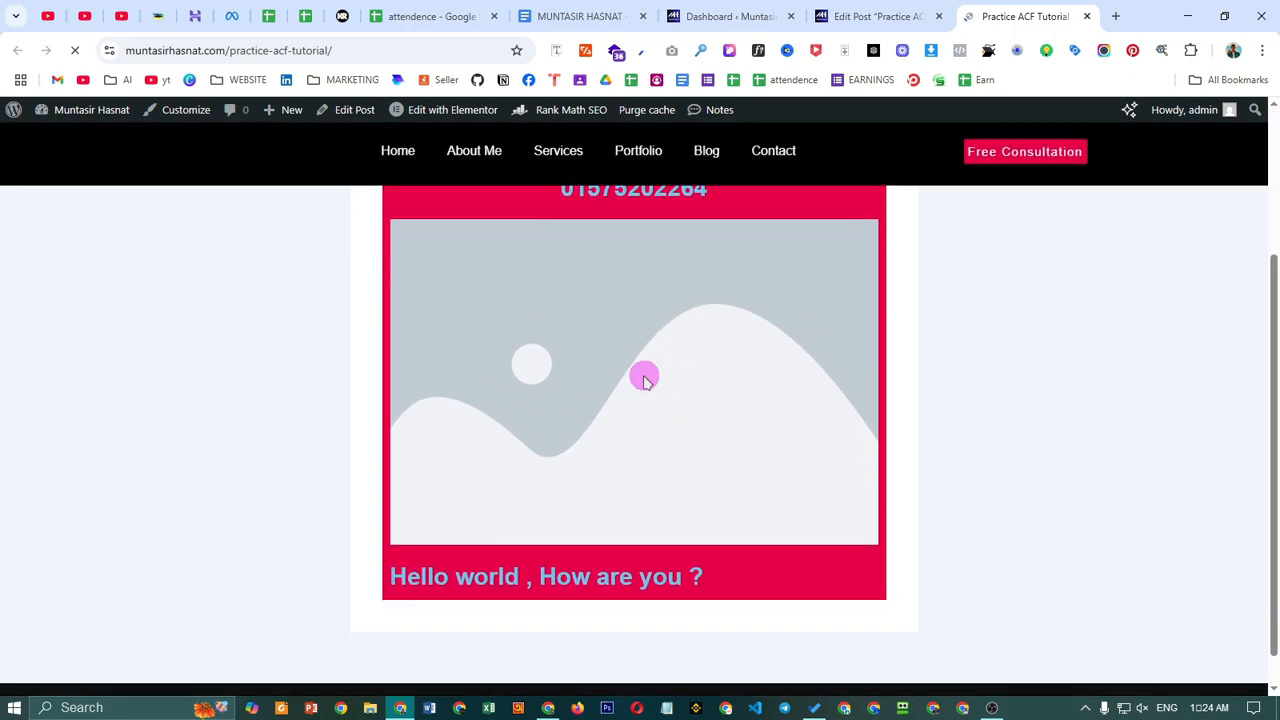
pyautogui.scroll(5, 649, 609)
pyautogui.moveTo(494, 330); pyautogui.dragTo(743, 452)
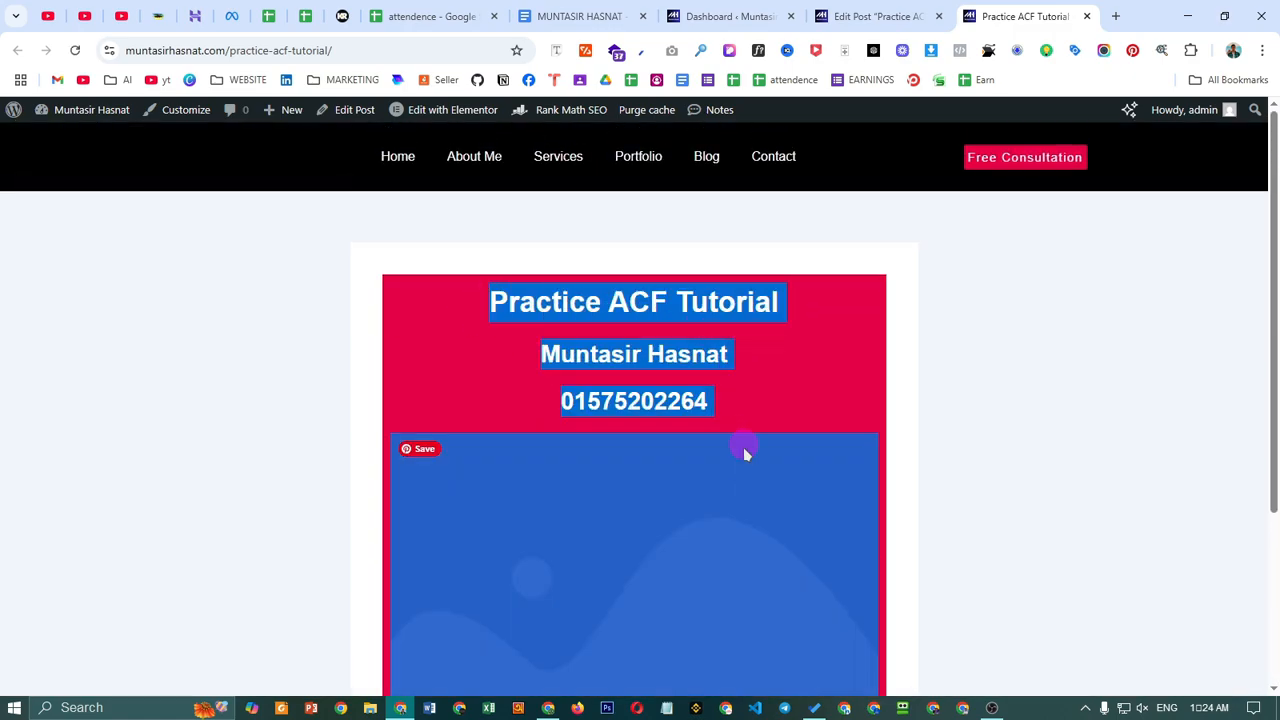
pyautogui.moveTo(771, 683); pyautogui.dragTo(787, 571)
pyautogui.click(1074, 480)
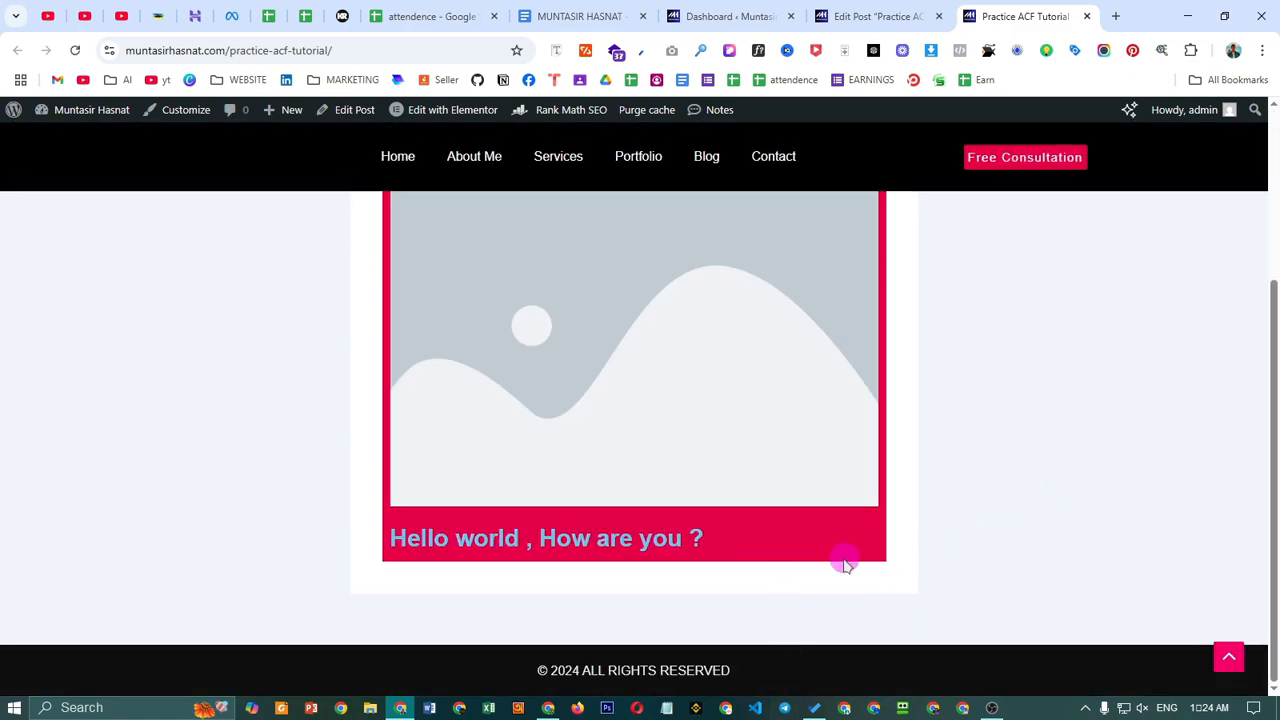
pyautogui.scroll(3, 893, 545)
pyautogui.scroll(-2, 716, 404)
pyautogui.scroll(3, 717, 509)
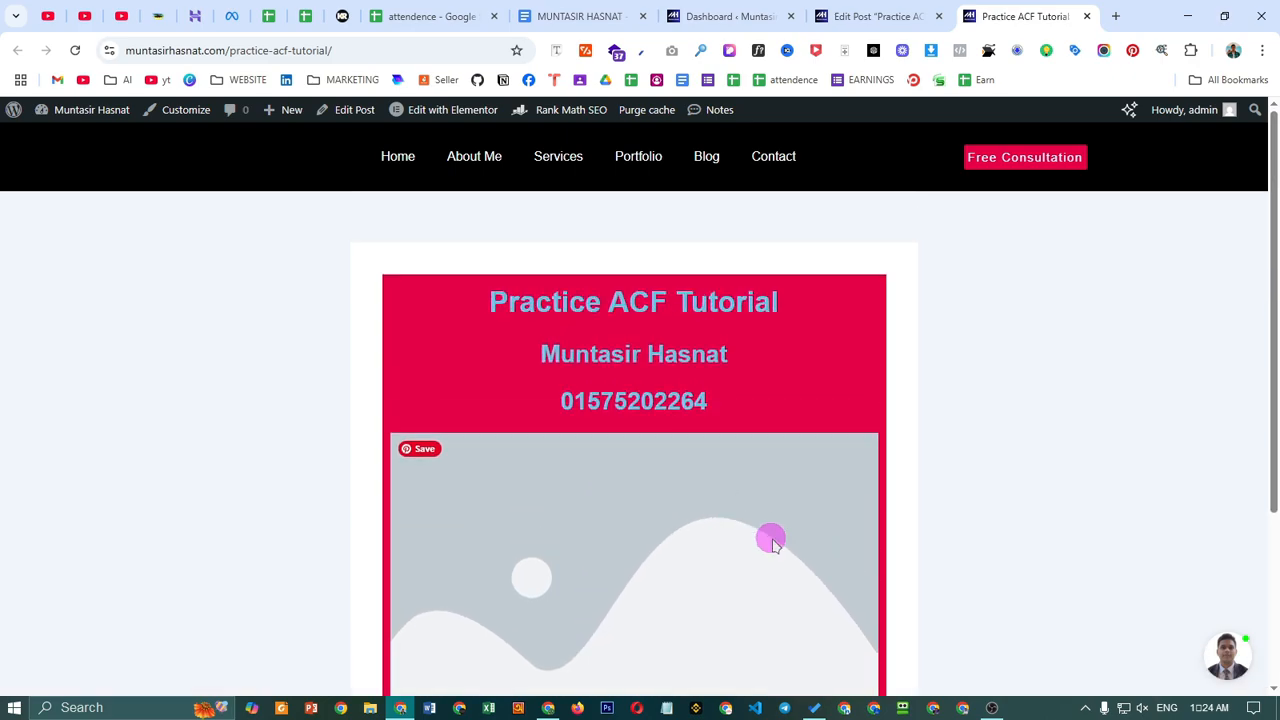
pyautogui.click(878, 16)
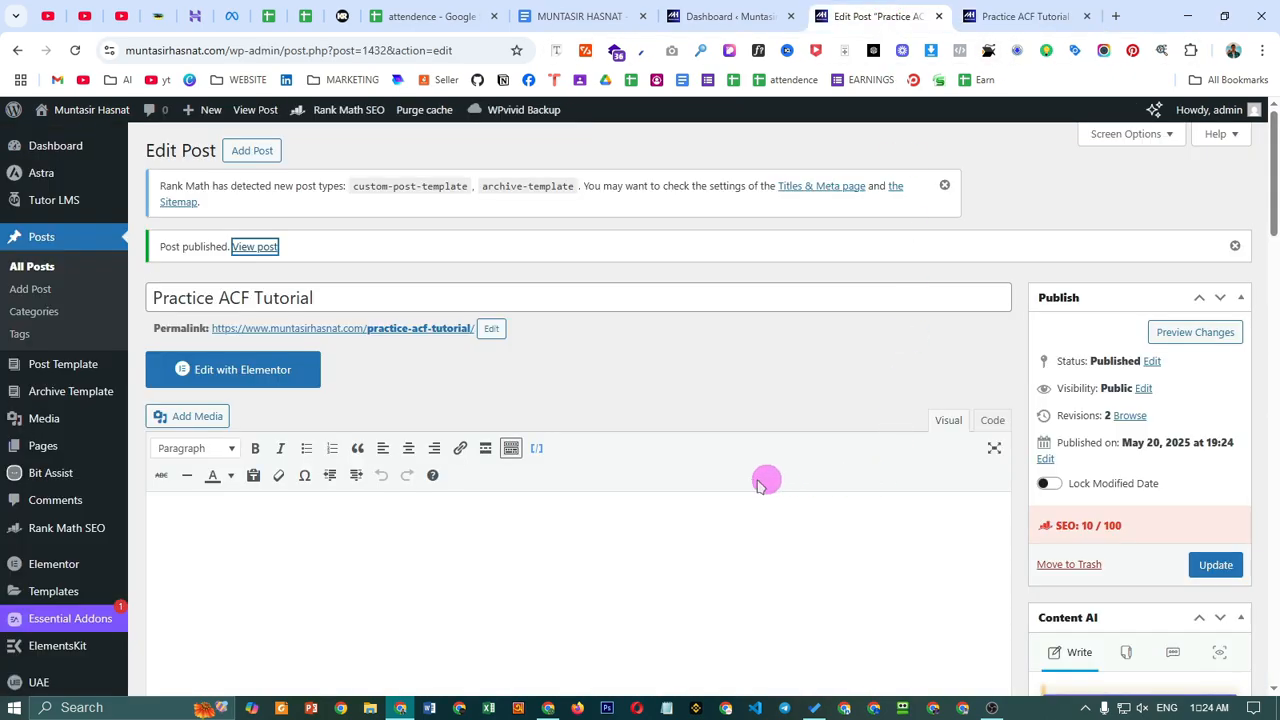
pyautogui.click(726, 388)
pyautogui.scroll(-10, 726, 434)
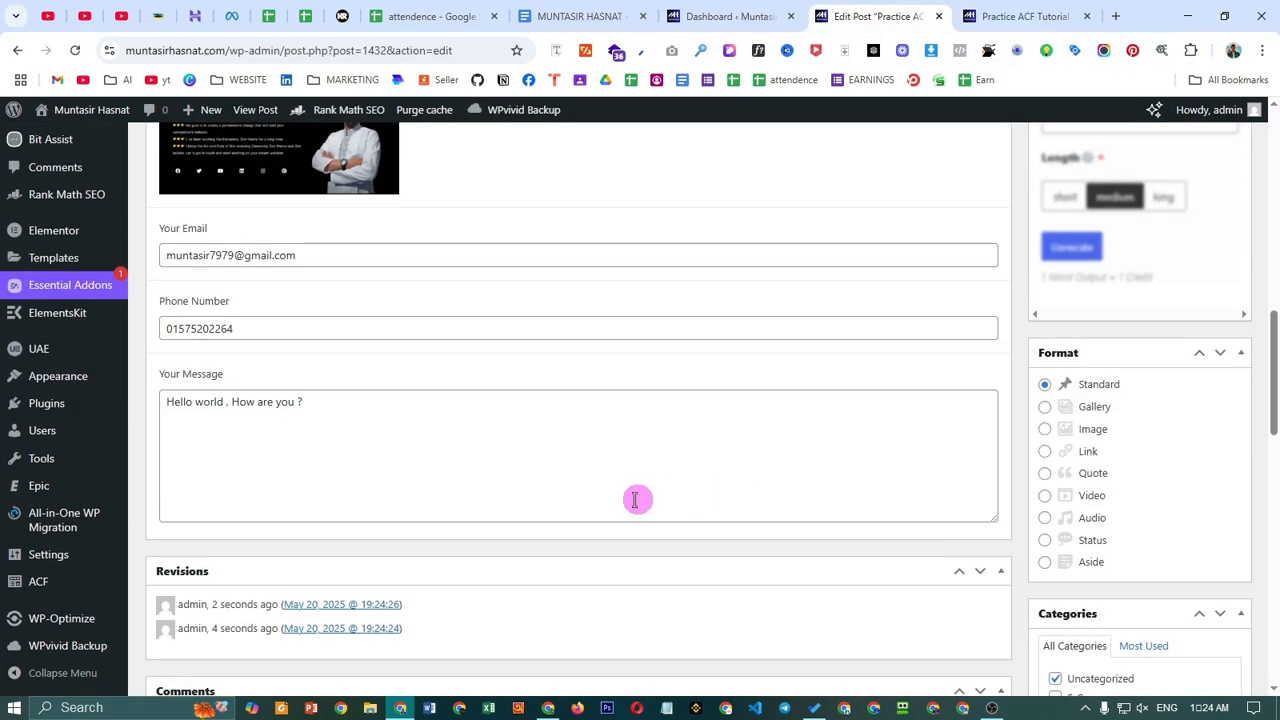
pyautogui.scroll(3, 535, 507)
pyautogui.scroll(-2, 514, 460)
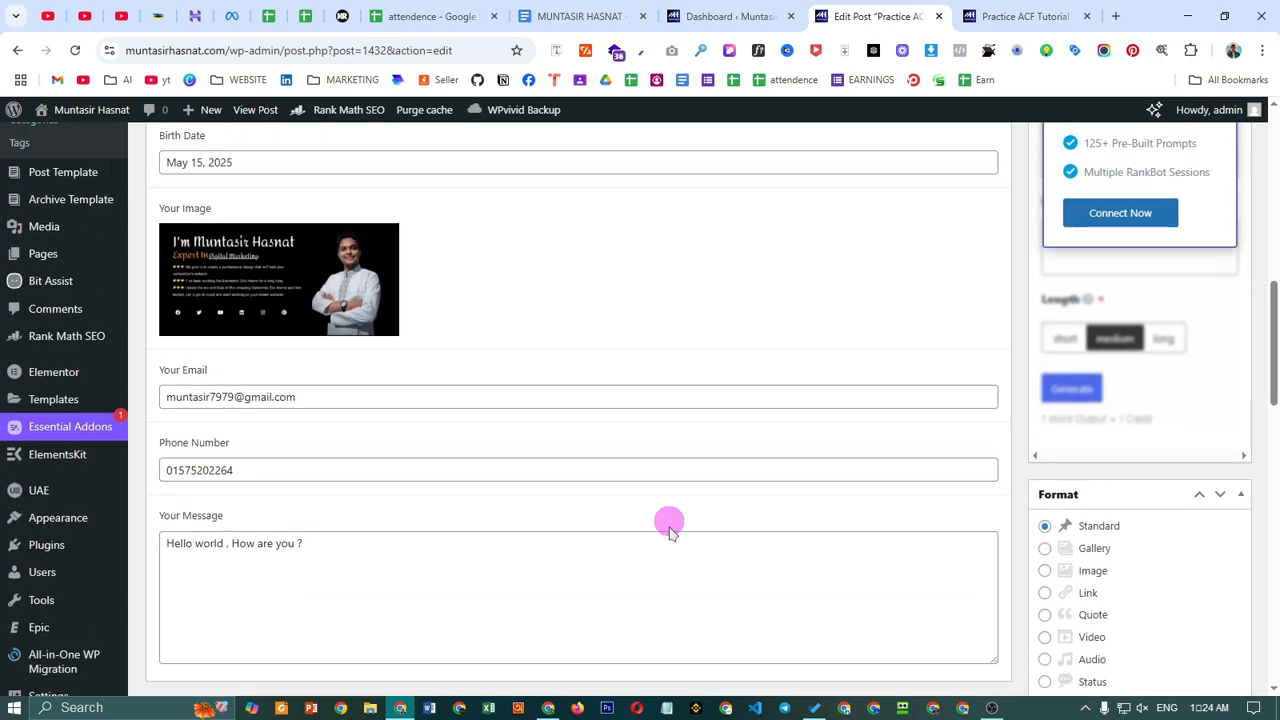
pyautogui.scroll(1, 669, 523)
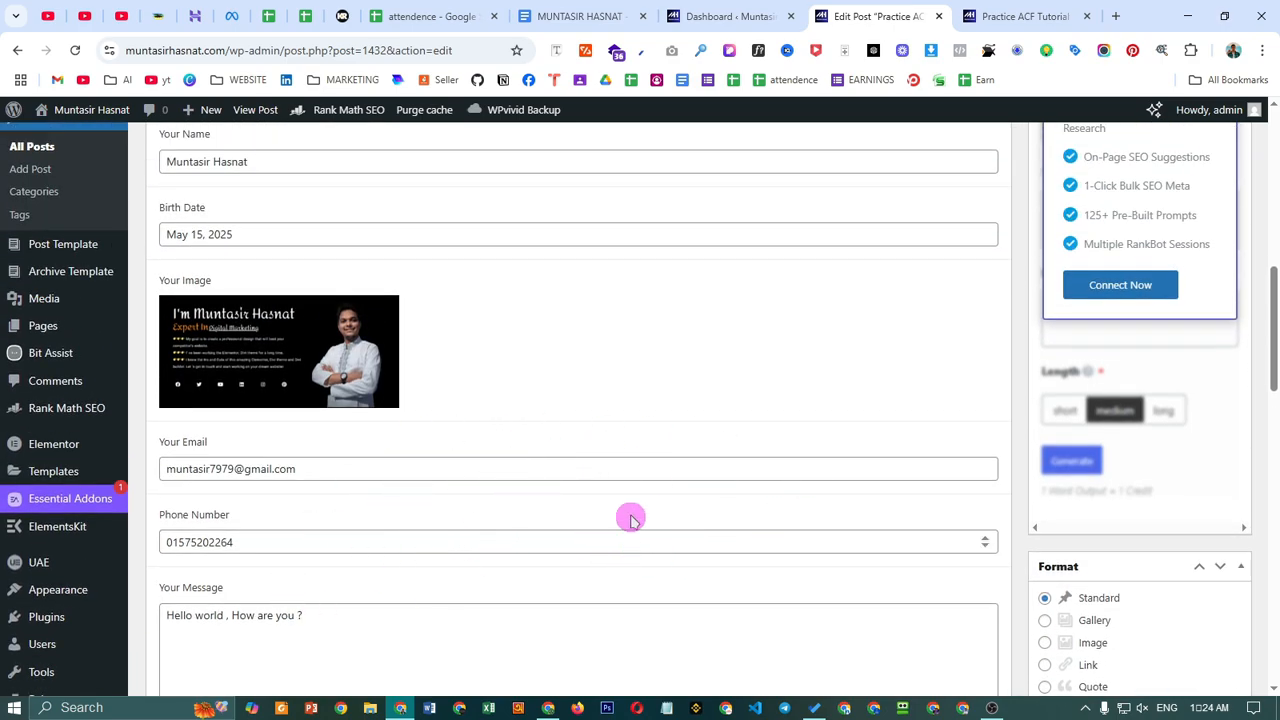
pyautogui.scroll(1, 600, 541)
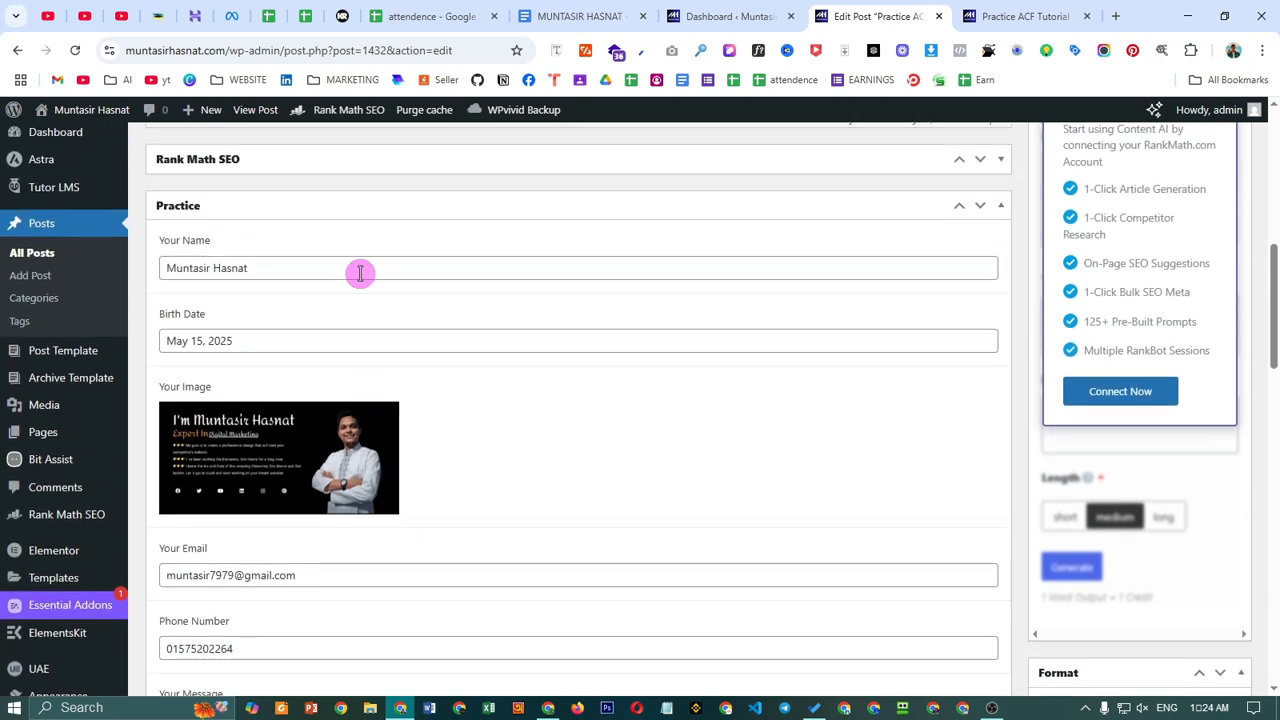
pyautogui.scroll(-2, 339, 548)
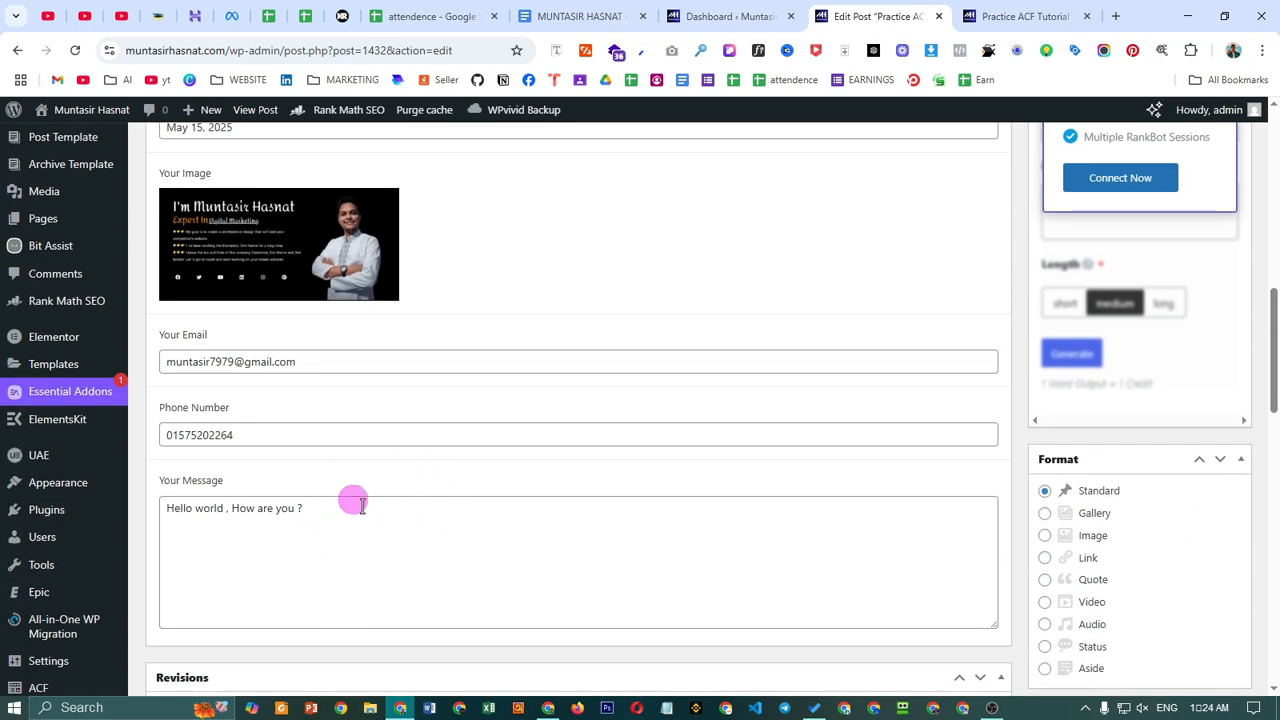
pyautogui.scroll(-1, 745, 524)
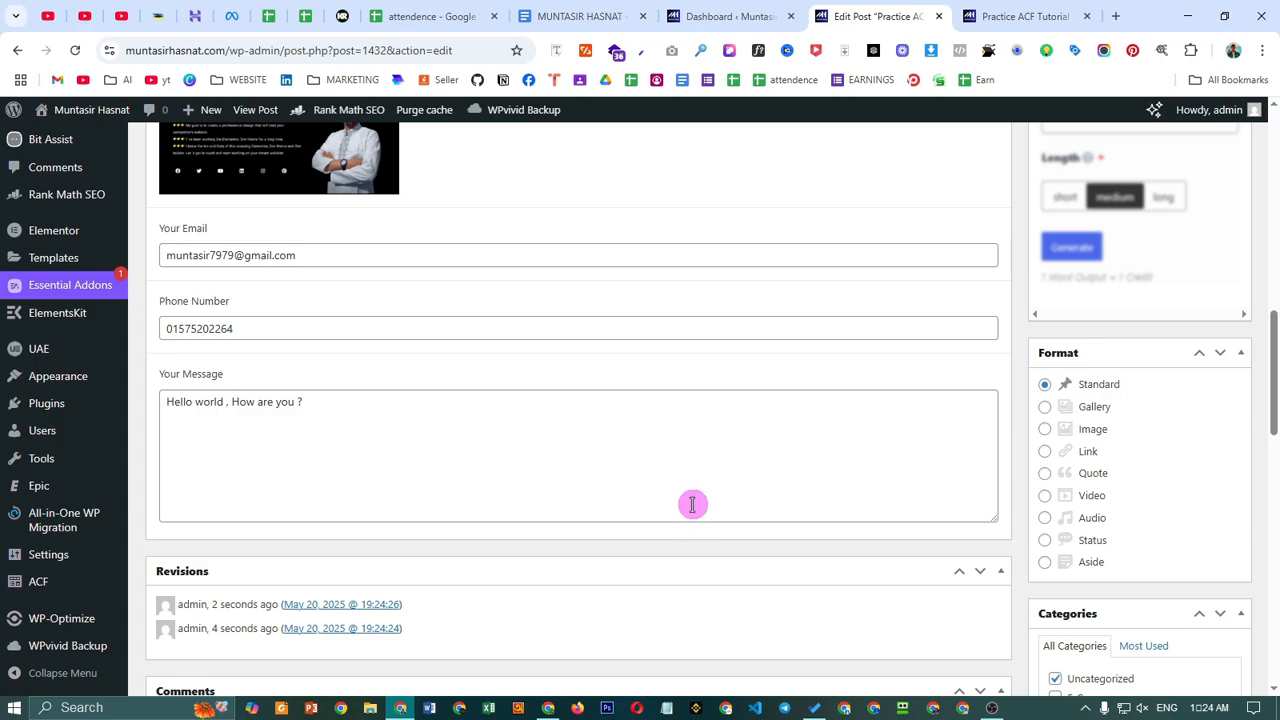
pyautogui.scroll(4, 632, 396)
pyautogui.scroll(5, 463, 410)
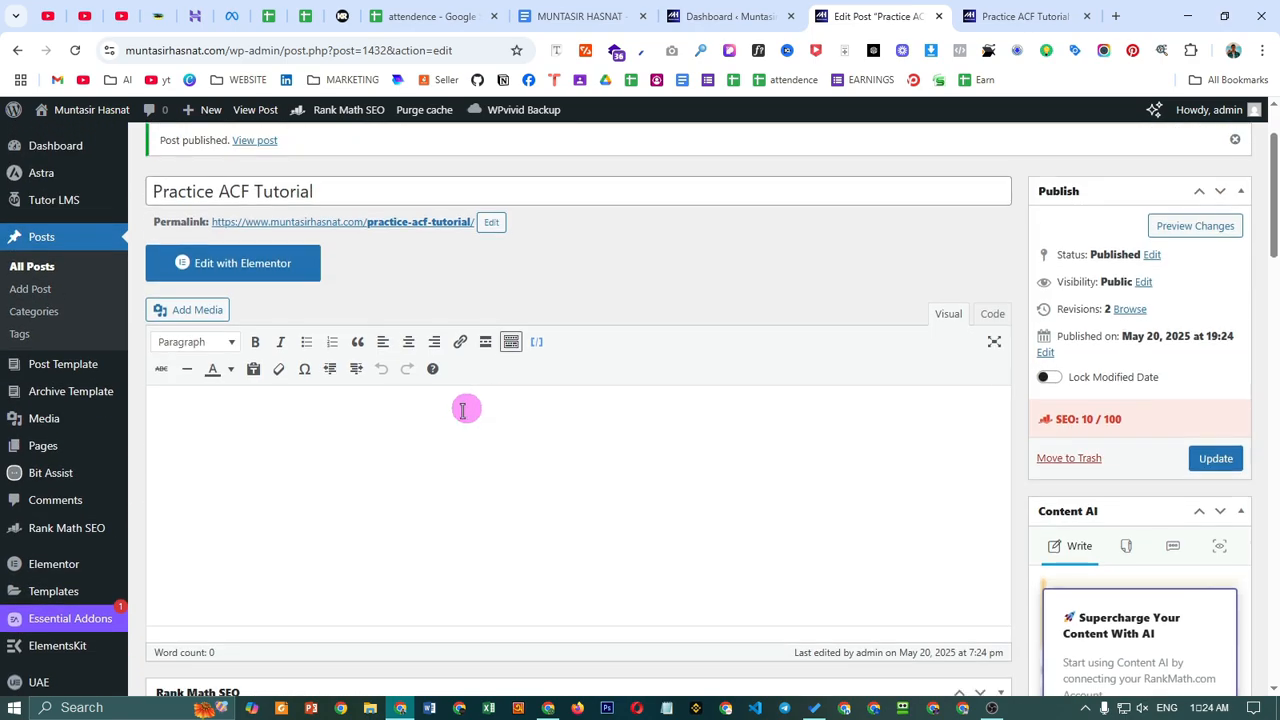
pyautogui.scroll(-5, 455, 397)
pyautogui.scroll(1, 63, 360)
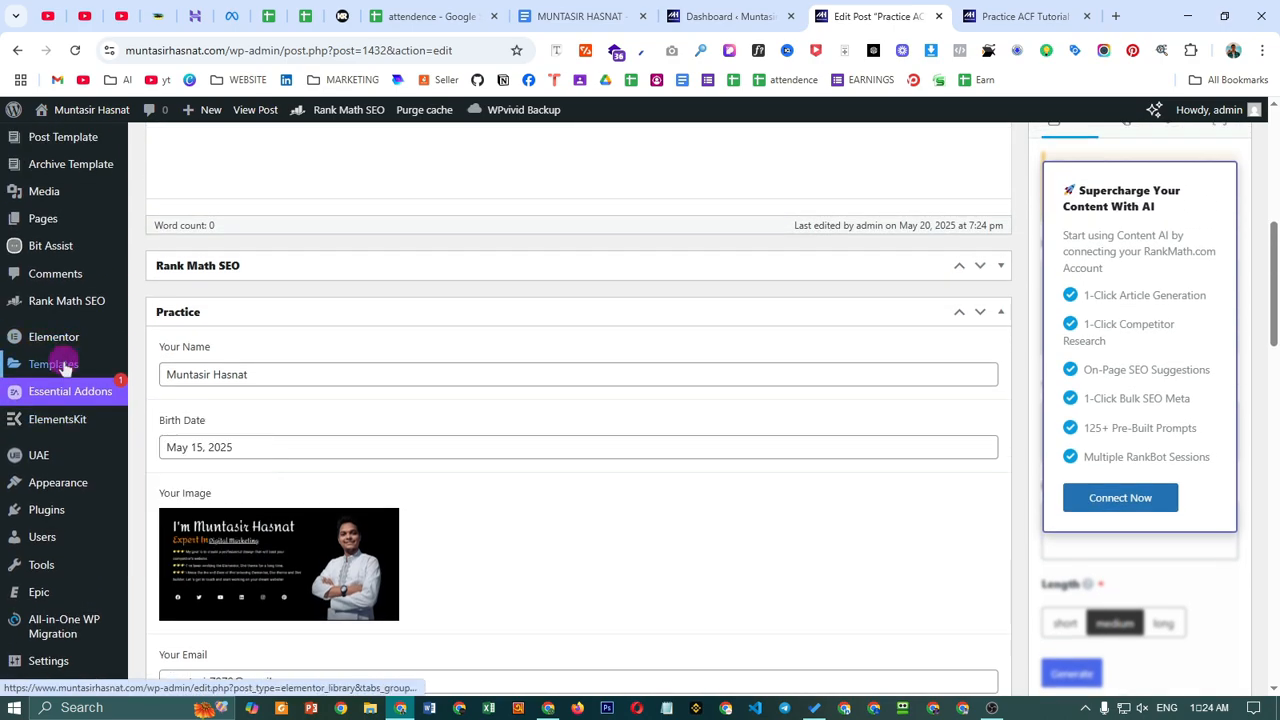
pyautogui.moveTo(63, 366)
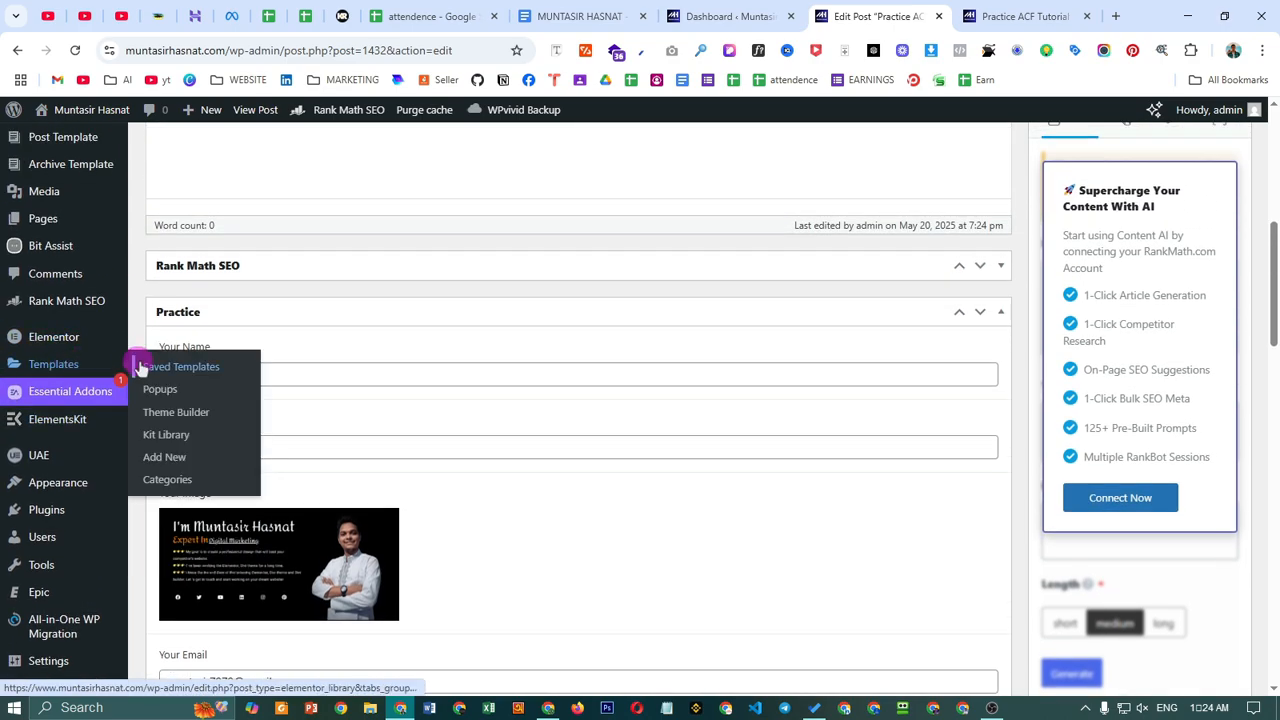
pyautogui.rightClick(166, 457)
pyautogui.click(305, 220)
# - Create a Single Post template named 'ACF Practice' from the New Template dialog
pyautogui.click(1012, 18)
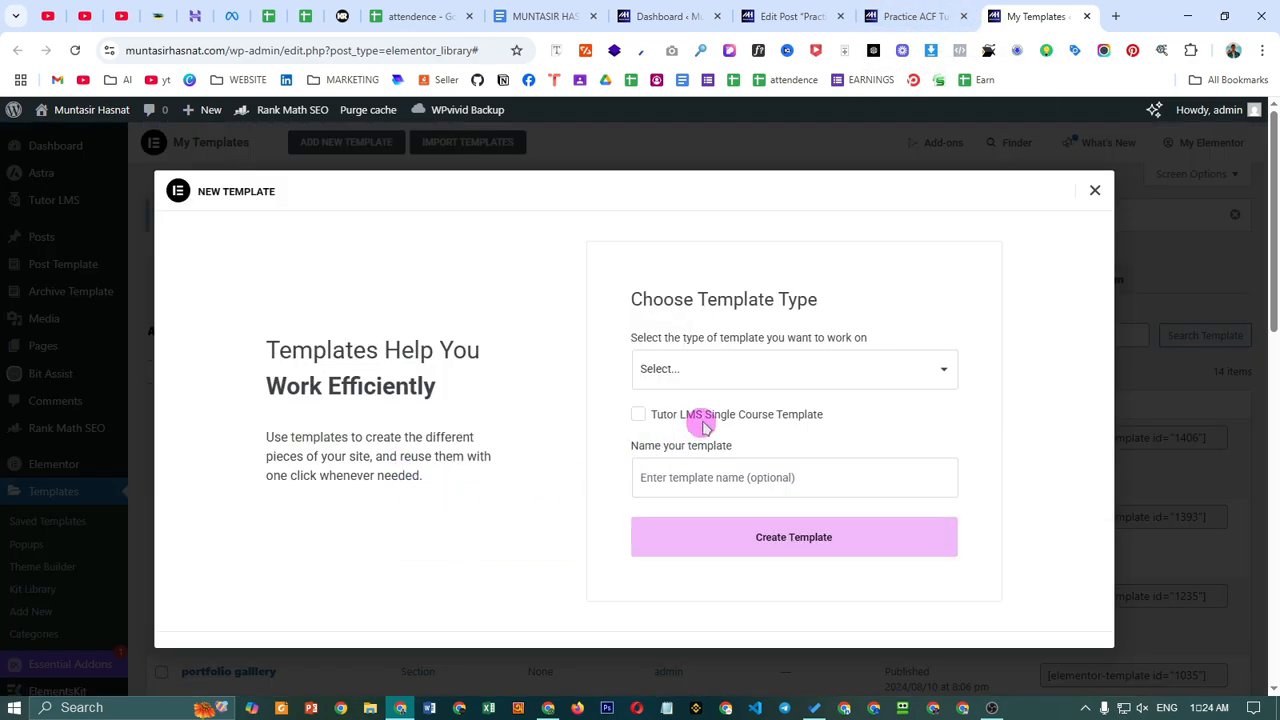
pyautogui.click(743, 366)
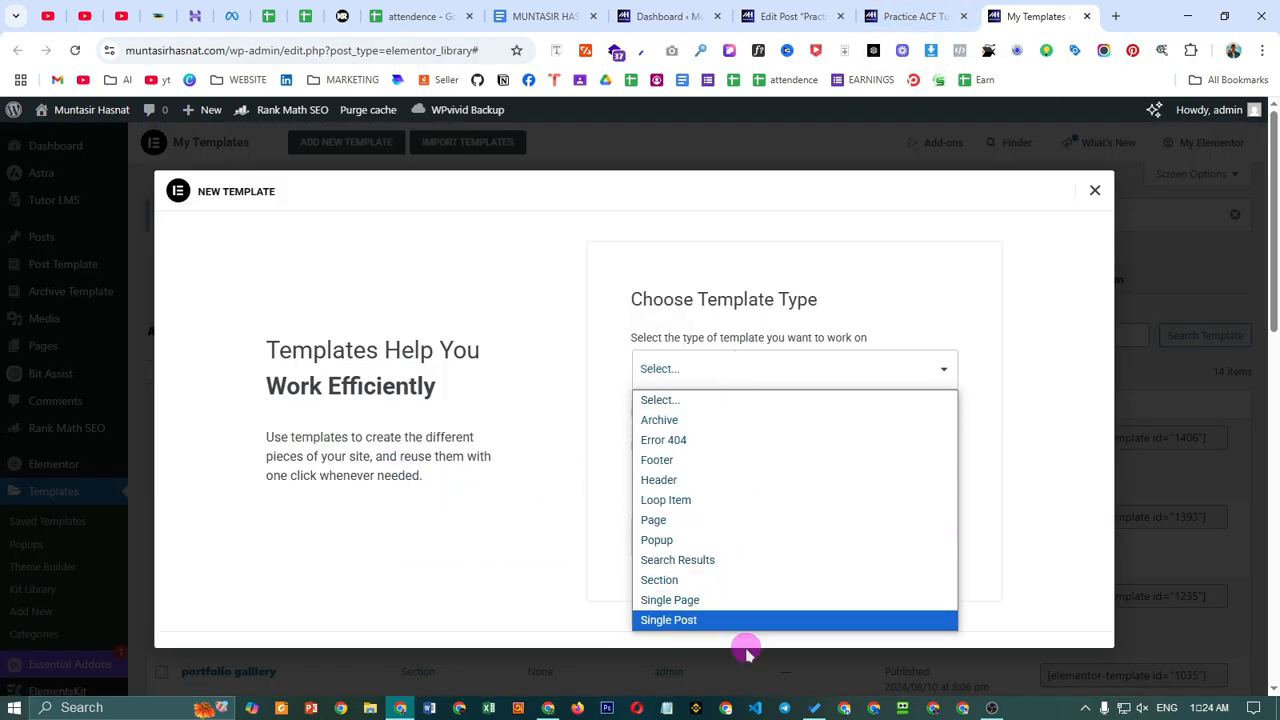
pyautogui.click(791, 622)
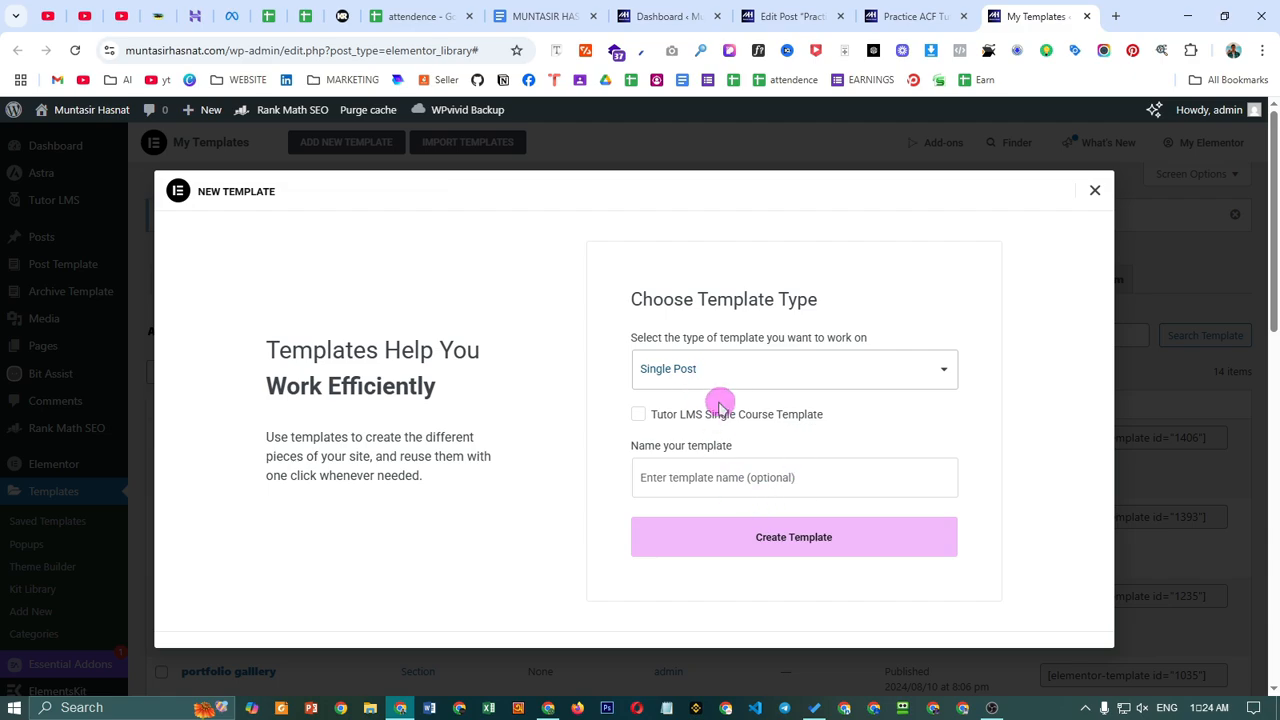
pyautogui.click(736, 470)
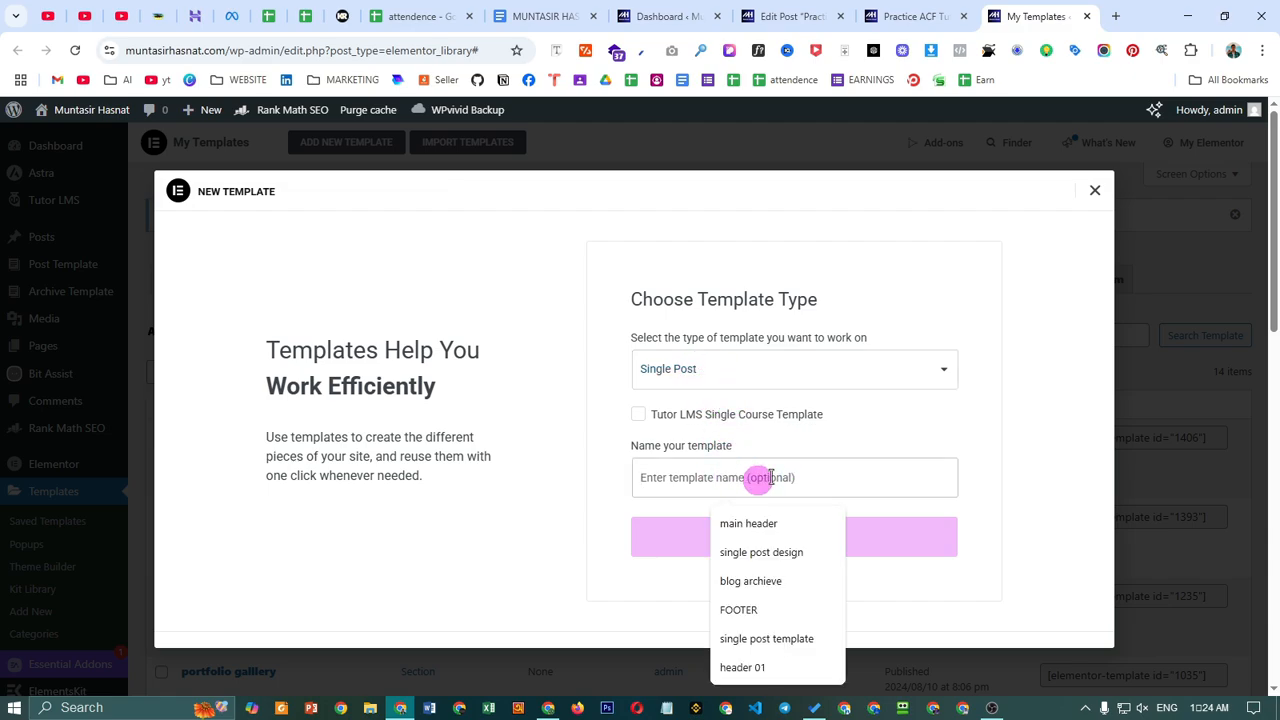
pyautogui.write('AC')
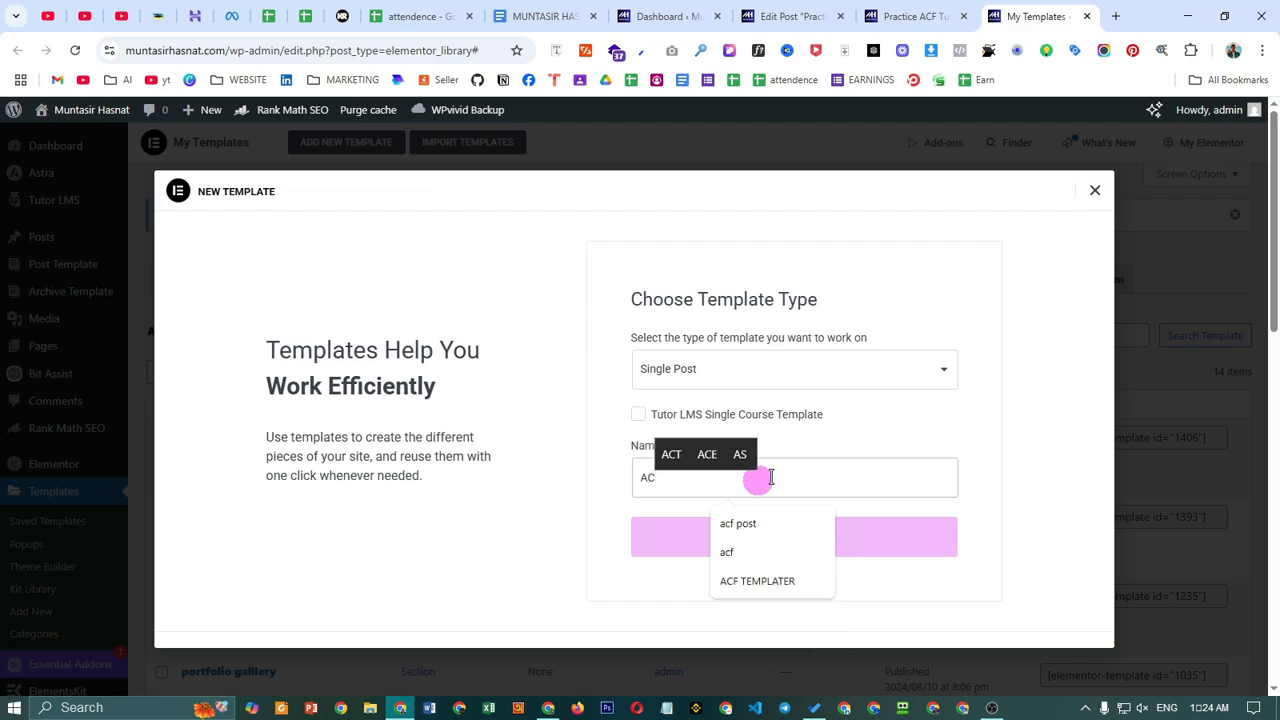
pyautogui.write('F ')
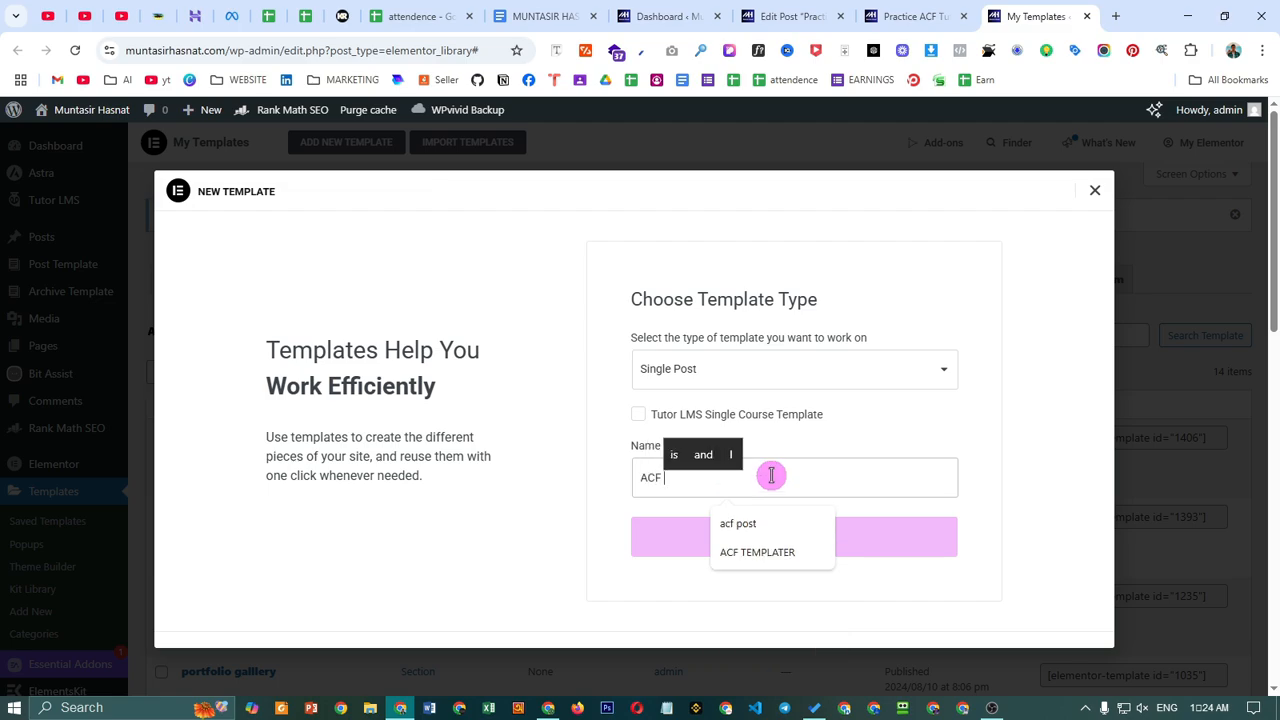
pyautogui.write('Practice')
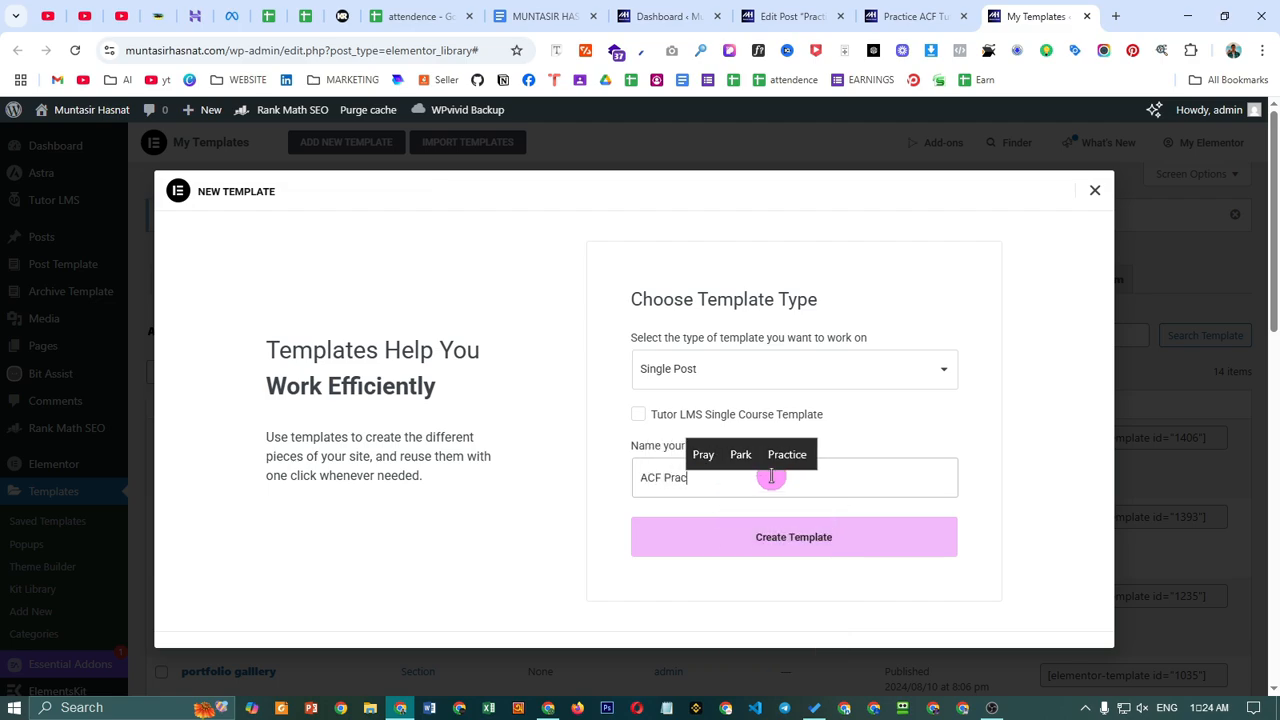
pyautogui.click(837, 537)
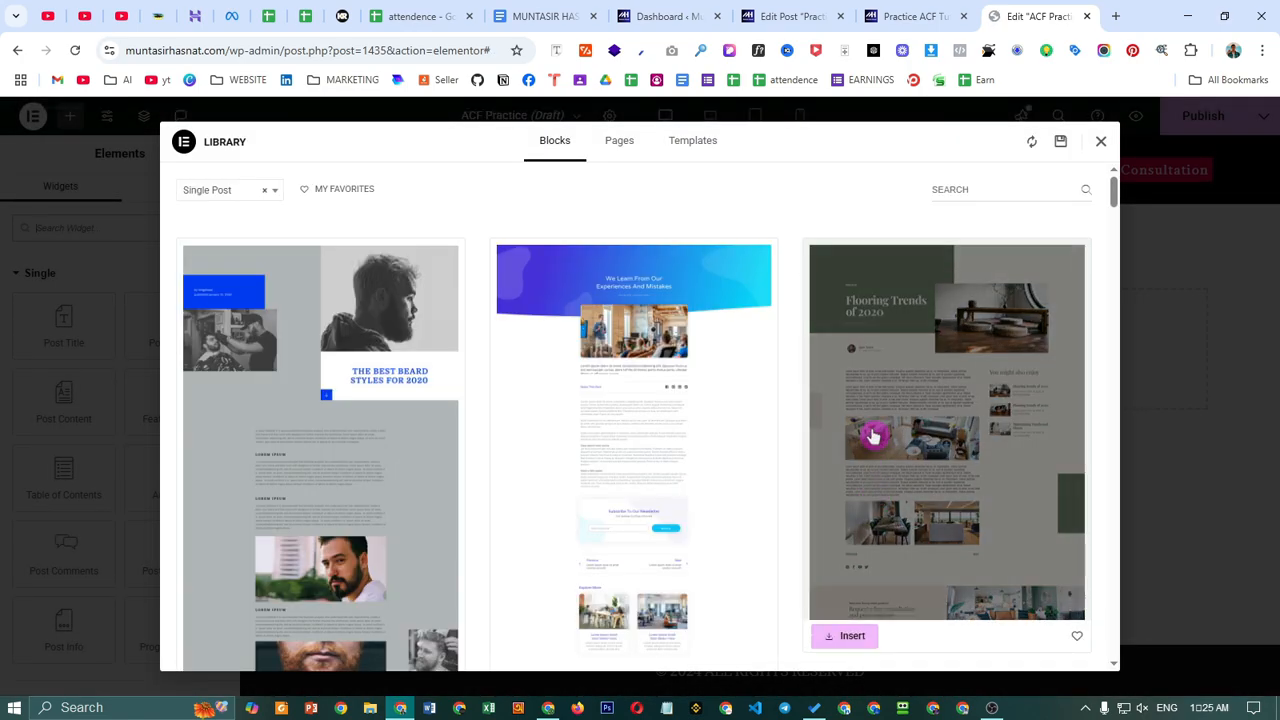
# - Close the Elementor template library and add a one-column section to the canvas
pyautogui.scroll(-2, 828, 458)
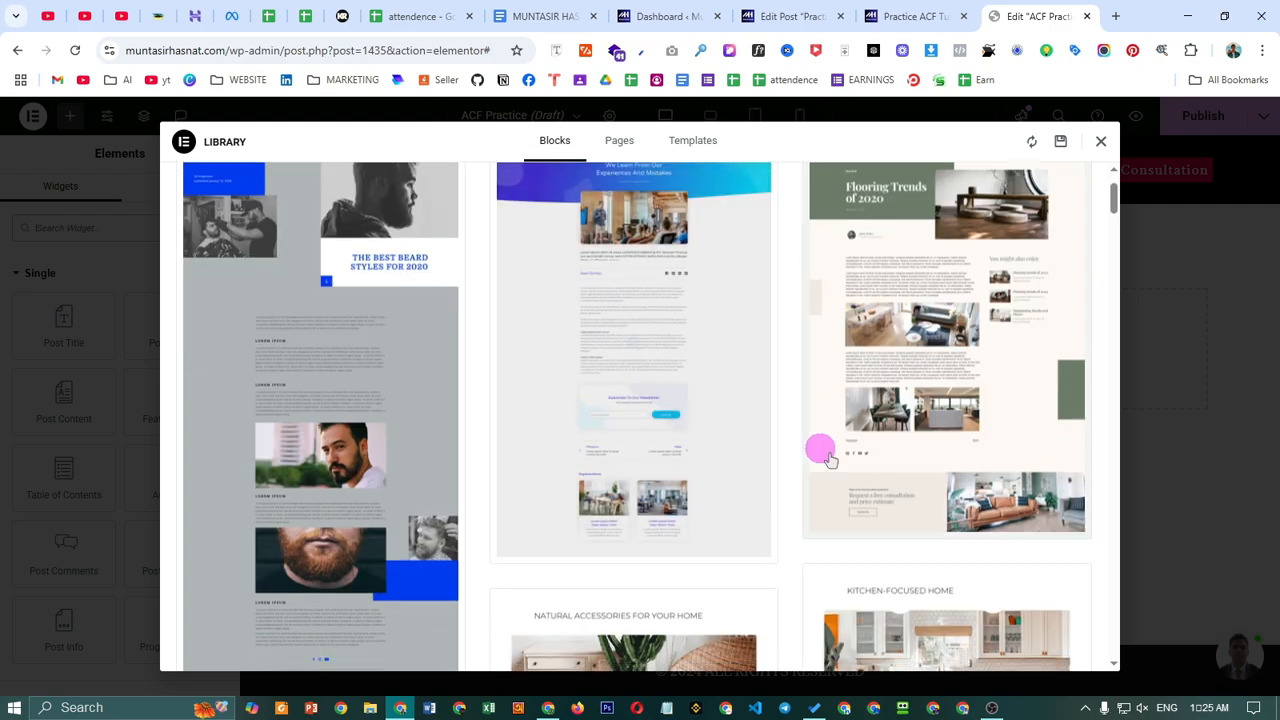
pyautogui.scroll(2, 840, 460)
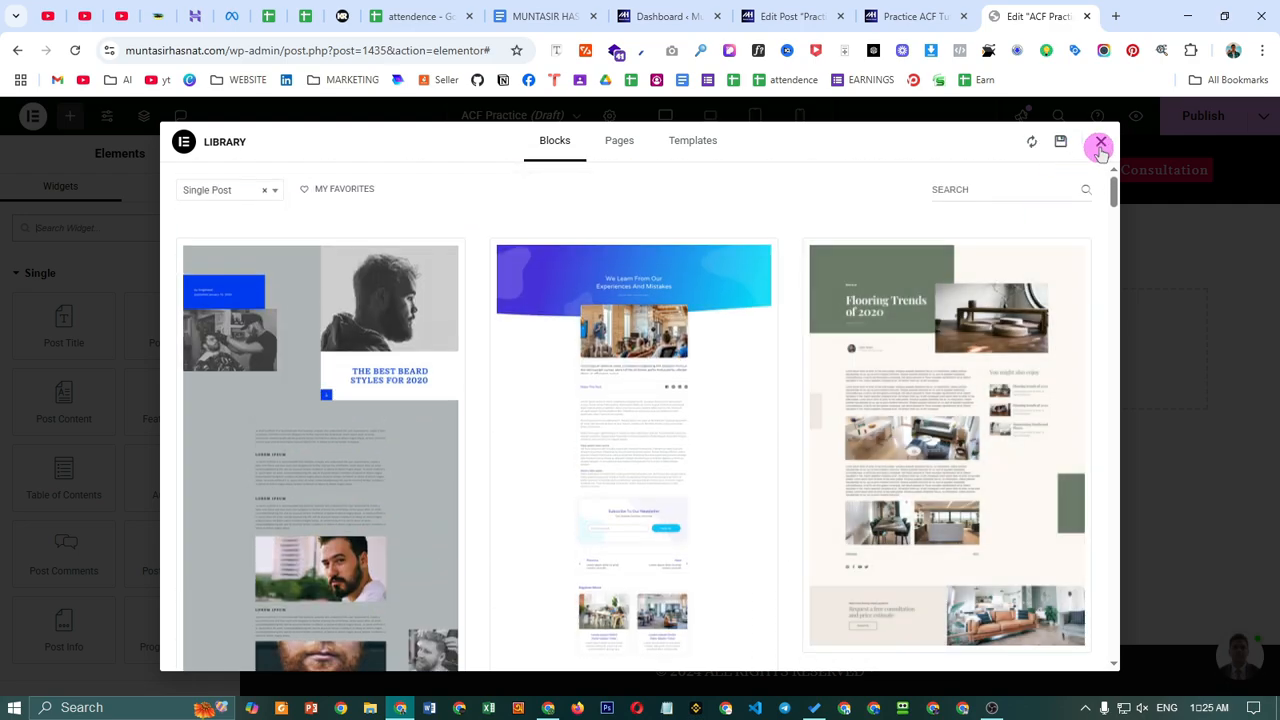
pyautogui.click(1100, 145)
pyautogui.click(700, 333)
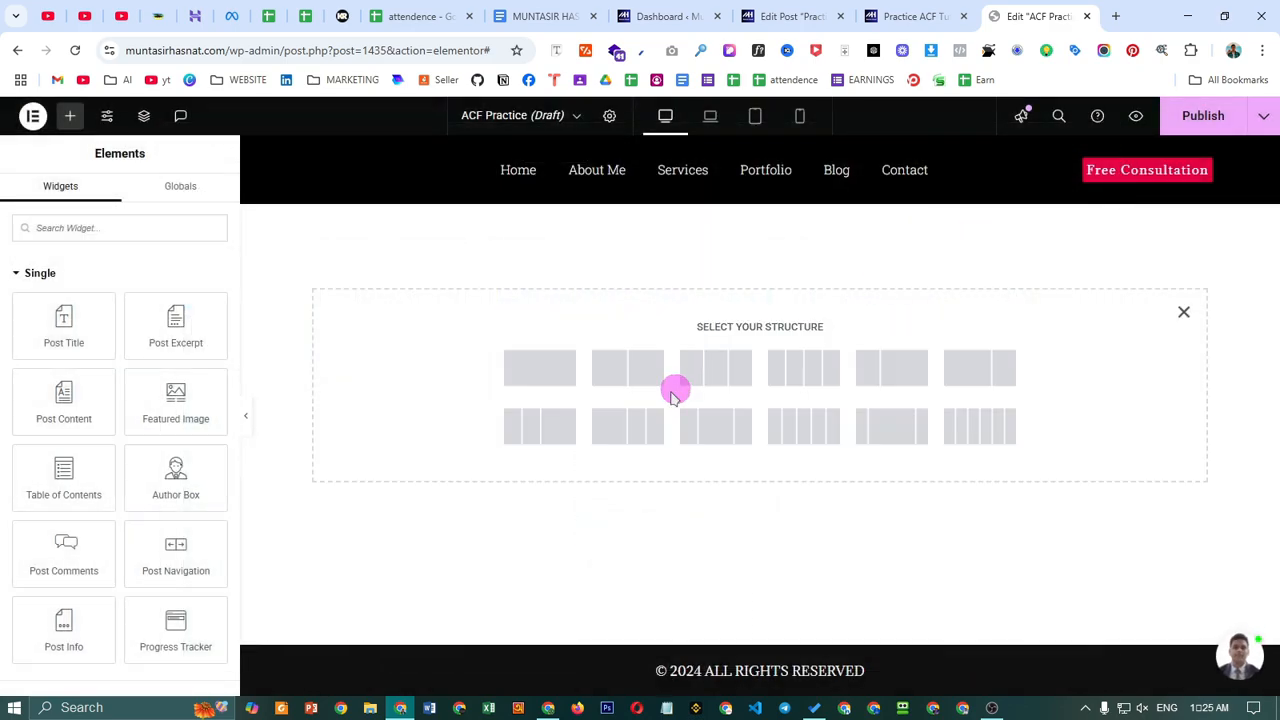
pyautogui.click(540, 370)
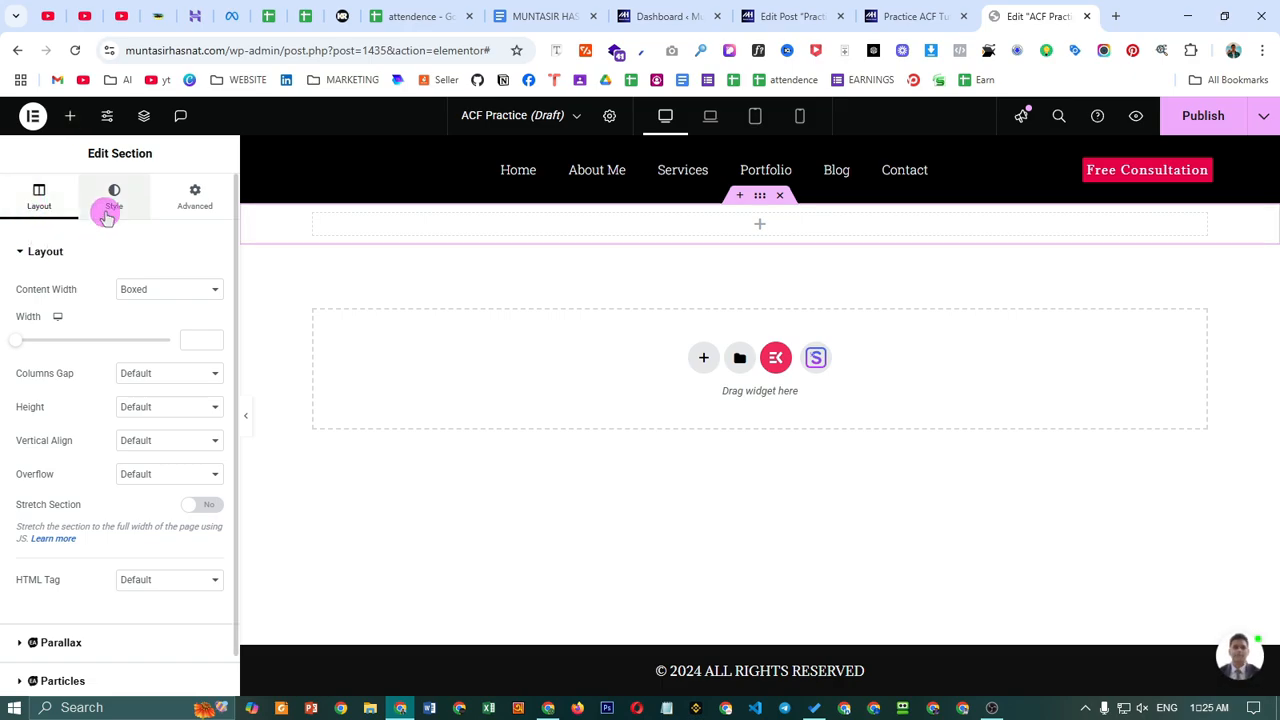
# - Give the section a classic background in the global pink-red colour
pyautogui.click(110, 212)
pyautogui.click(148, 322)
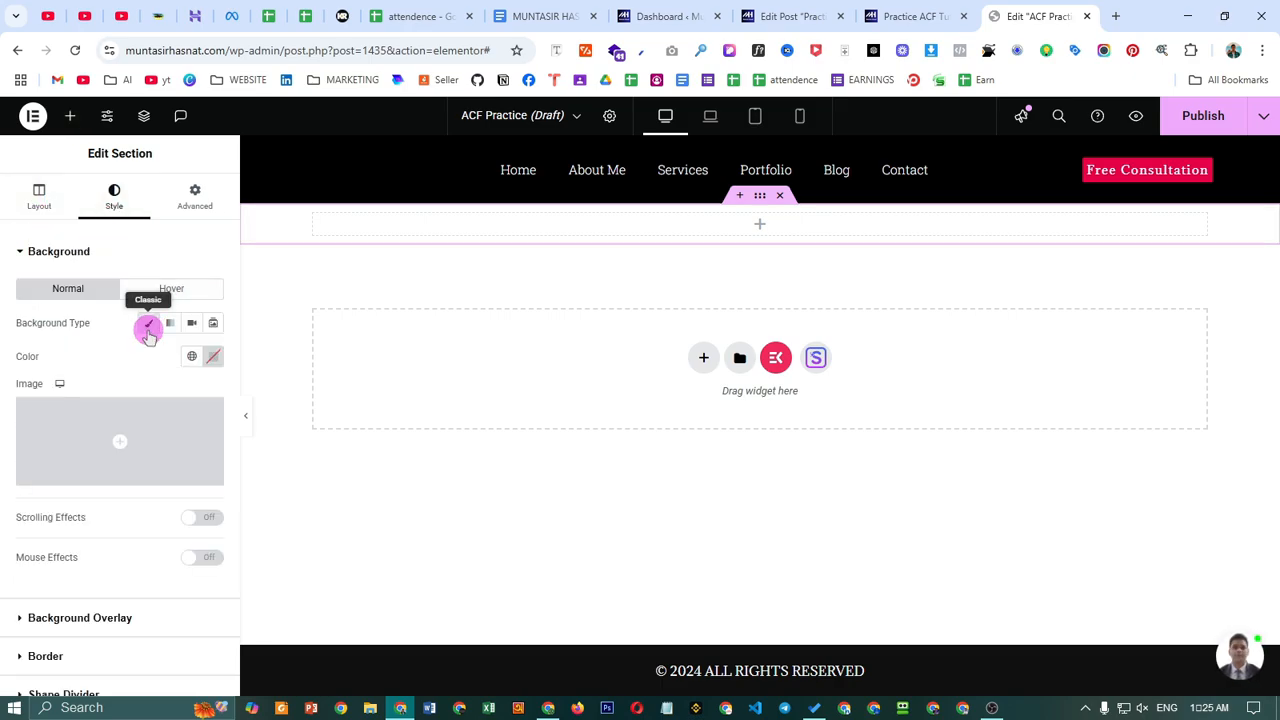
pyautogui.click(190, 357)
pyautogui.click(117, 562)
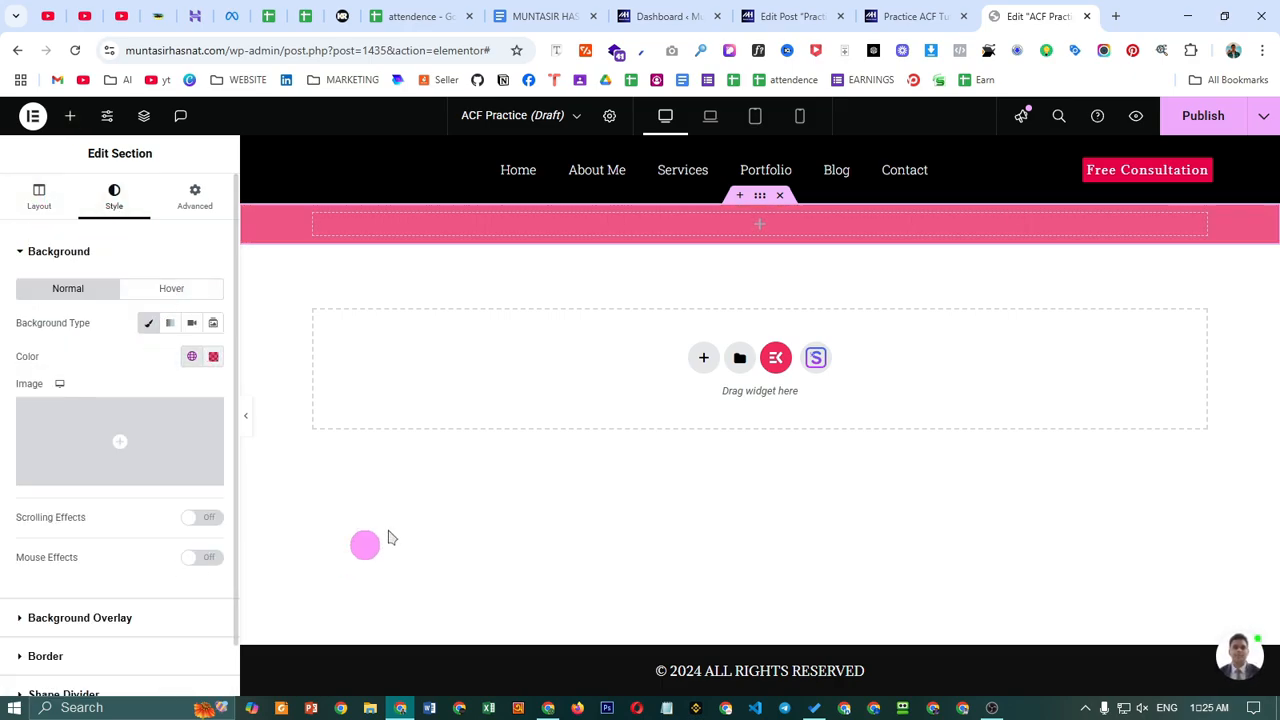
# - Place a Post Title widget showing 'Practice ACF Tutorial' in the section
pyautogui.click(760, 226)
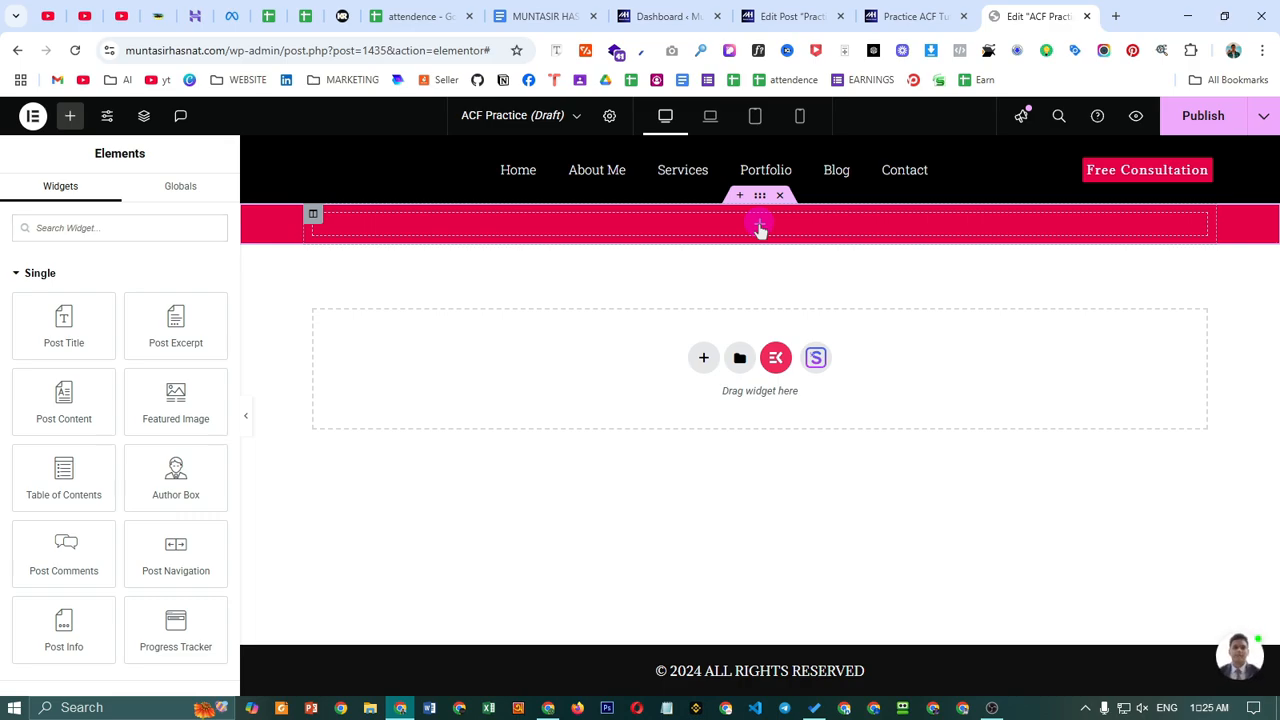
pyautogui.moveTo(70, 330); pyautogui.dragTo(781, 253)
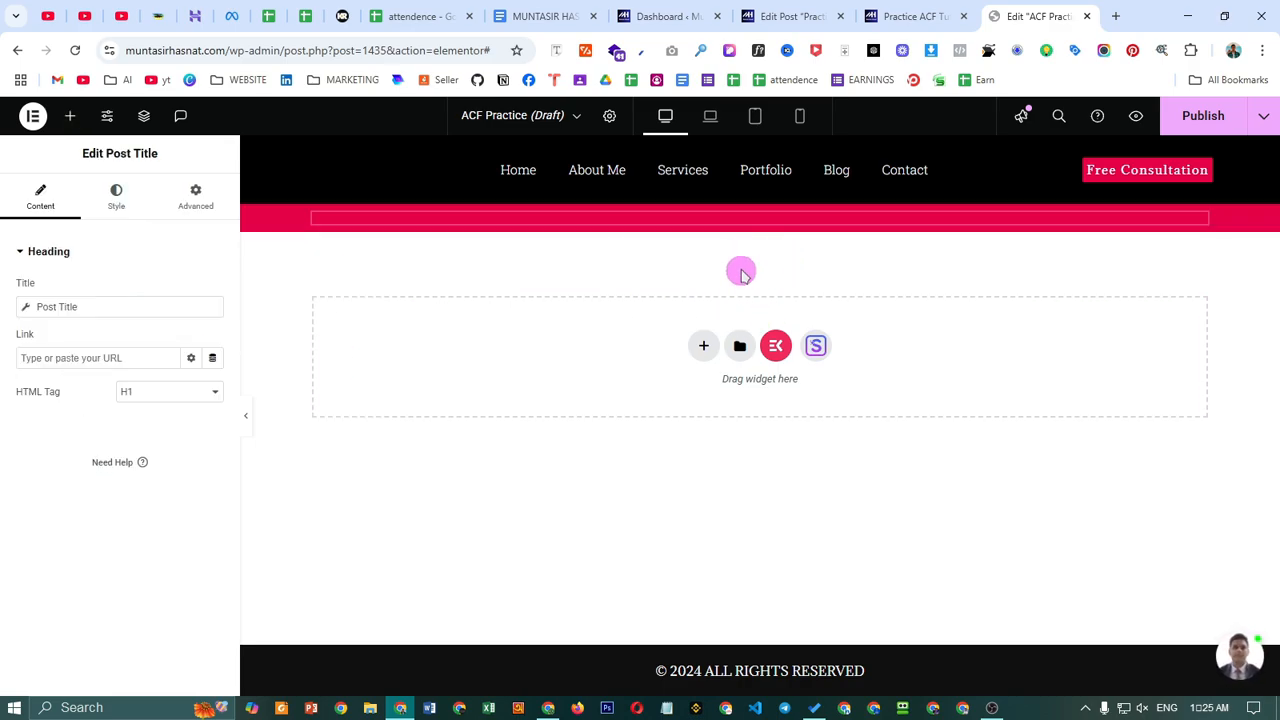
pyautogui.click(65, 305)
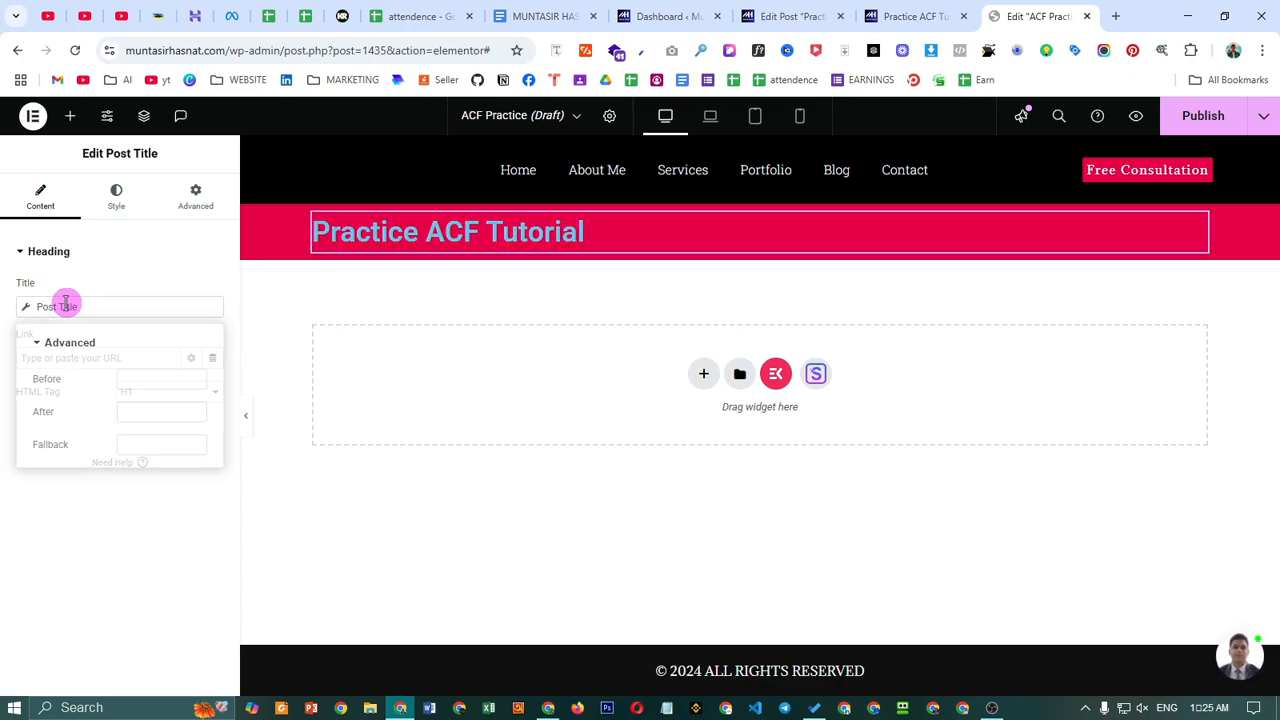
pyautogui.click(70, 116)
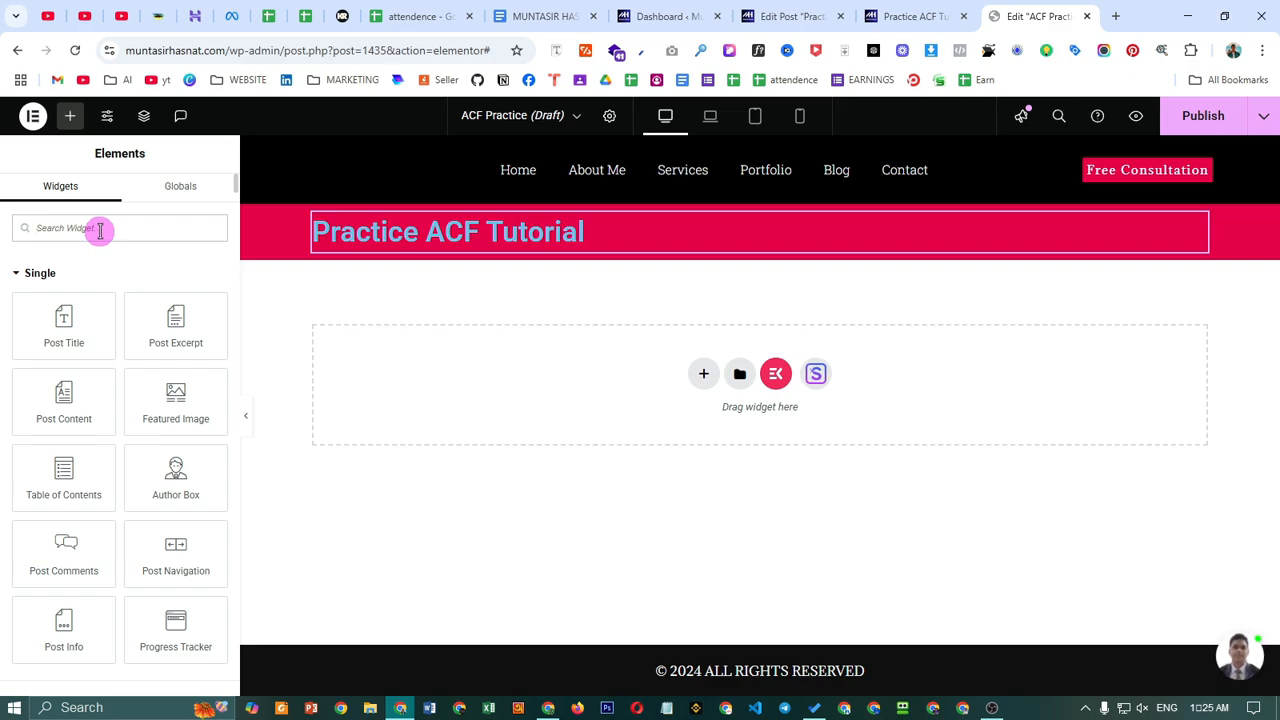
# - Add a Heading below the title whose text is the dynamic ACF field Your Name
pyautogui.write('he')
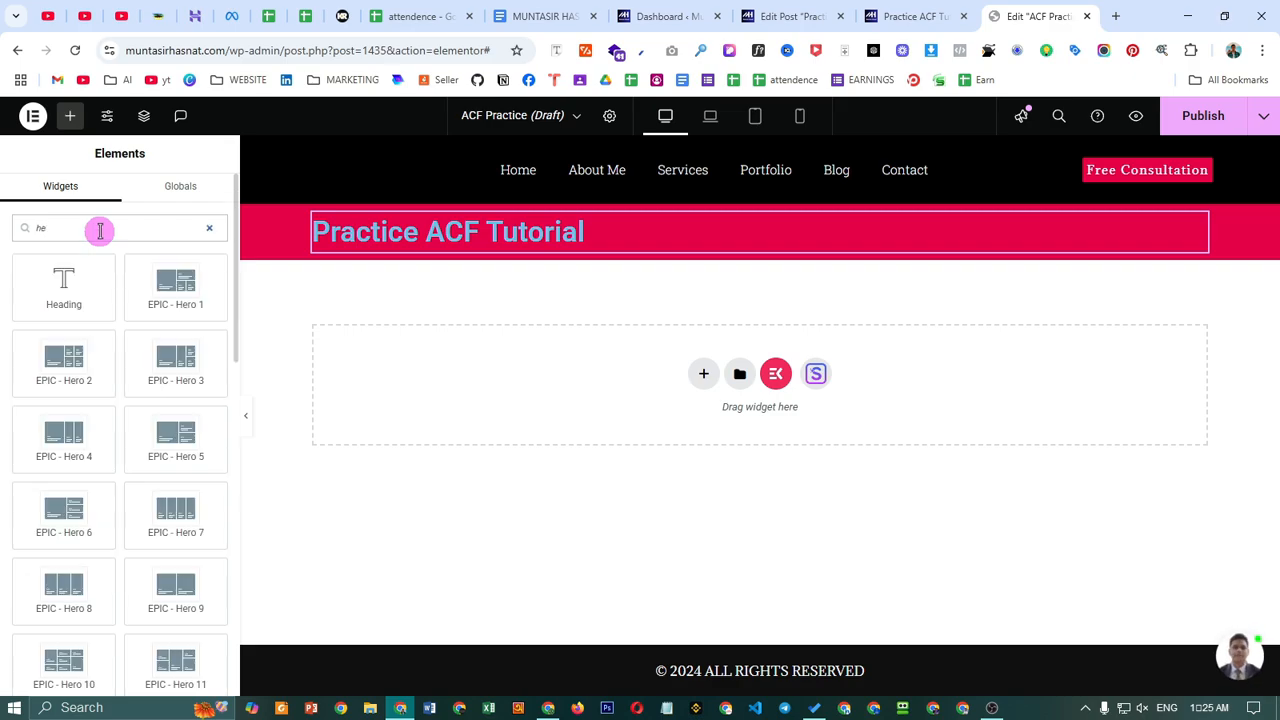
pyautogui.moveTo(63, 268); pyautogui.dragTo(524, 236)
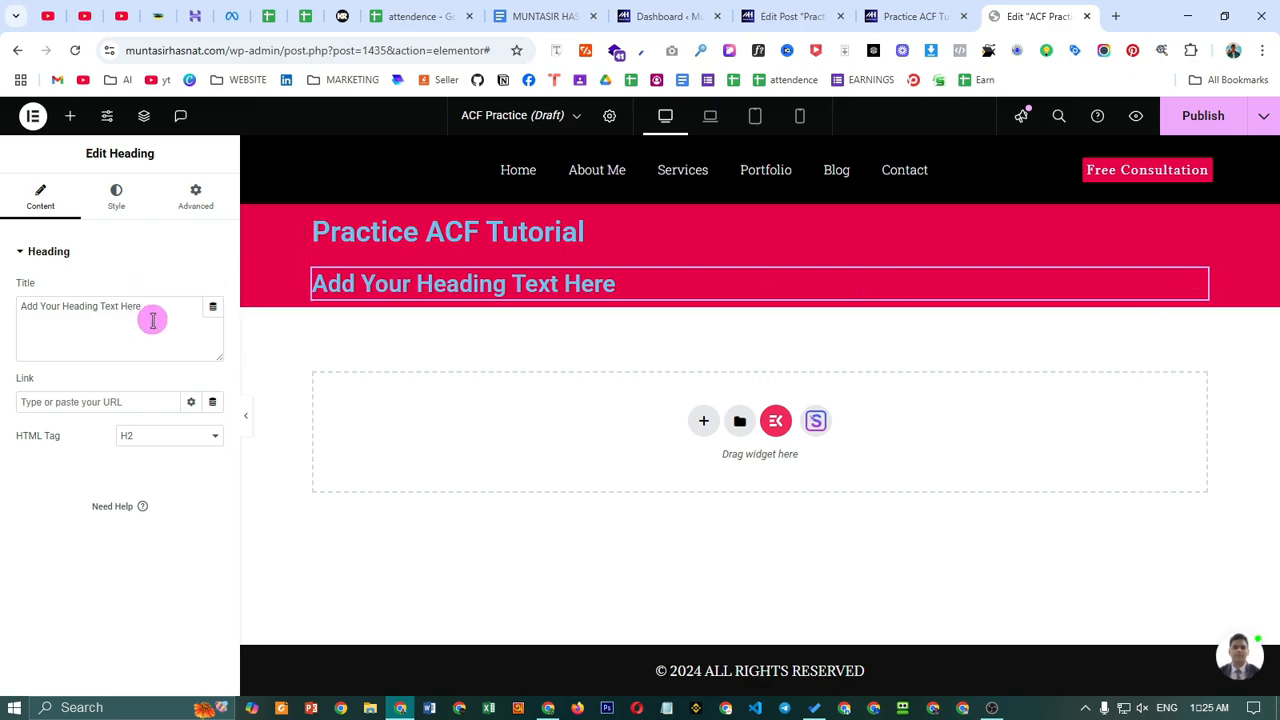
pyautogui.click(212, 309)
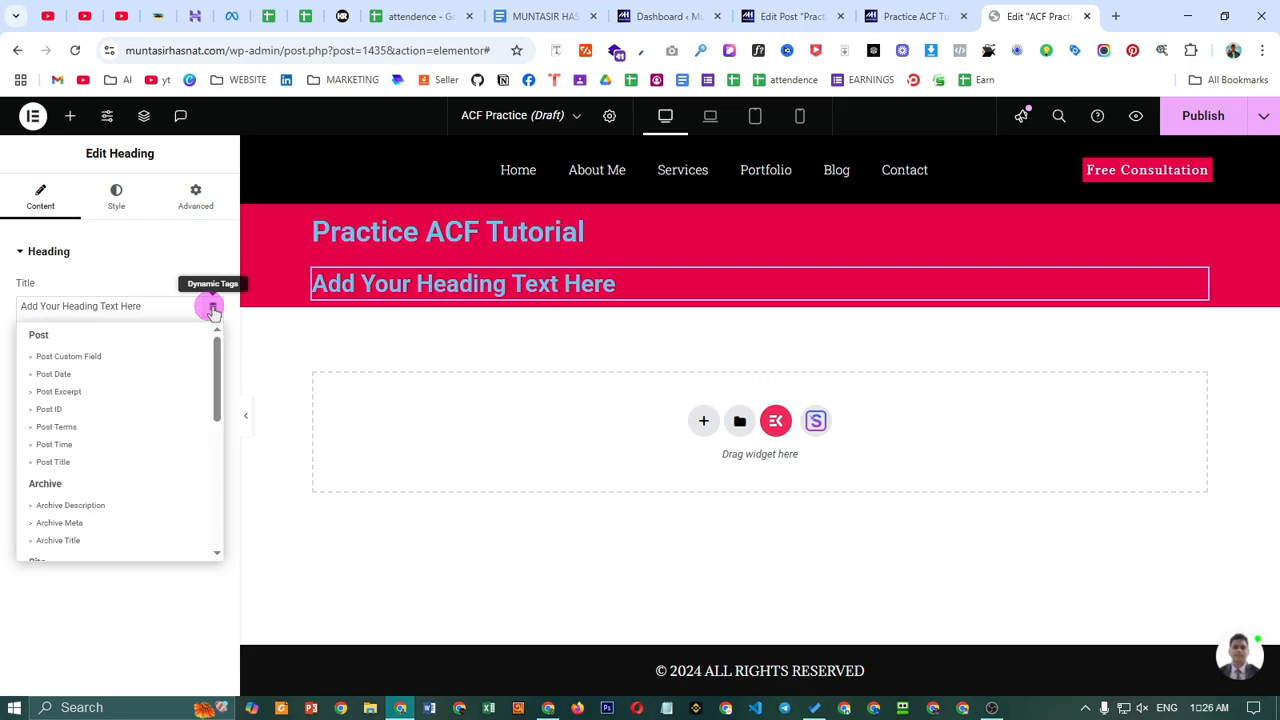
pyautogui.scroll(-5, 140, 394)
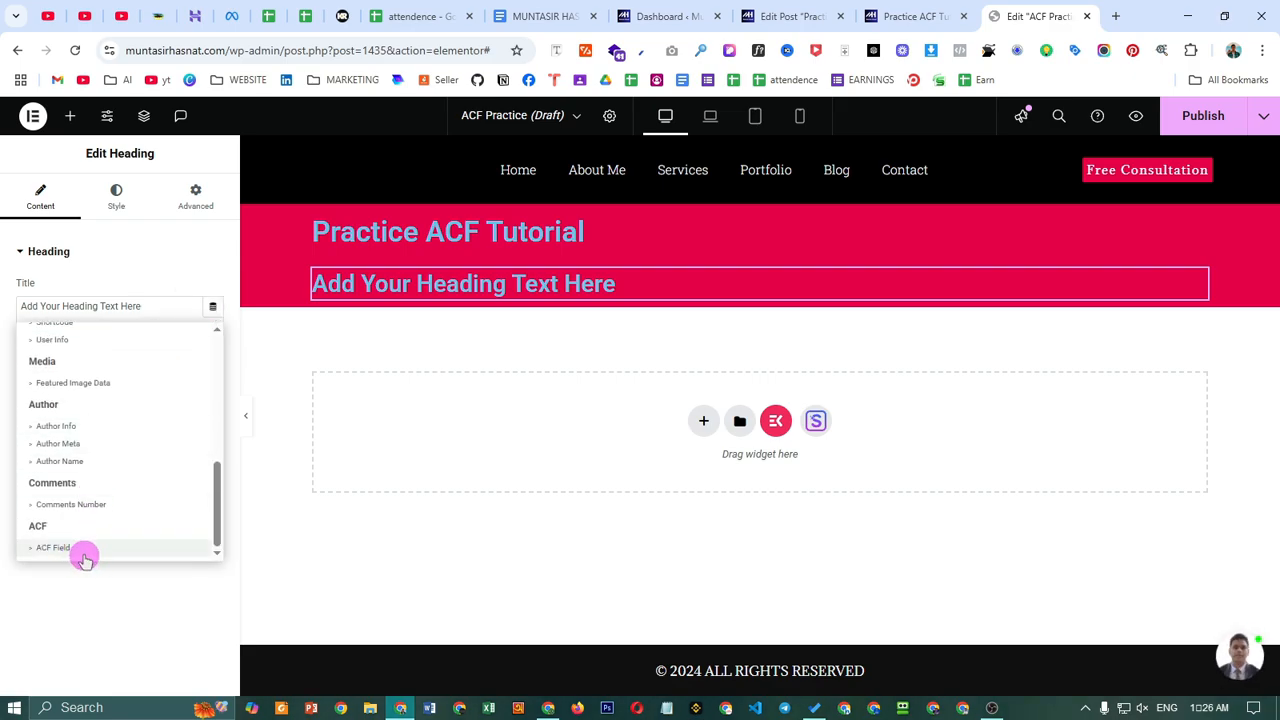
pyautogui.click(127, 550)
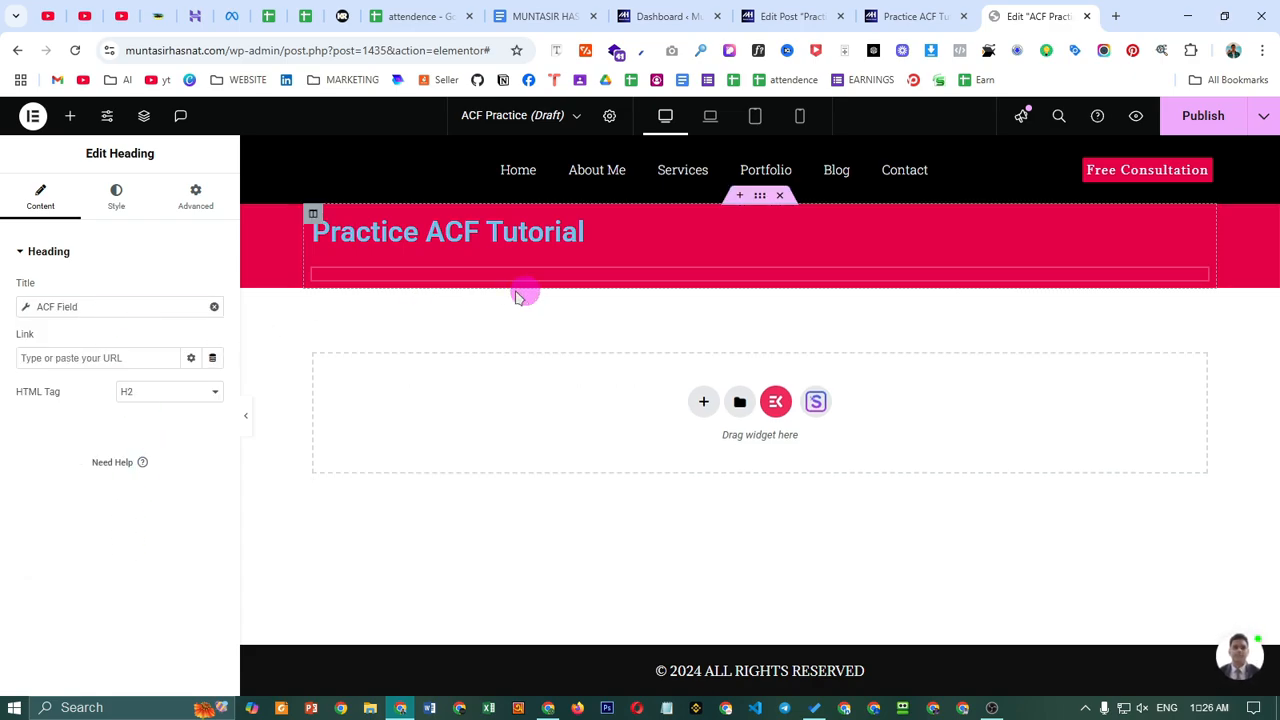
pyautogui.click(85, 310)
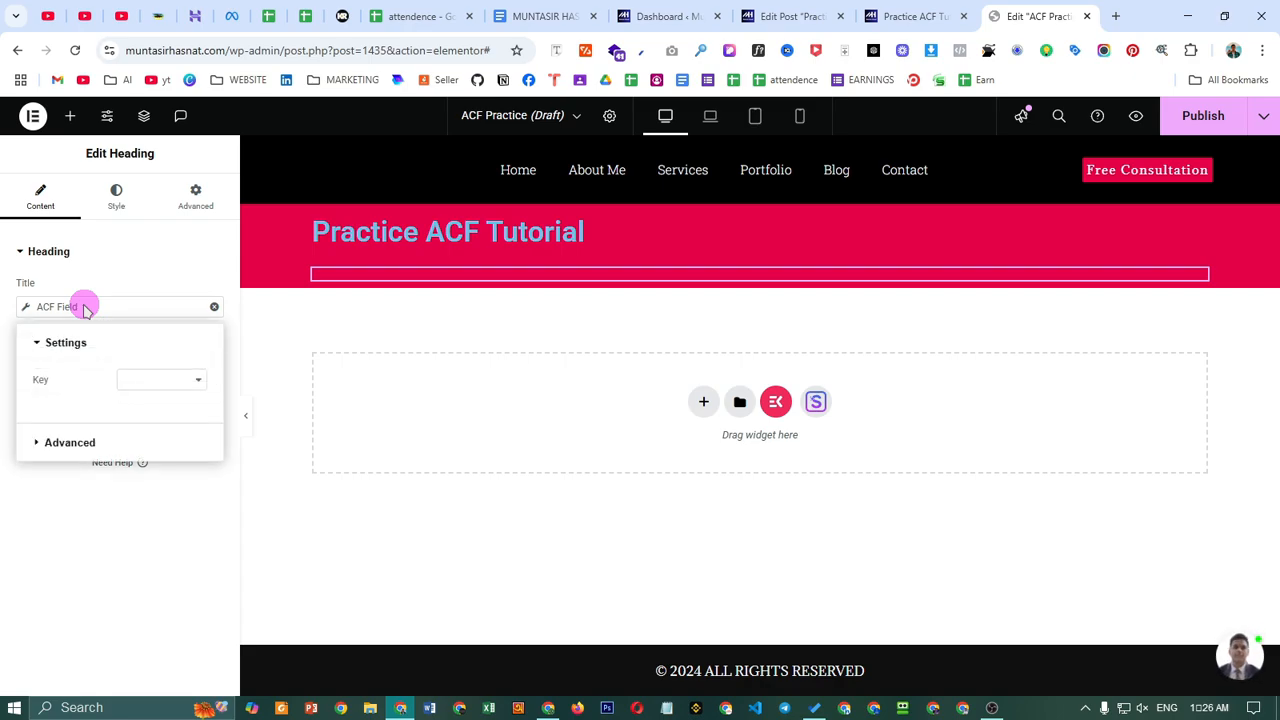
pyautogui.click(162, 380)
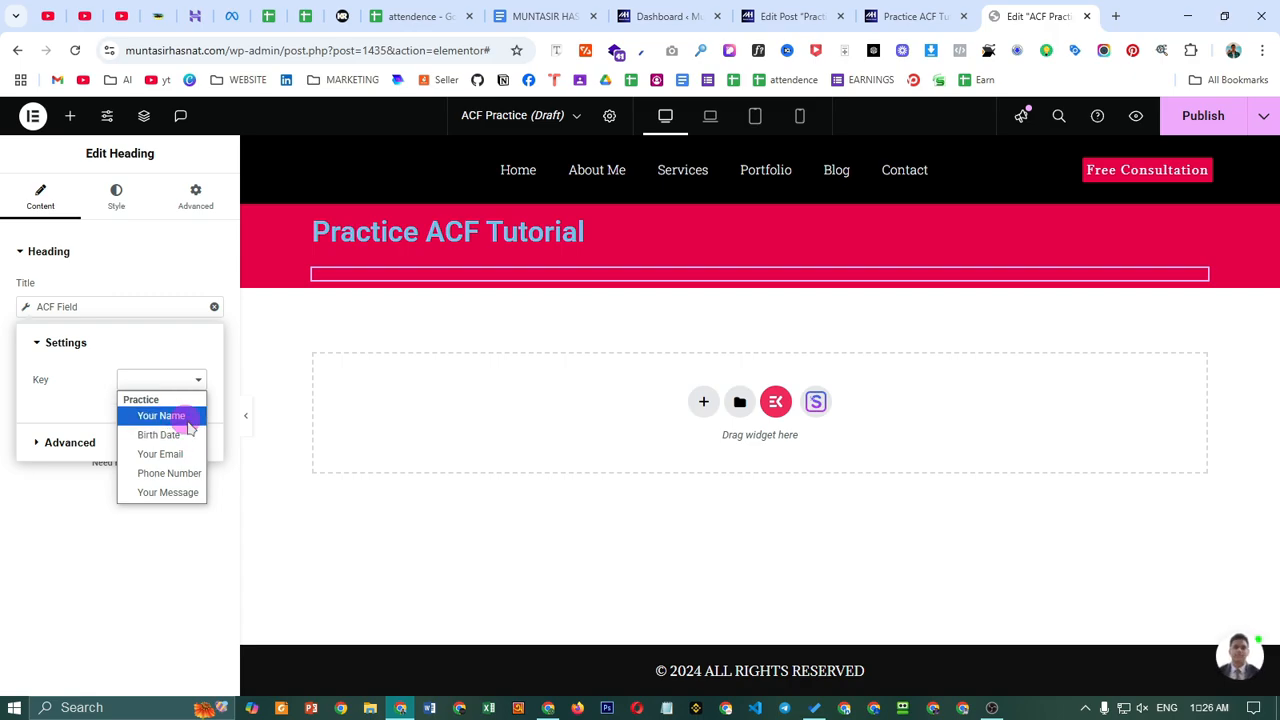
pyautogui.click(162, 416)
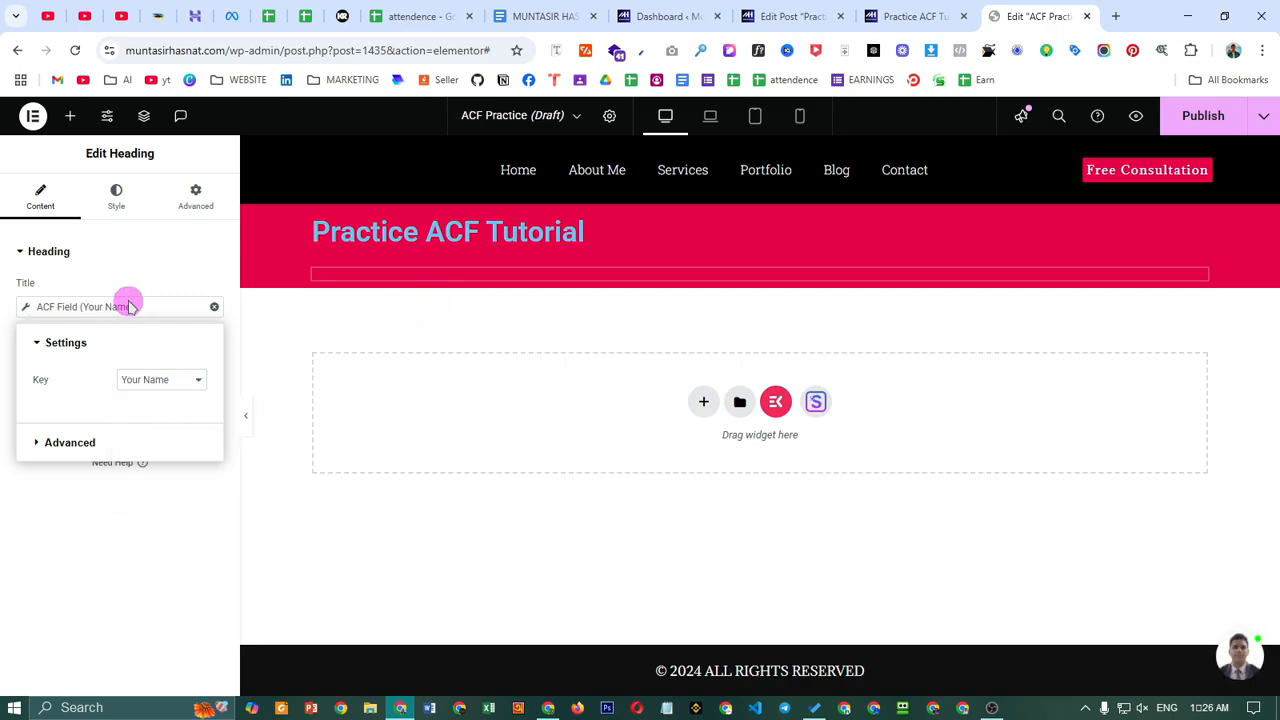
pyautogui.click(139, 262)
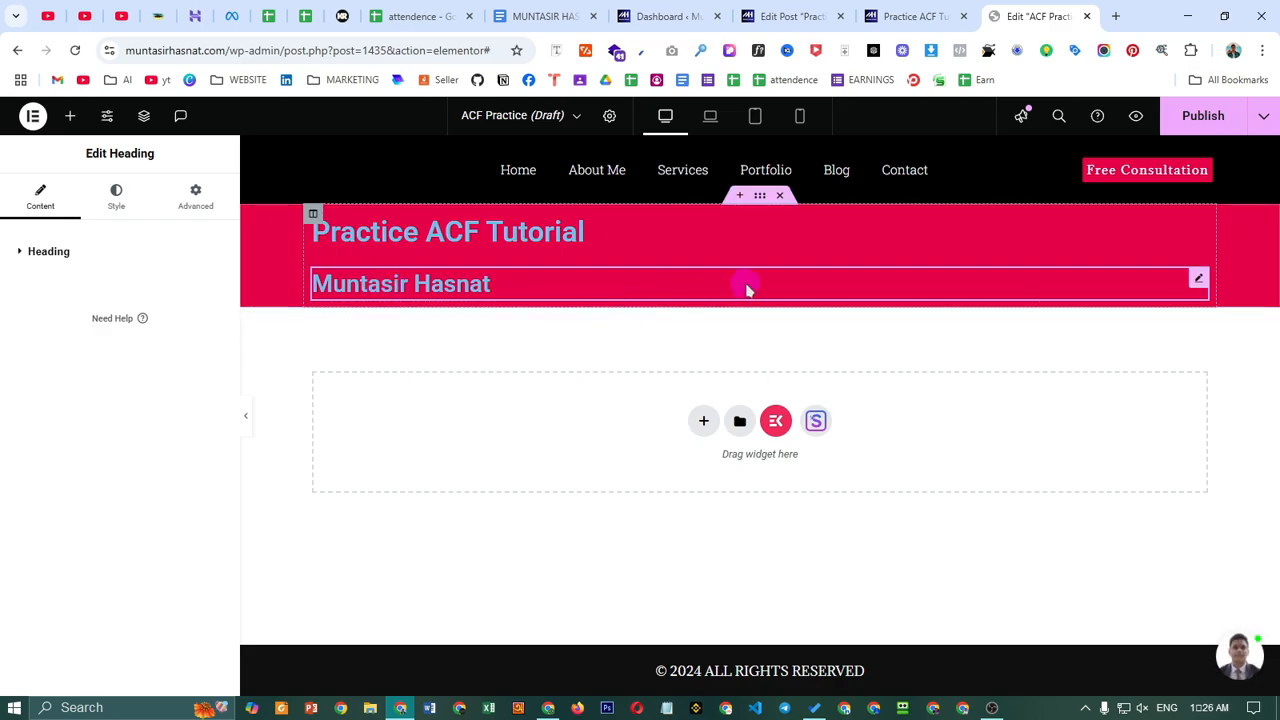
# - Duplicate the name heading, switch the copy to Birth Date (15/05/2025), and duplicate it
pyautogui.rightClick(1207, 288)
pyautogui.click(1143, 329)
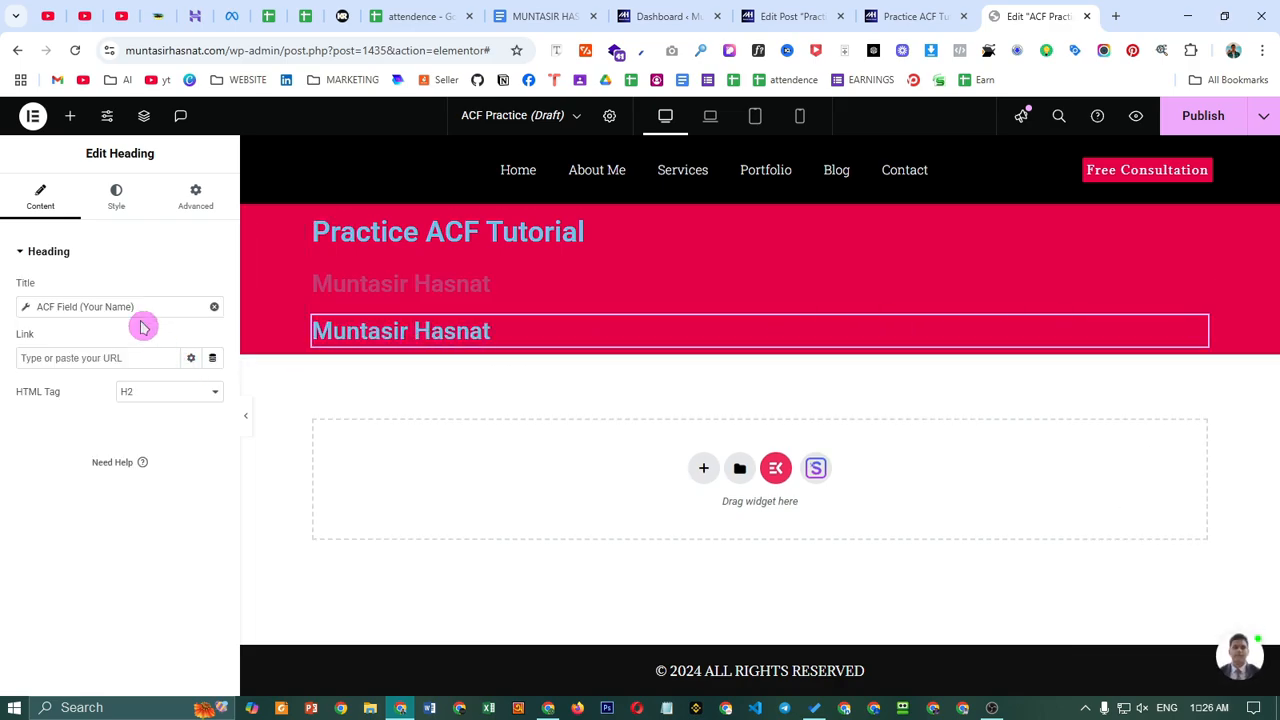
pyautogui.click(97, 305)
pyautogui.click(146, 379)
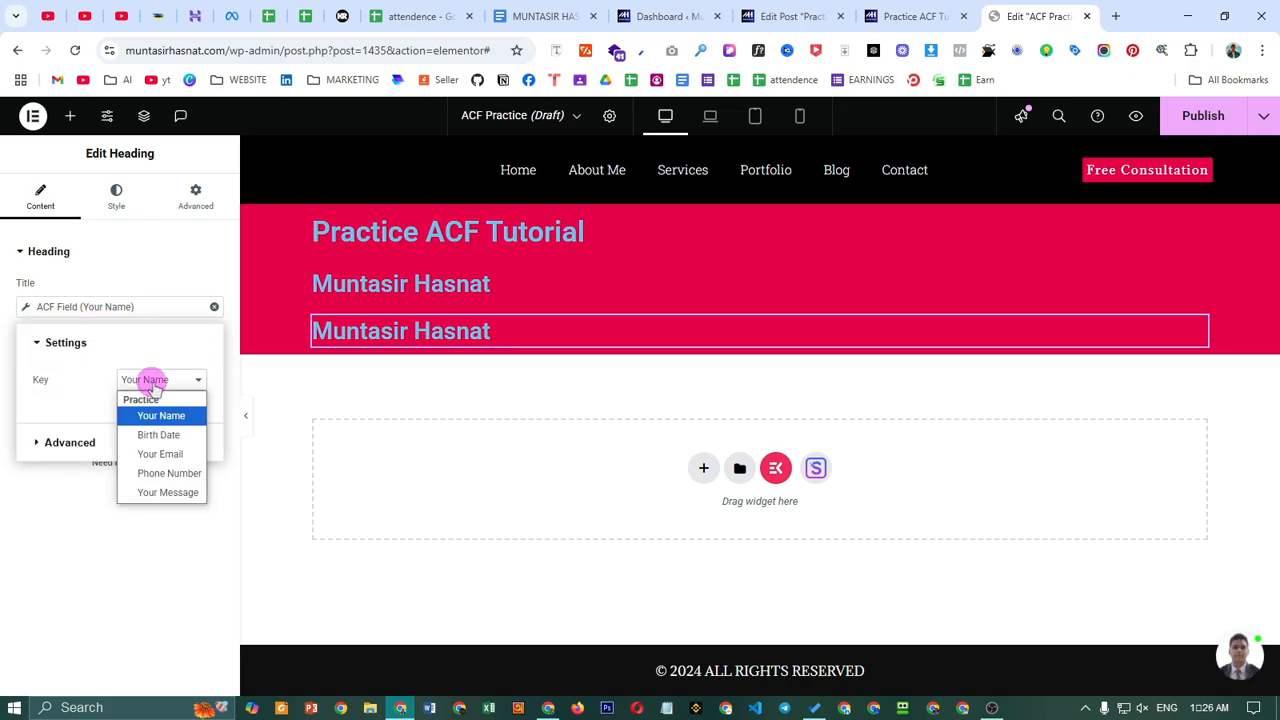
pyautogui.click(158, 436)
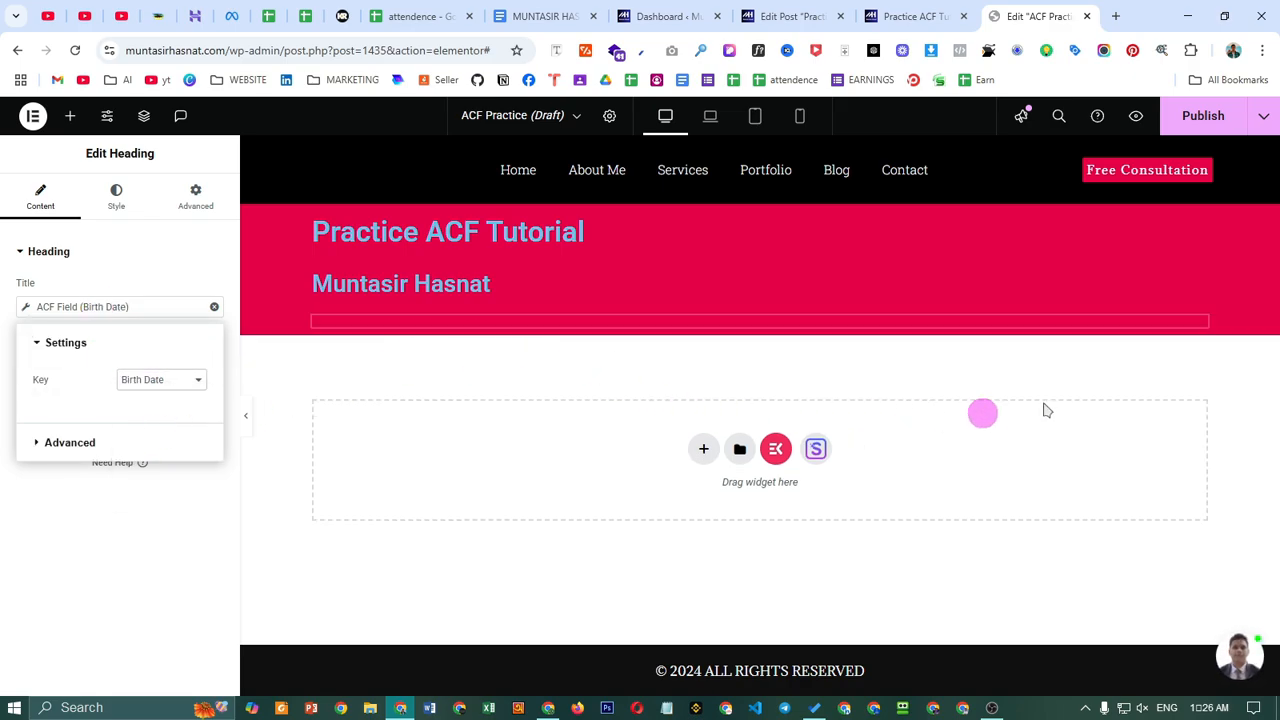
pyautogui.rightClick(1200, 330)
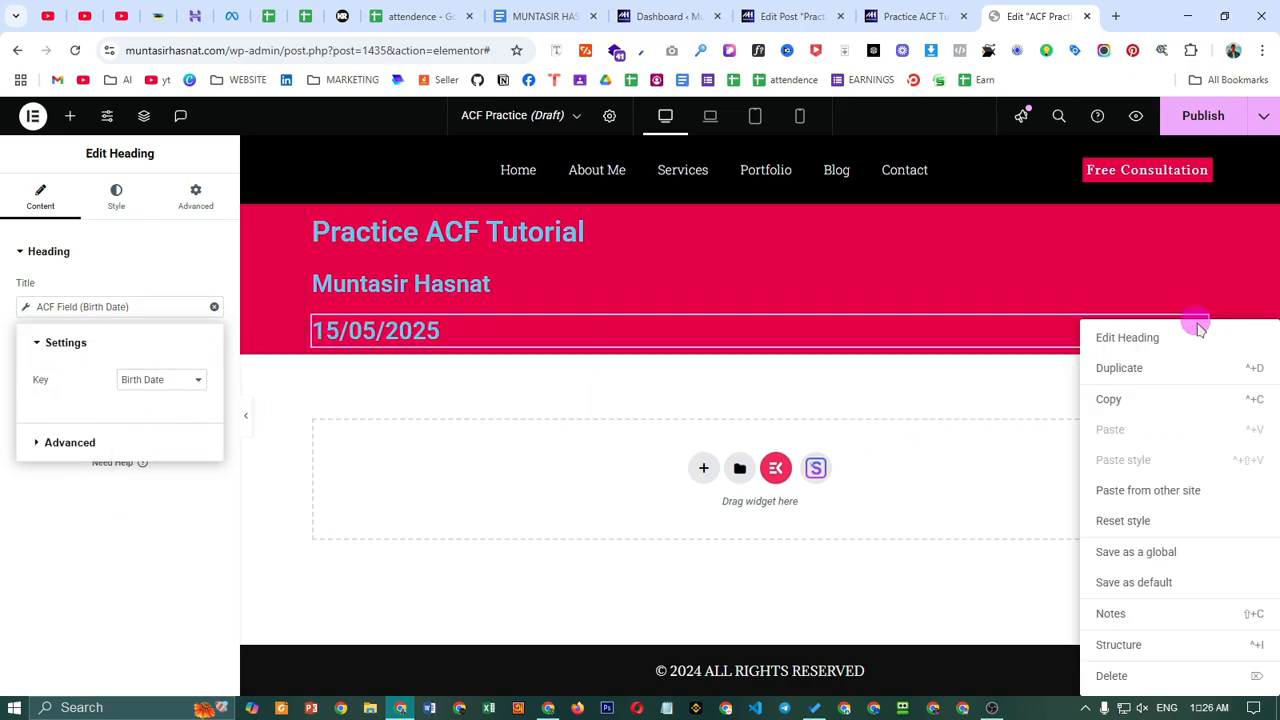
pyautogui.click(1180, 369)
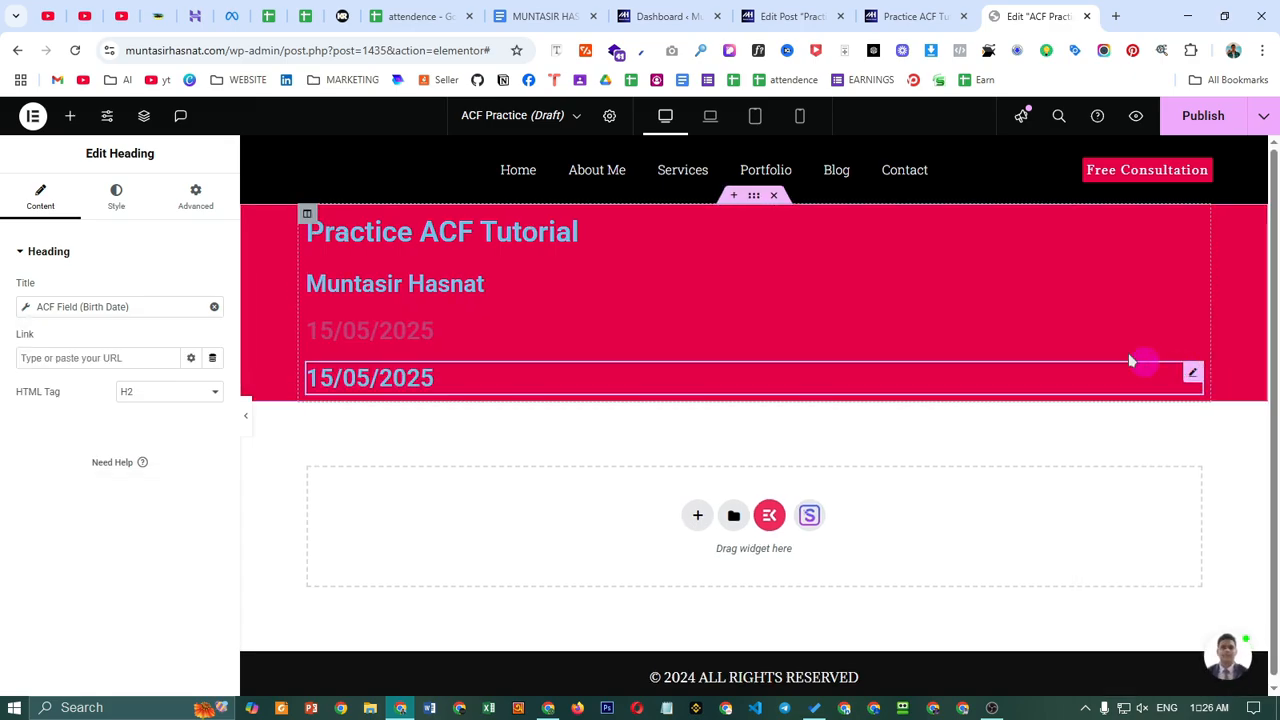
# - Centre the Practice ACF Tutorial title
pyautogui.click(1193, 224)
pyautogui.click(113, 197)
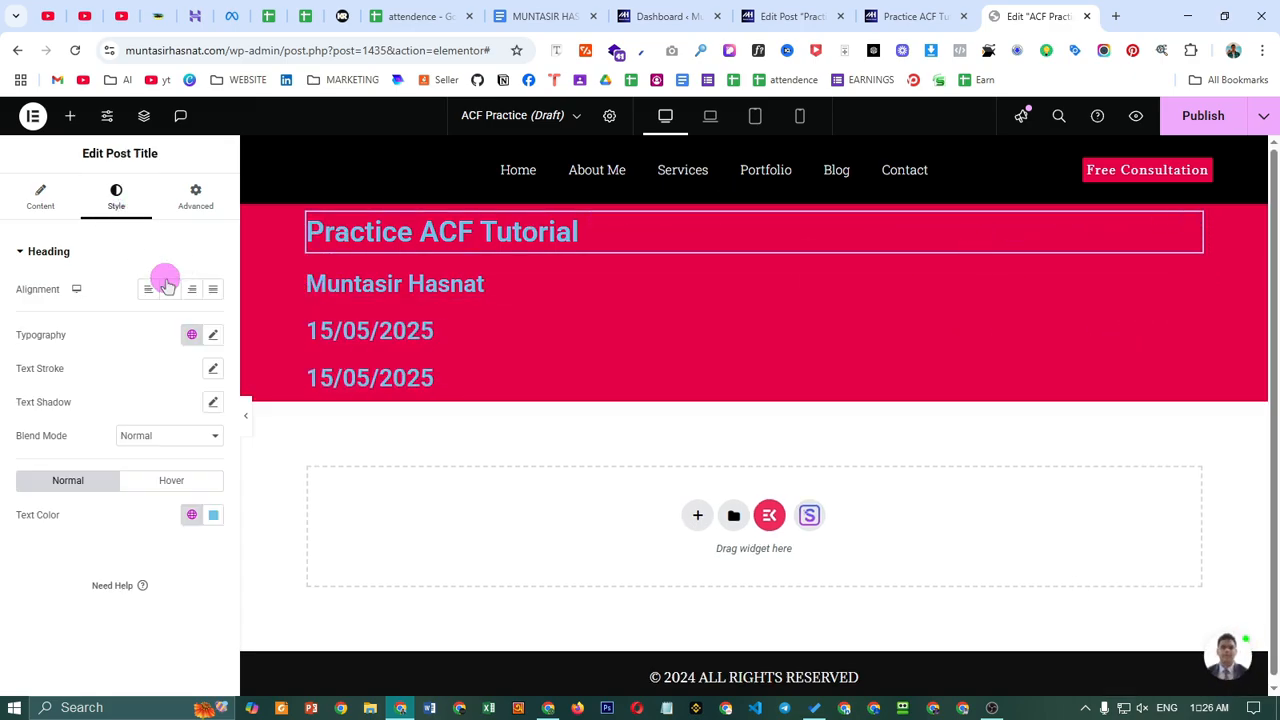
pyautogui.click(171, 292)
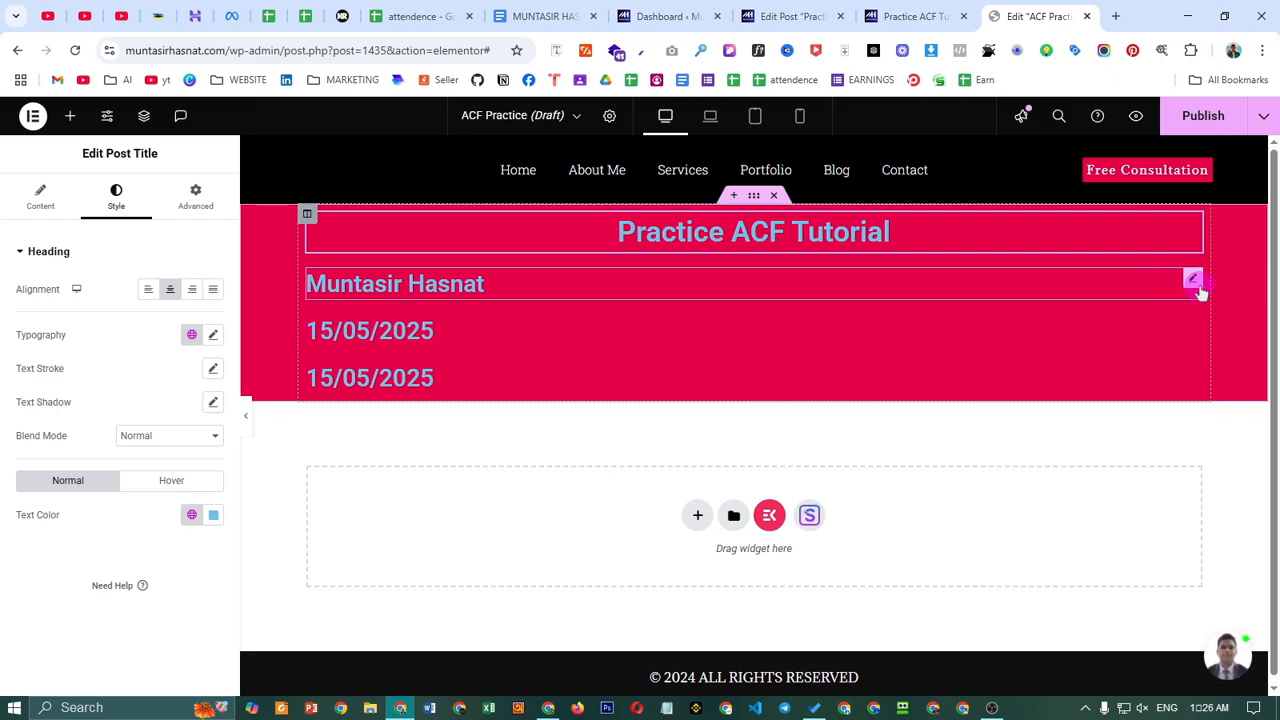
# - Centre the name heading and make its text white
pyautogui.click(1161, 292)
pyautogui.click(40, 197)
pyautogui.click(110, 200)
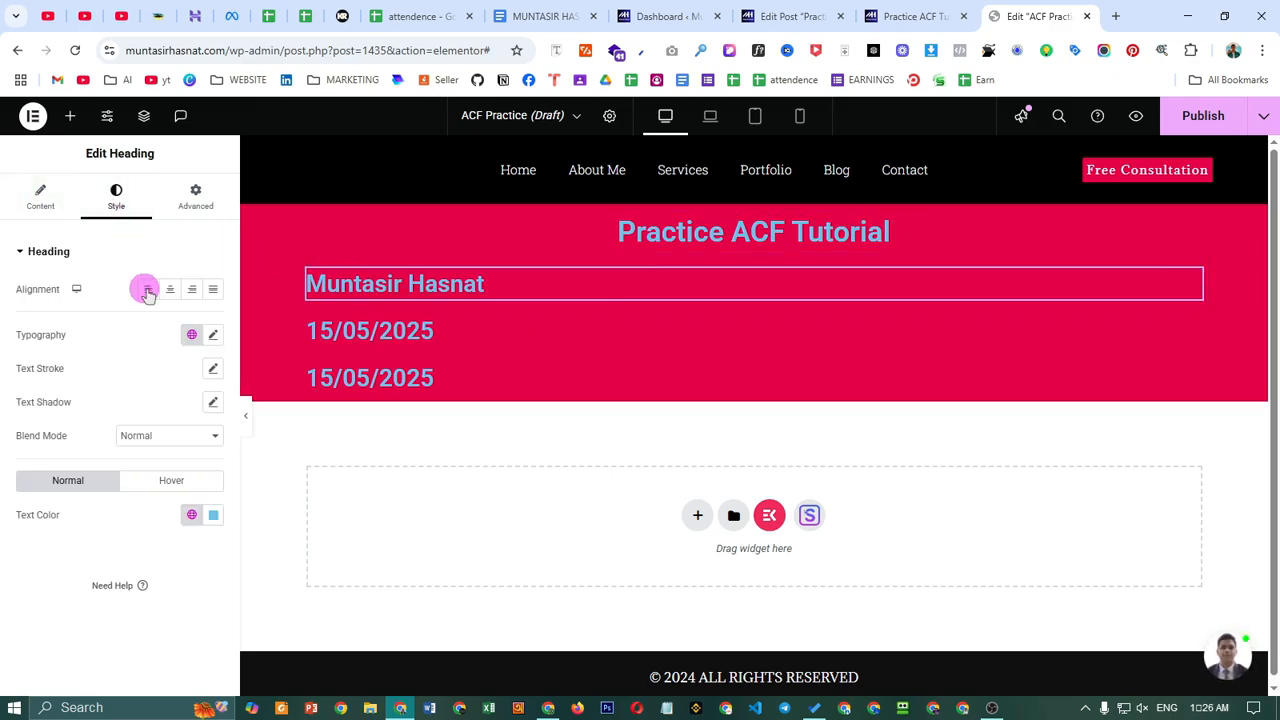
pyautogui.click(170, 289)
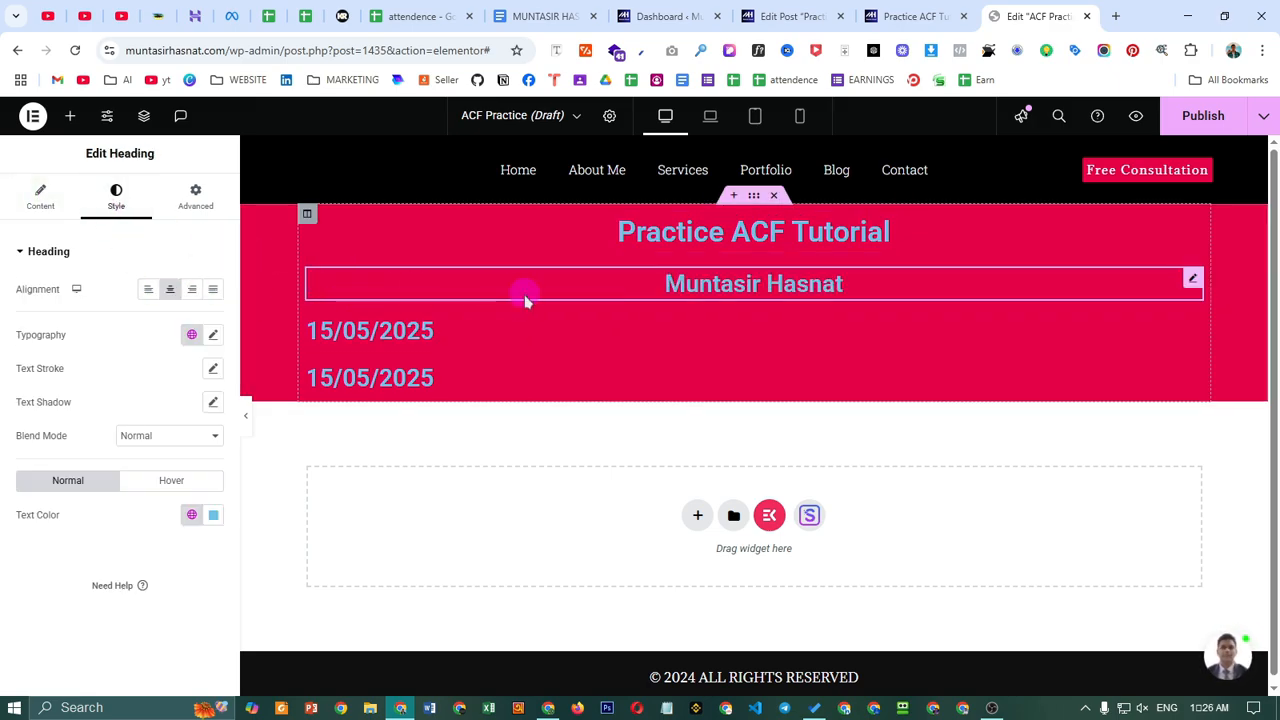
pyautogui.click(191, 334)
pyautogui.click(212, 336)
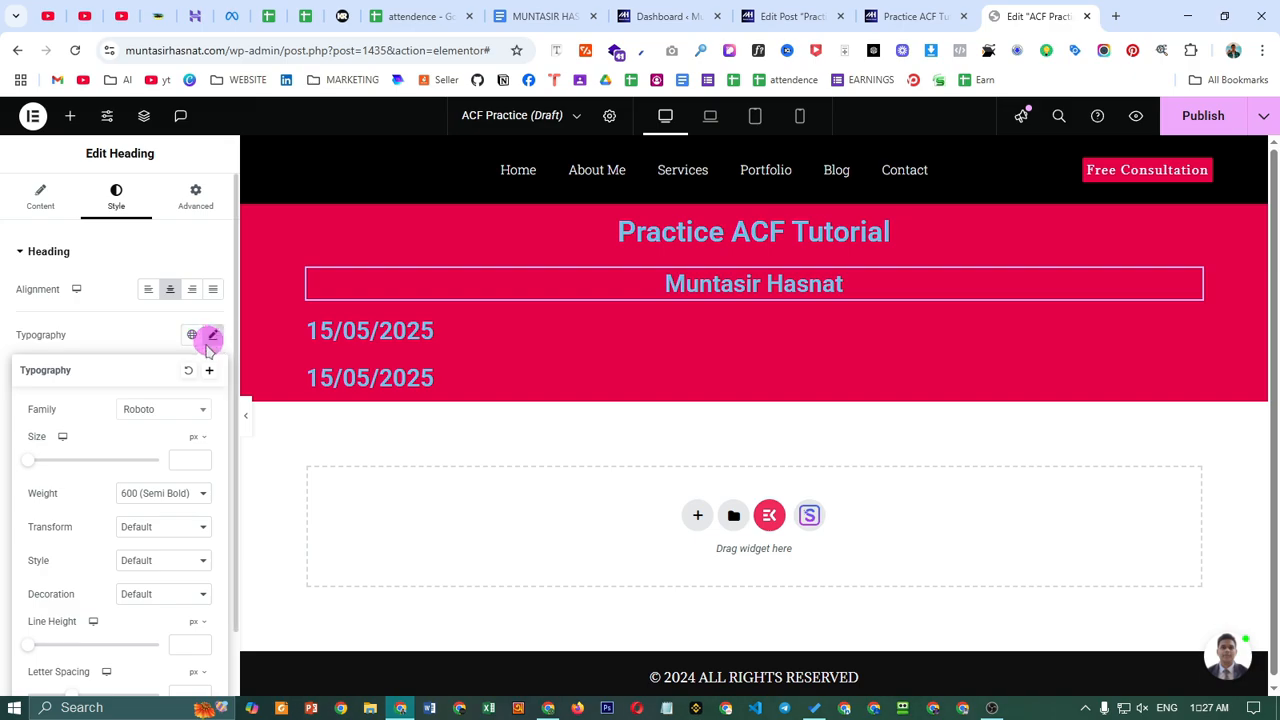
pyautogui.click(110, 342)
pyautogui.click(213, 514)
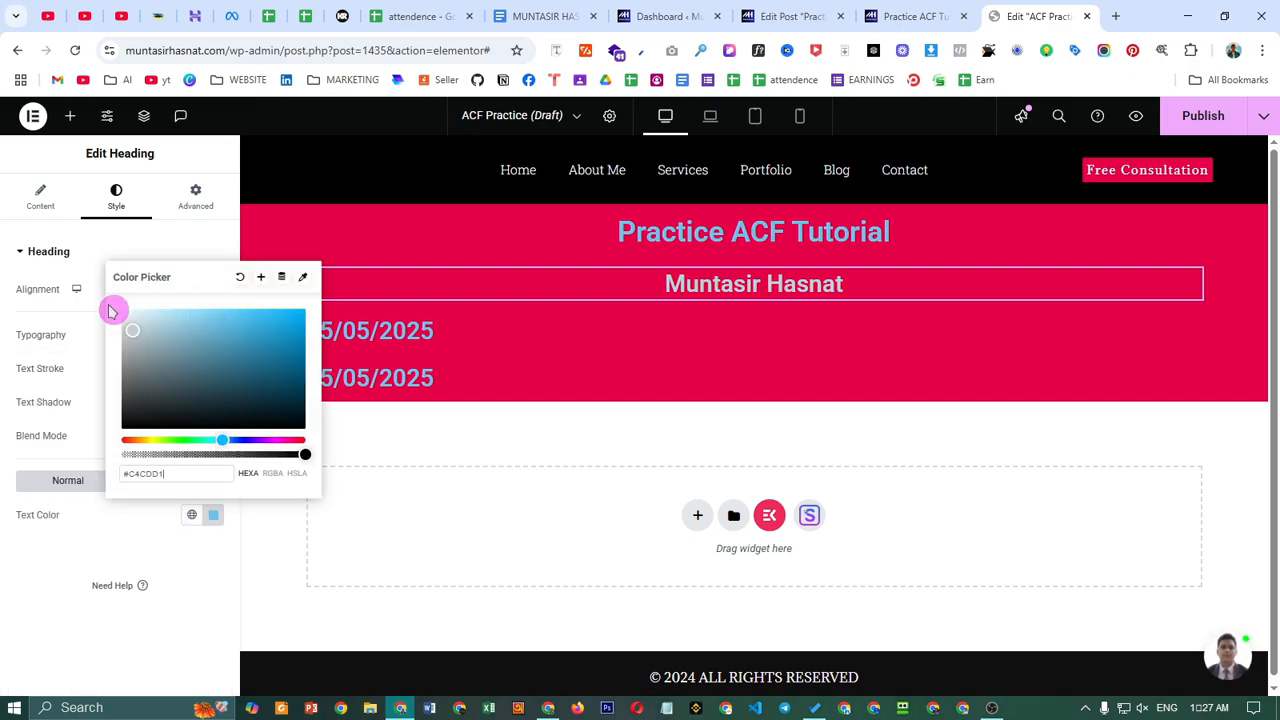
pyautogui.moveTo(111, 311); pyautogui.dragTo(117, 266)
pyautogui.click(108, 252)
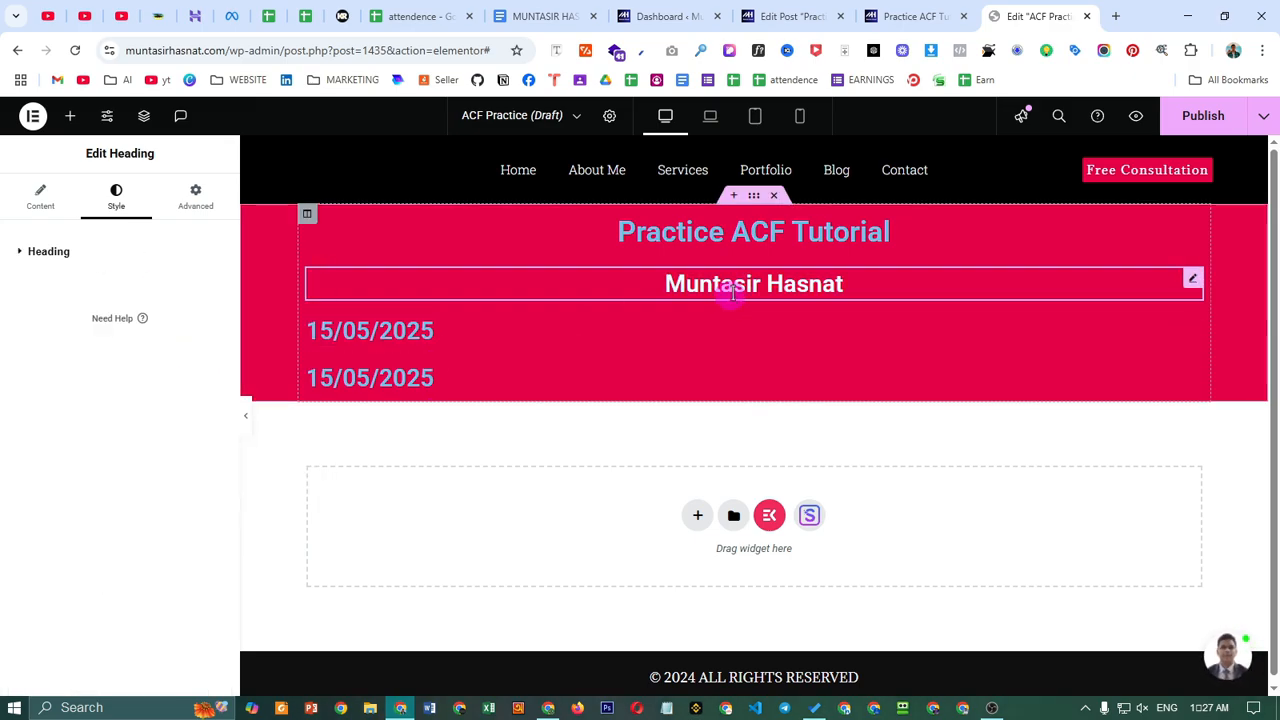
# - Copy the name heading's style and paste it onto both date headings
pyautogui.click(866, 235)
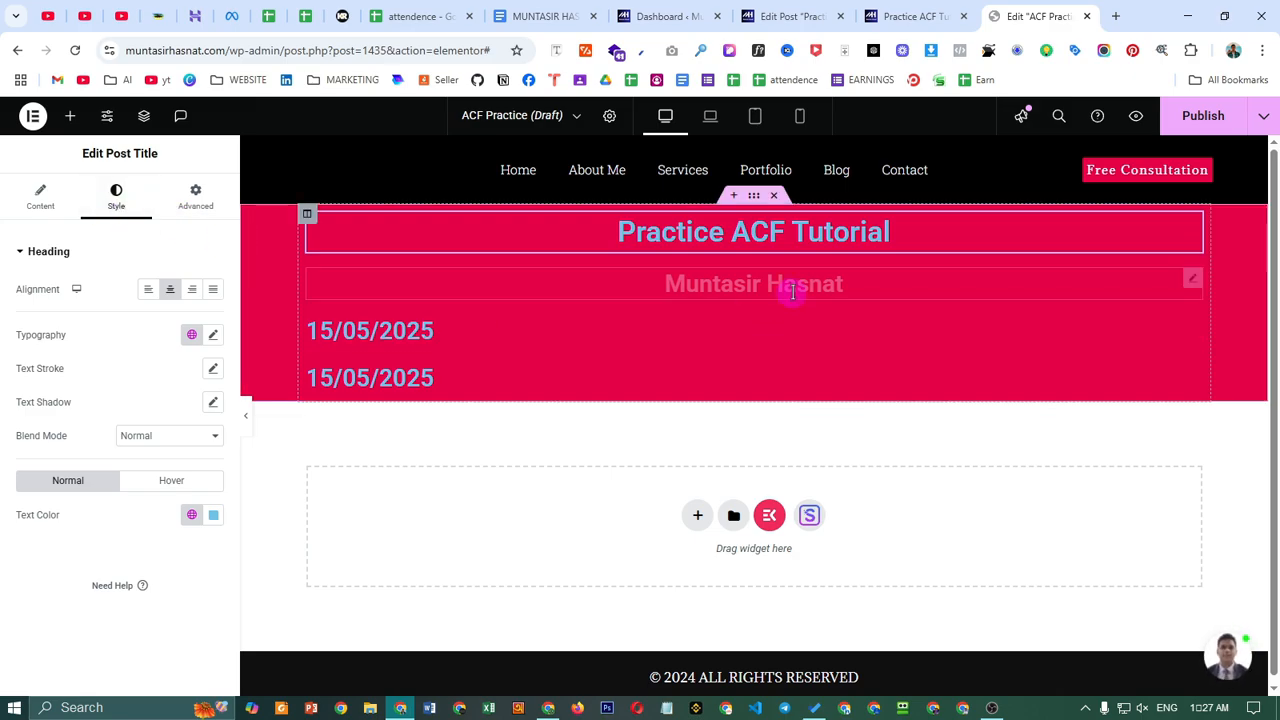
pyautogui.click(1190, 277)
pyautogui.rightClick(1190, 278)
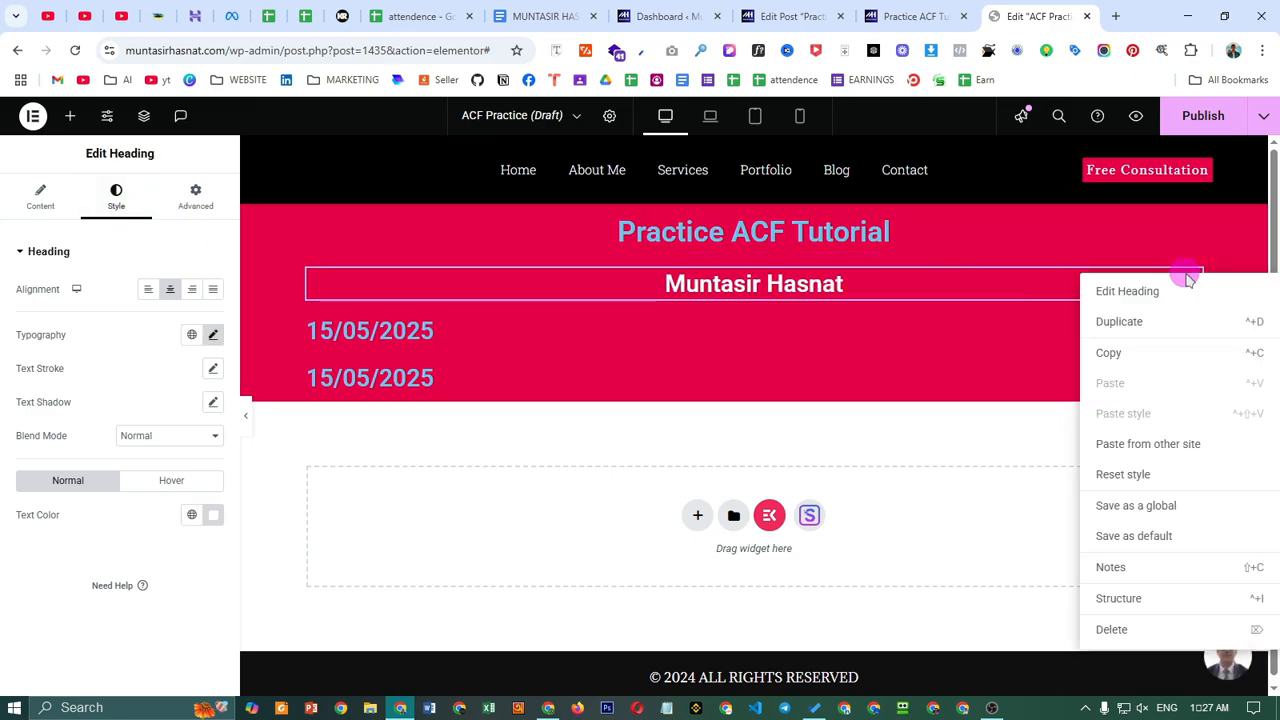
pyautogui.click(1117, 346)
pyautogui.rightClick(1026, 332)
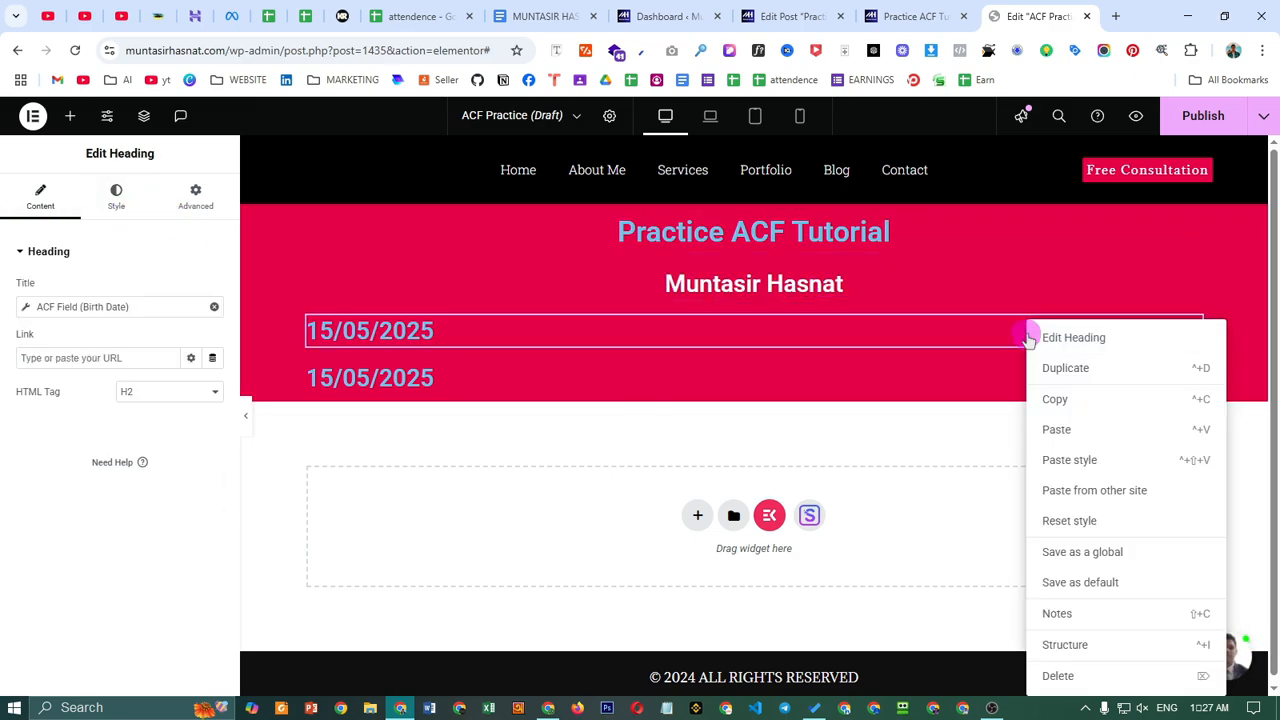
pyautogui.click(1077, 456)
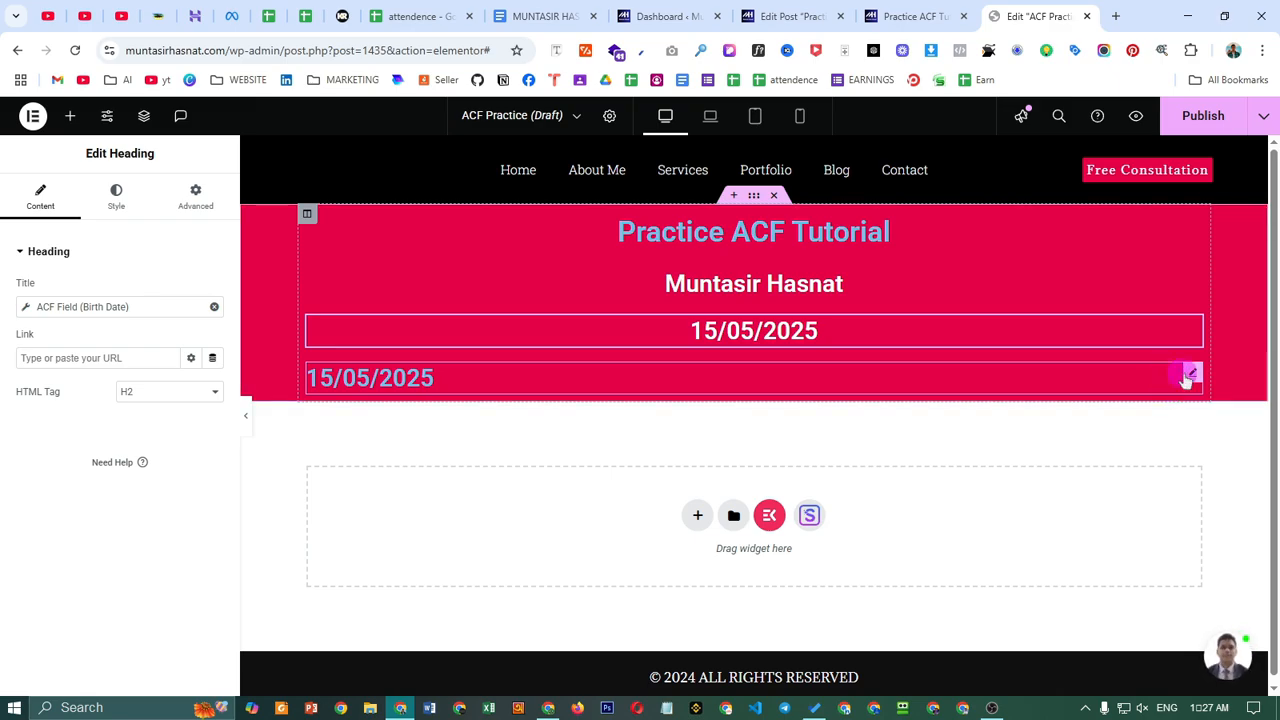
pyautogui.rightClick(1190, 374)
pyautogui.click(1149, 457)
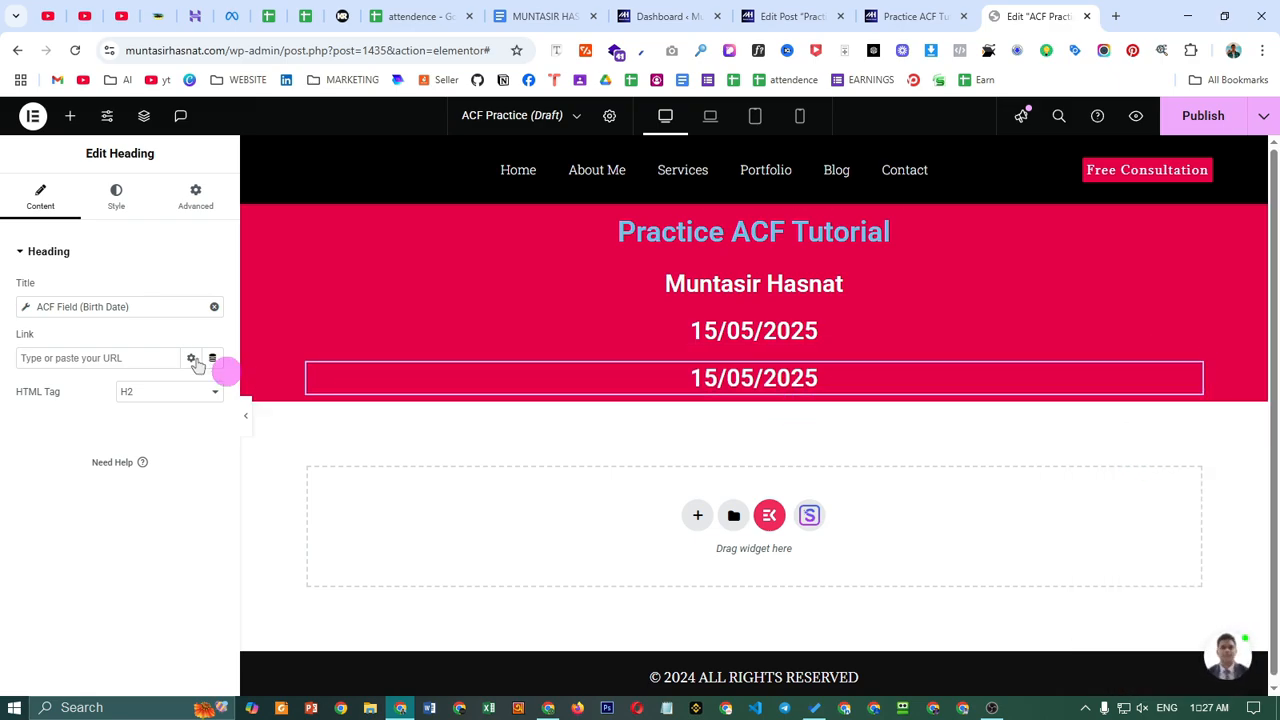
# - Set the heading's ACF field key to Your Email
pyautogui.click(98, 303)
pyautogui.click(137, 381)
pyautogui.click(138, 452)
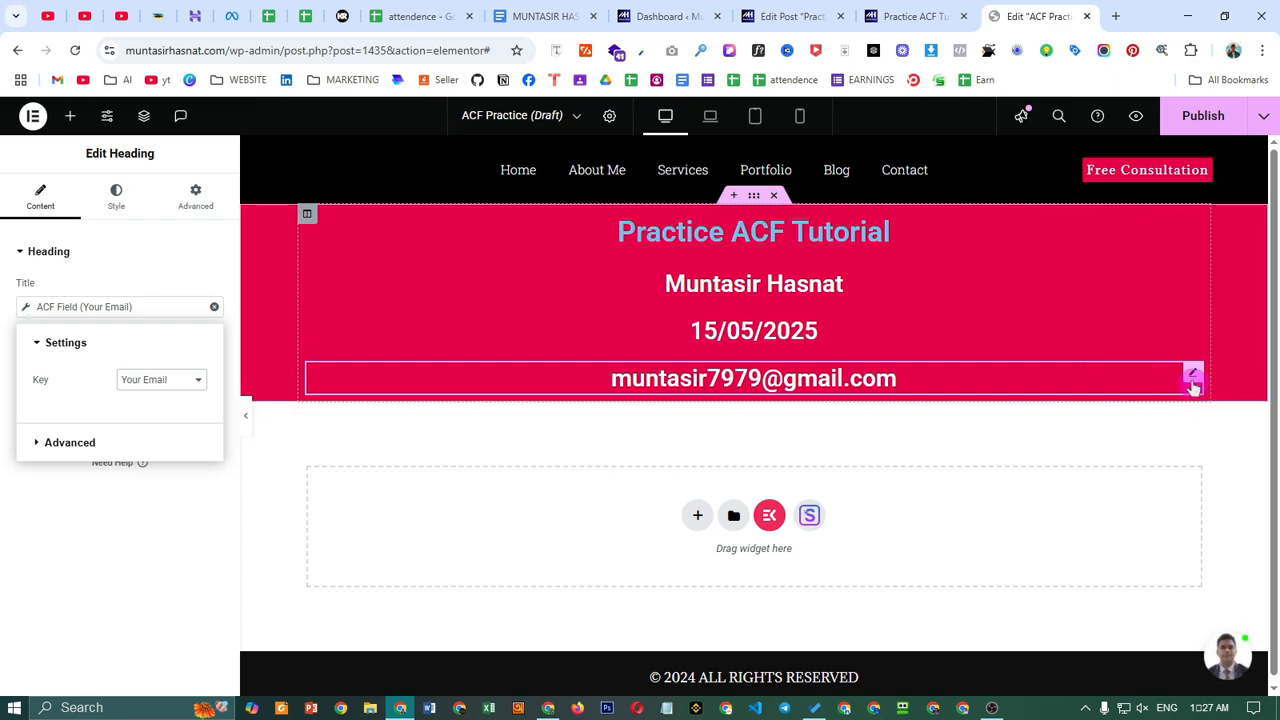
# - Duplicate the email heading and change its ACF field key to Phone Number
pyautogui.rightClick(1193, 388)
pyautogui.click(1151, 371)
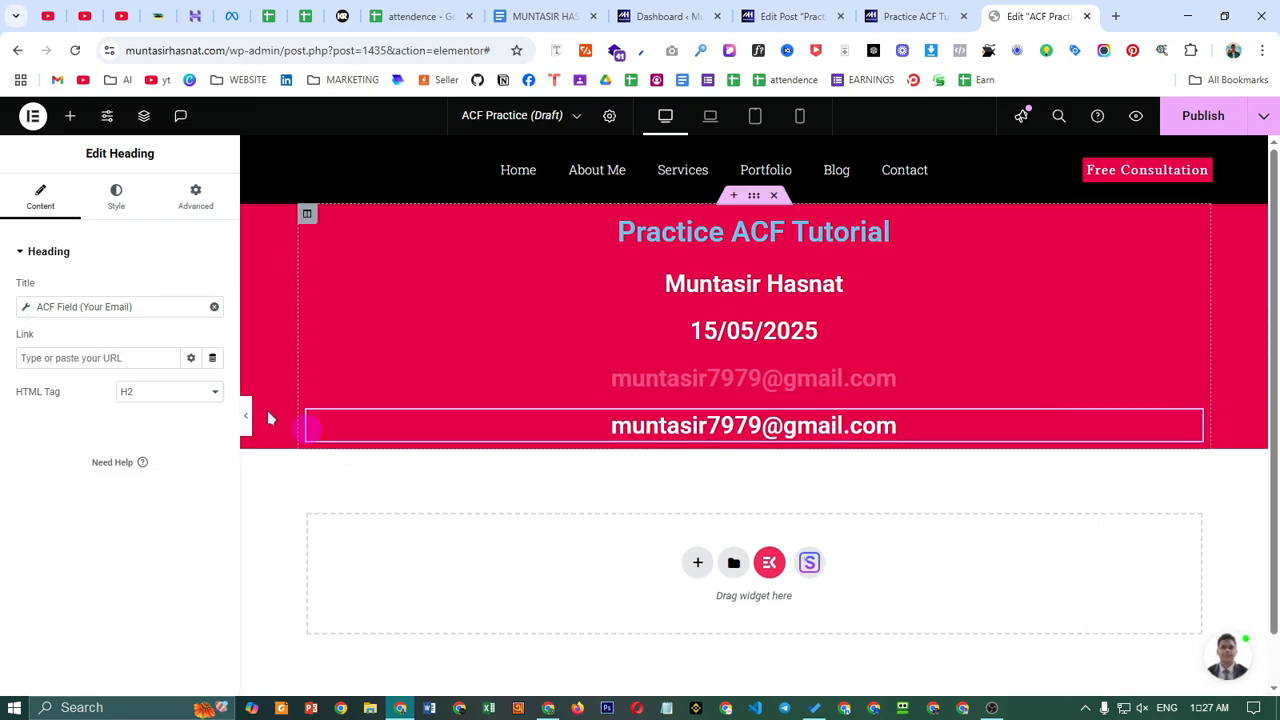
pyautogui.click(101, 307)
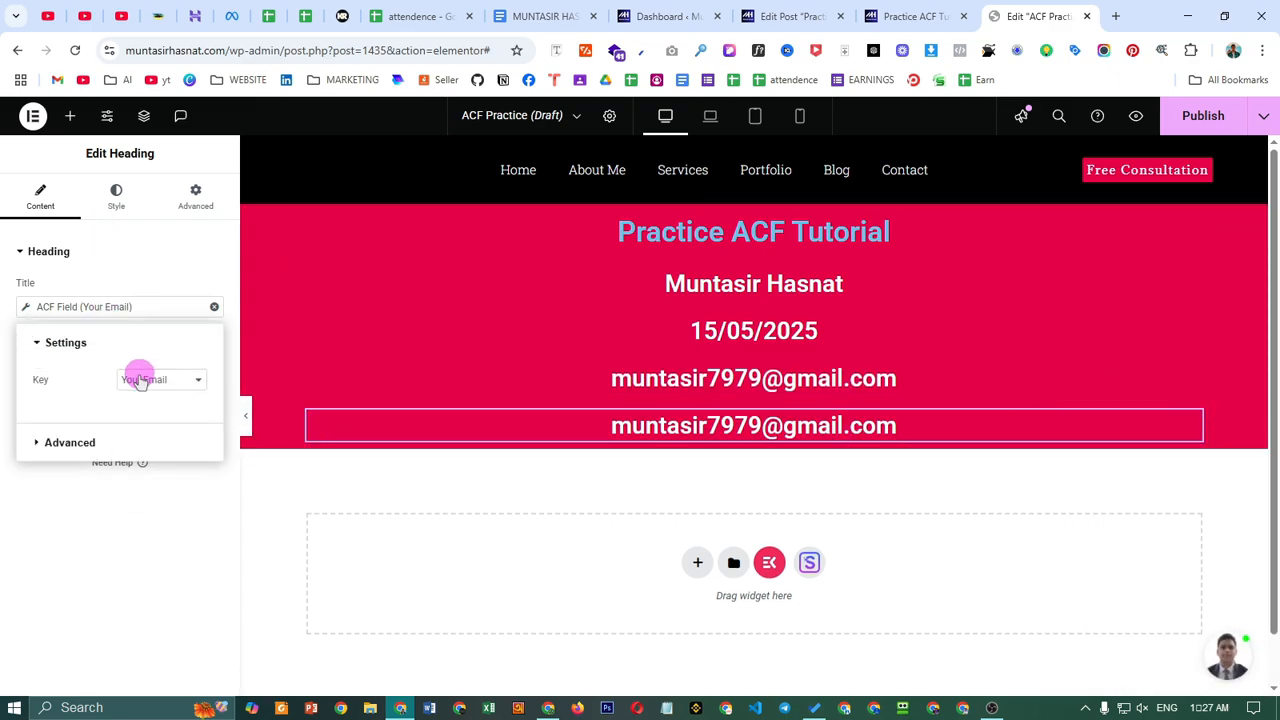
pyautogui.click(140, 380)
pyautogui.click(164, 474)
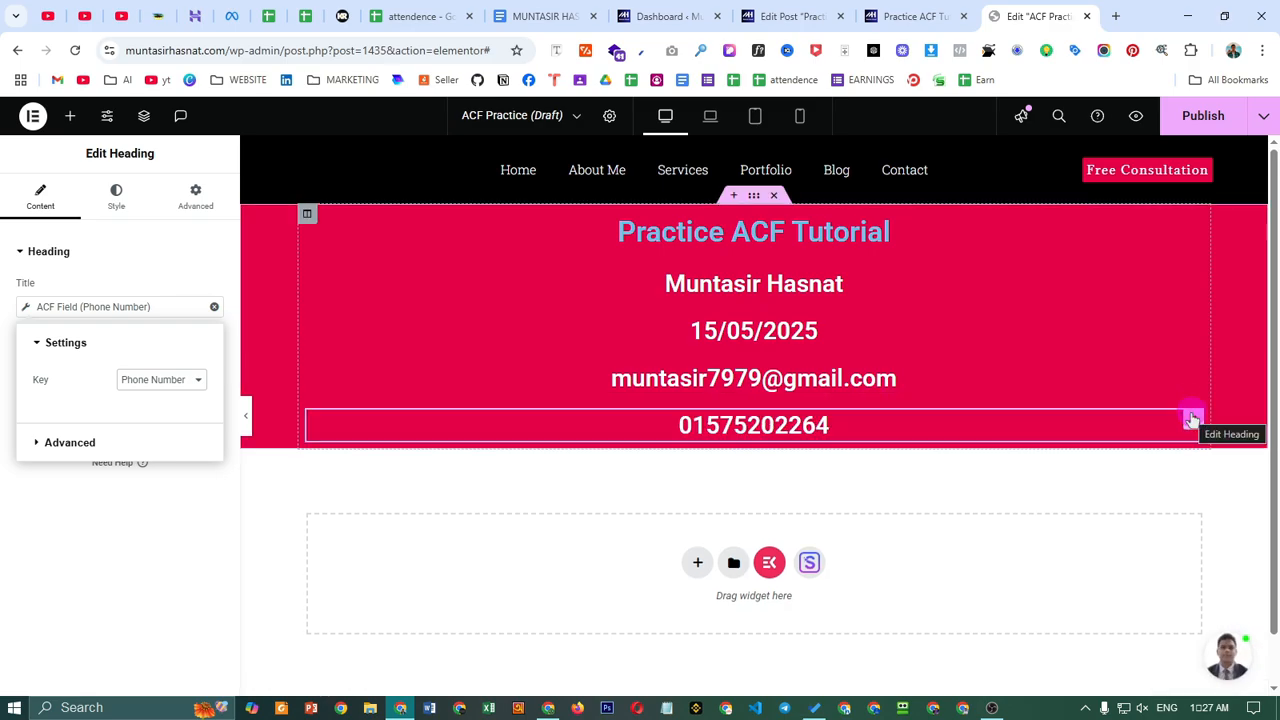
# - Duplicate the phone heading and change its ACF field key to Your Message
pyautogui.rightClick(1192, 420)
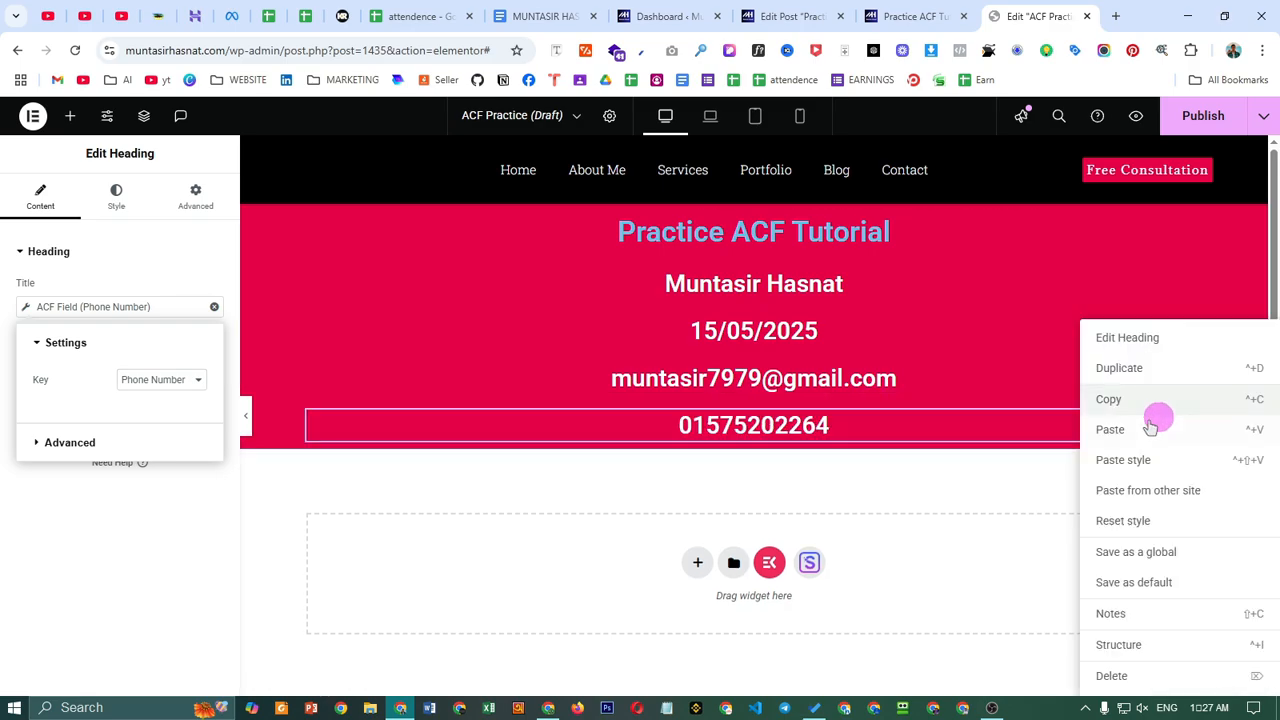
pyautogui.click(1131, 366)
pyautogui.click(109, 306)
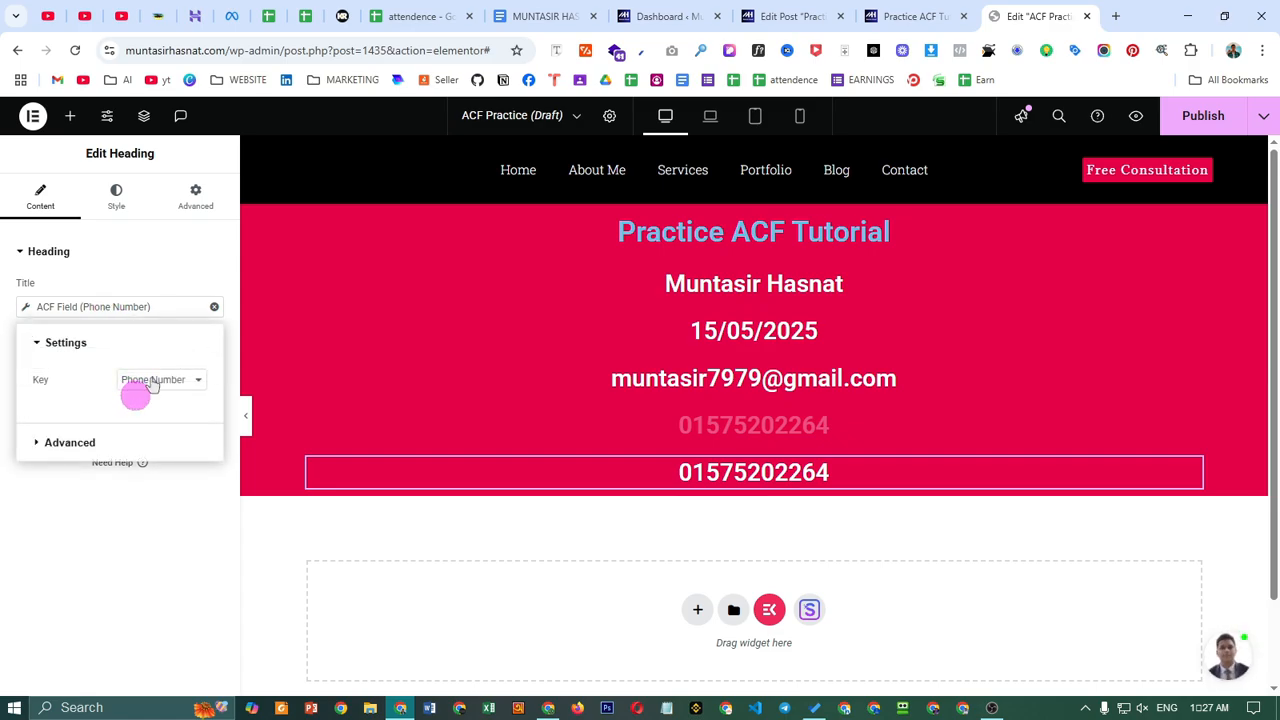
pyautogui.click(145, 382)
pyautogui.click(150, 491)
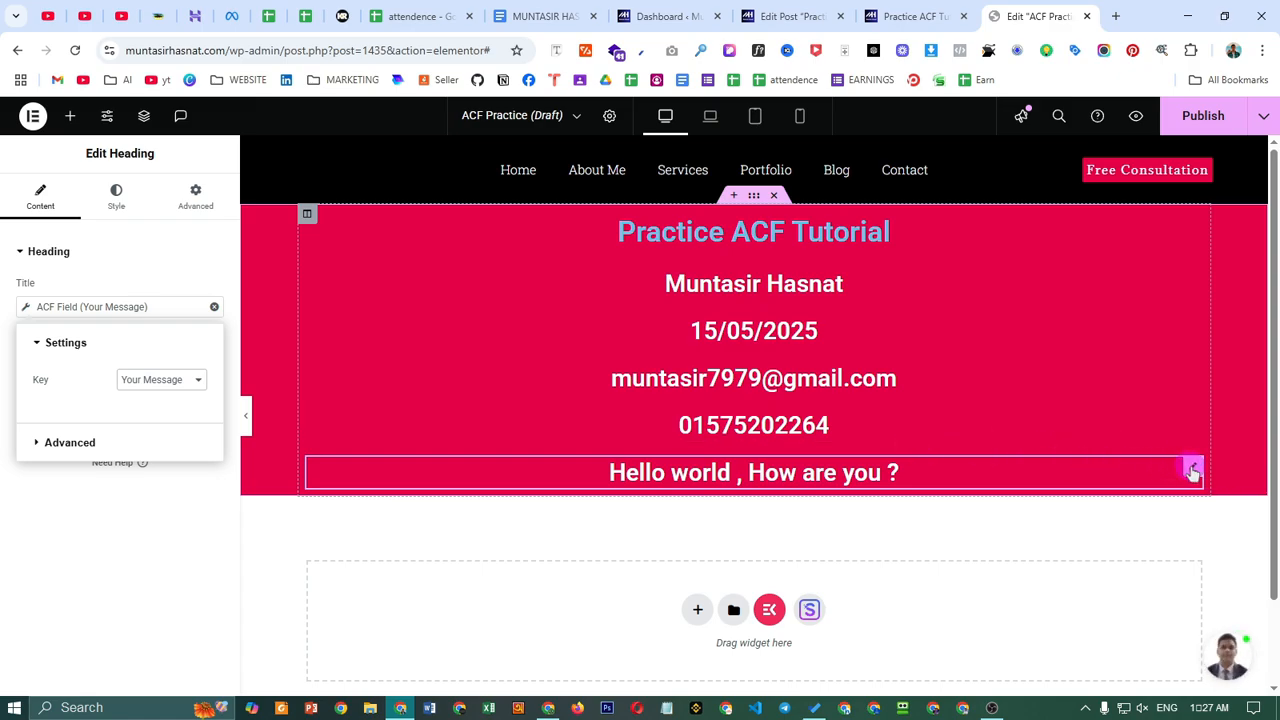
pyautogui.click(150, 560)
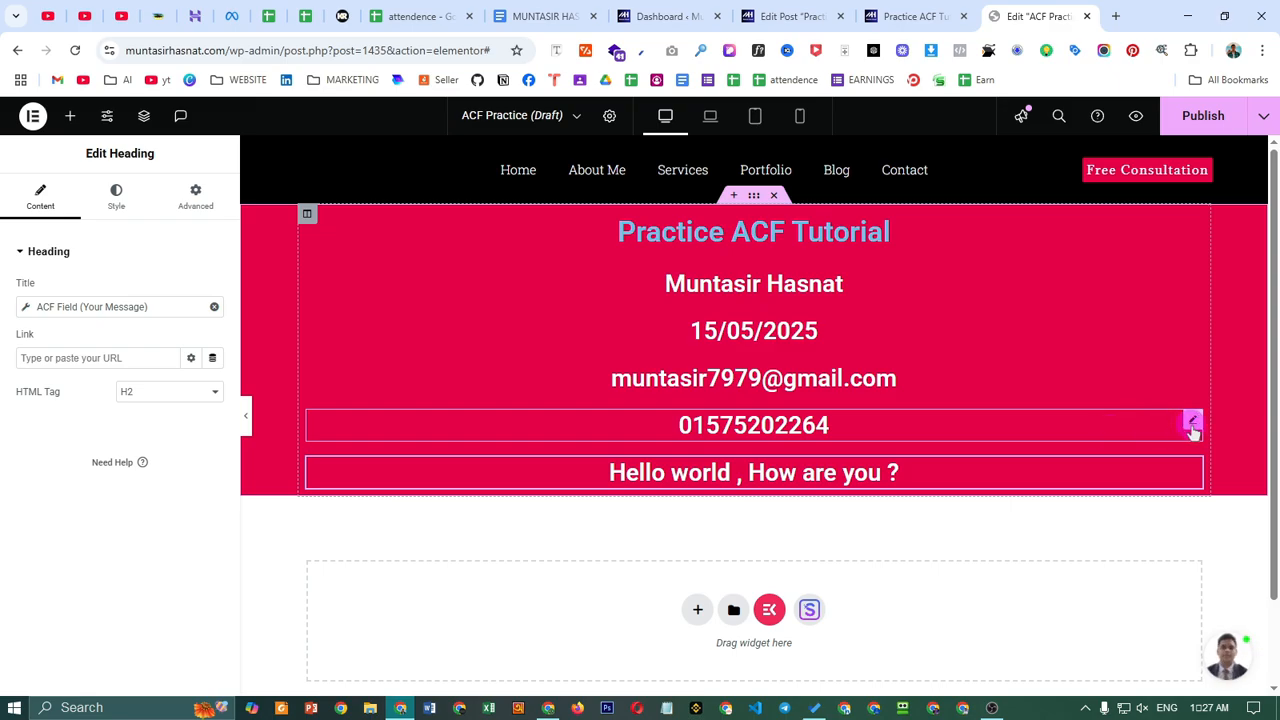
# - Place an Image widget below the phone number heading
pyautogui.click(70, 116)
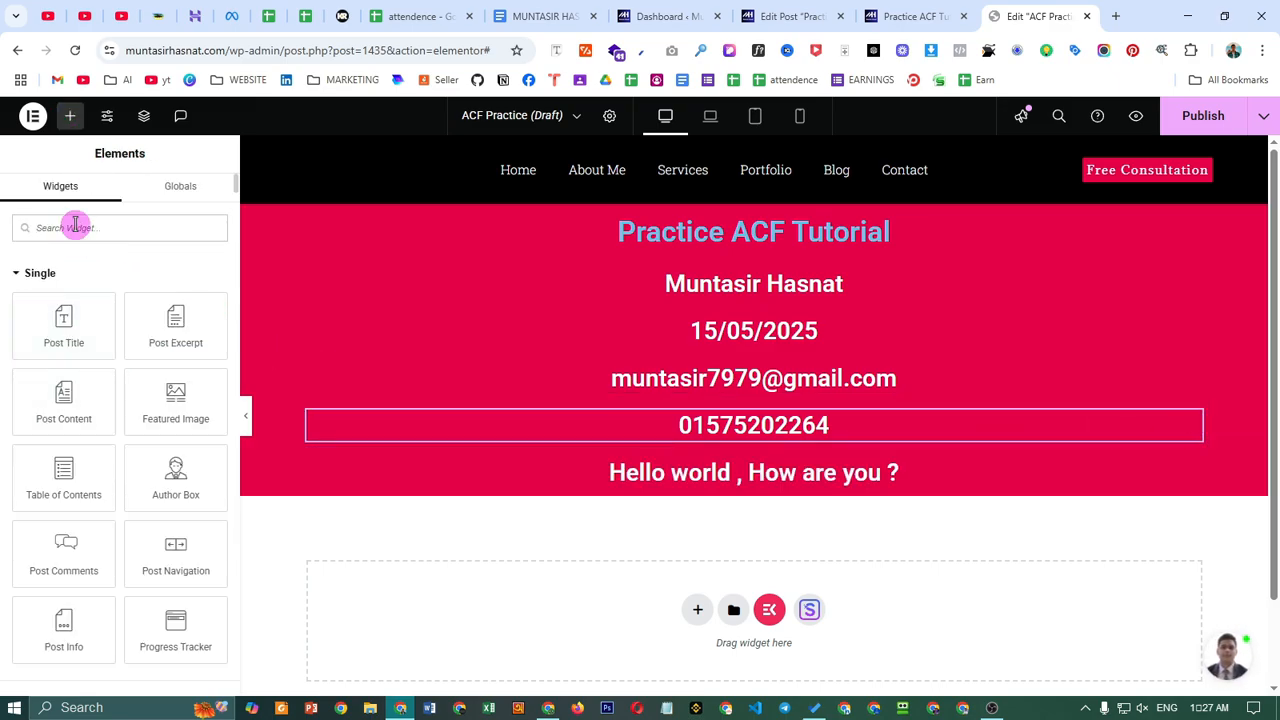
pyautogui.write('image')
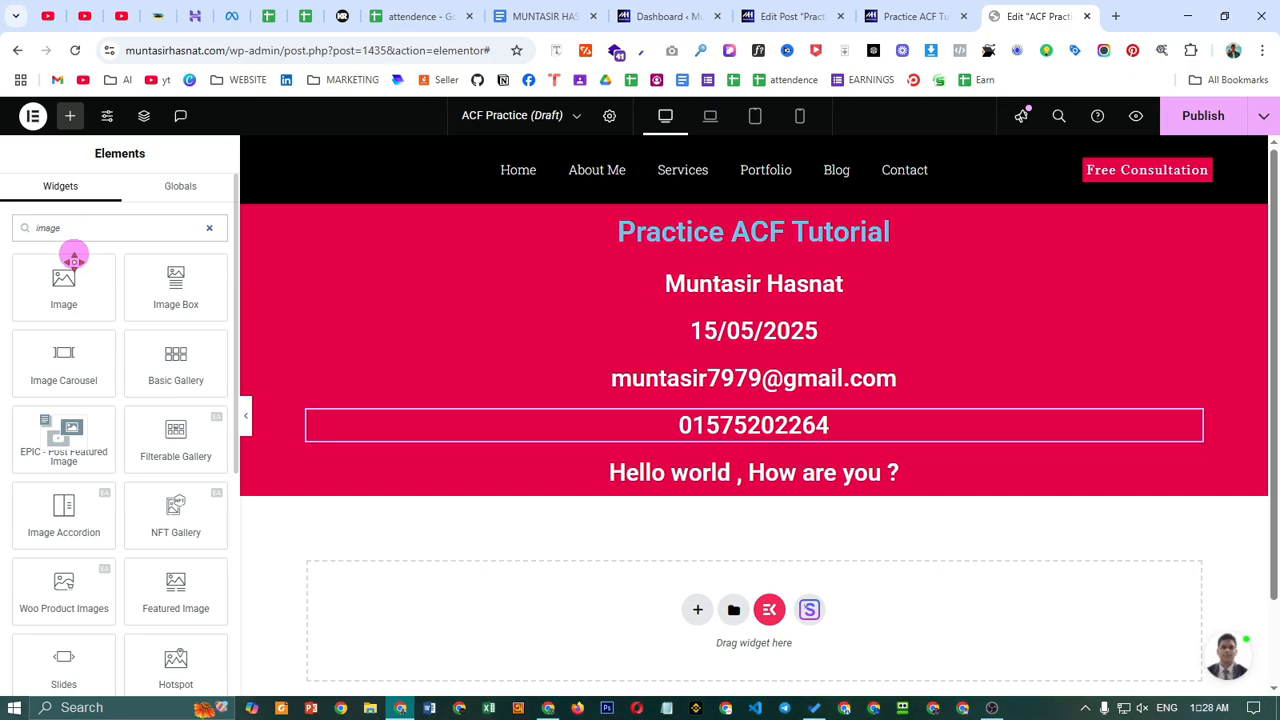
pyautogui.moveTo(74, 258); pyautogui.dragTo(855, 445)
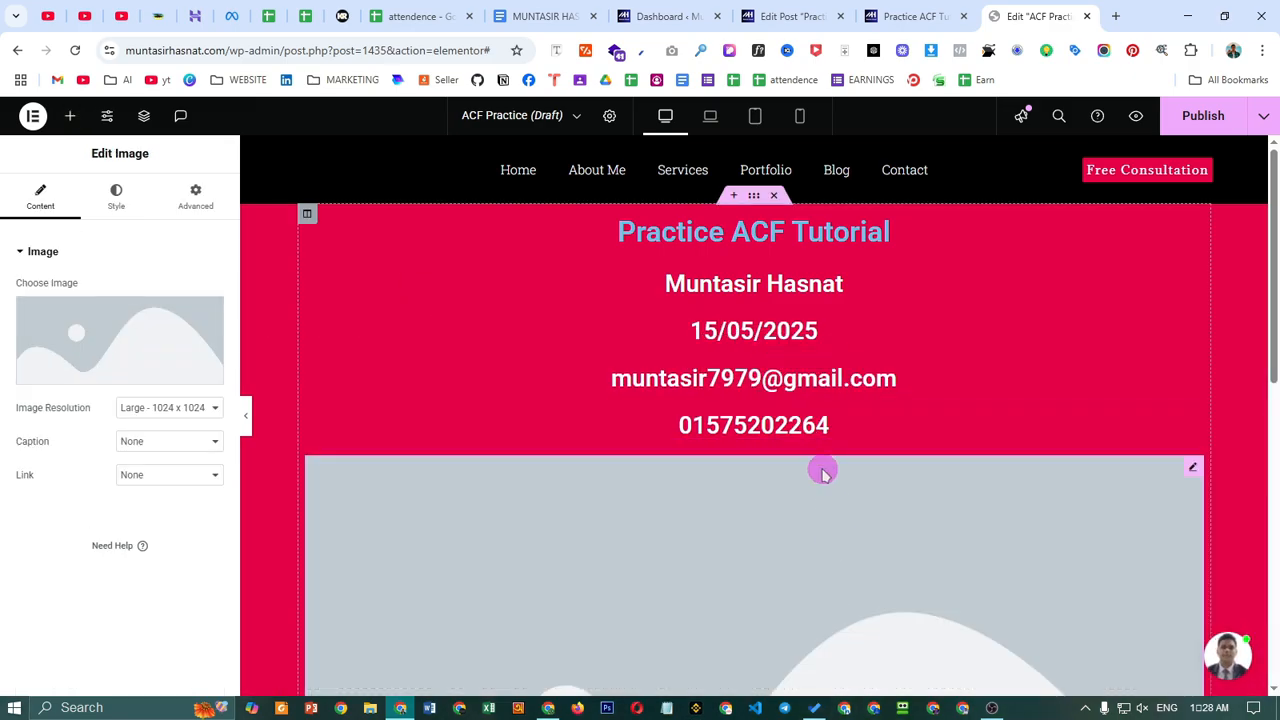
pyautogui.scroll(-4, 822, 472)
pyautogui.scroll(3, 937, 543)
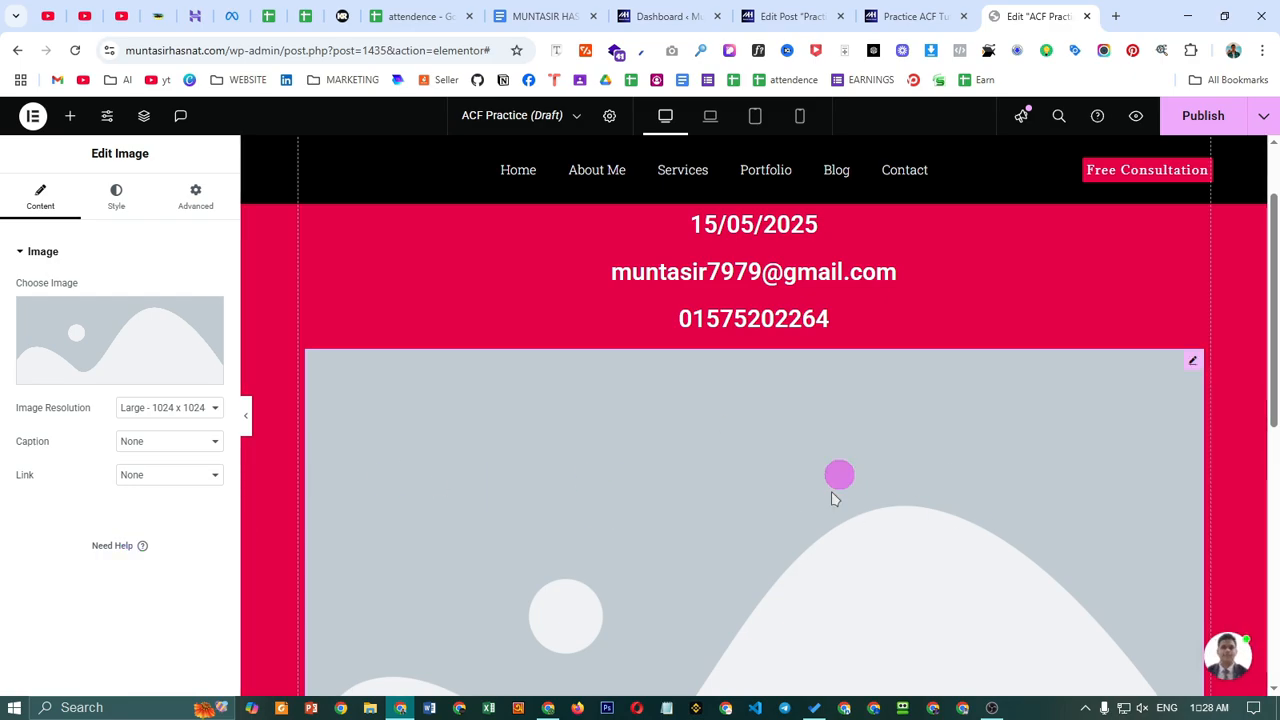
pyautogui.scroll(-2, 845, 460)
pyautogui.scroll(1, 707, 492)
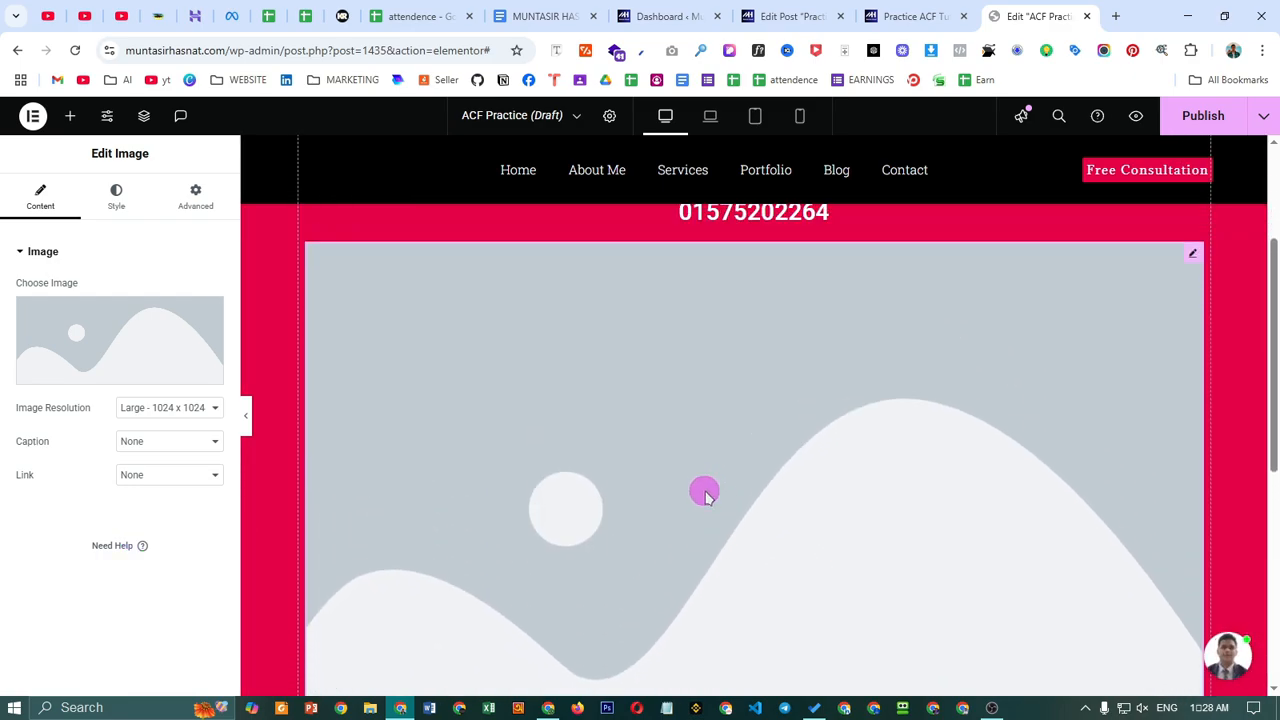
# - Switch the image to a dynamic ACF Image Field source, leaving no fallback image
pyautogui.moveTo(149, 370)
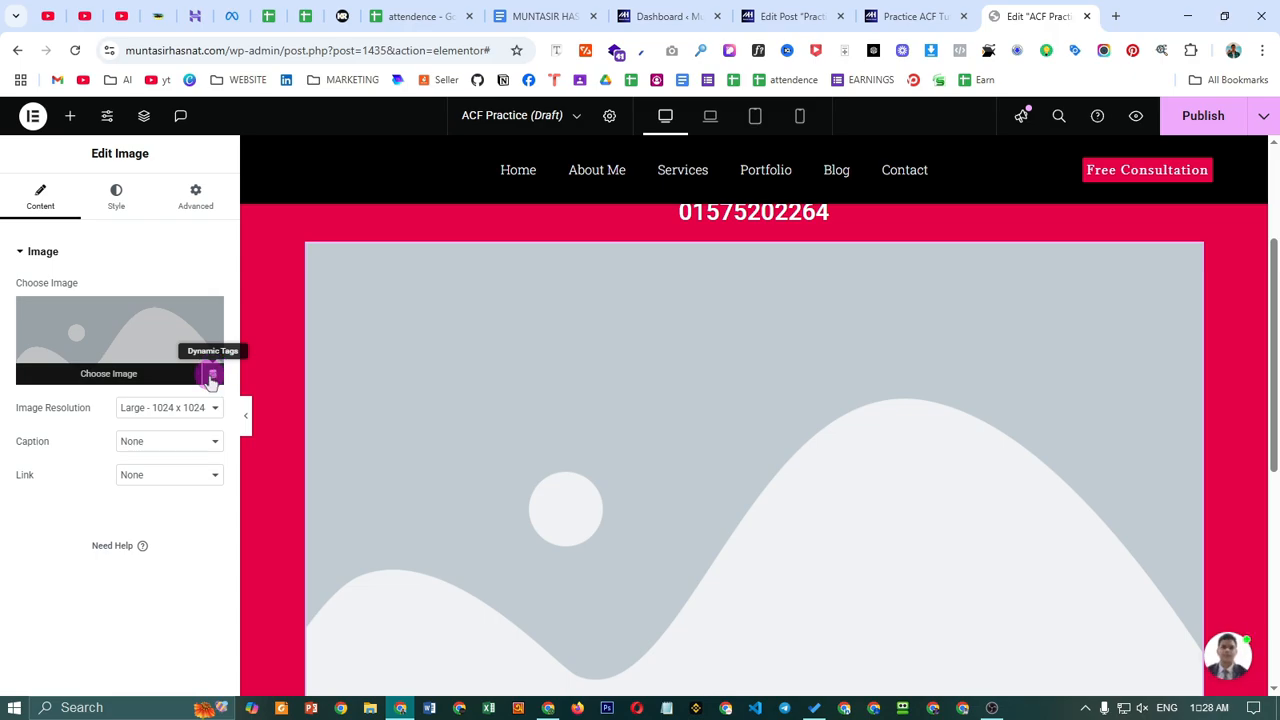
pyautogui.click(212, 376)
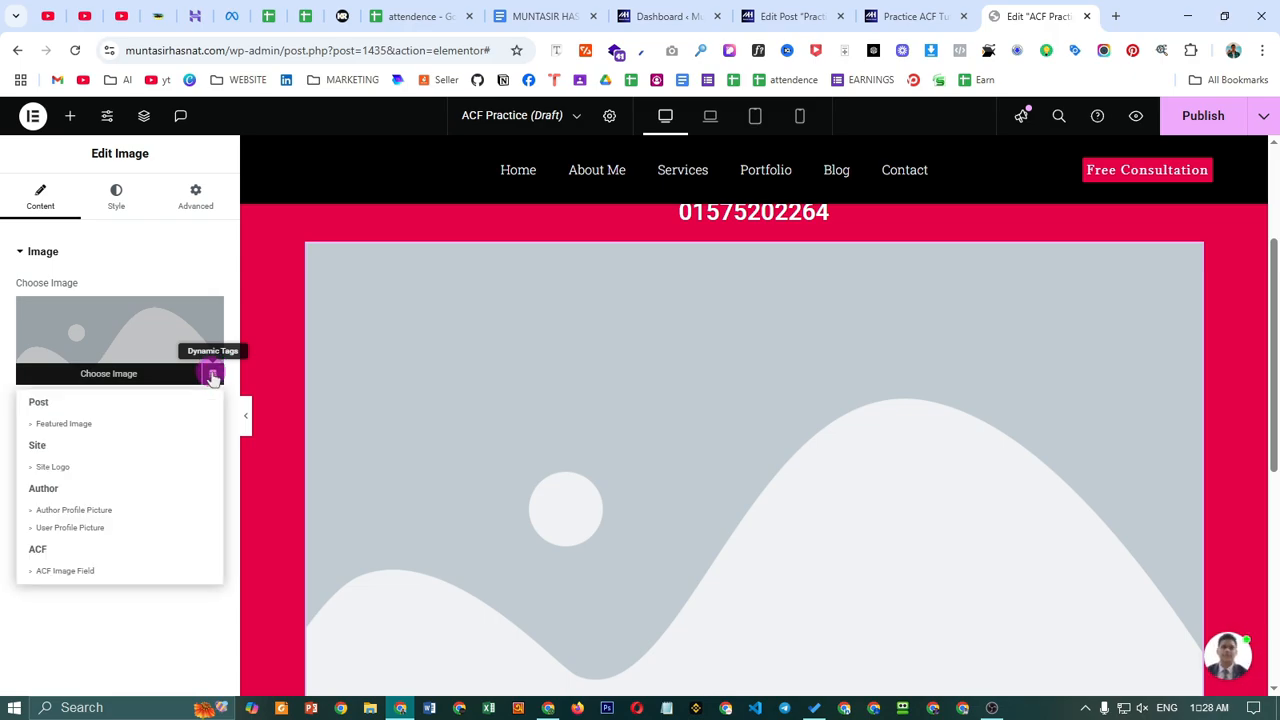
pyautogui.click(65, 571)
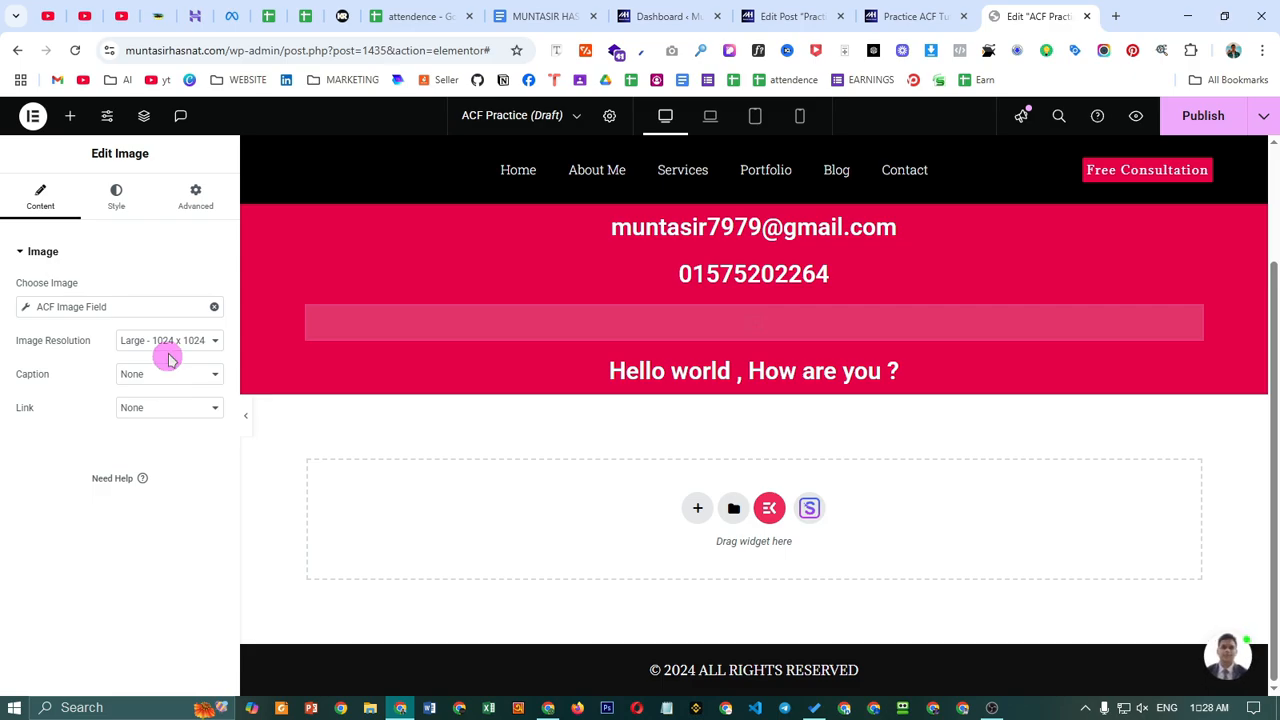
pyautogui.click(78, 307)
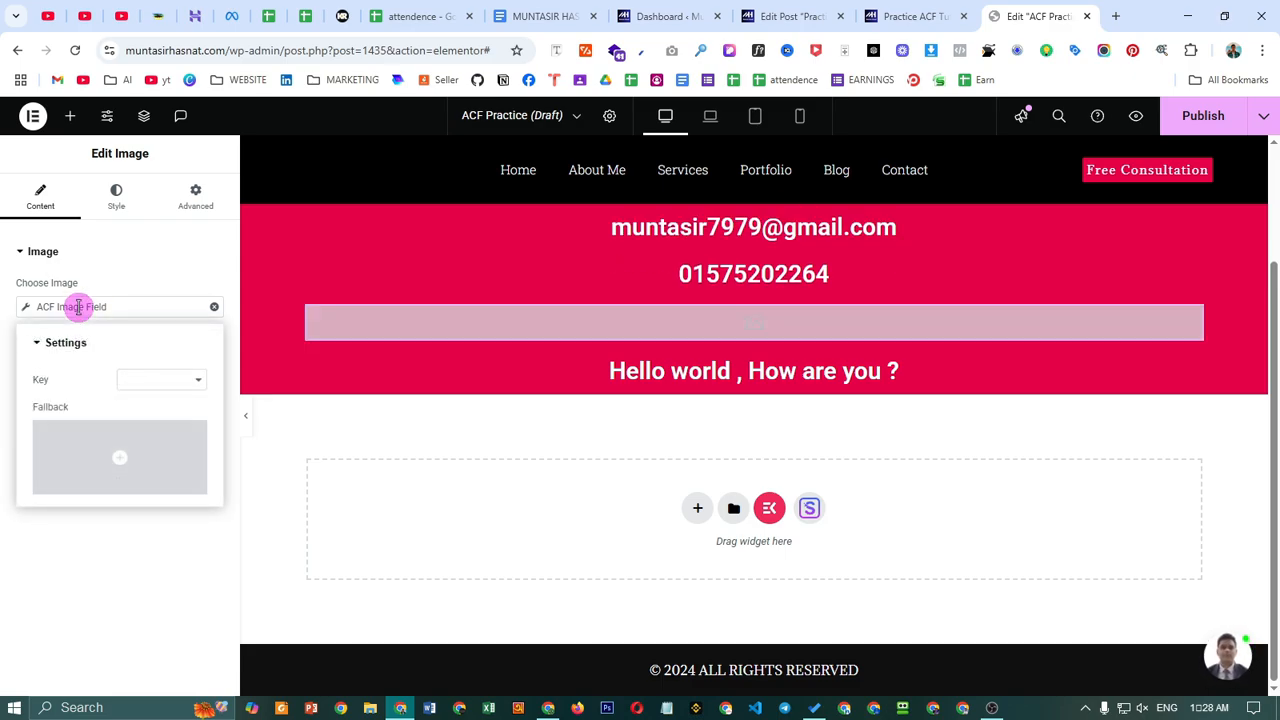
pyautogui.click(128, 452)
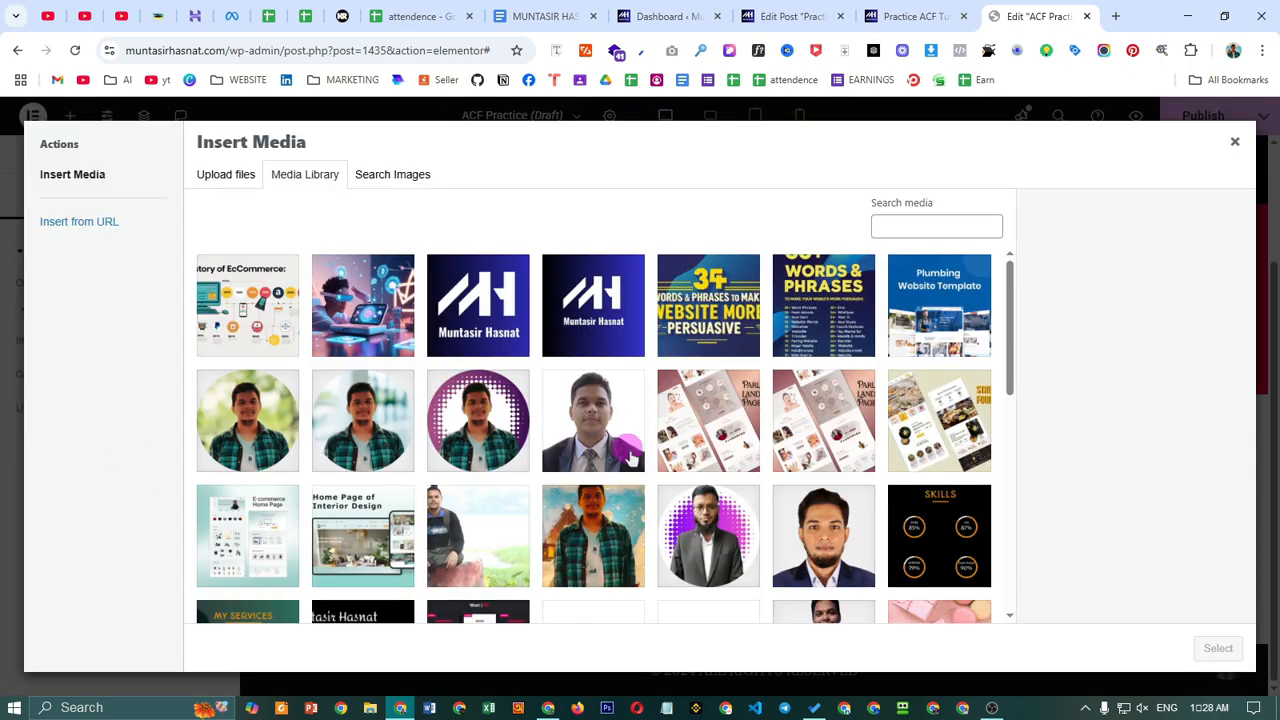
pyautogui.scroll(-6, 636, 467)
pyautogui.scroll(6, 646, 478)
pyautogui.click(1234, 141)
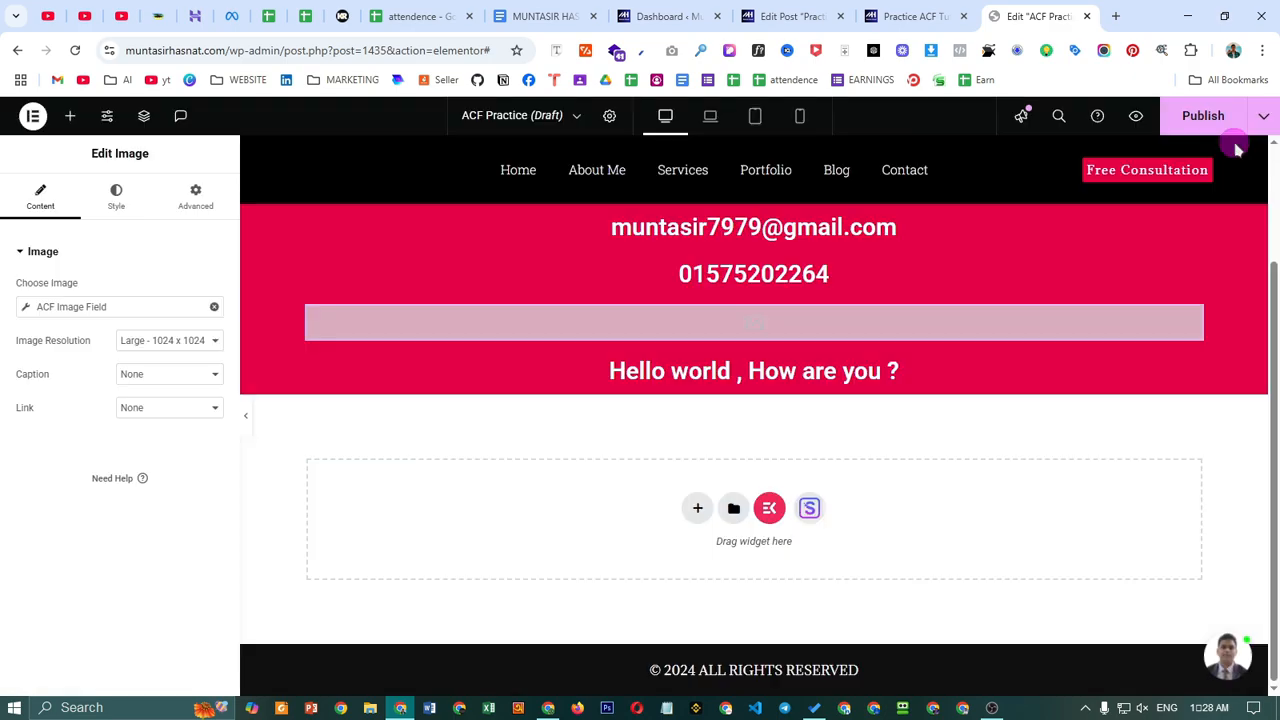
# - Set the ACF image field key to Your Image
pyautogui.click(119, 309)
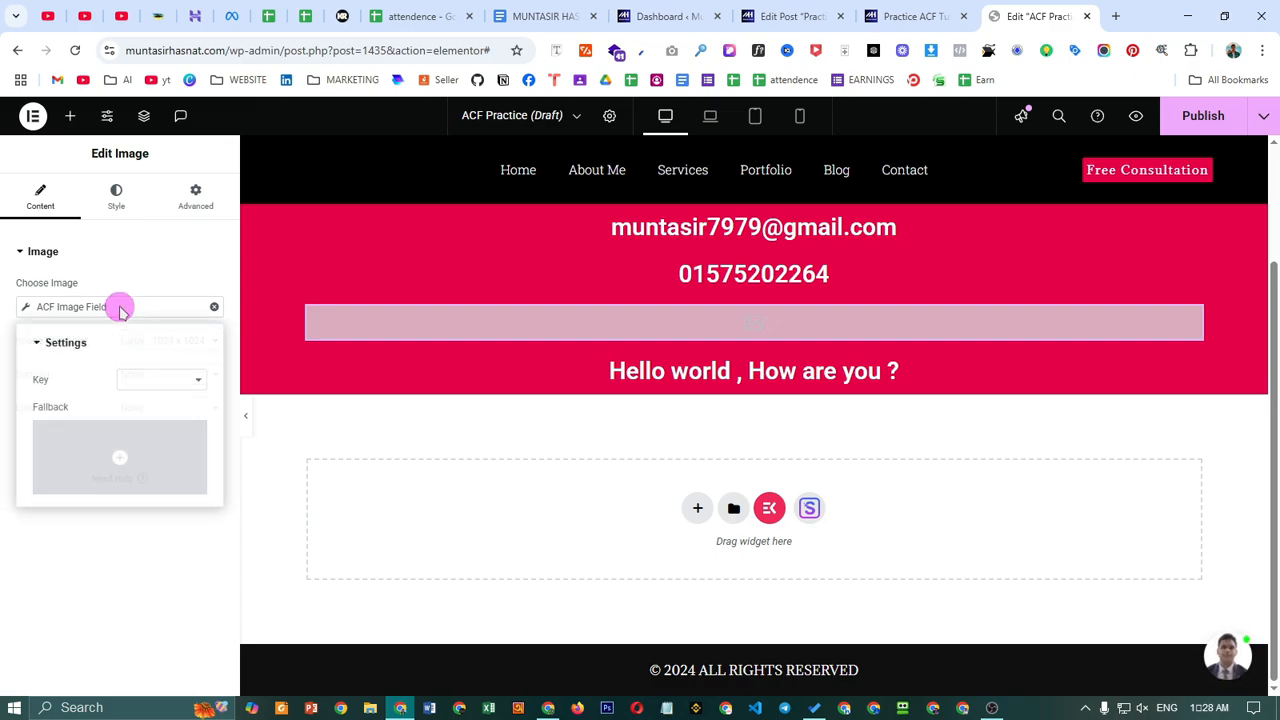
pyautogui.click(145, 385)
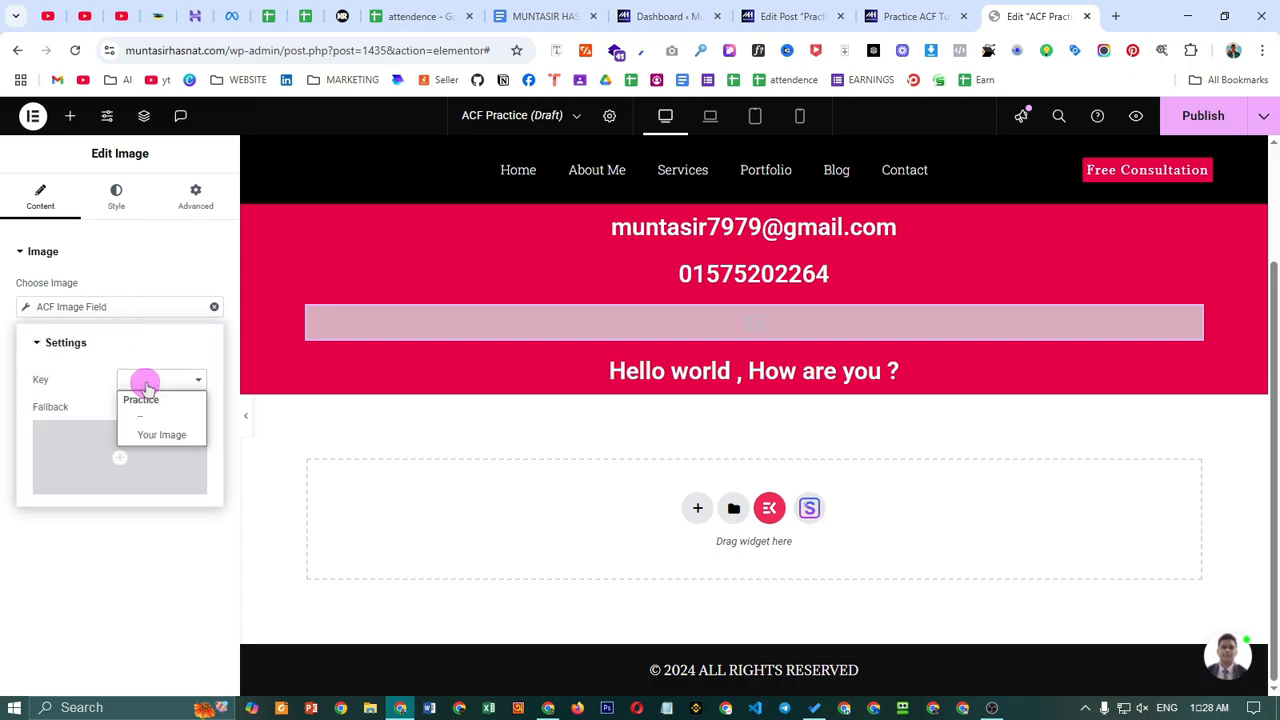
pyautogui.click(168, 437)
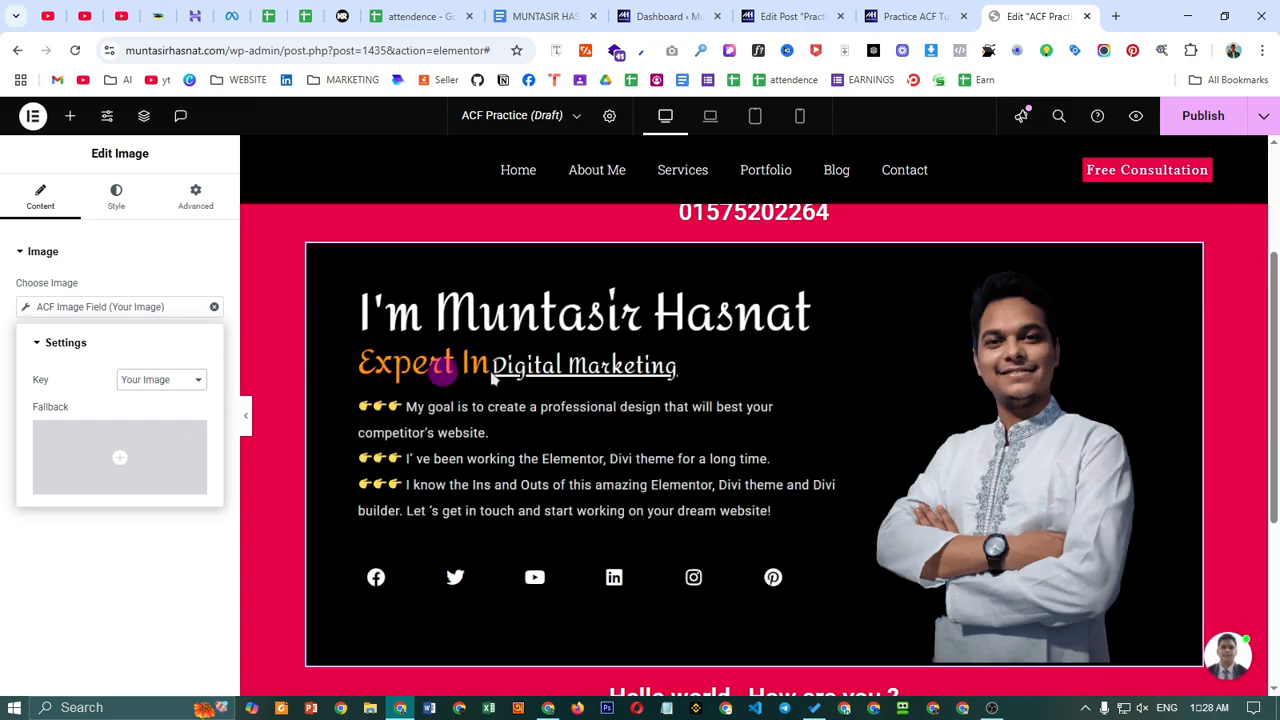
pyautogui.scroll(3, 1000, 472)
pyautogui.scroll(-3, 850, 440)
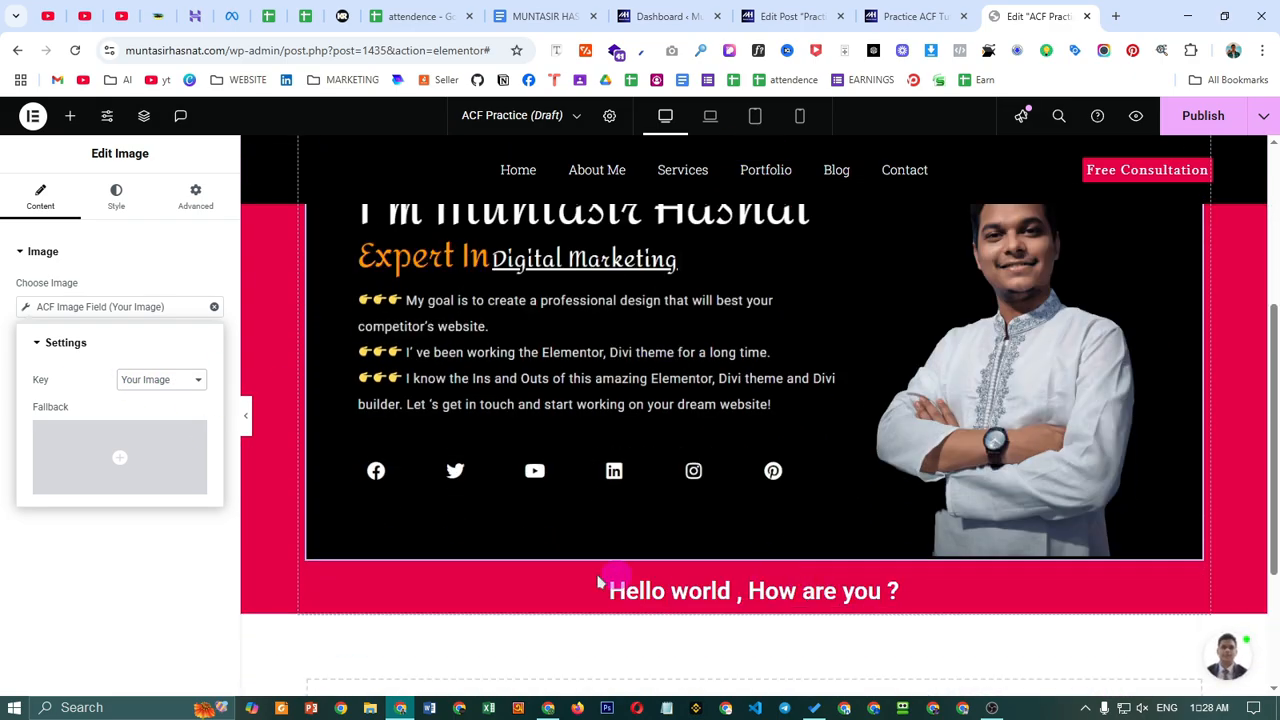
pyautogui.moveTo(137, 452)
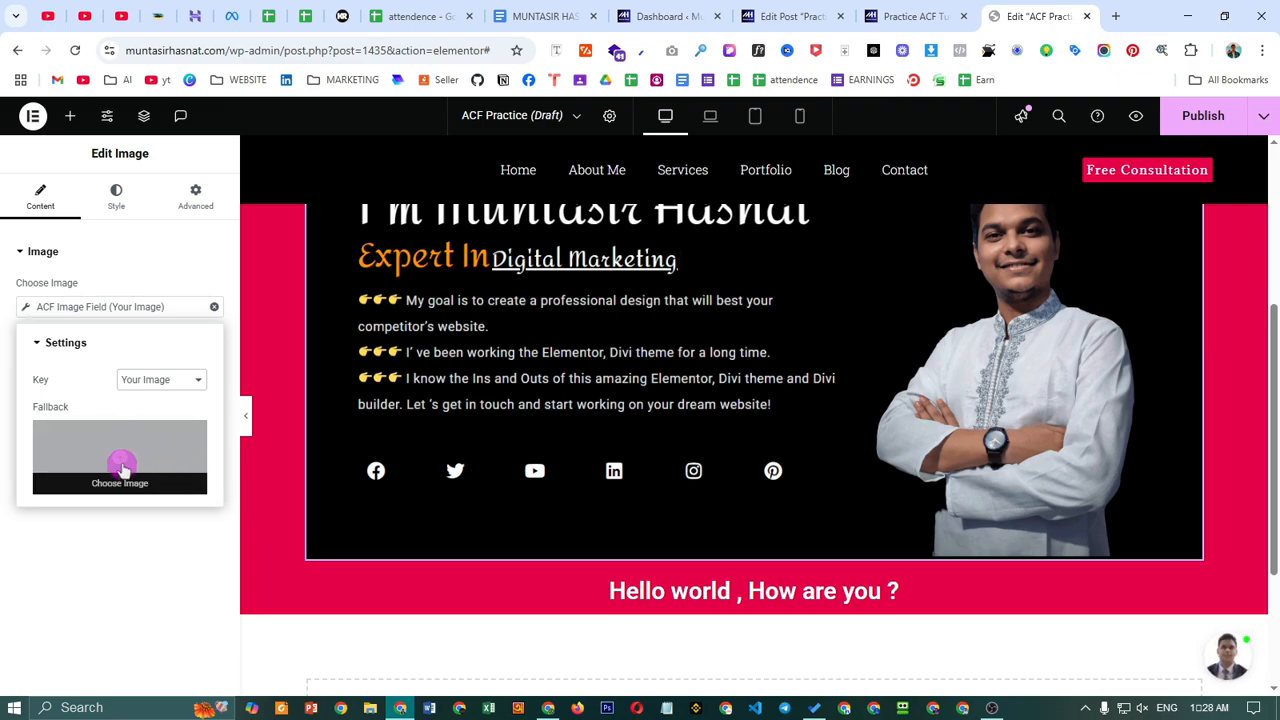
pyautogui.scroll(1, 846, 503)
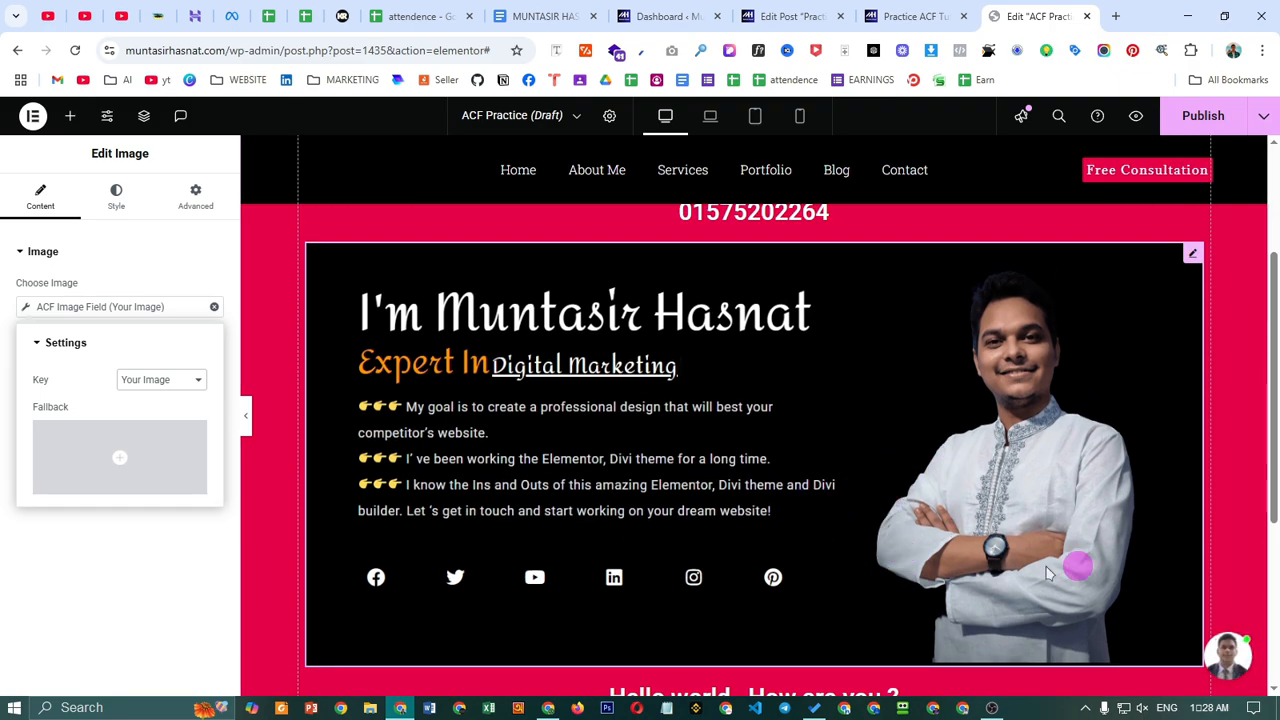
pyautogui.click(163, 380)
pyautogui.click(168, 433)
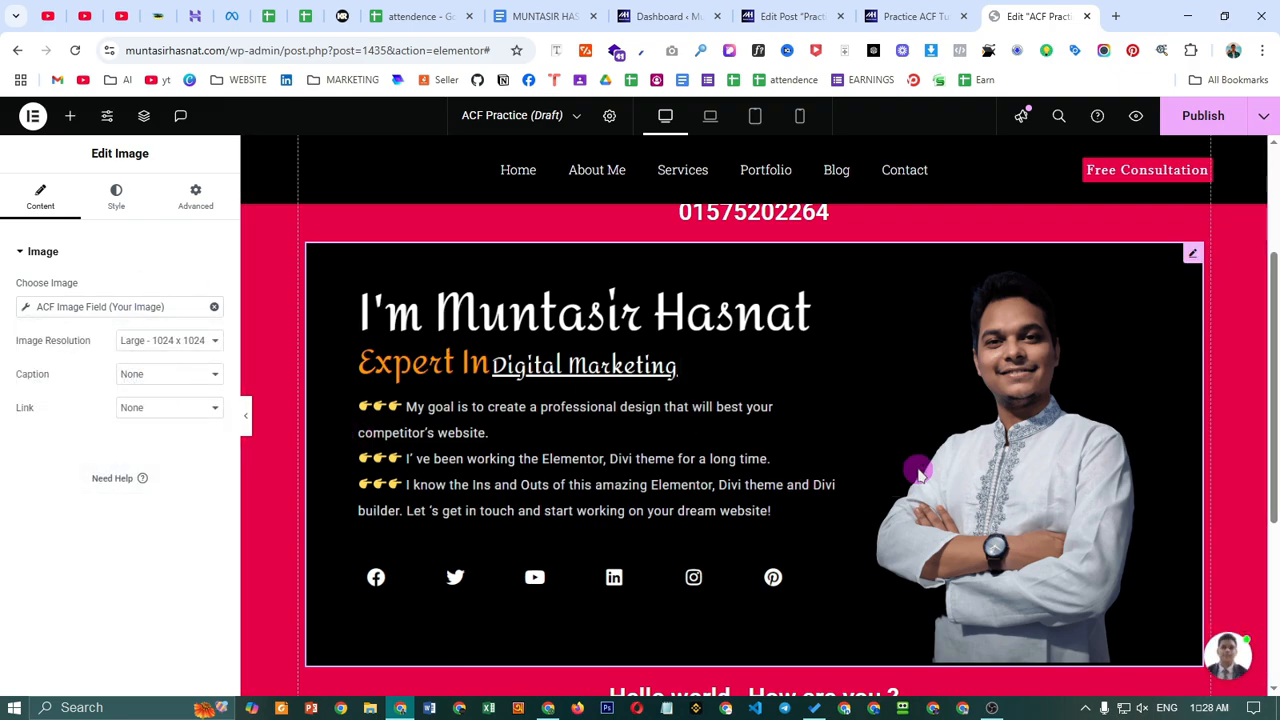
# - In the image's Style settings, set Top, Right, Bottom and Left border radius to 20 px
pyautogui.click(116, 195)
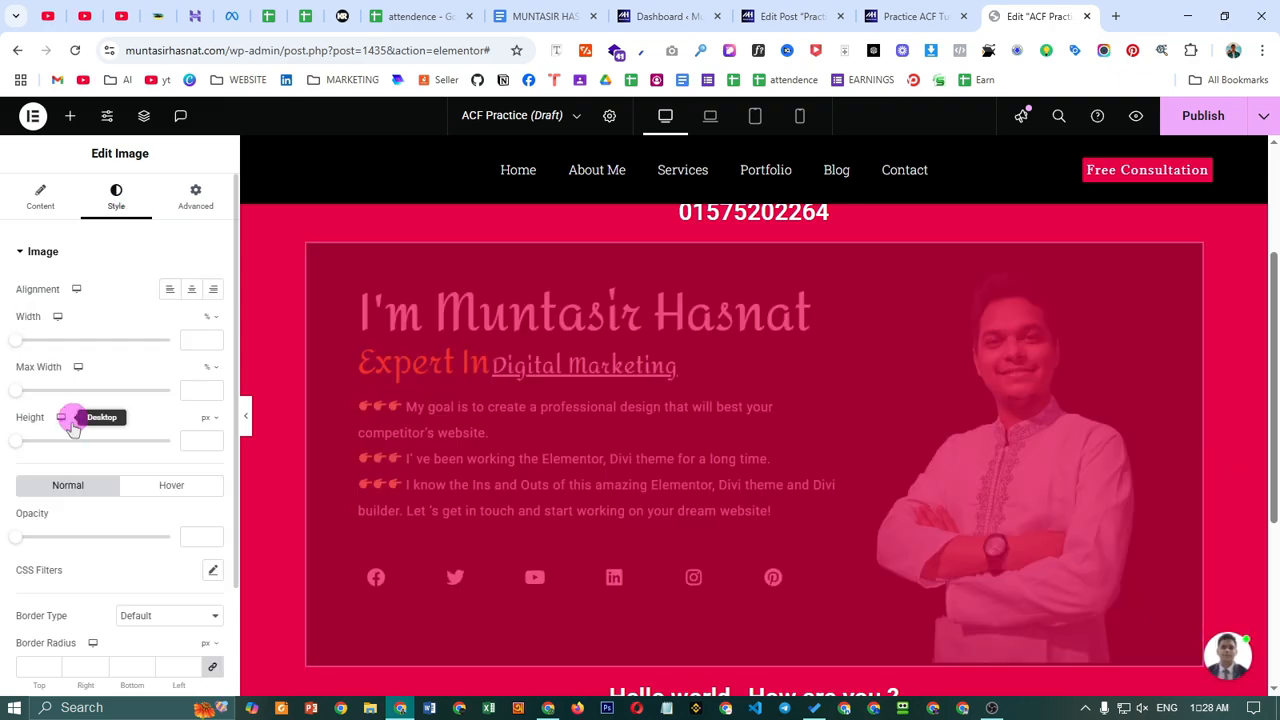
pyautogui.scroll(-1, 124, 553)
pyautogui.click(162, 516)
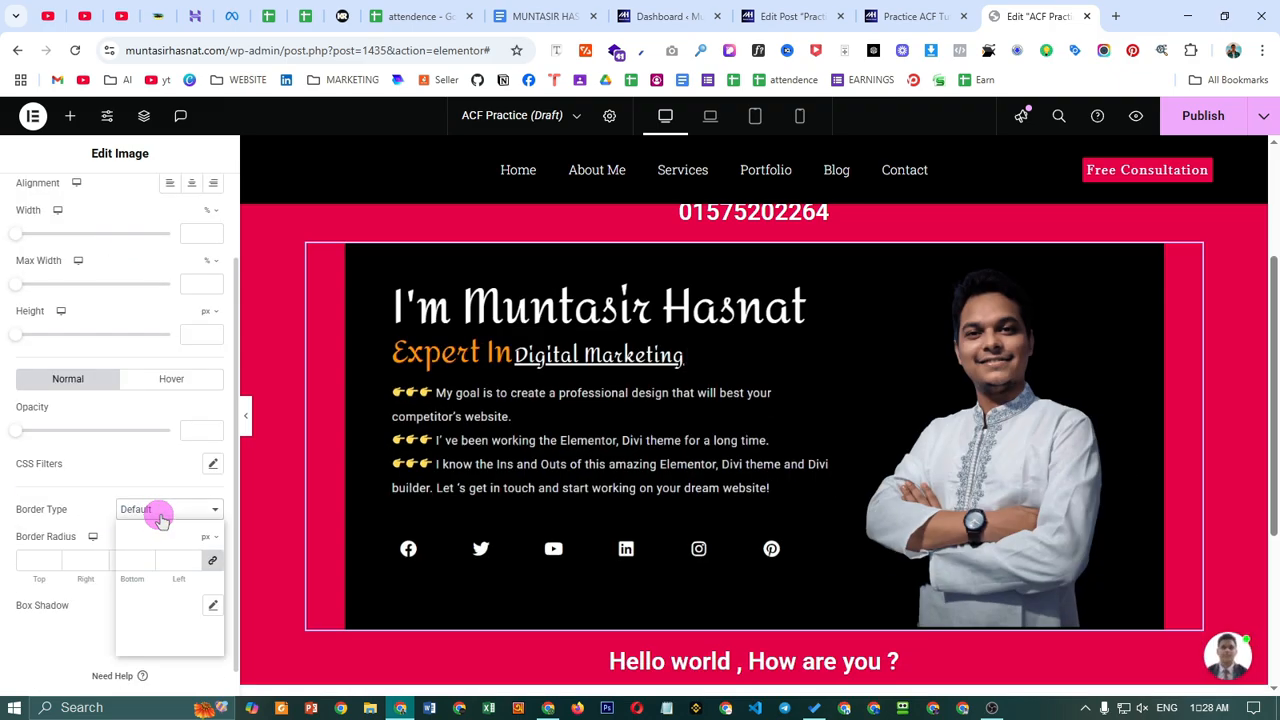
pyautogui.click(82, 510)
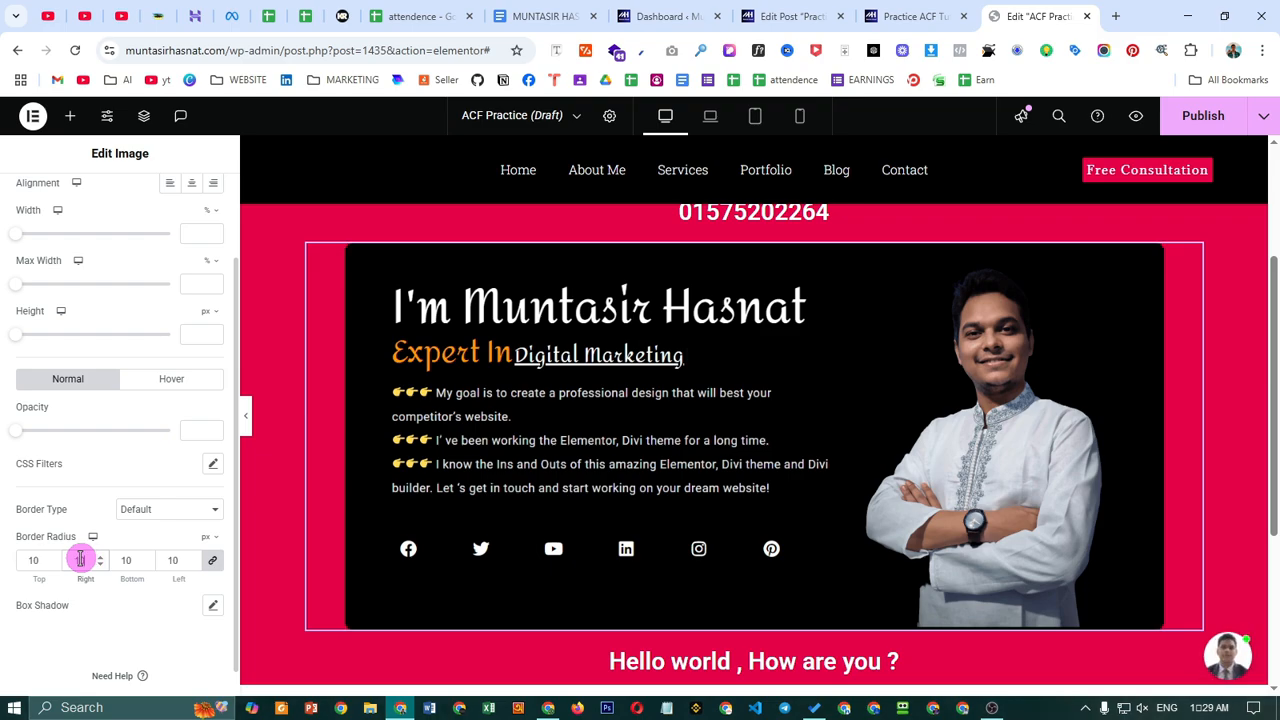
pyautogui.doubleClick(136, 558)
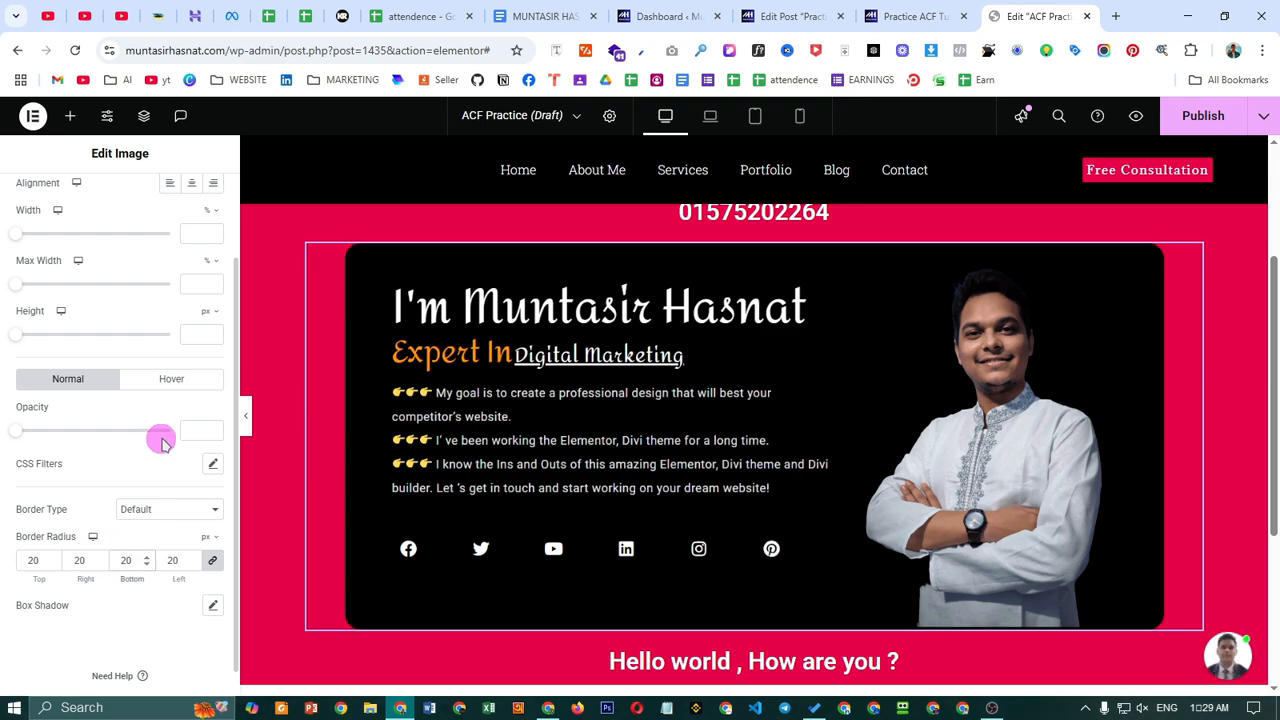
pyautogui.scroll(-2, 866, 531)
pyautogui.scroll(4, 857, 531)
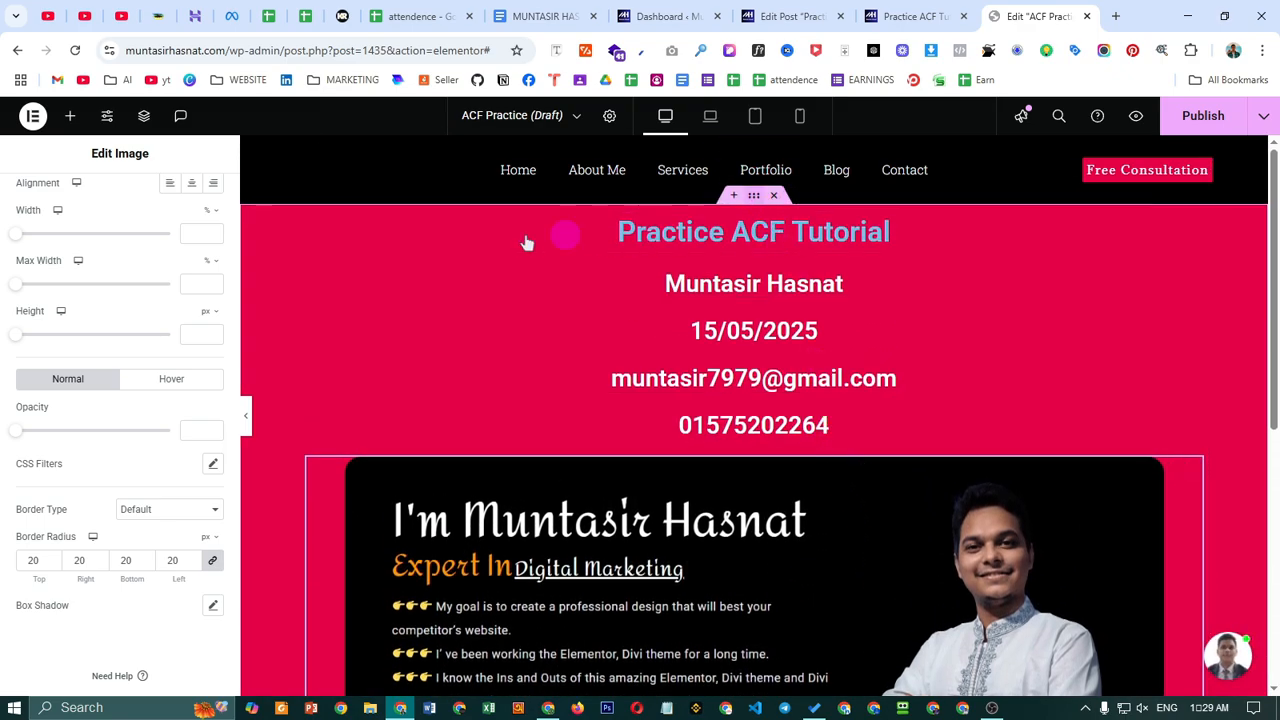
# - Clear the section's margin in its Advanced settings
pyautogui.click(195, 195)
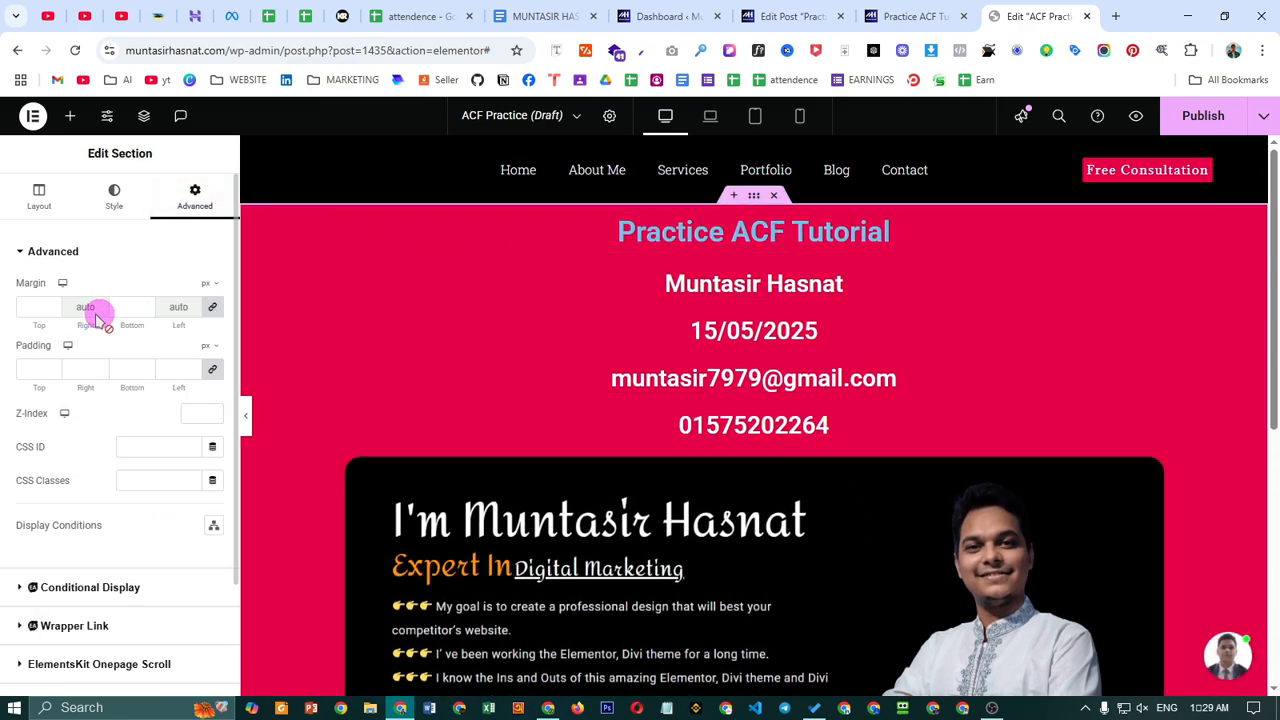
pyautogui.click(37, 305)
pyautogui.write('50')
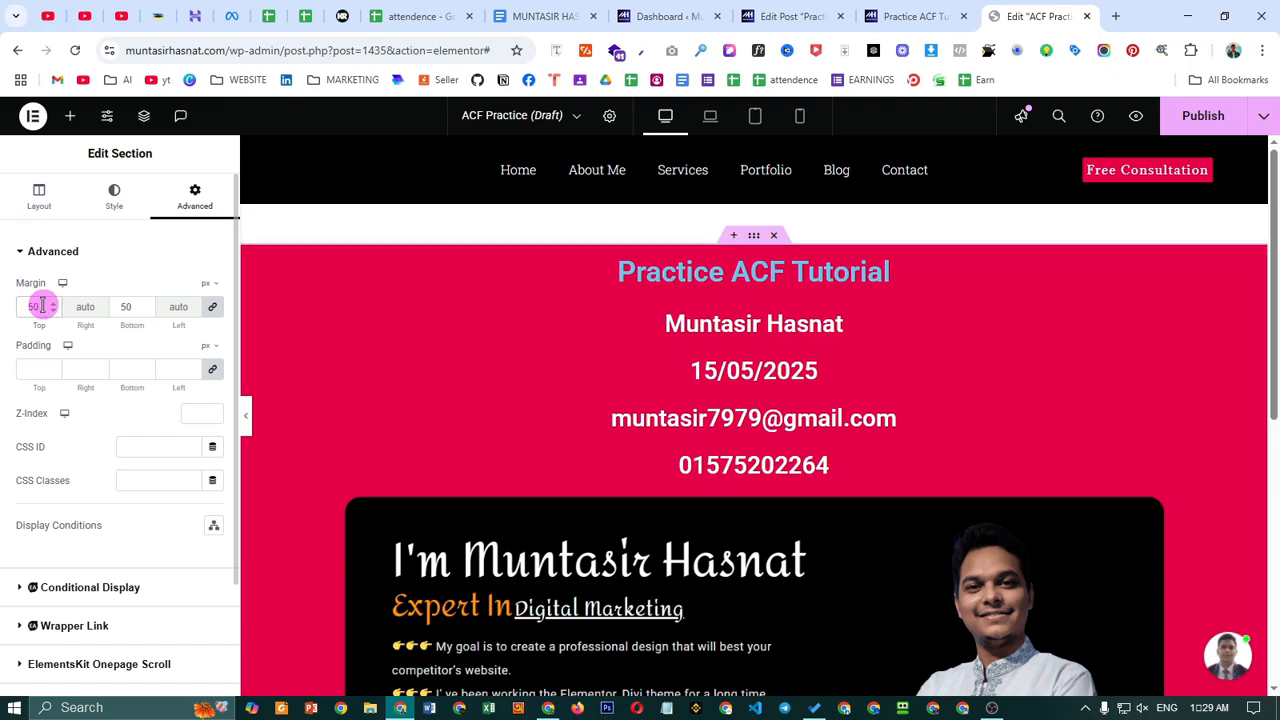
pyautogui.press('BackSpace')
pyautogui.click(28, 316)
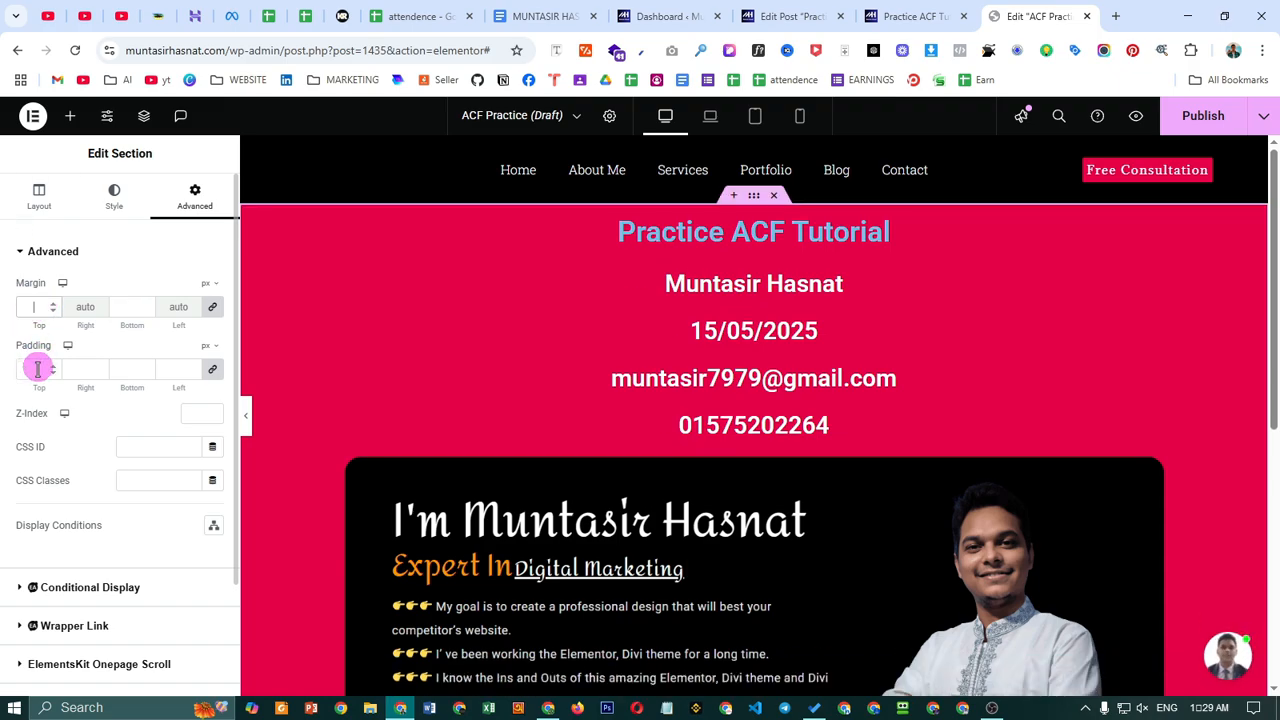
# - Unlink the padding and set top/bottom to 50 px and sides to 20 px
pyautogui.click(212, 369)
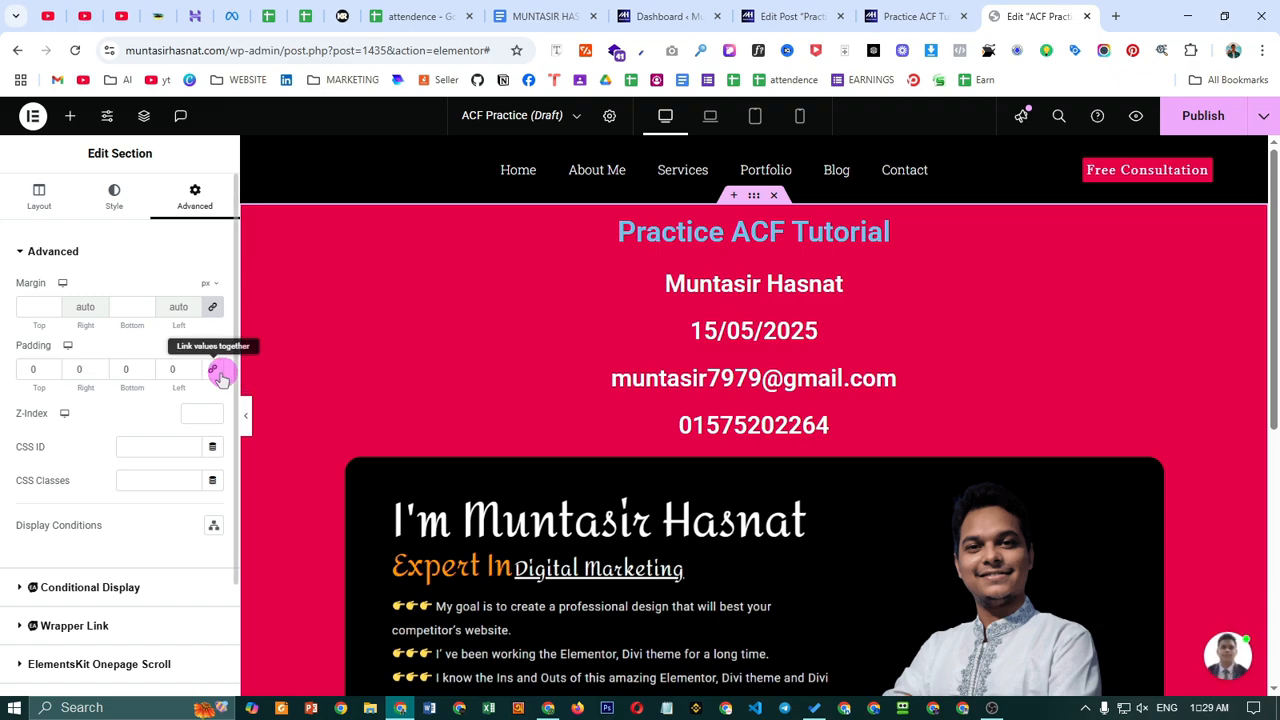
pyautogui.click(40, 369)
pyautogui.write('50')
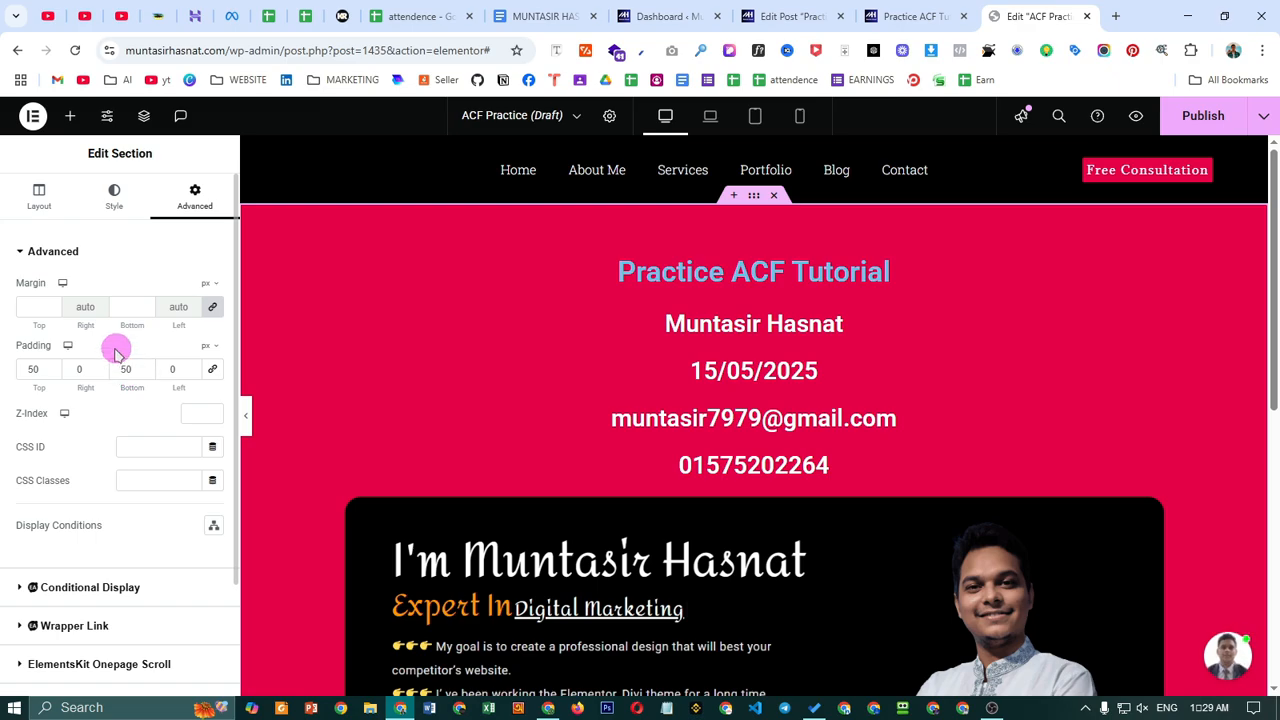
pyautogui.scroll(-6, 857, 448)
pyautogui.scroll(6, 997, 510)
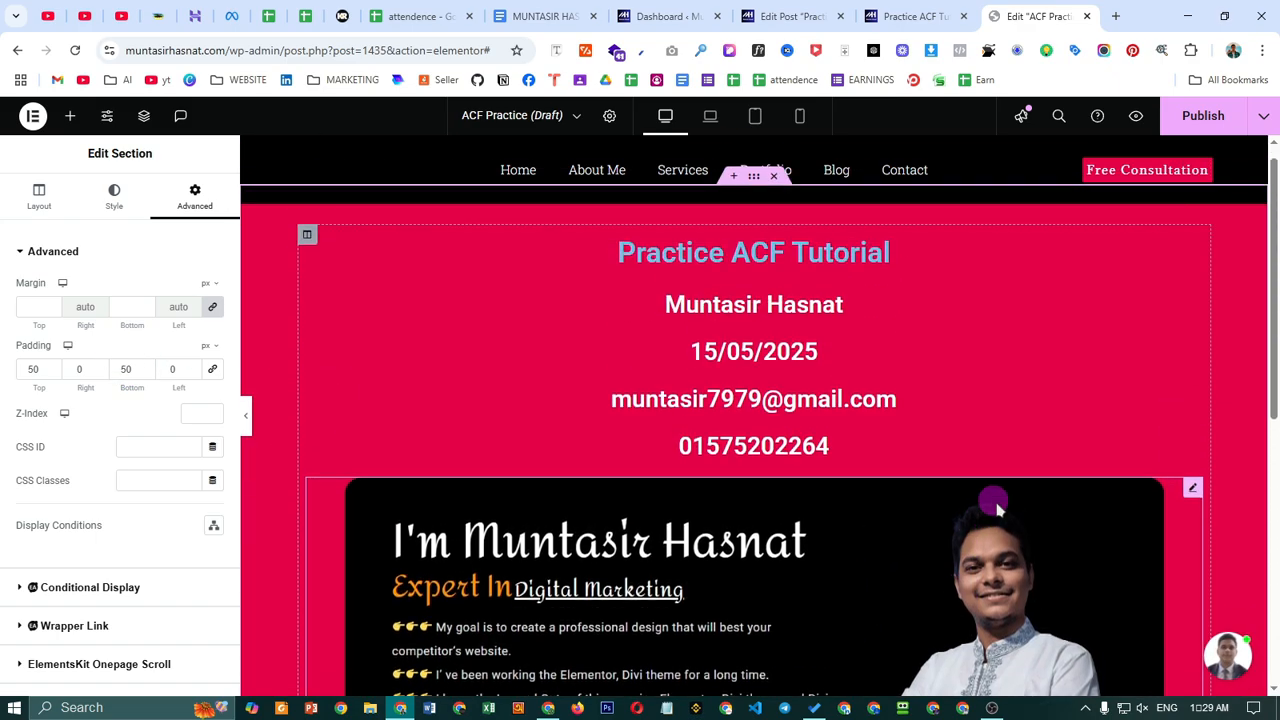
pyautogui.scroll(1, 997, 510)
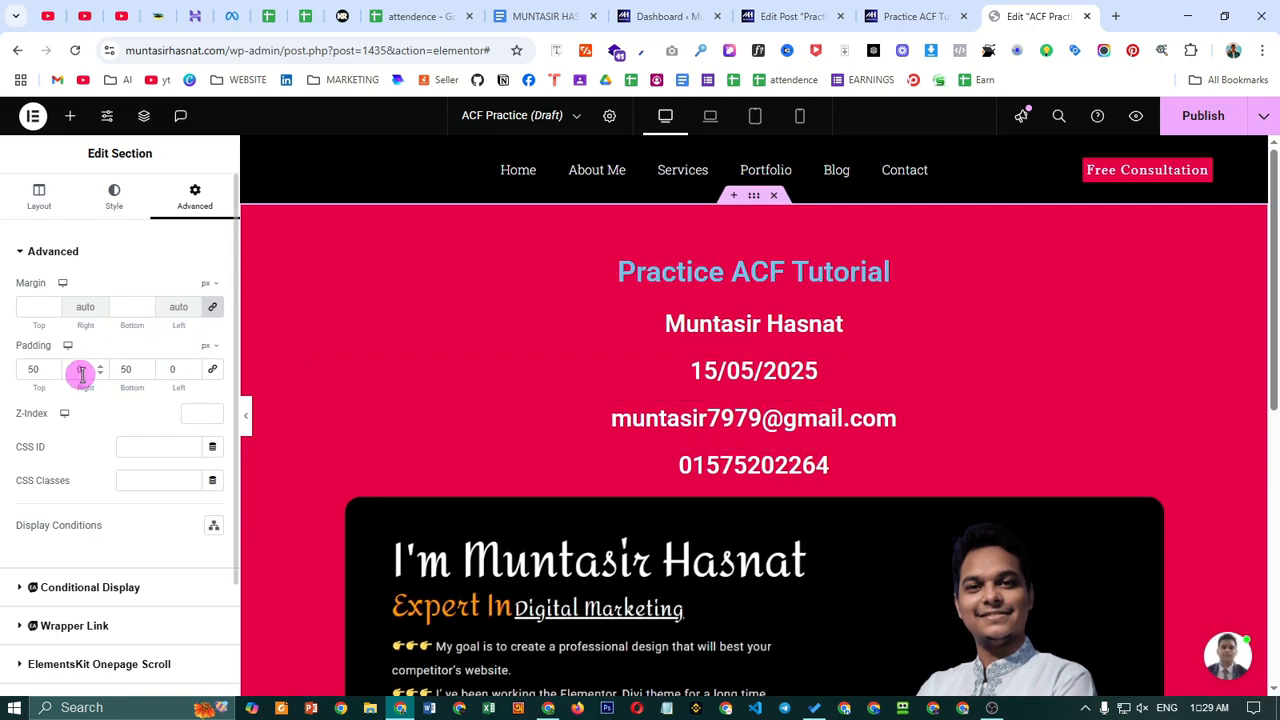
pyautogui.write('20')
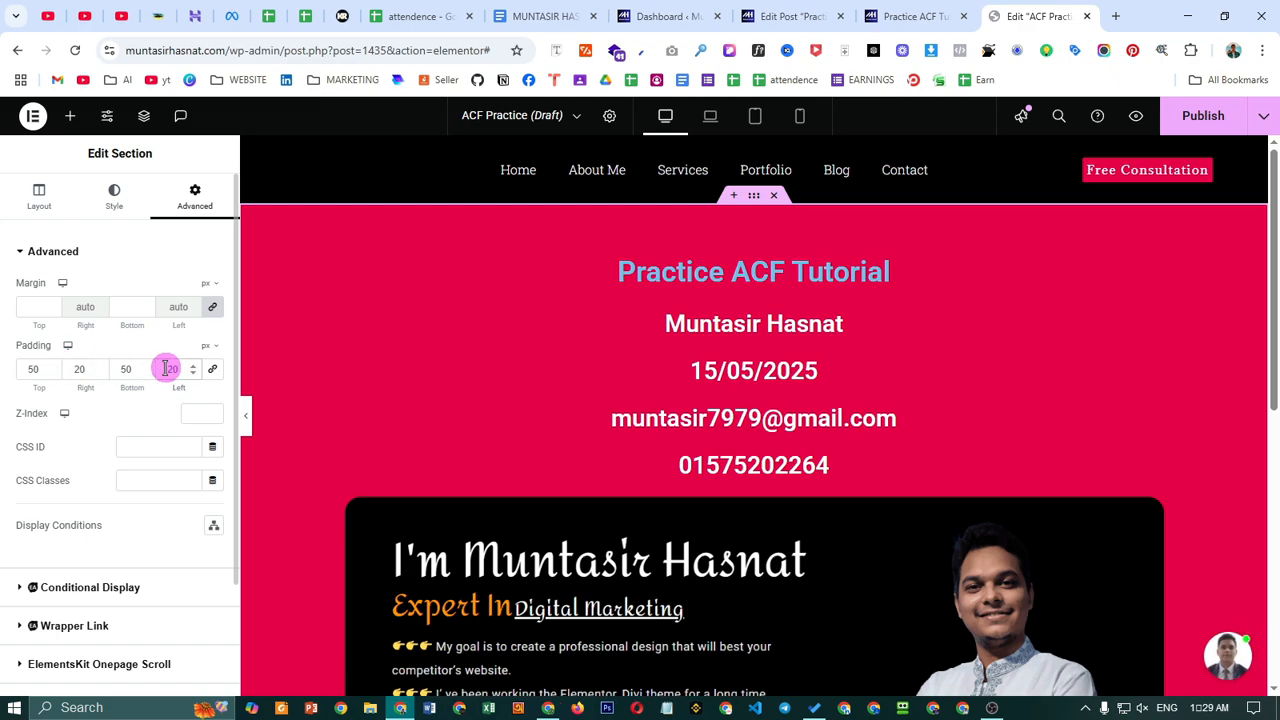
# - Publish the template with an Include > Posts > All display condition, then Save & Close
pyautogui.click(1198, 115)
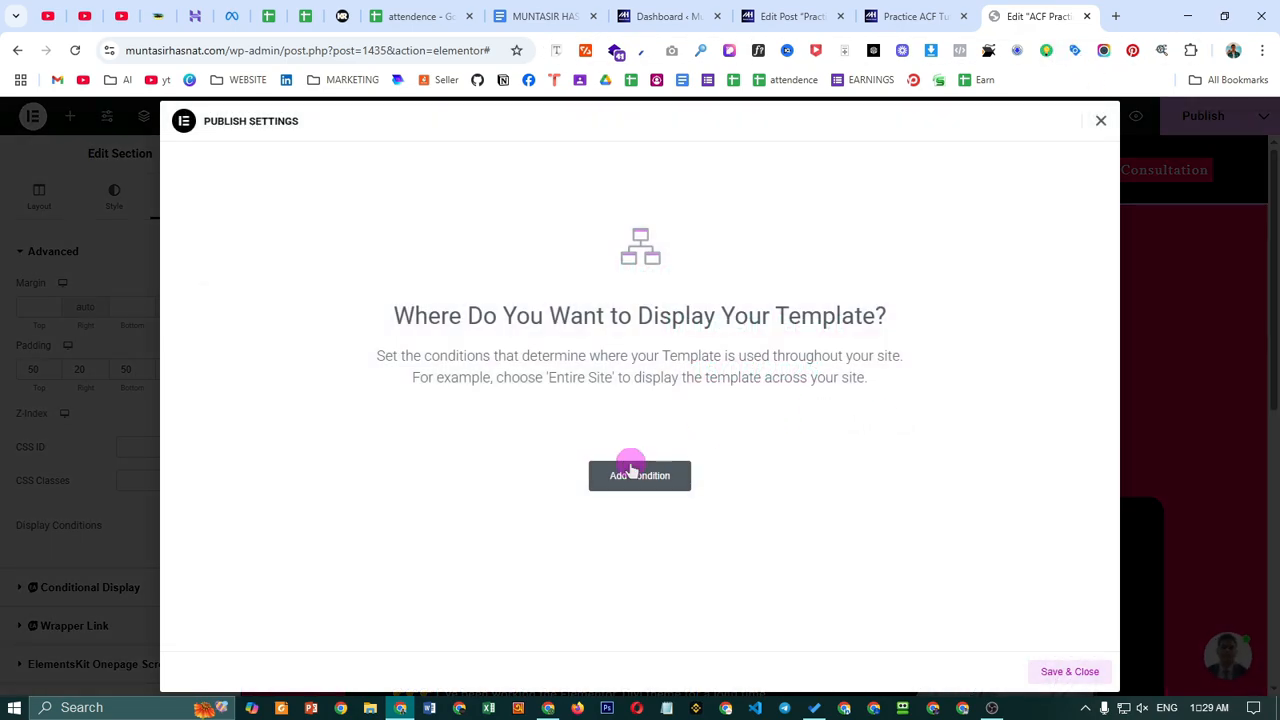
pyautogui.click(634, 474)
pyautogui.click(618, 449)
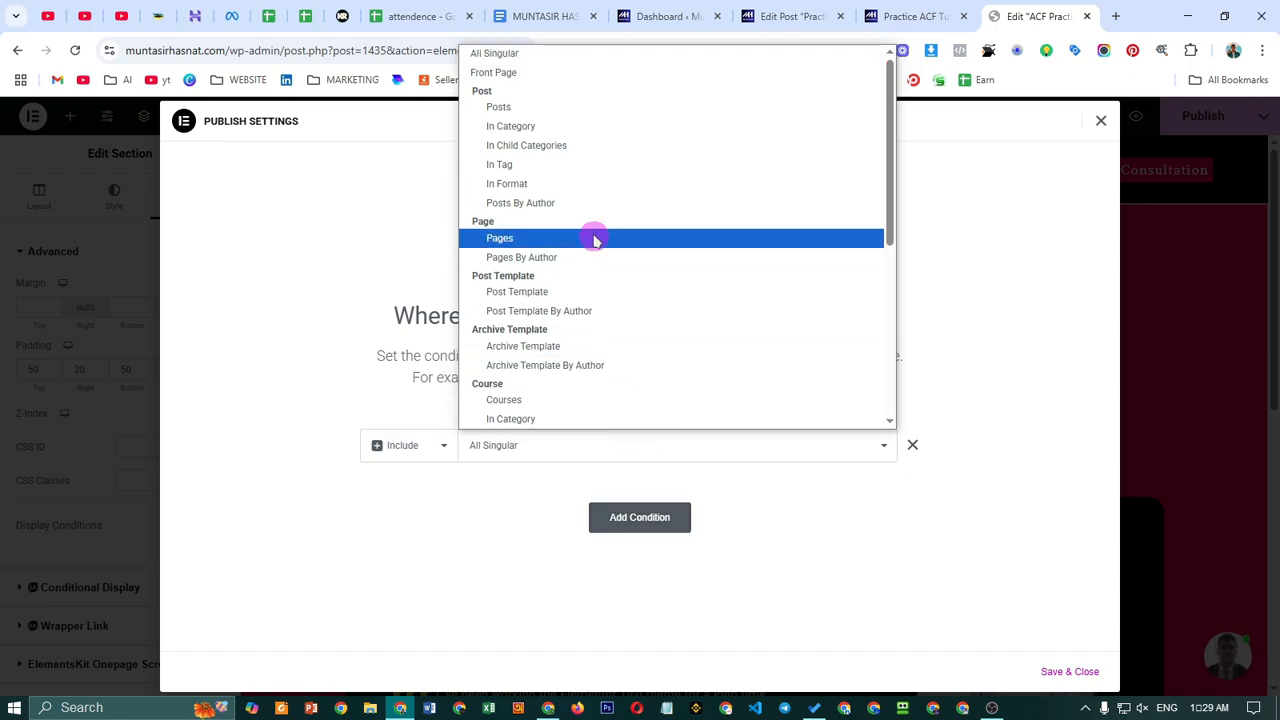
pyautogui.click(545, 118)
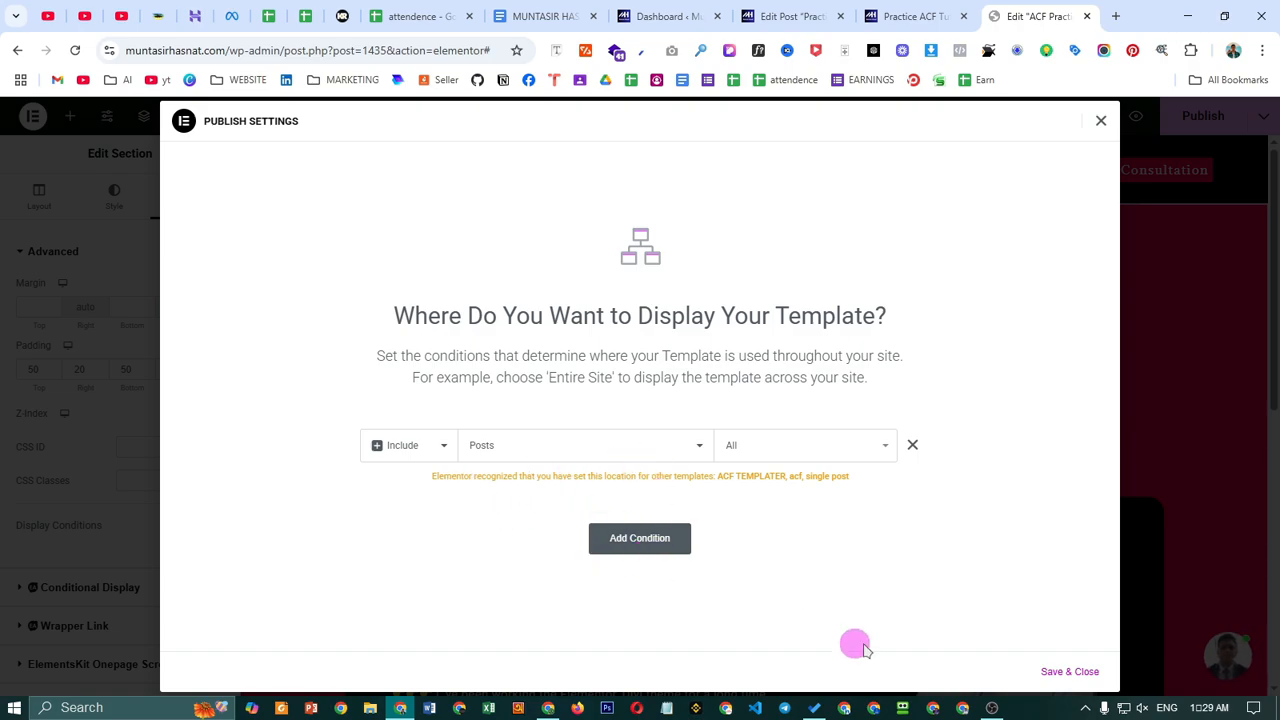
pyautogui.click(1069, 672)
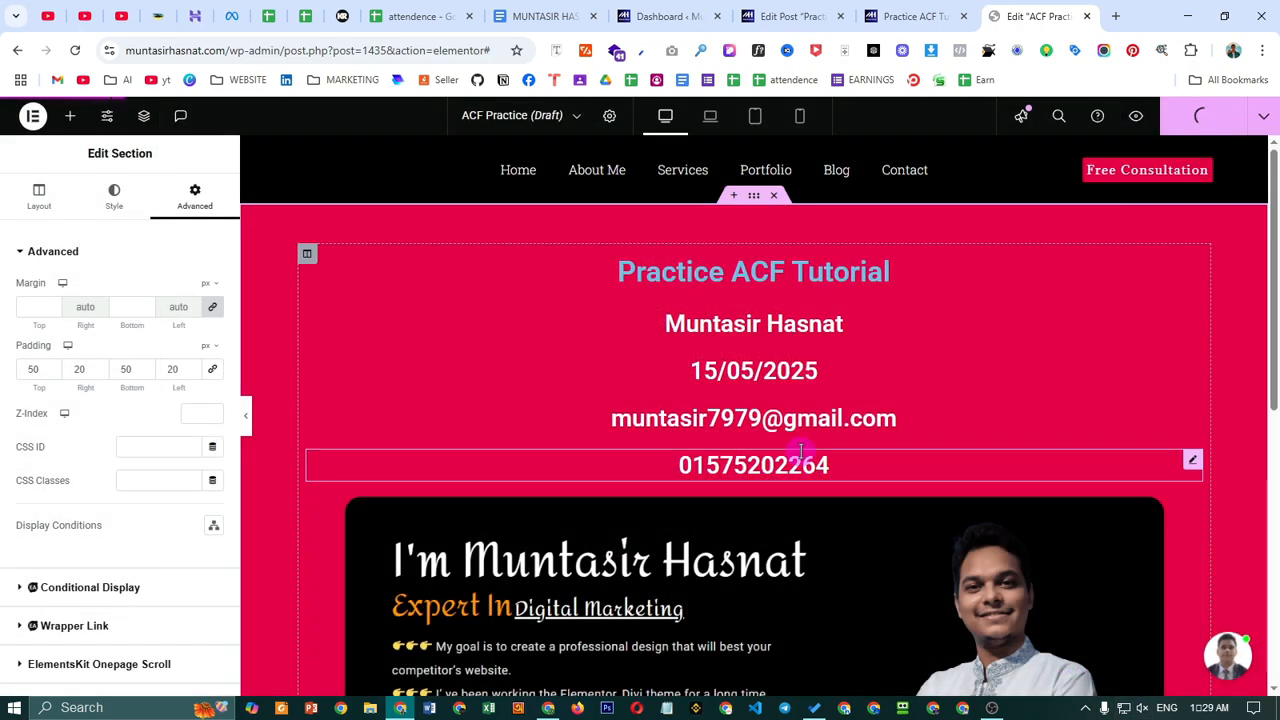
pyautogui.scroll(-3, 850, 500)
pyautogui.scroll(5, 880, 532)
pyautogui.scroll(-5, 1035, 440)
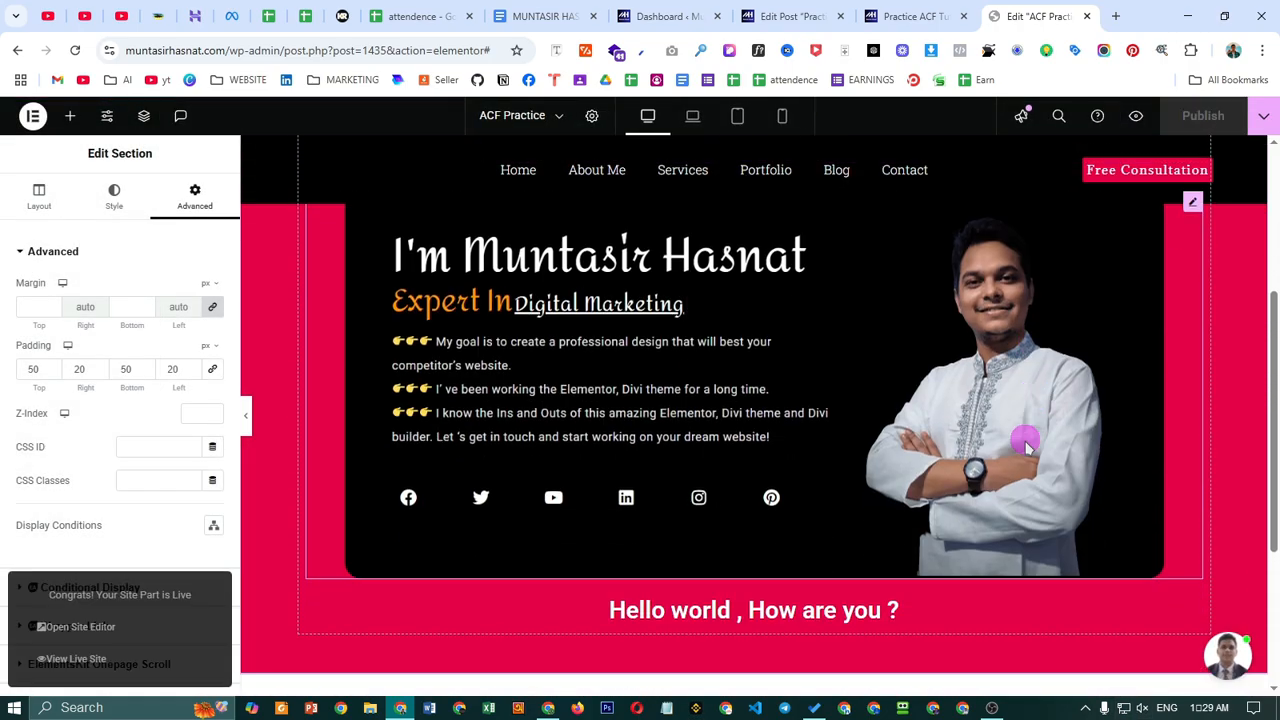
pyautogui.scroll(5, 1029, 446)
# - From the Dashboard, open Posts > All Posts in a new tab
pyautogui.click(665, 16)
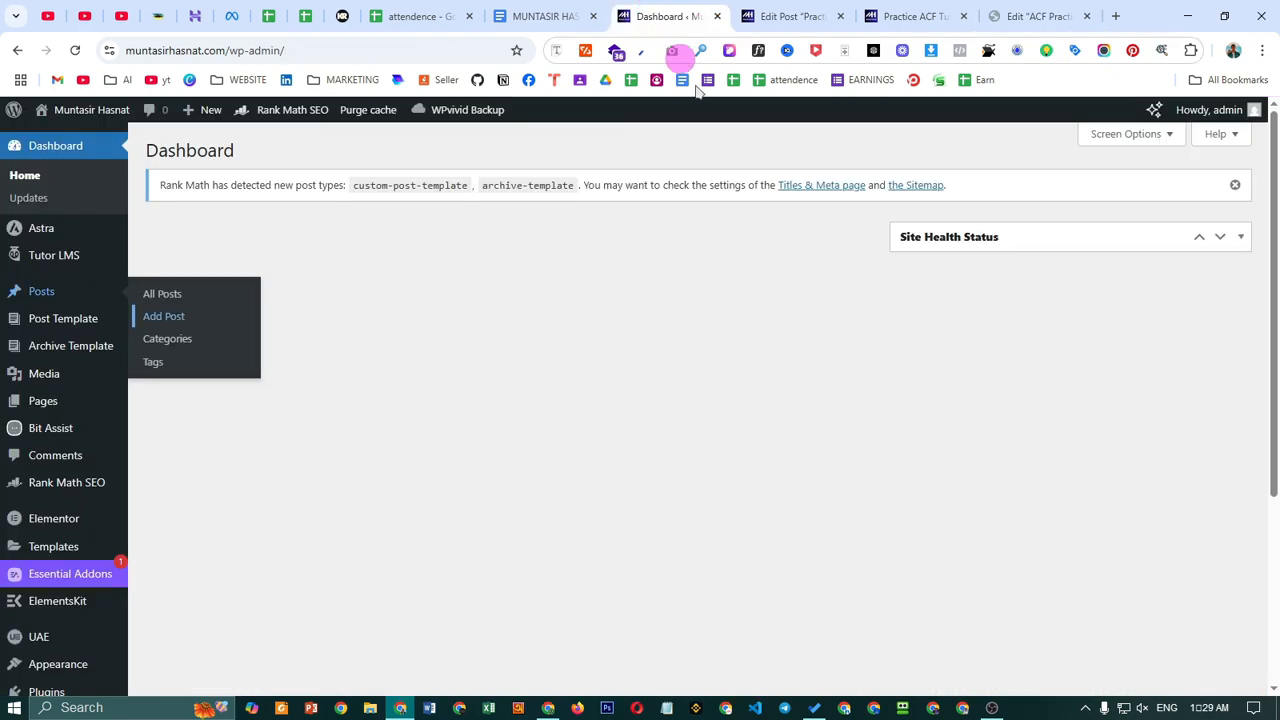
pyautogui.click(785, 16)
pyautogui.scroll(5, 594, 151)
pyautogui.click(628, 18)
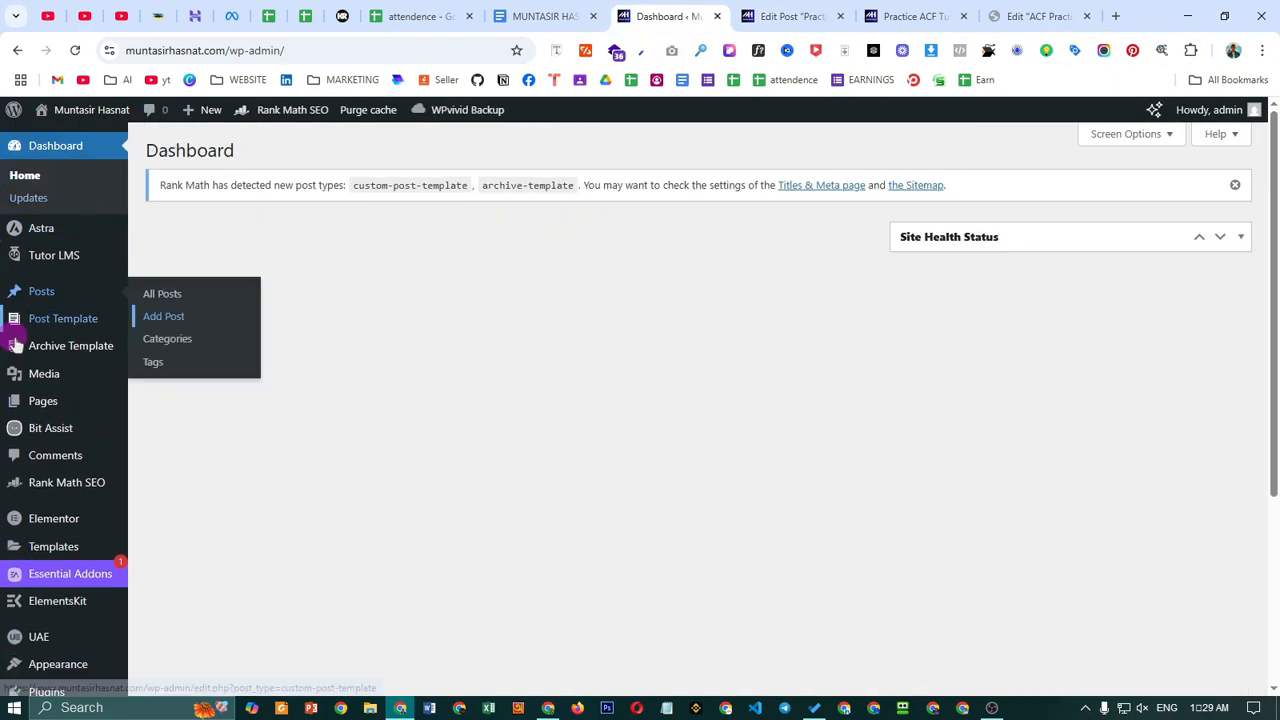
pyautogui.rightClick(166, 300)
pyautogui.click(297, 405)
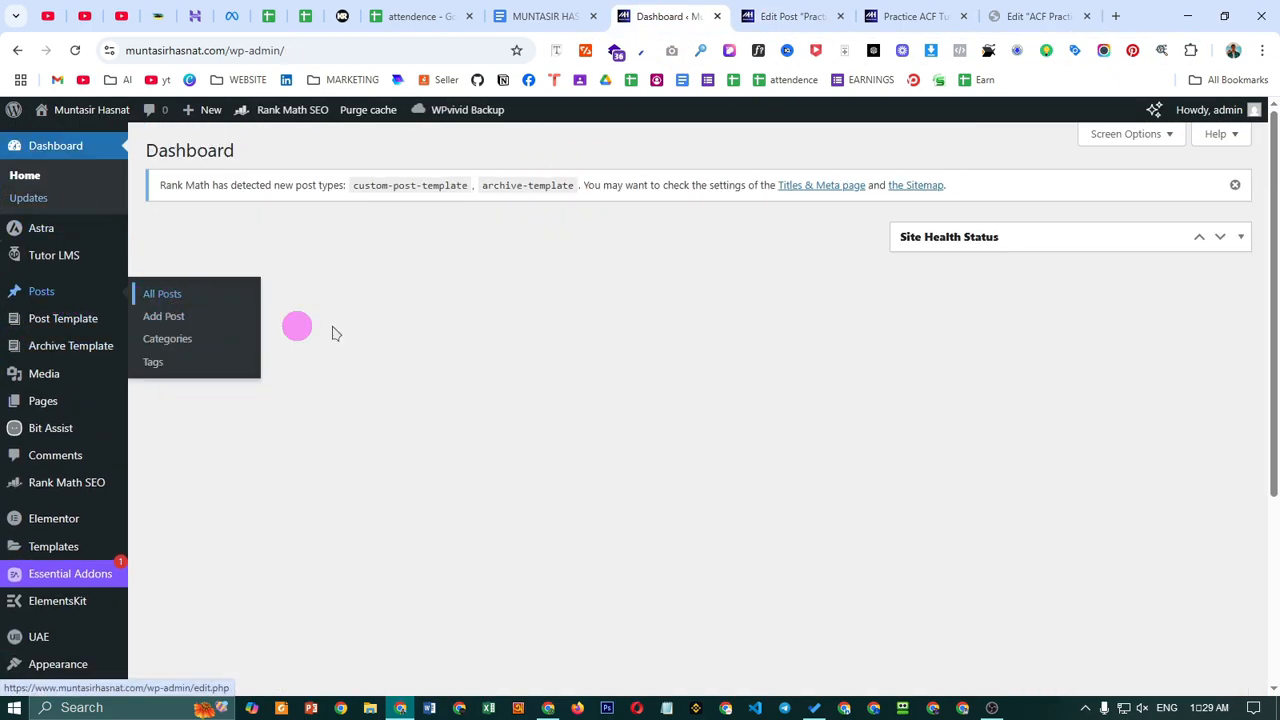
pyautogui.click(700, 16)
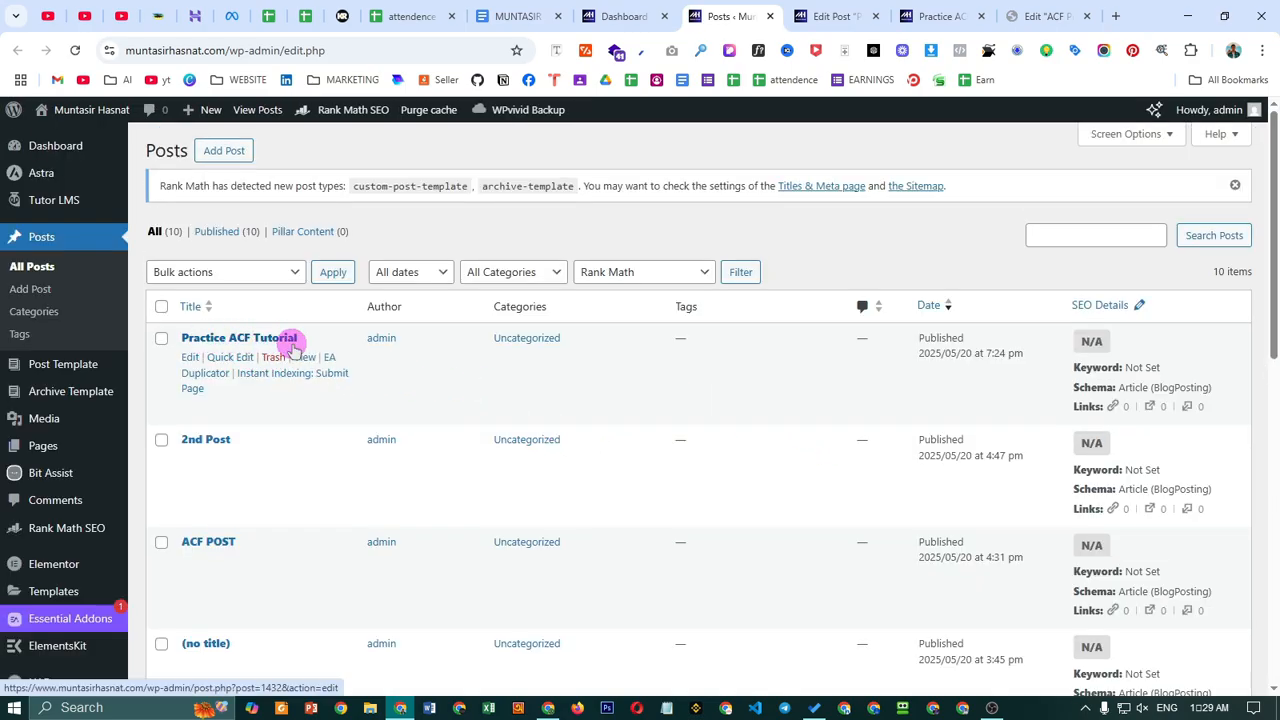
# - Open the Practice ACF Tutorial post's View link in a new tab
pyautogui.rightClick(303, 357)
pyautogui.click(372, 374)
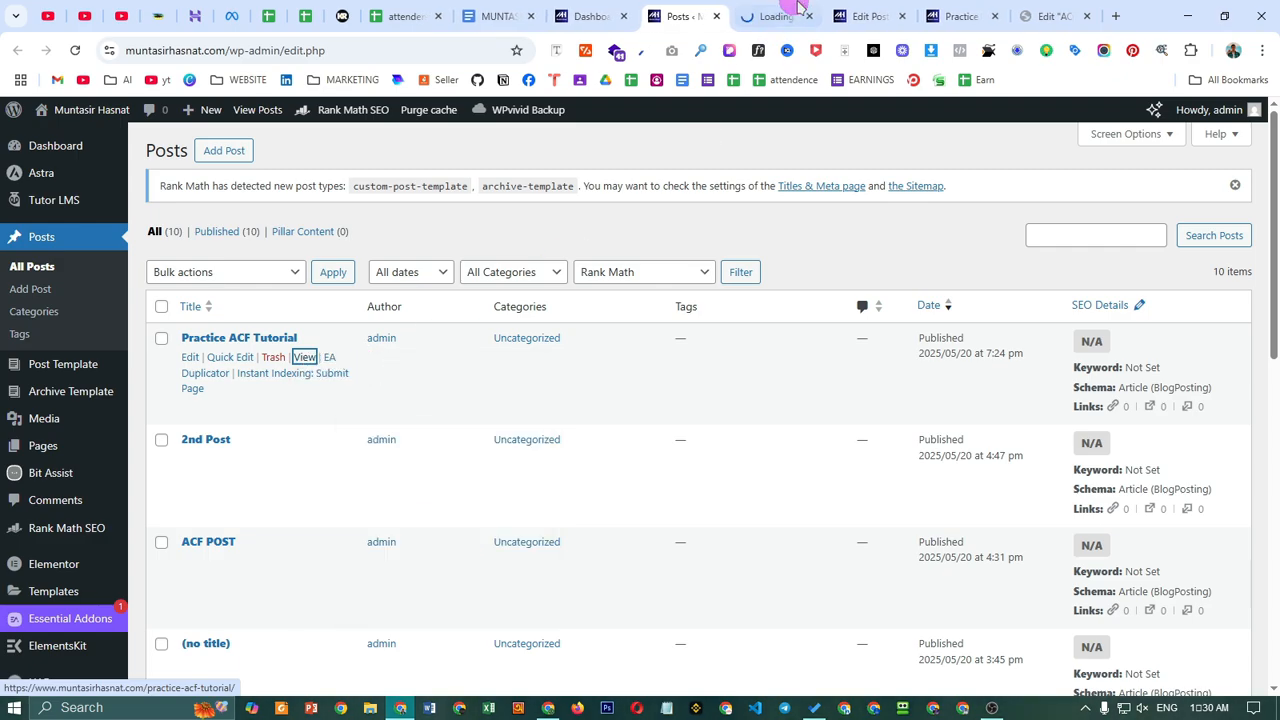
pyautogui.click(785, 16)
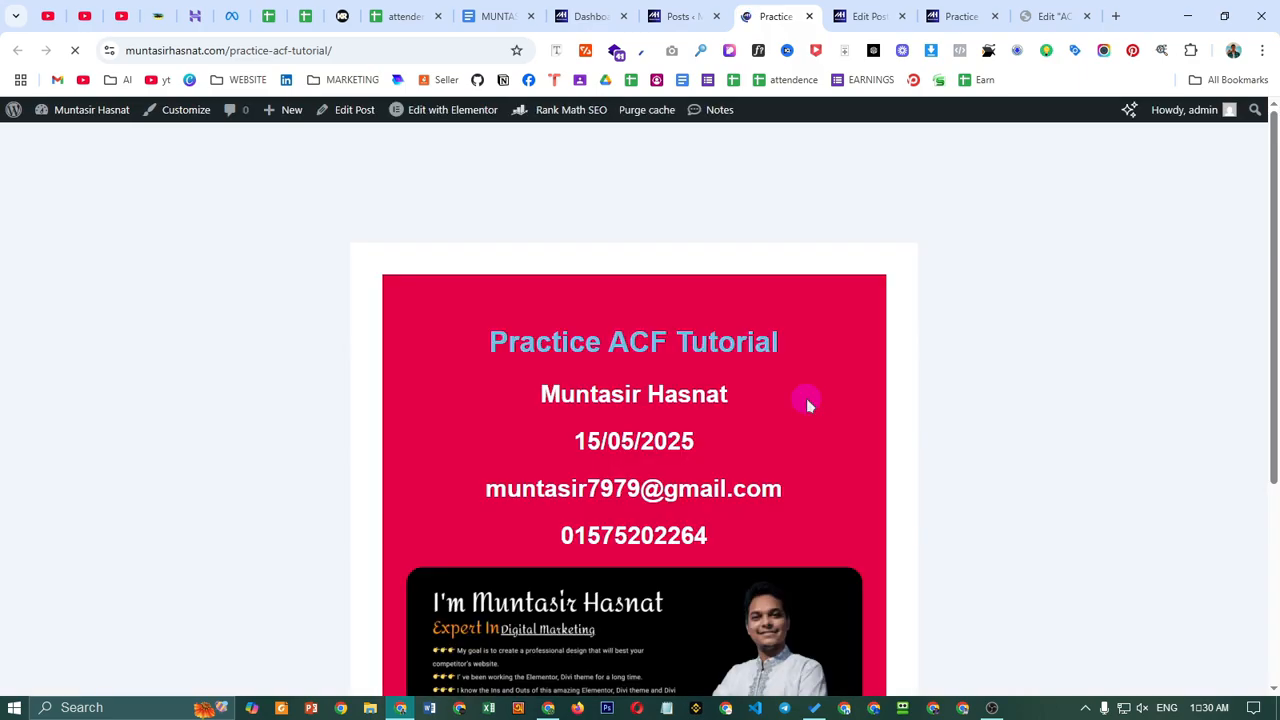
pyautogui.scroll(-3, 760, 368)
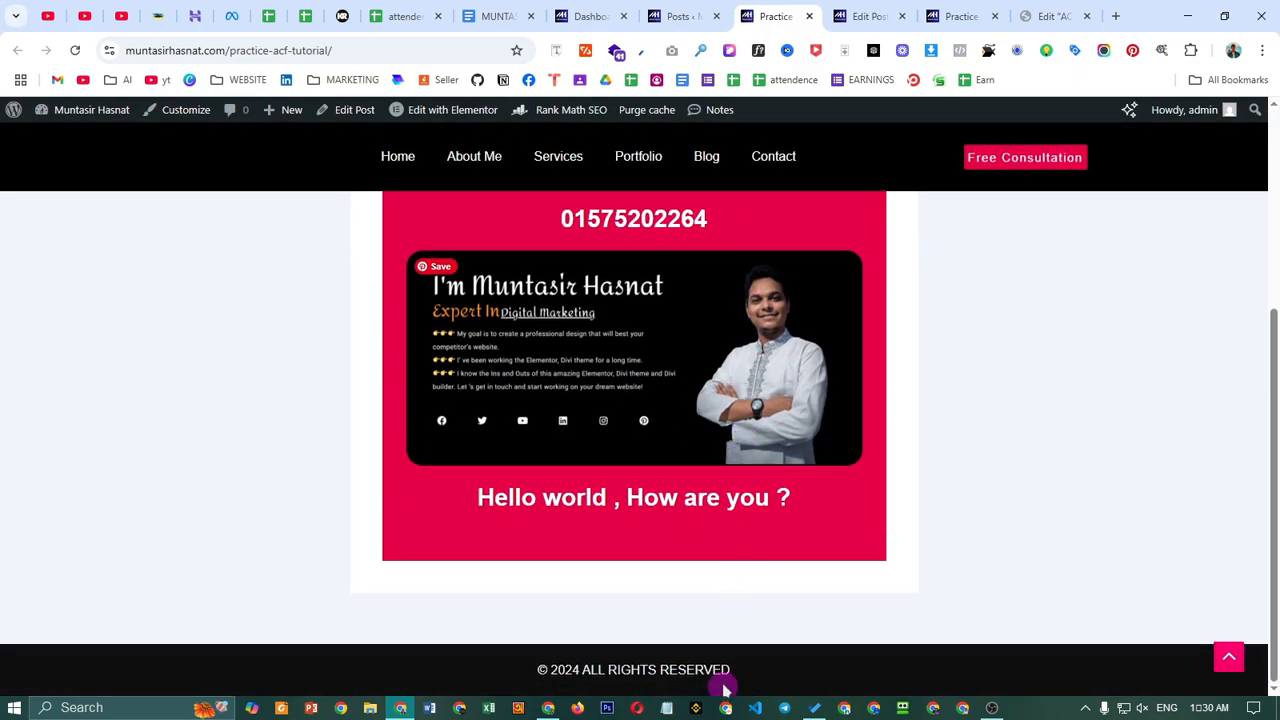
pyautogui.scroll(3, 686, 480)
pyautogui.scroll(-3, 686, 523)
pyautogui.scroll(3, 686, 529)
pyautogui.scroll(-2, 693, 578)
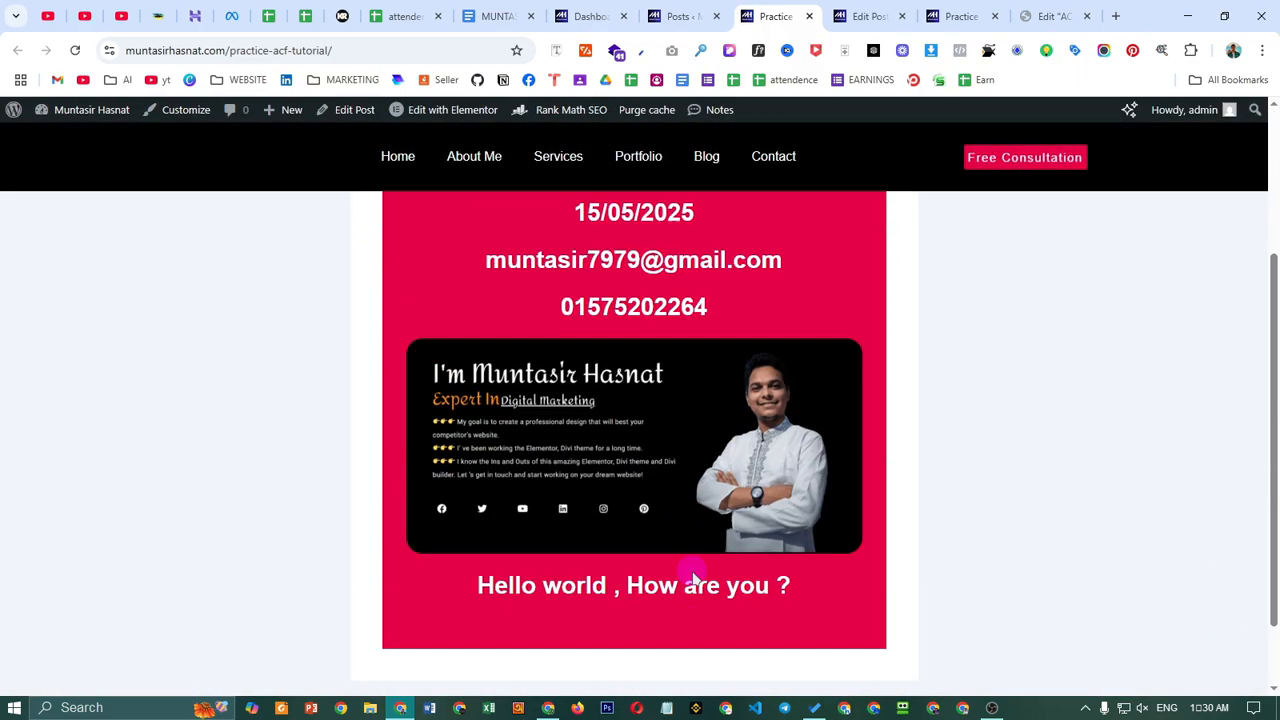
pyautogui.scroll(2, 693, 578)
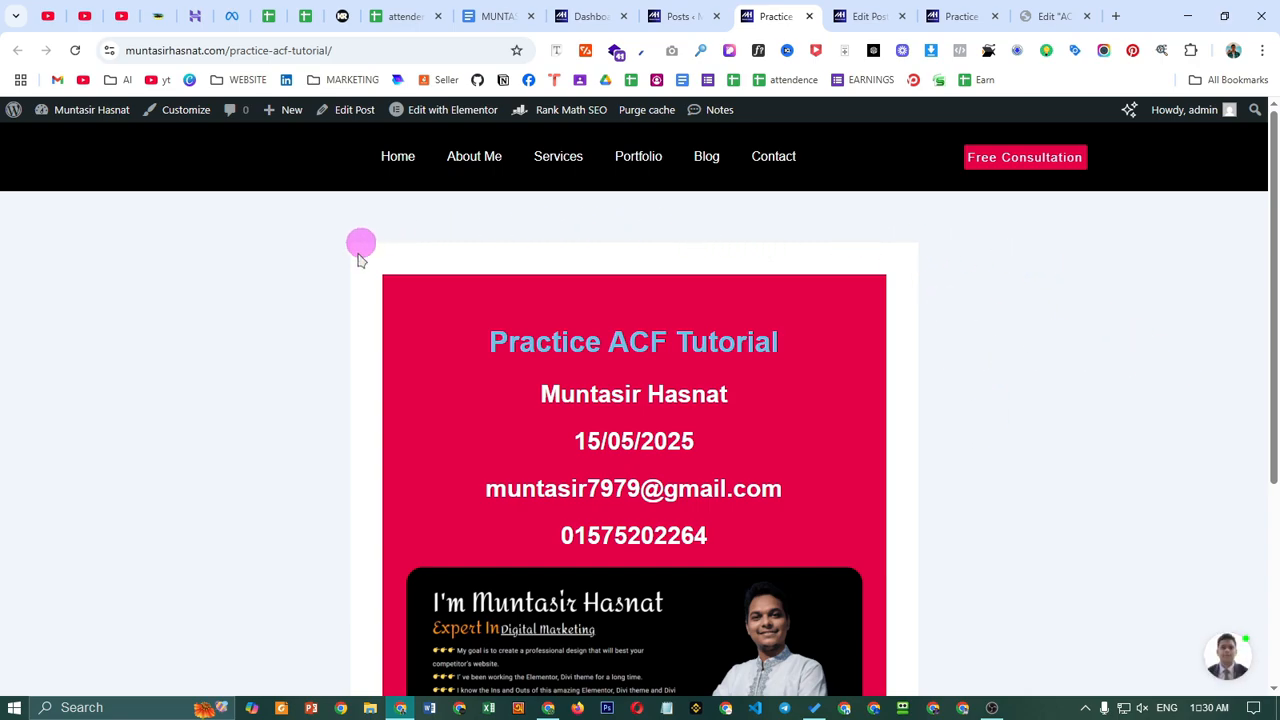
pyautogui.scroll(-3, 822, 537)
pyautogui.scroll(3, 903, 340)
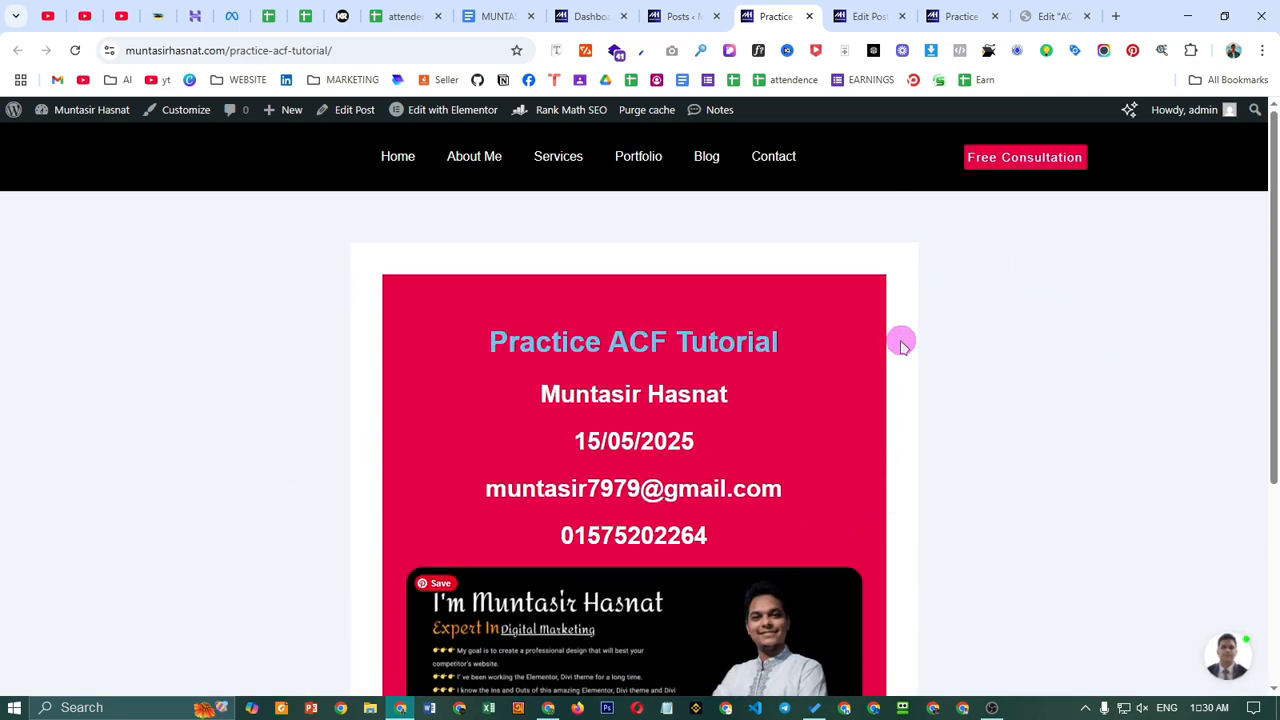
pyautogui.scroll(-3, 751, 546)
pyautogui.scroll(3, 522, 328)
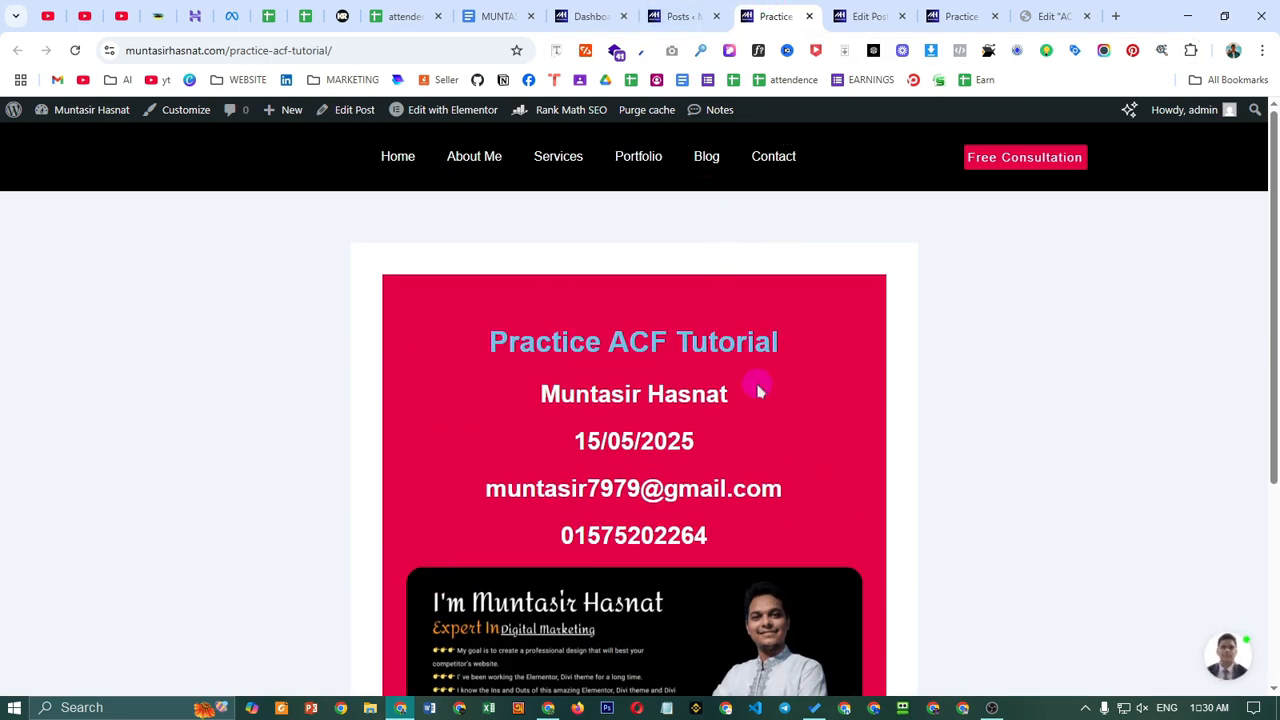
pyautogui.scroll(-3, 758, 392)
pyautogui.scroll(3, 737, 557)
pyautogui.moveTo(437, 351); pyautogui.dragTo(790, 700)
pyautogui.click(1045, 489)
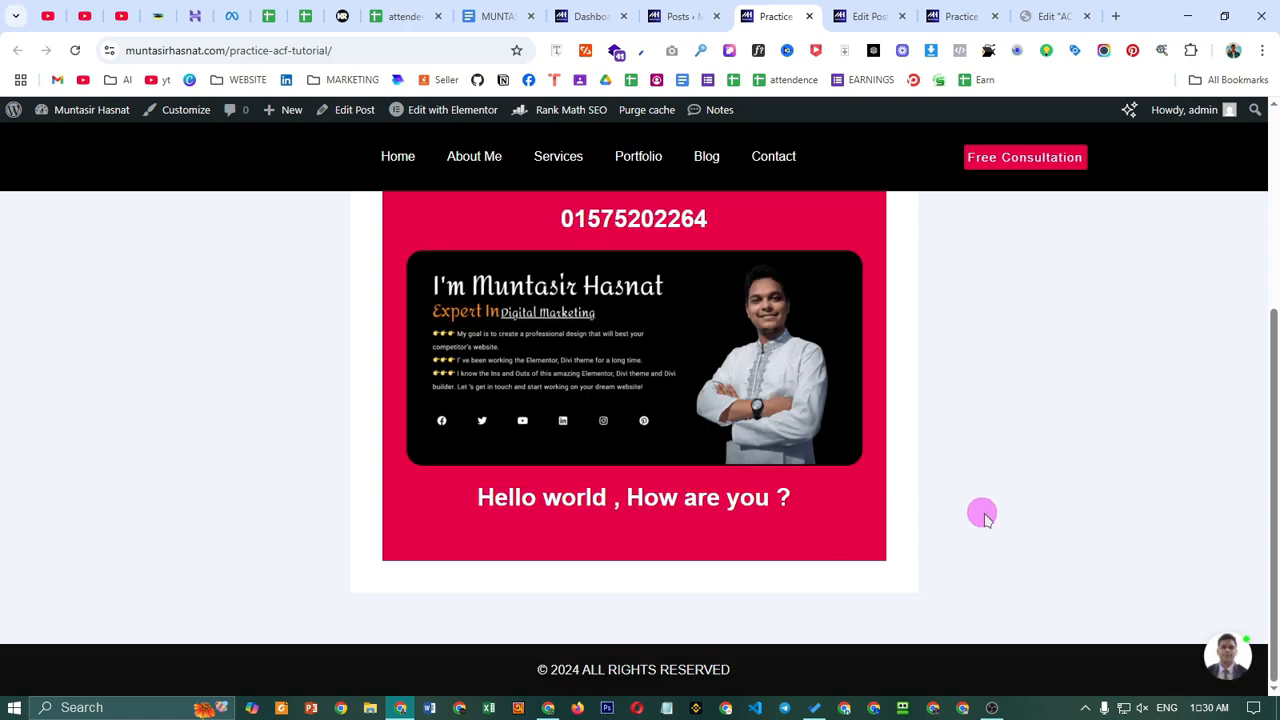
pyautogui.scroll(4, 926, 234)
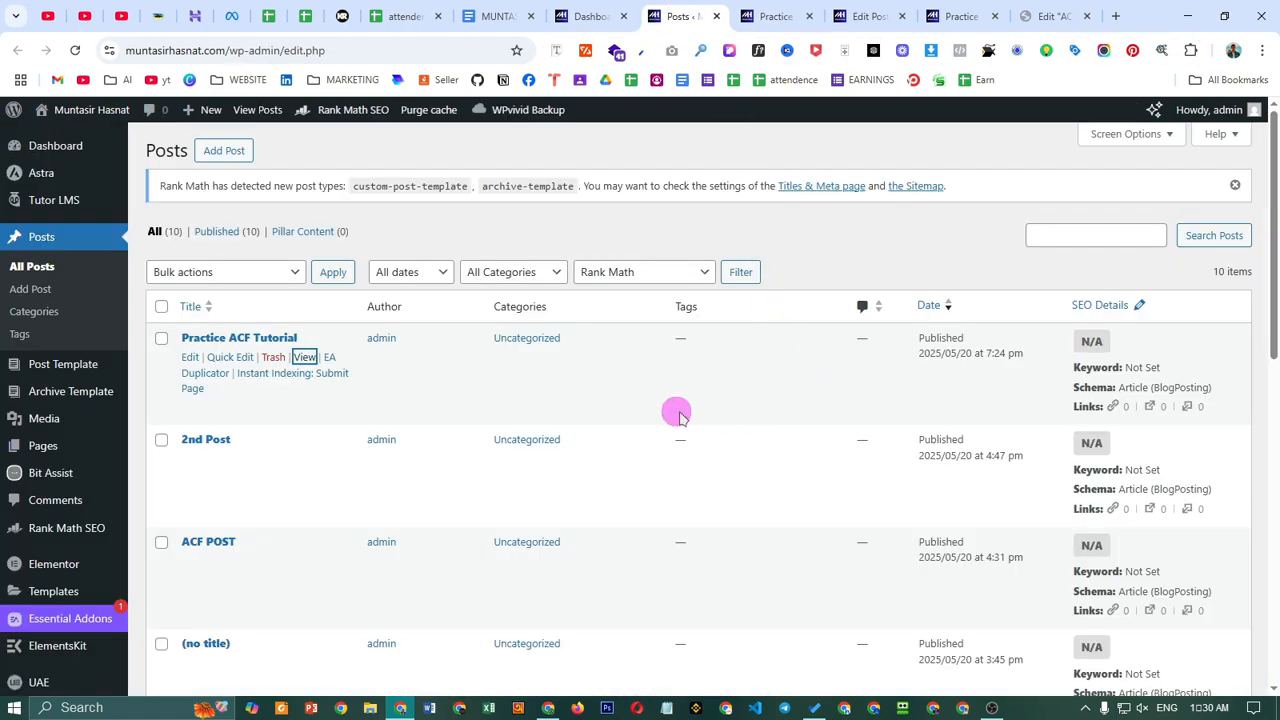
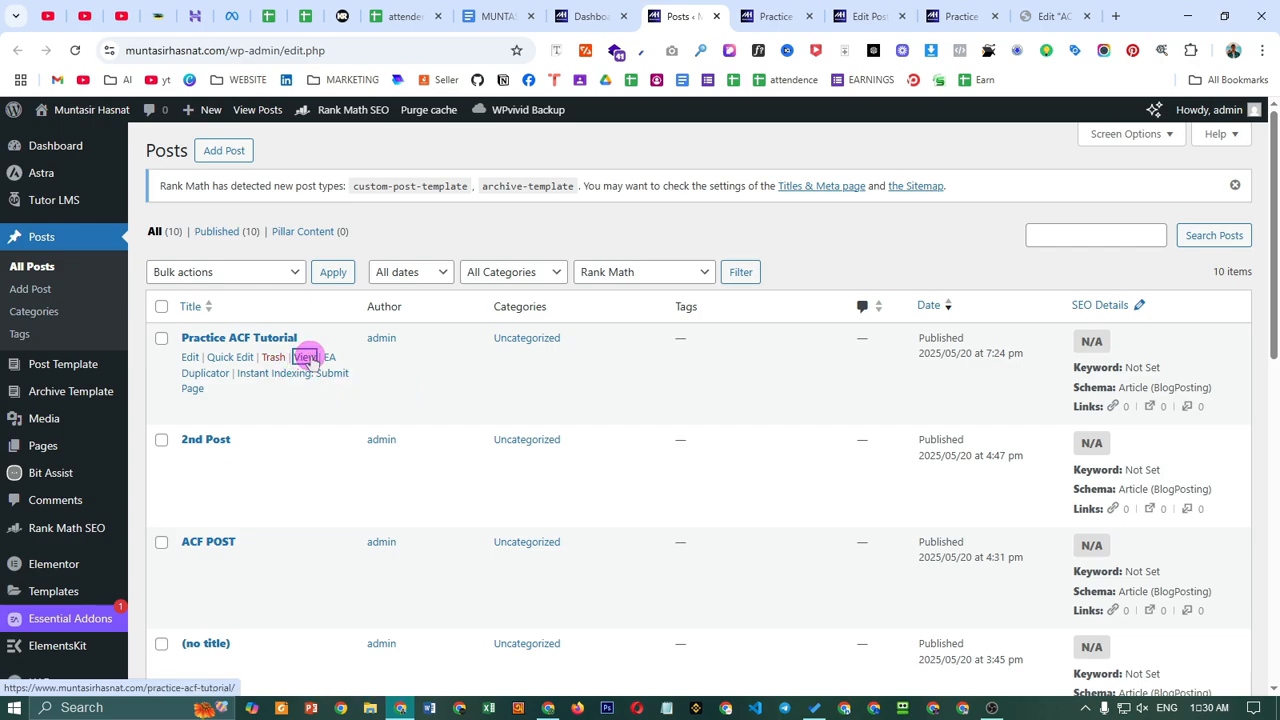
# - Create a new post titled 'My 2nd Practice' and scroll down to its Practice fields
pyautogui.click(213, 148)
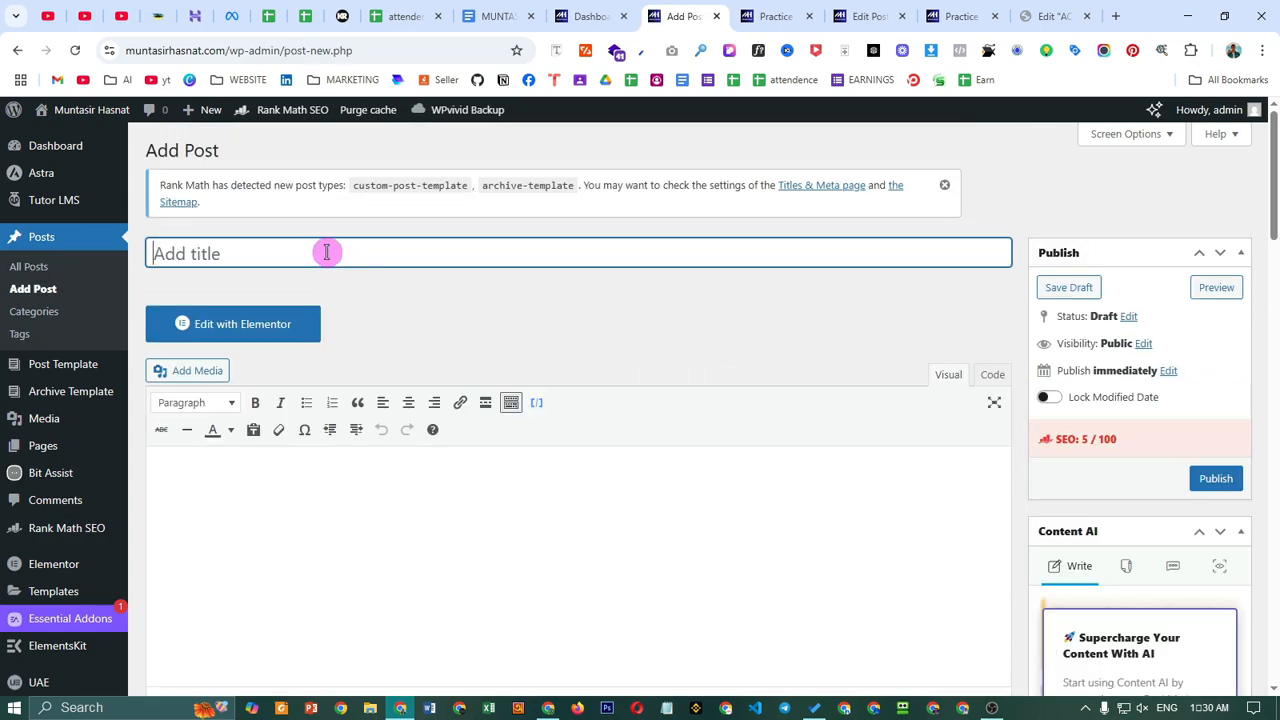
pyautogui.write('My')
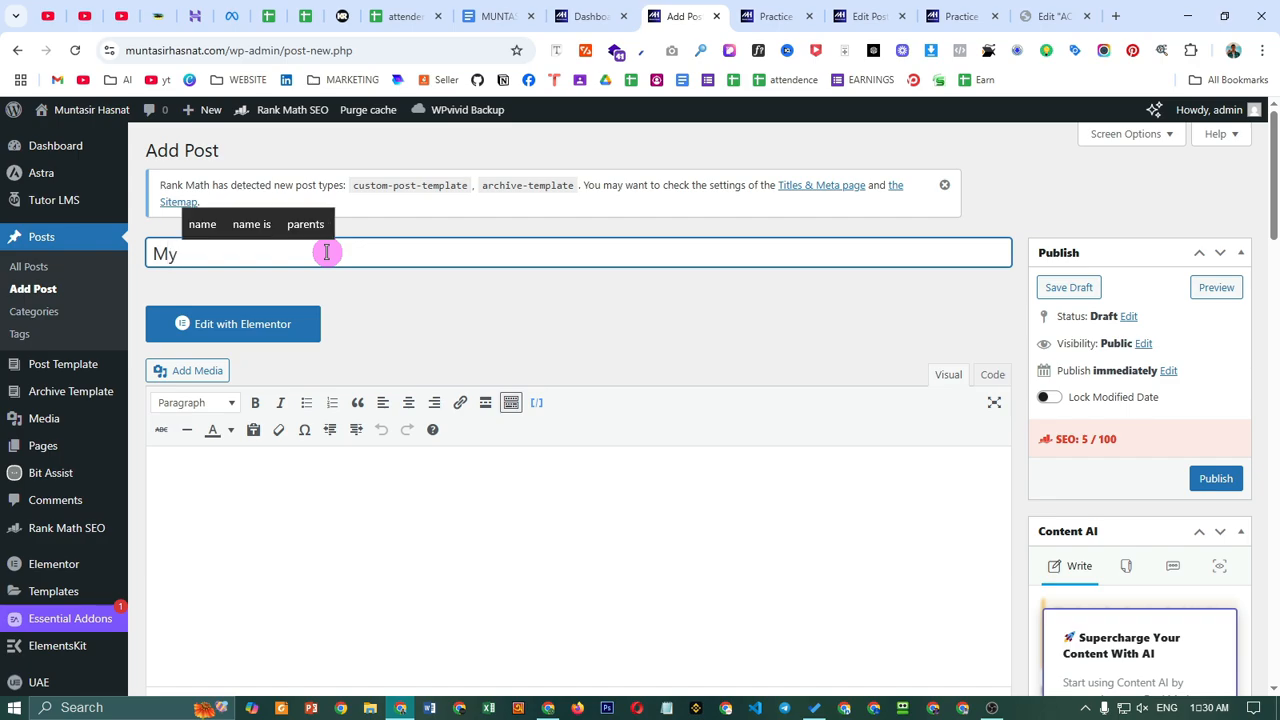
pyautogui.write(' @nd')
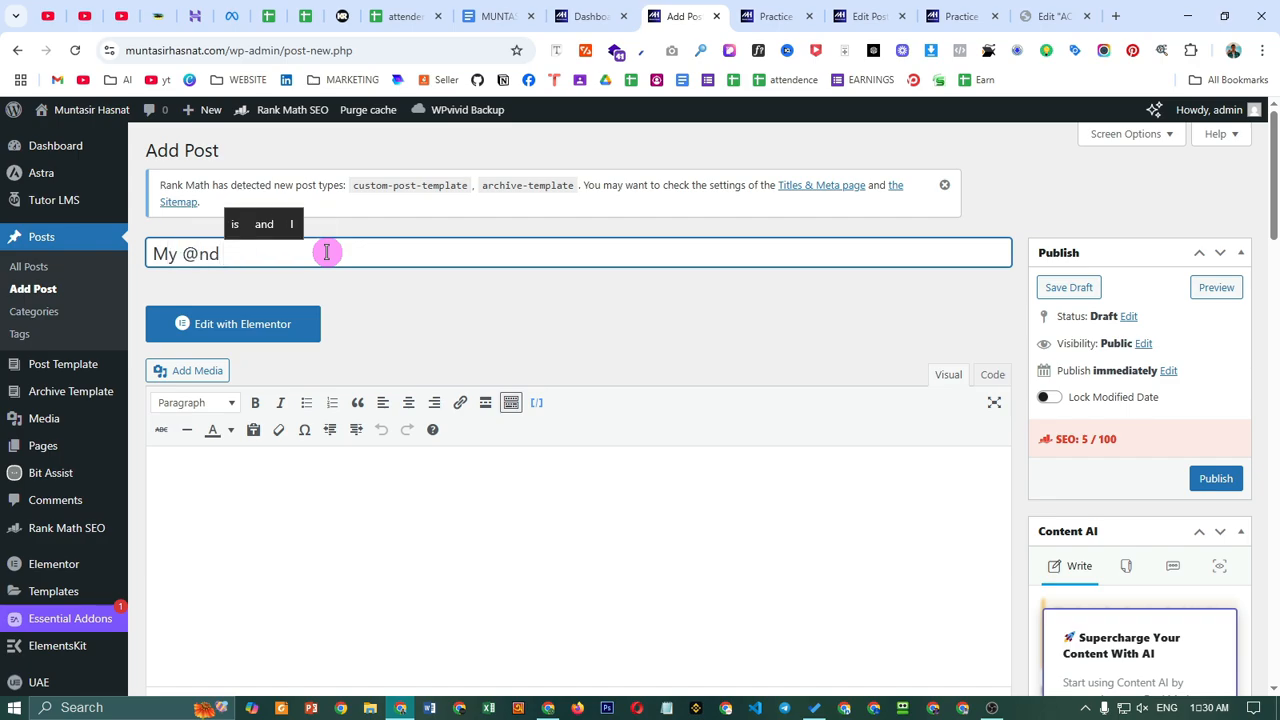
pyautogui.press('BackSpace')
pyautogui.press('BackSpace')
pyautogui.press('BackSpace')
pyautogui.write('2n')
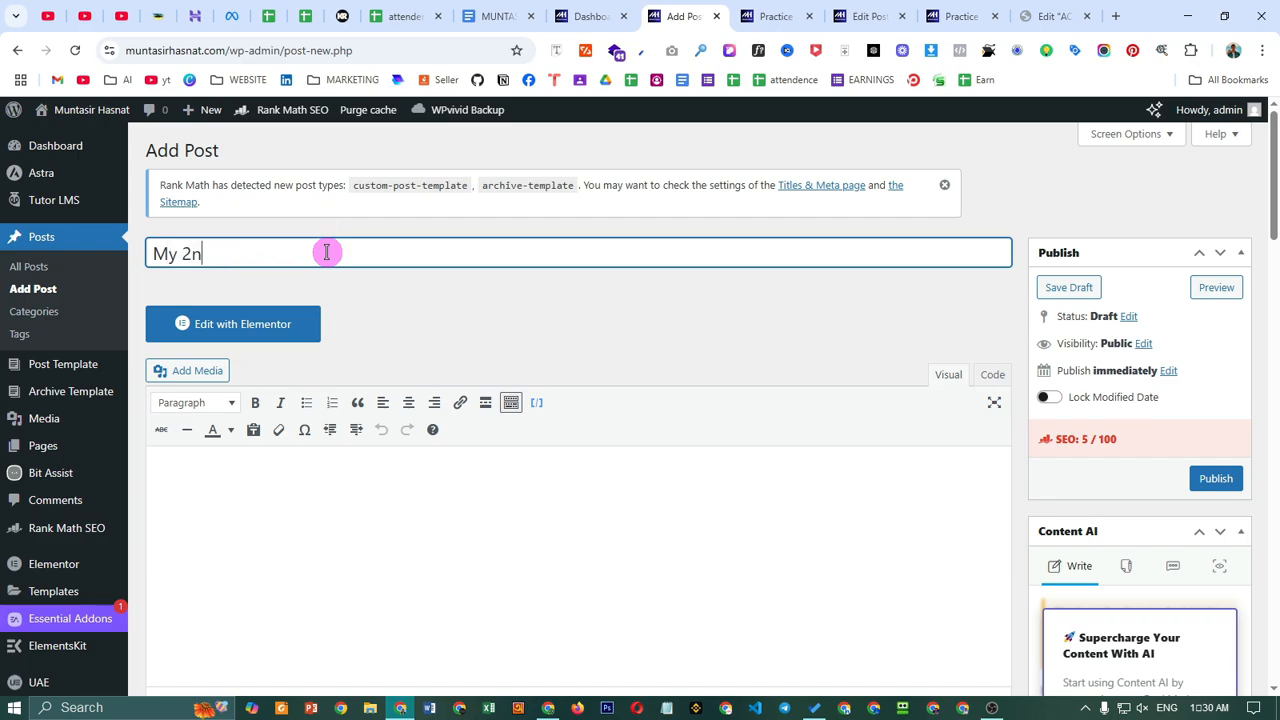
pyautogui.write('d Practice')
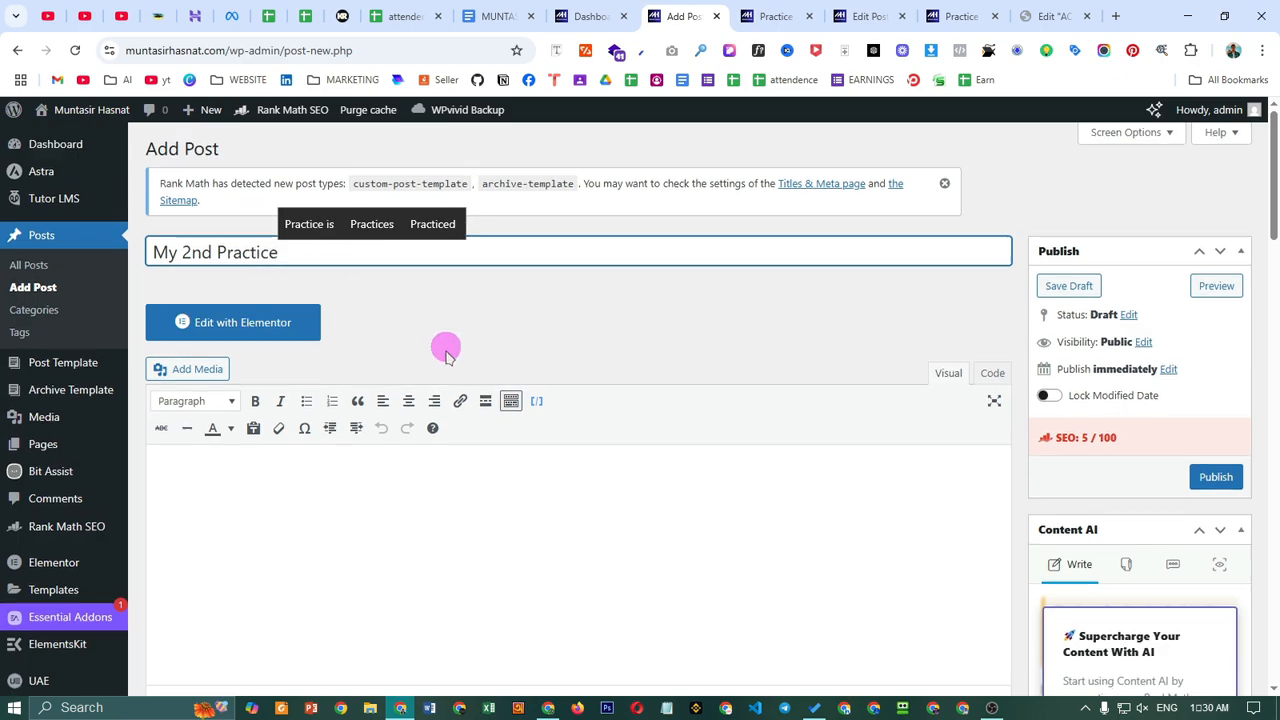
pyautogui.scroll(-2, 446, 355)
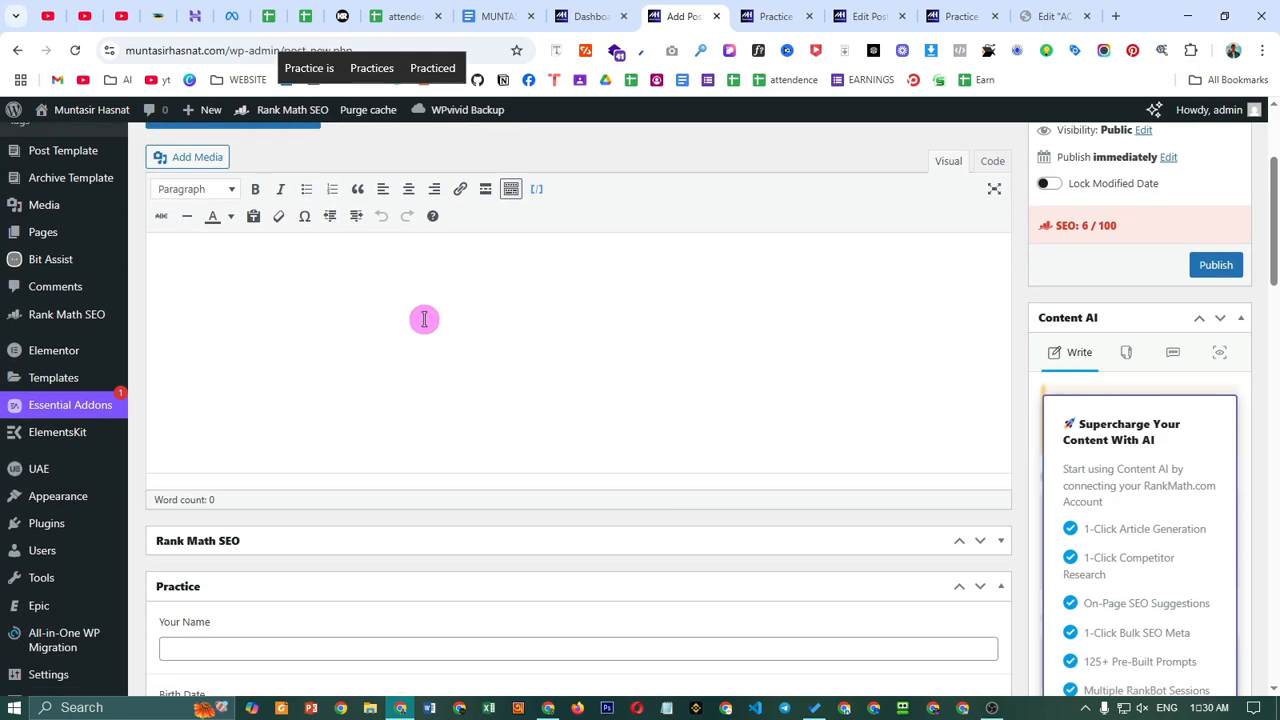
pyautogui.scroll(-2, 417, 351)
# - Enter the person's full name in Your Name and set Birth Date to May 18, 2025
pyautogui.click(318, 434)
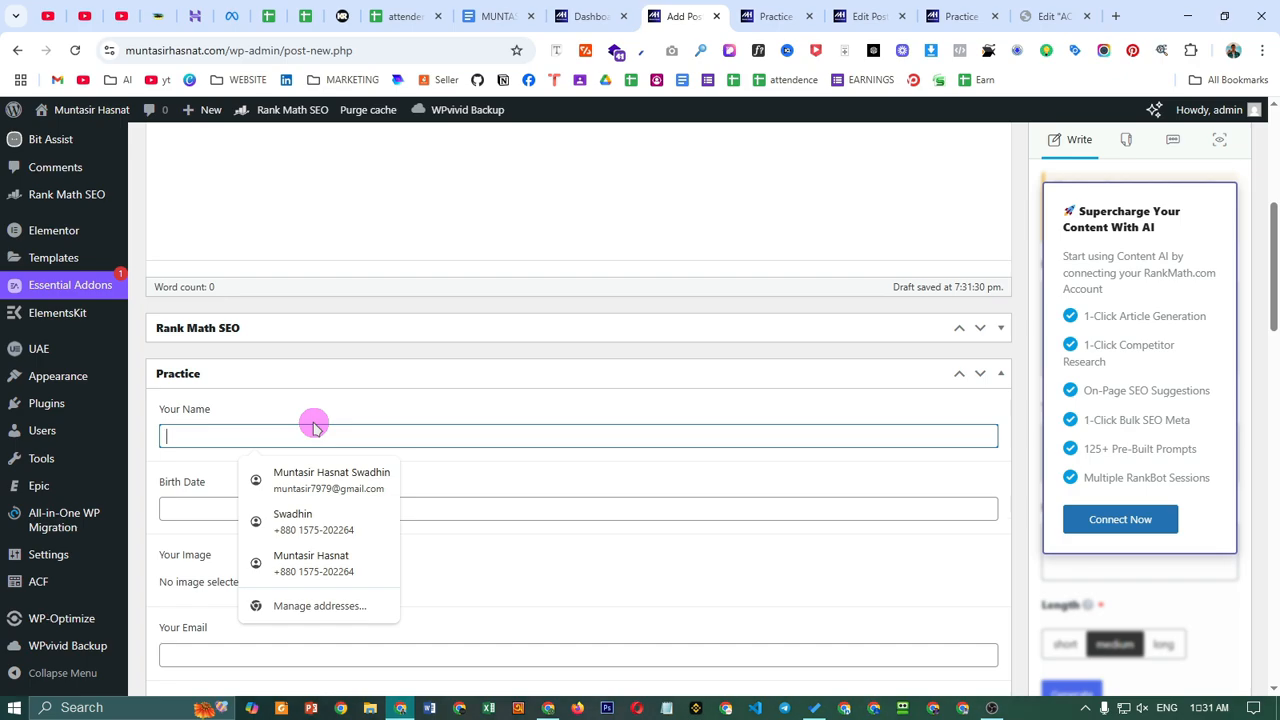
pyautogui.write('Ab')
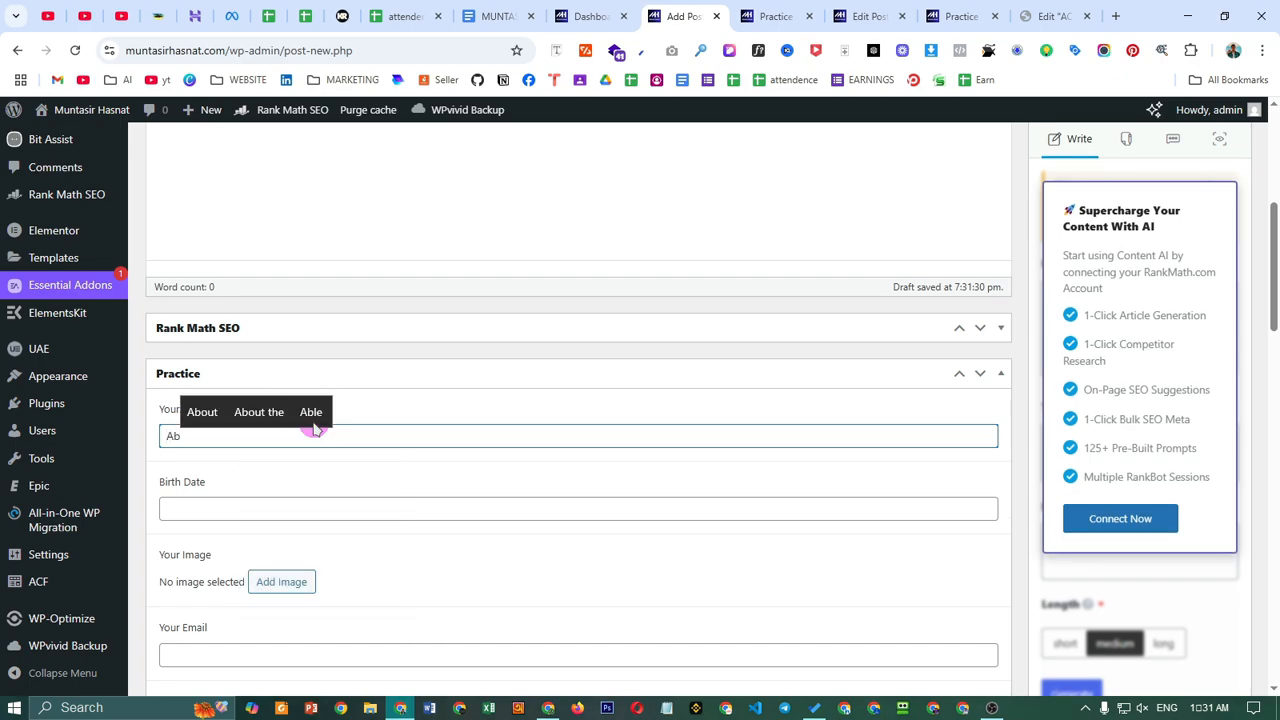
pyautogui.press('BackSpace')
pyautogui.press('BackSpace')
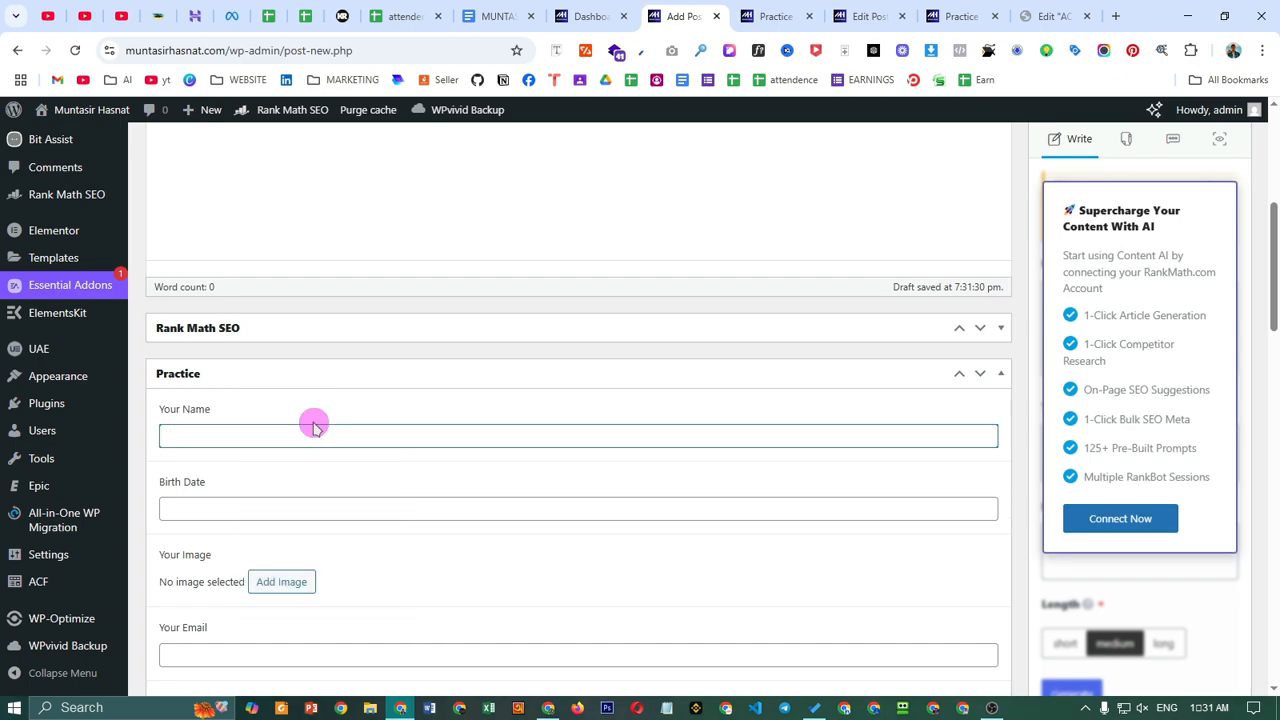
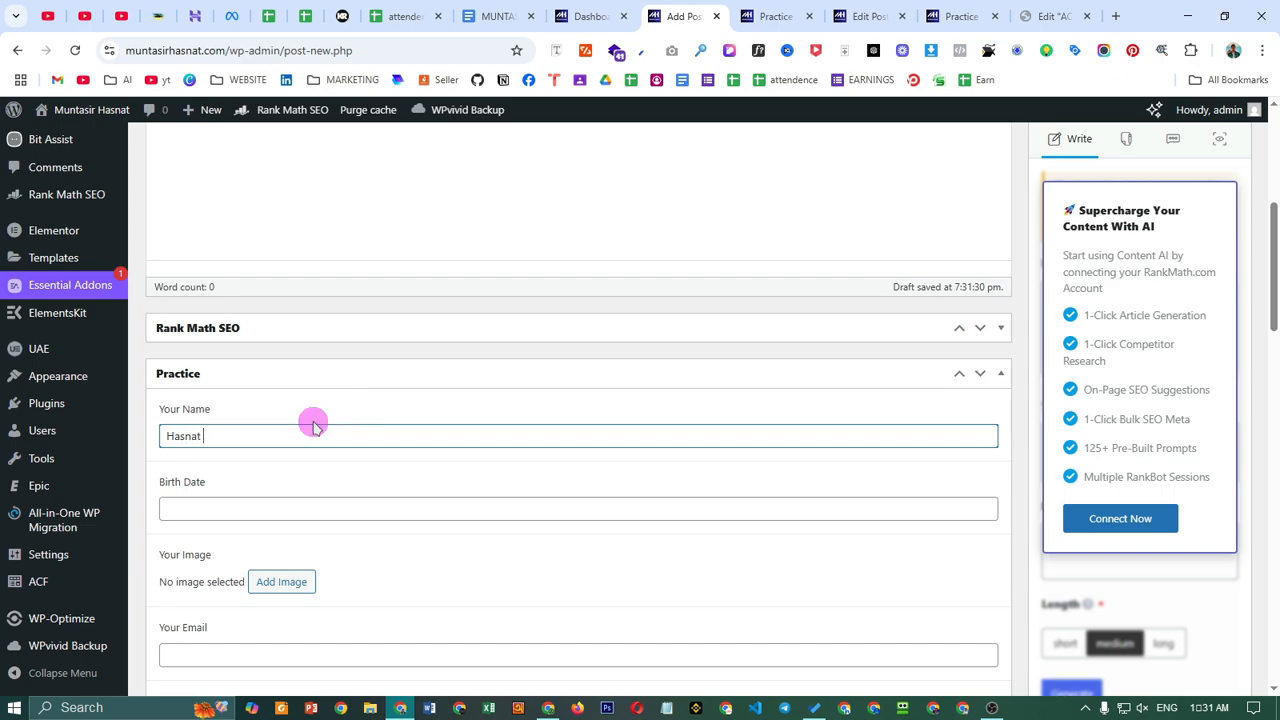
pyautogui.scroll(-2, 563, 508)
pyautogui.click(452, 292)
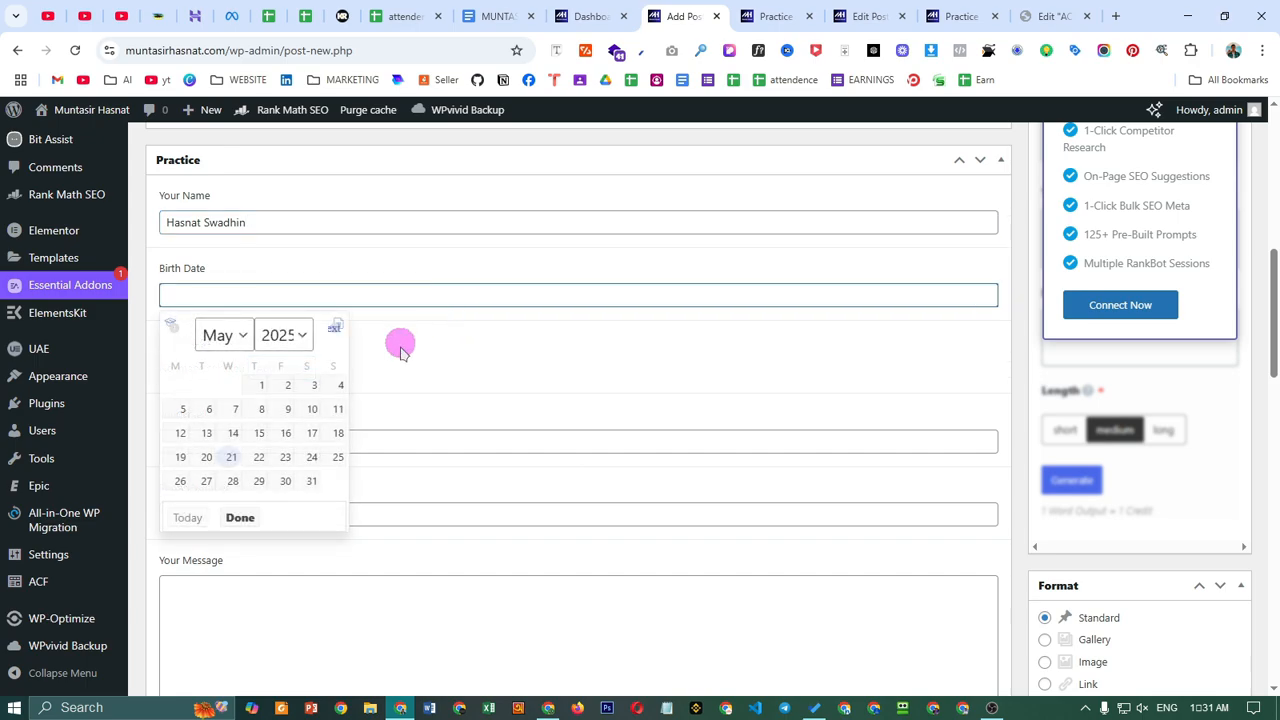
pyautogui.click(334, 429)
# - Attach the circular profile picture profile-pic-4.png as the Practice image
pyautogui.click(281, 369)
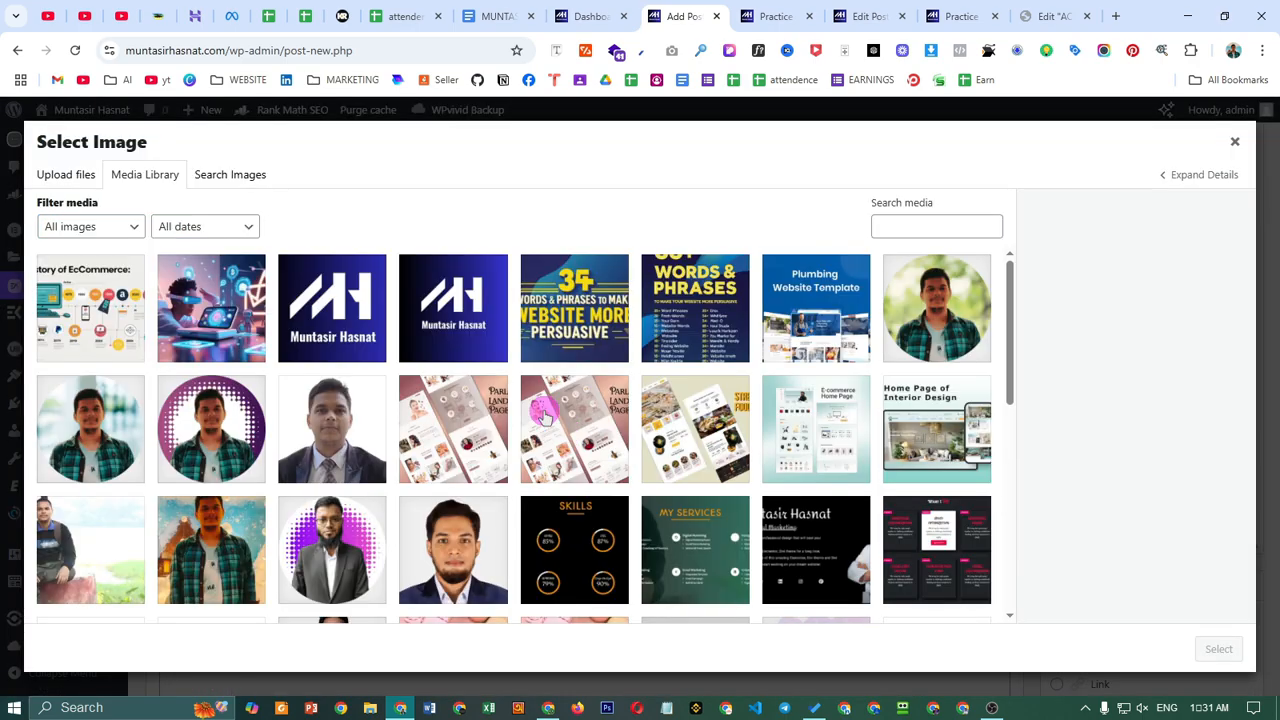
pyautogui.scroll(-4, 600, 430)
pyautogui.scroll(-3, 740, 450)
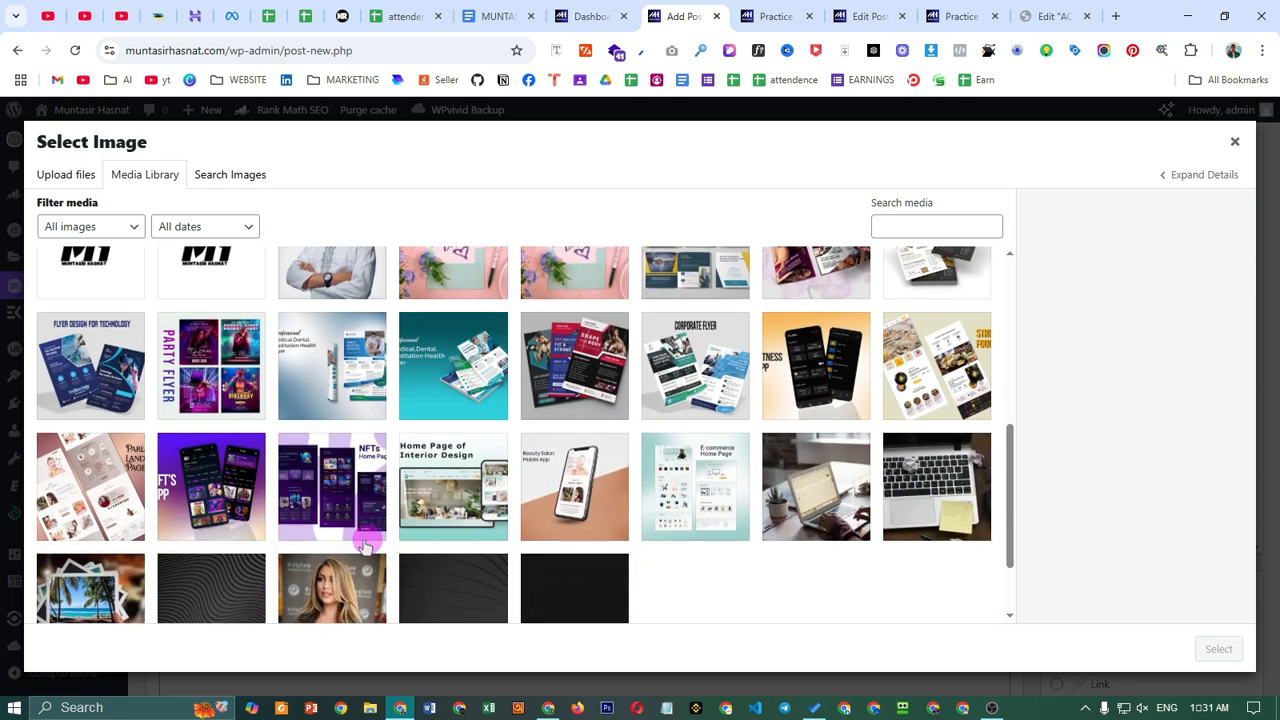
pyautogui.scroll(6, 305, 525)
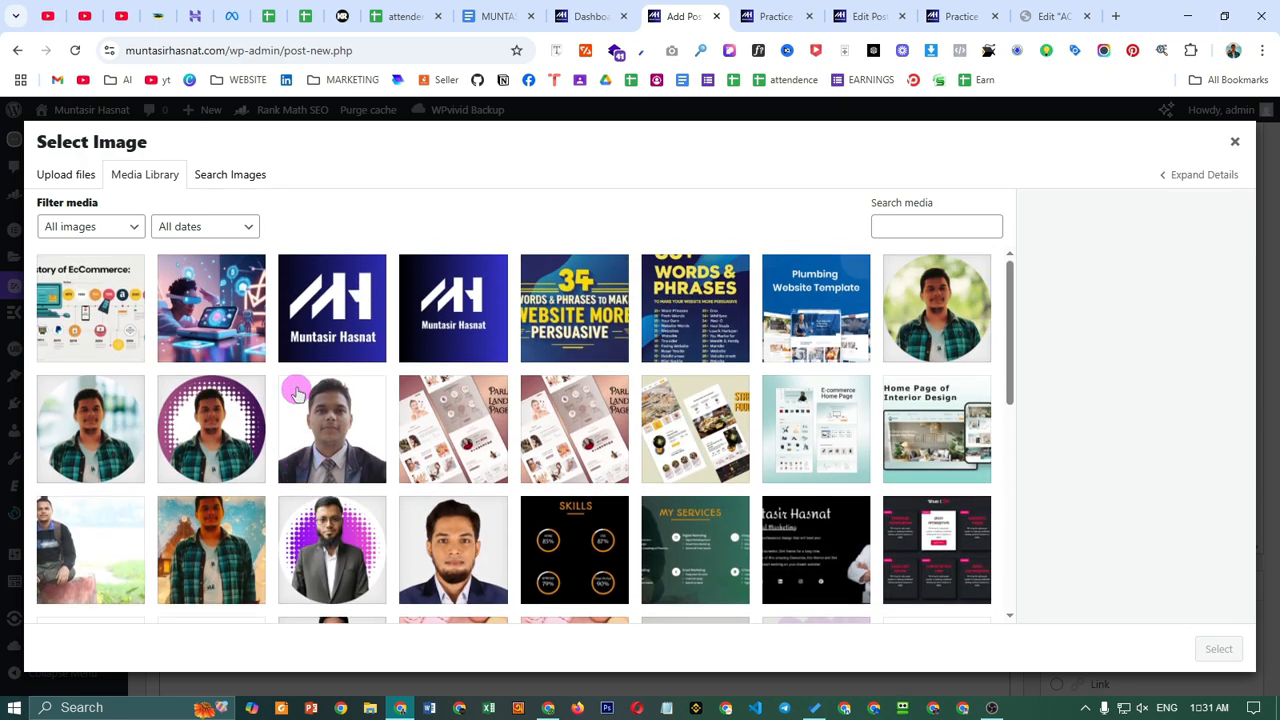
pyautogui.click(213, 450)
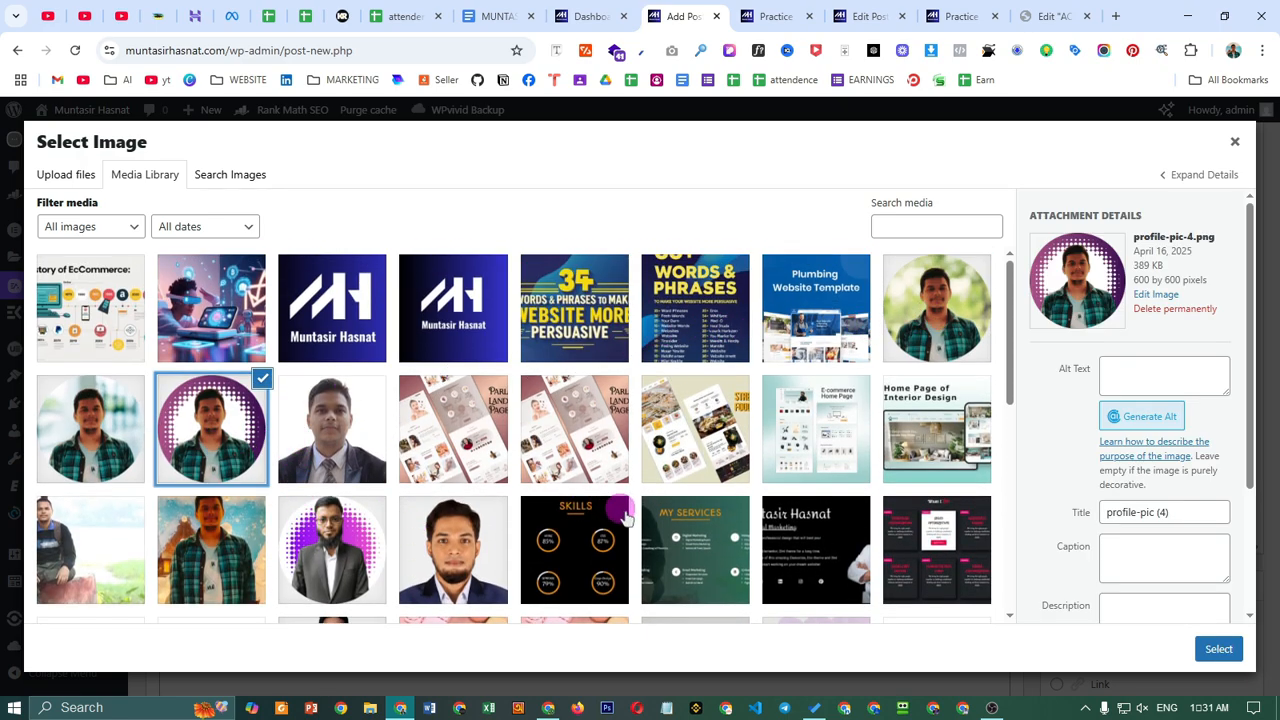
pyautogui.scroll(-3, 700, 500)
pyautogui.click(1219, 649)
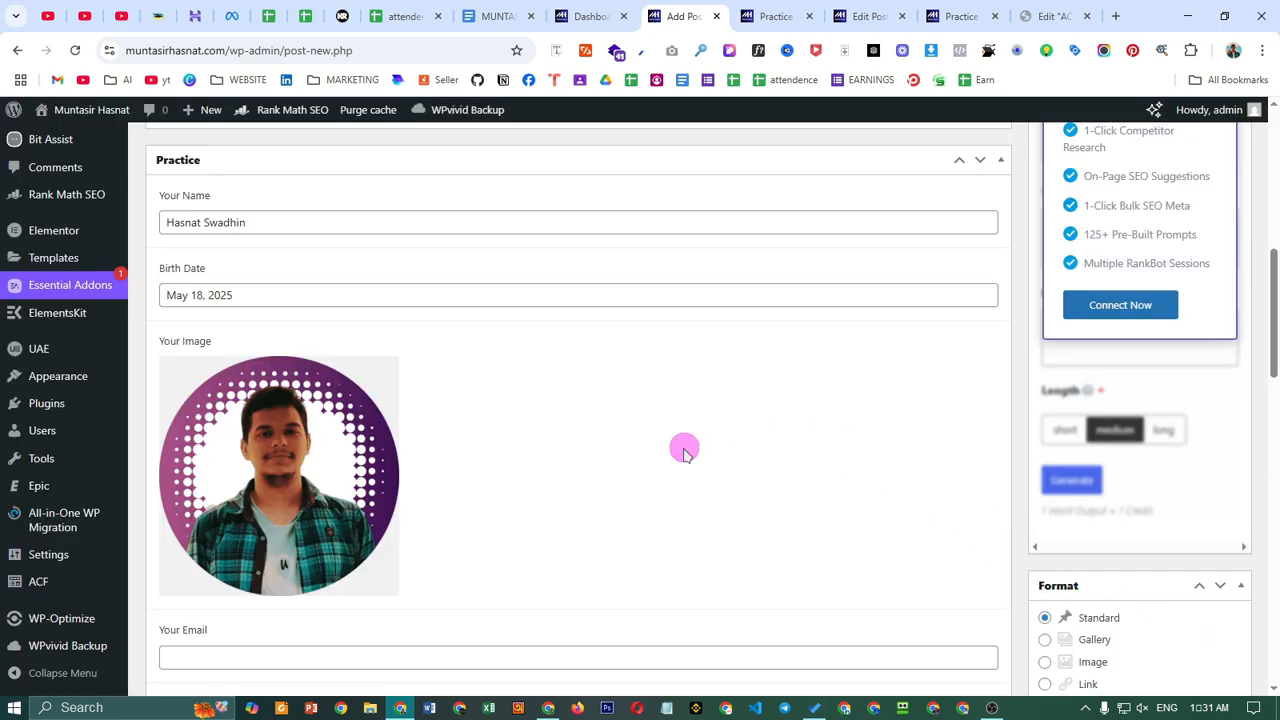
# - Fill in the email address in Your Email and the phone number from a saved suggestion
pyautogui.scroll(-2, 683, 449)
pyautogui.scroll(3, 551, 429)
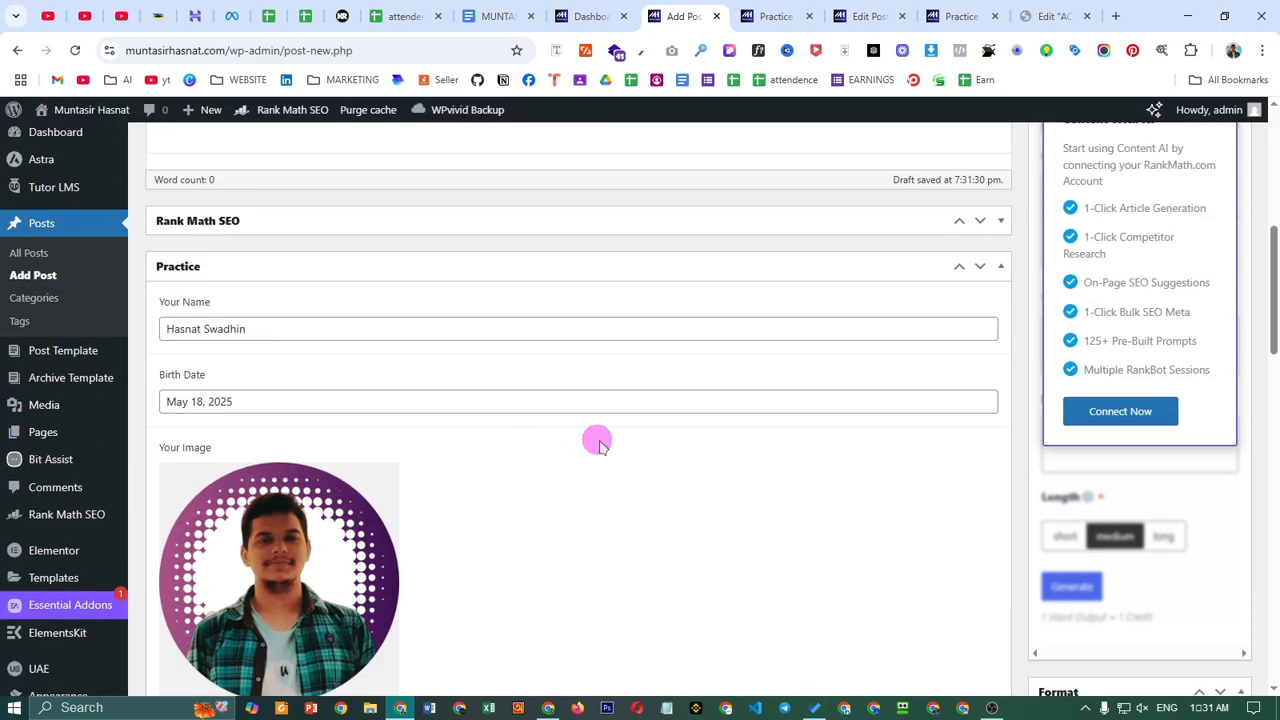
pyautogui.scroll(-5, 597, 445)
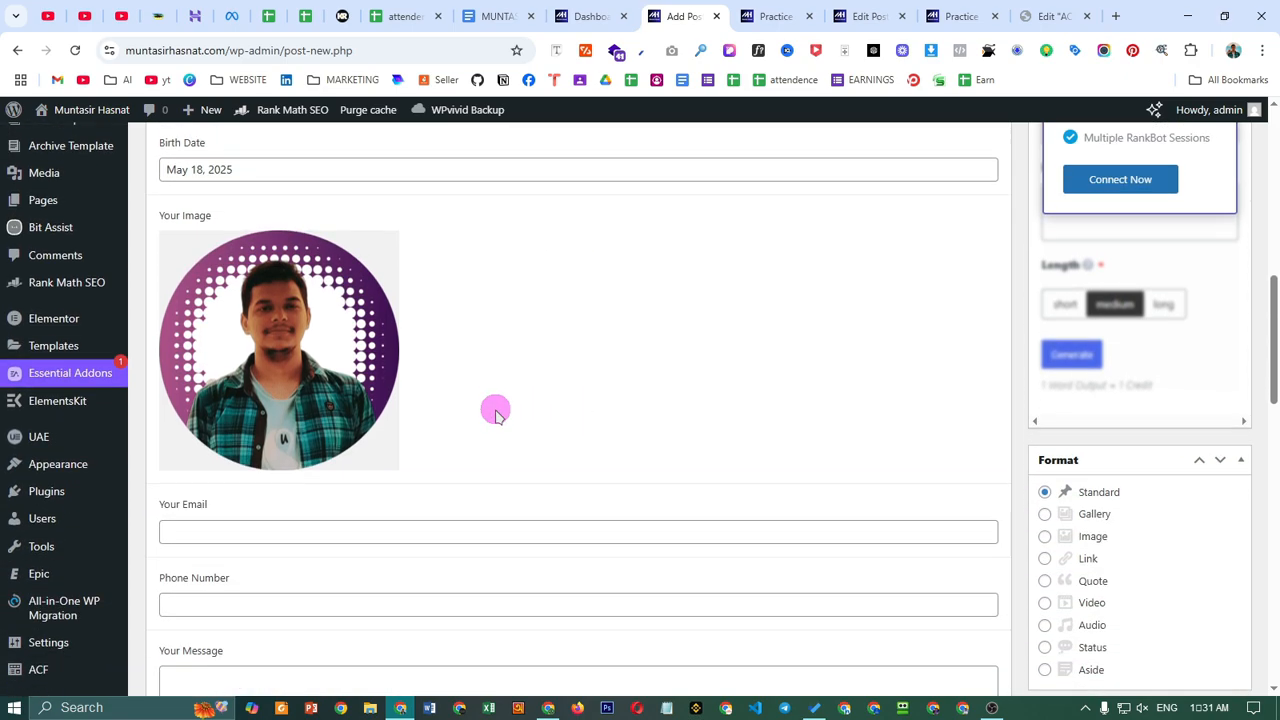
pyautogui.click(328, 340)
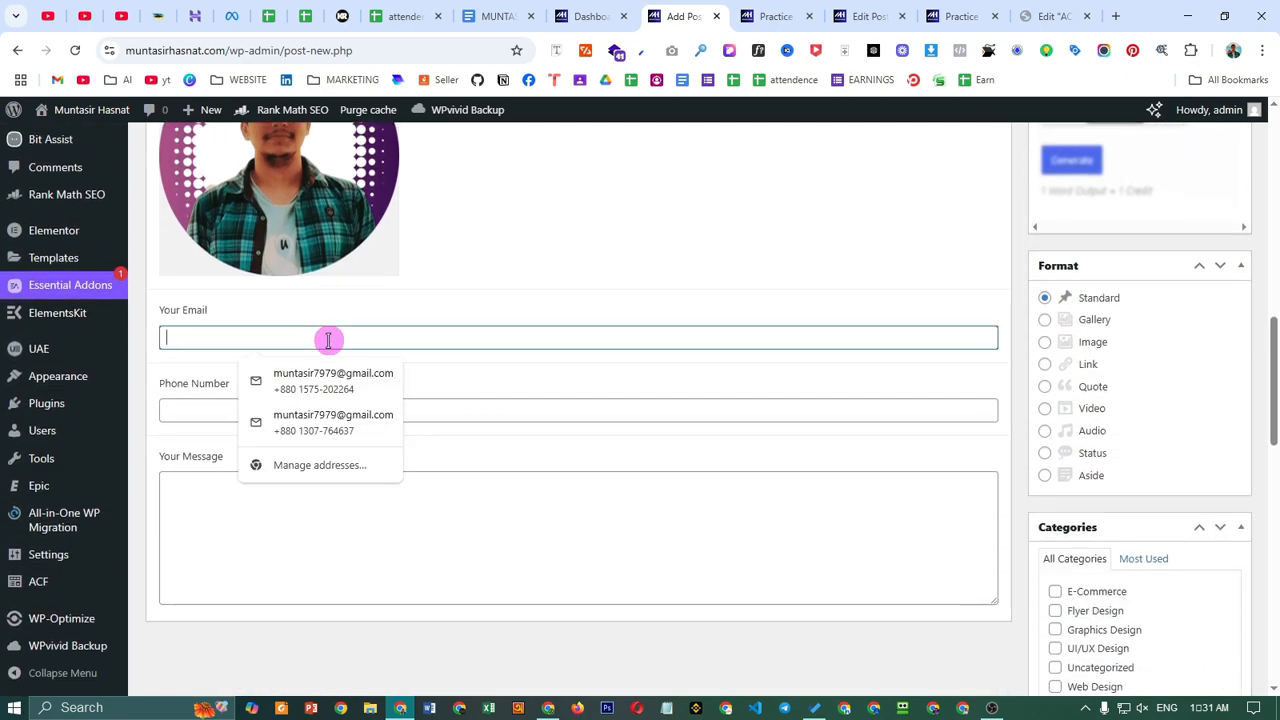
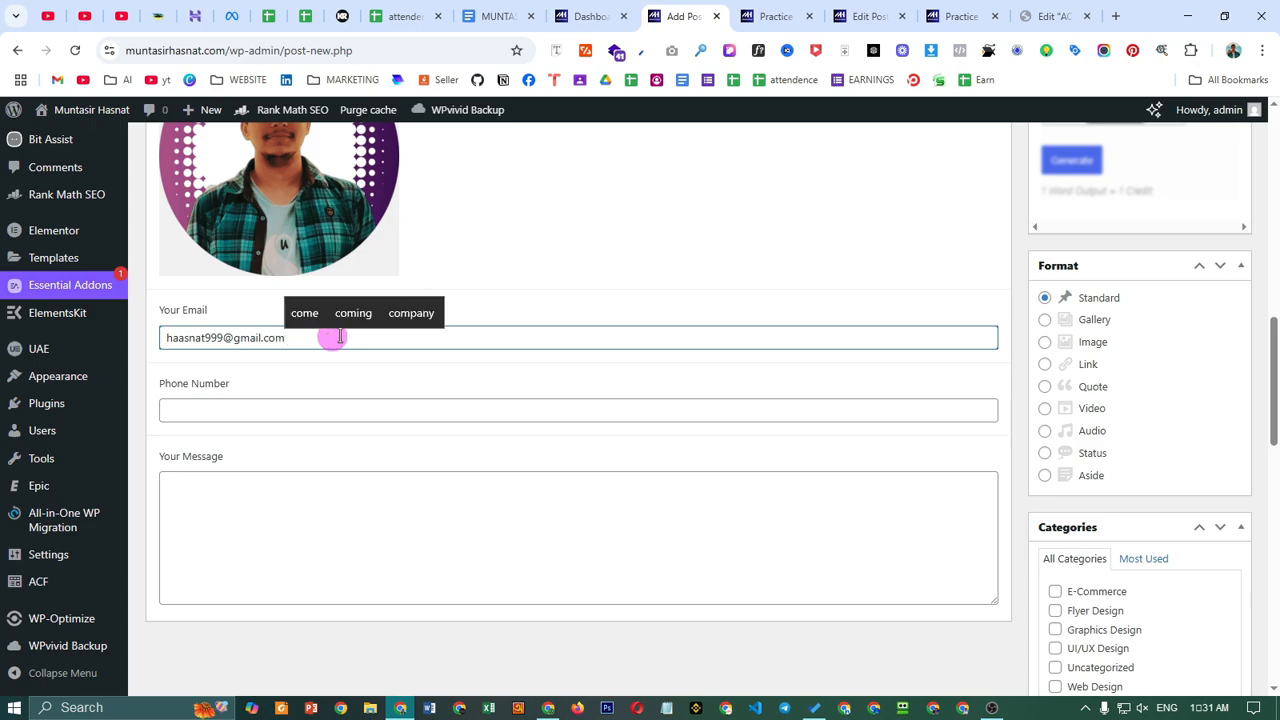
pyautogui.click(374, 409)
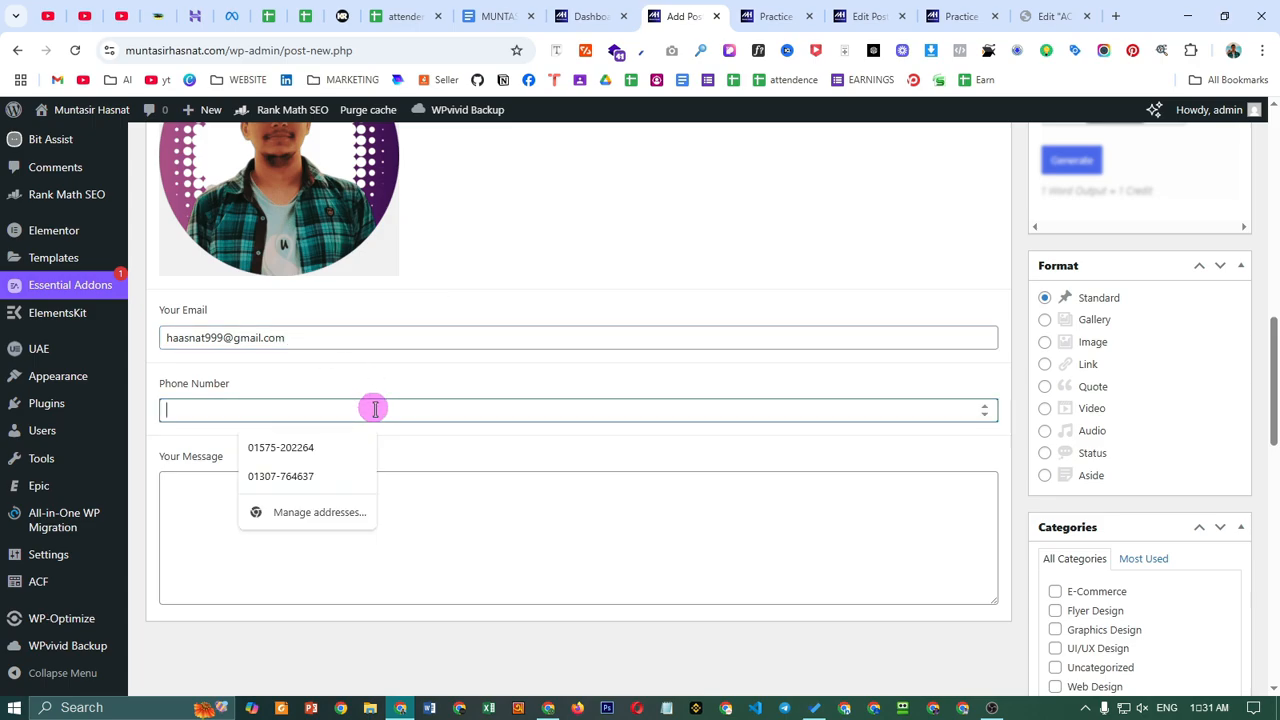
pyautogui.click(345, 476)
# - Write the message 'Hello< How are you ?' and select it to copy
pyautogui.click(430, 495)
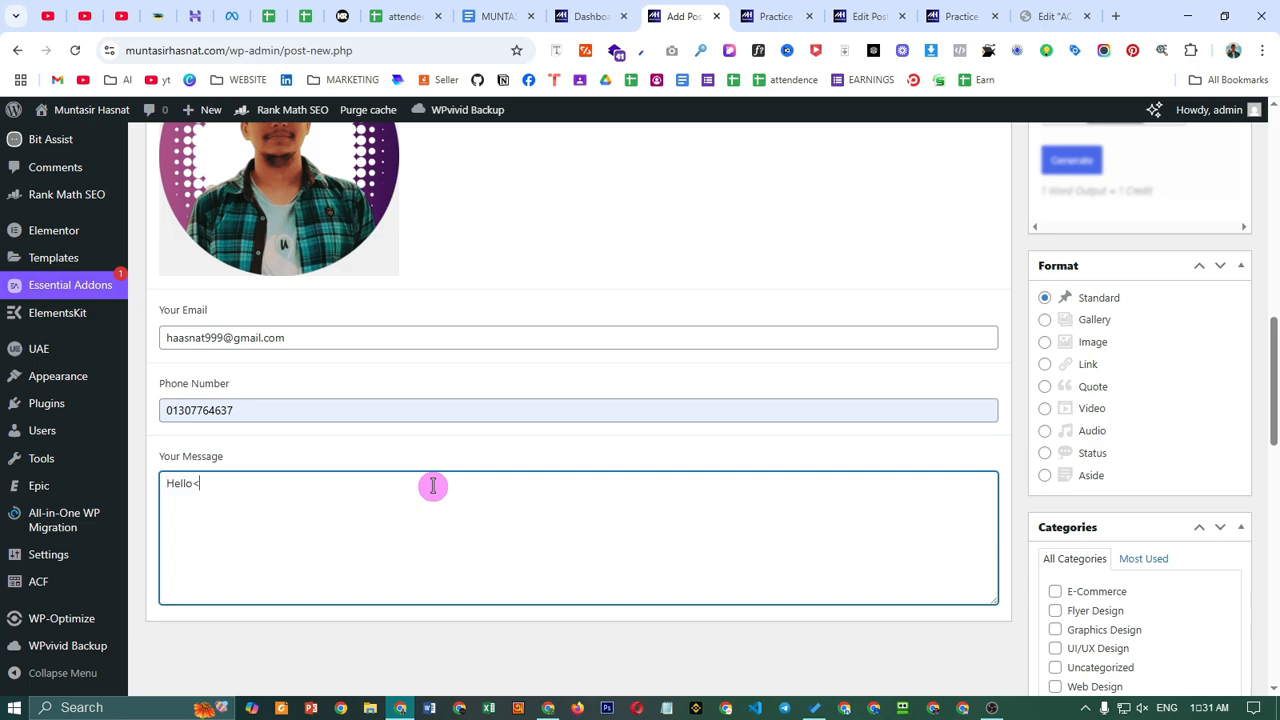
pyautogui.write('Hello< How are')
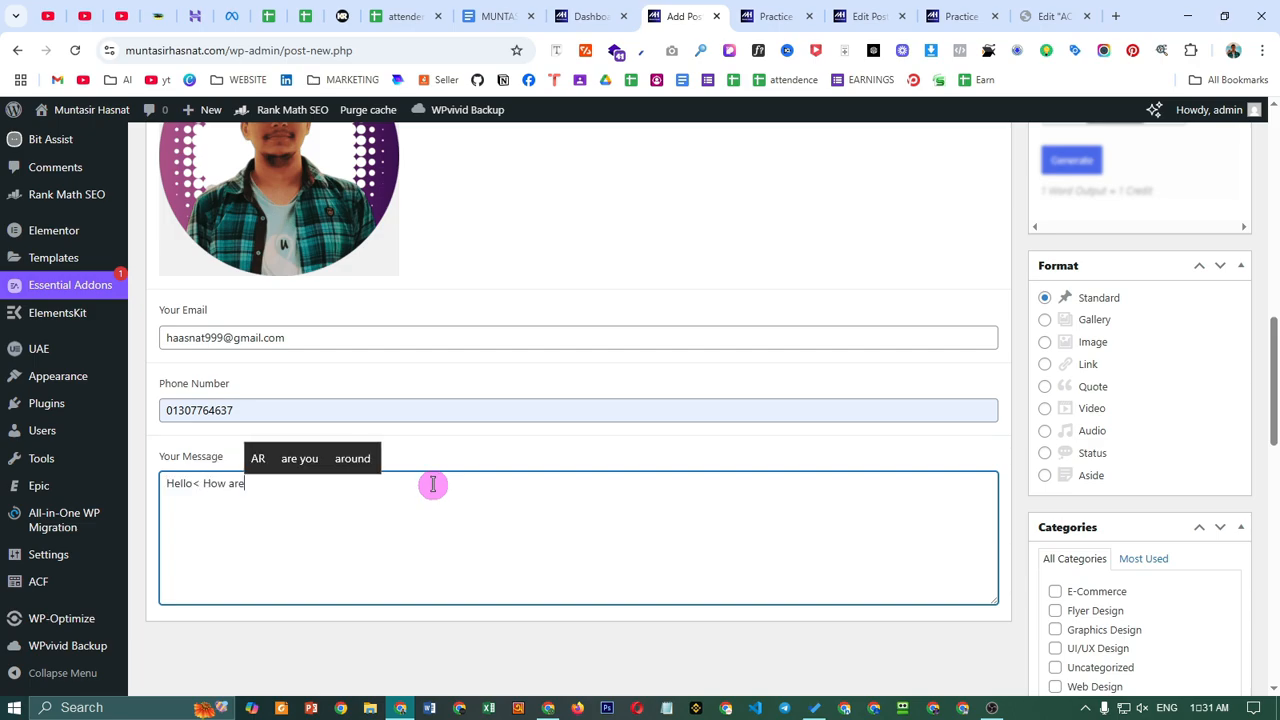
pyautogui.write(' you ?')
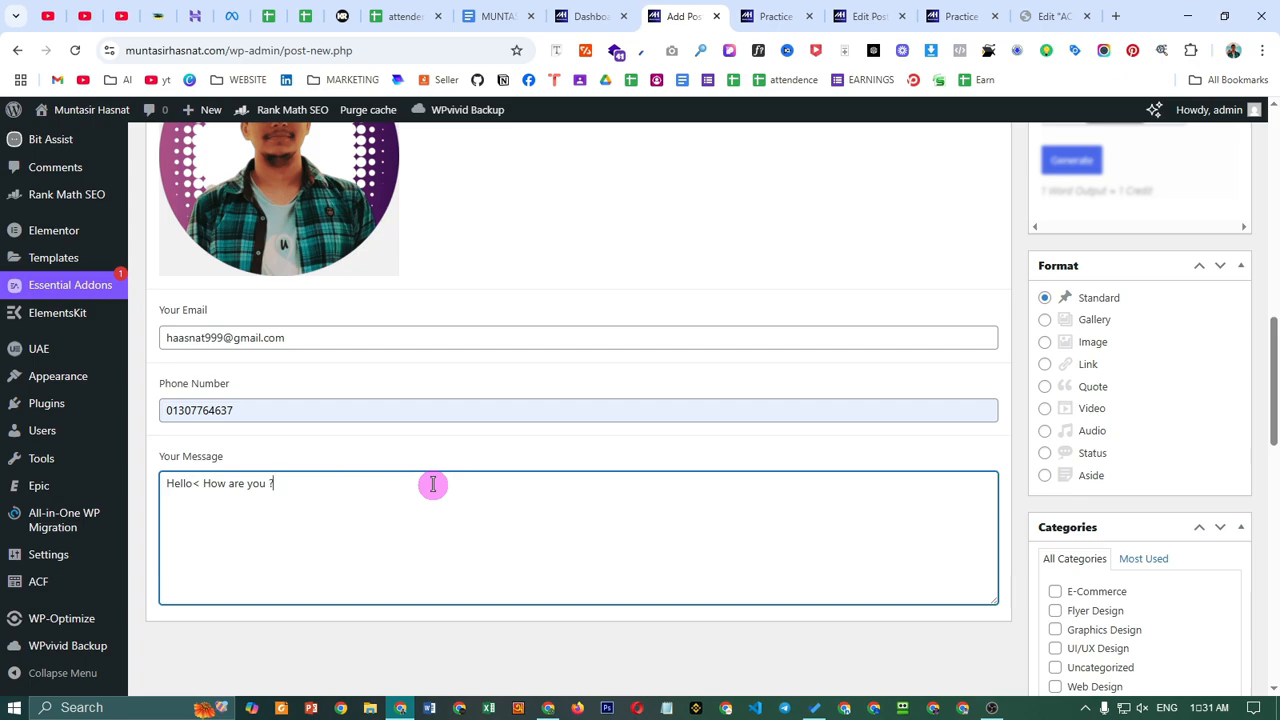
pyautogui.hotkey('ctrl', 'a')
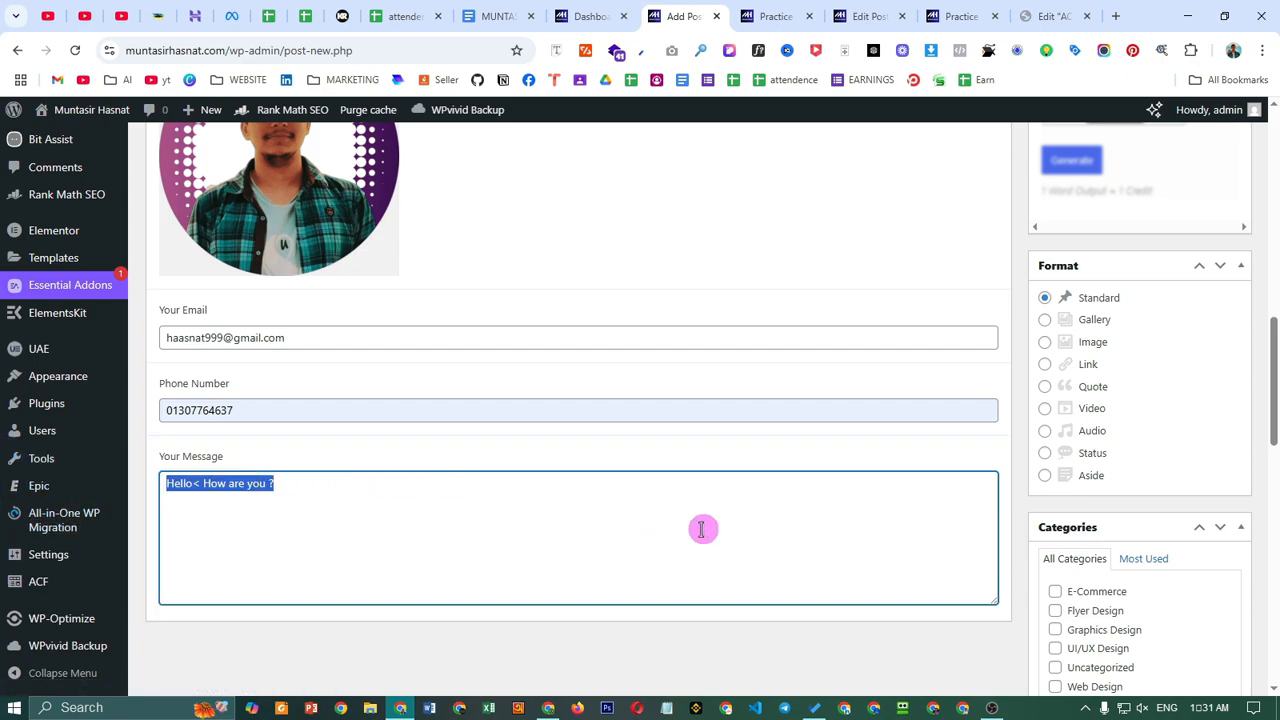
pyautogui.click(470, 505)
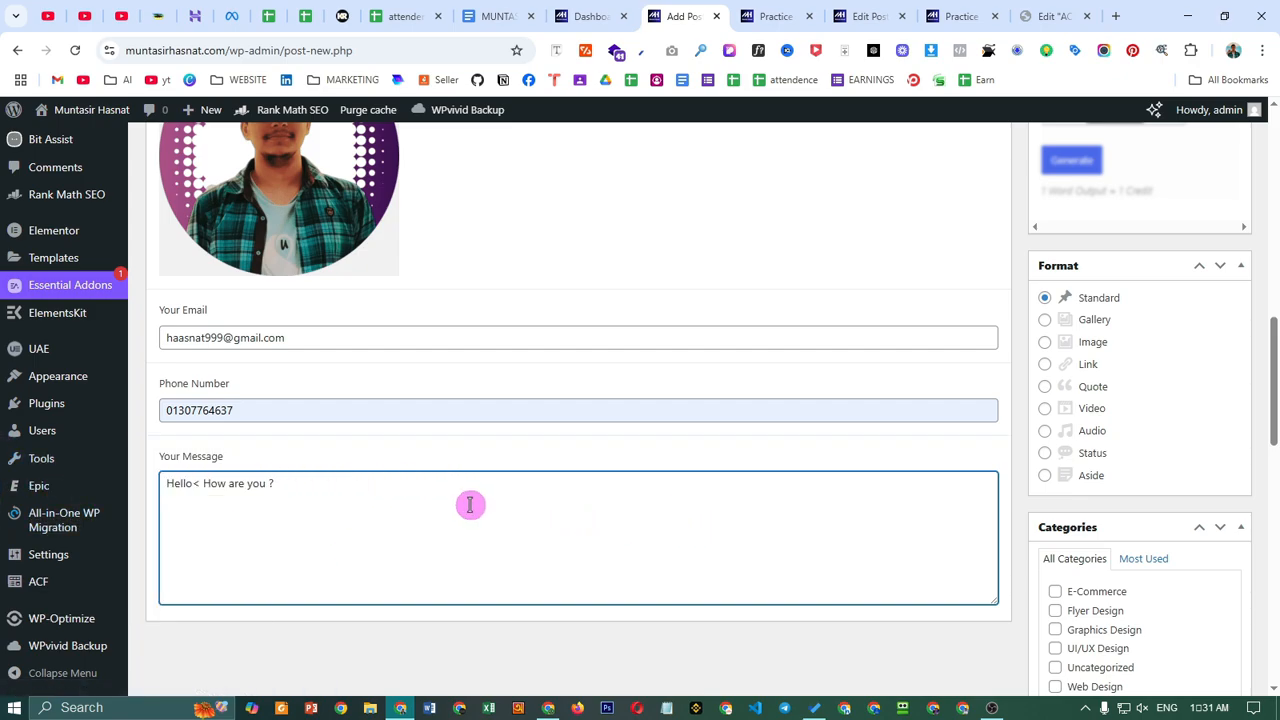
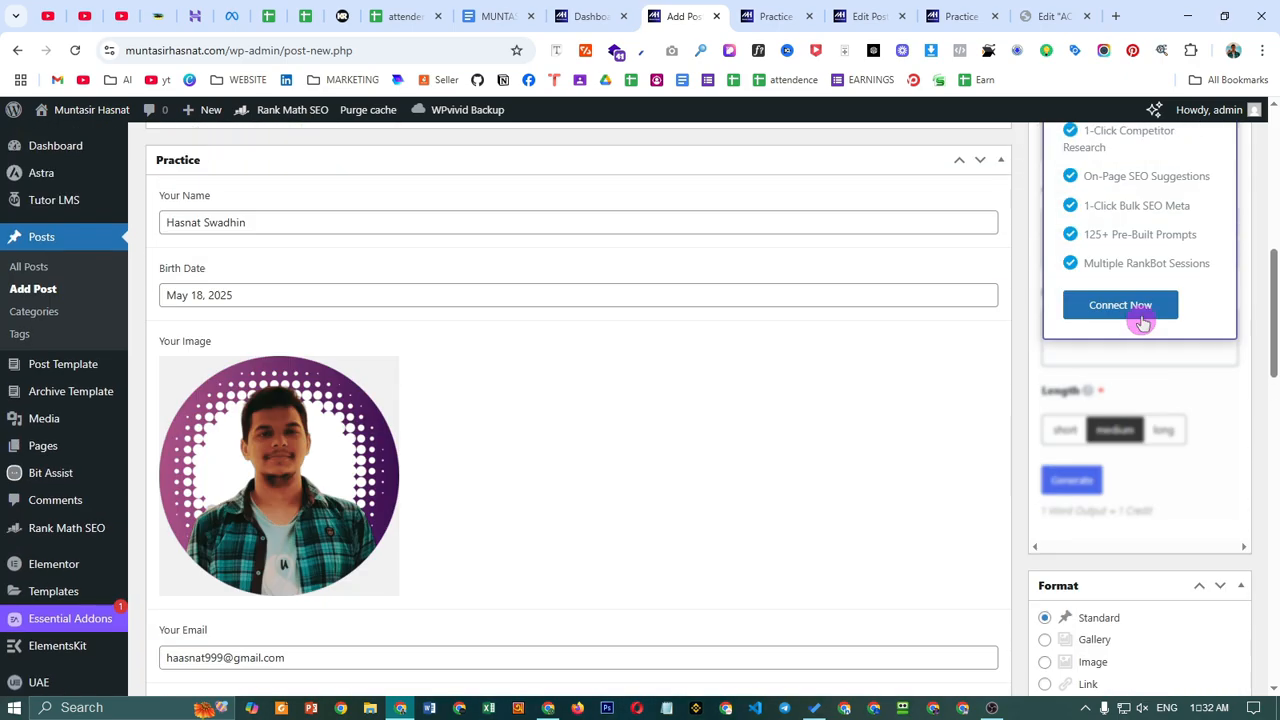
# - Publish the My 2nd Practice post
pyautogui.click(1208, 476)
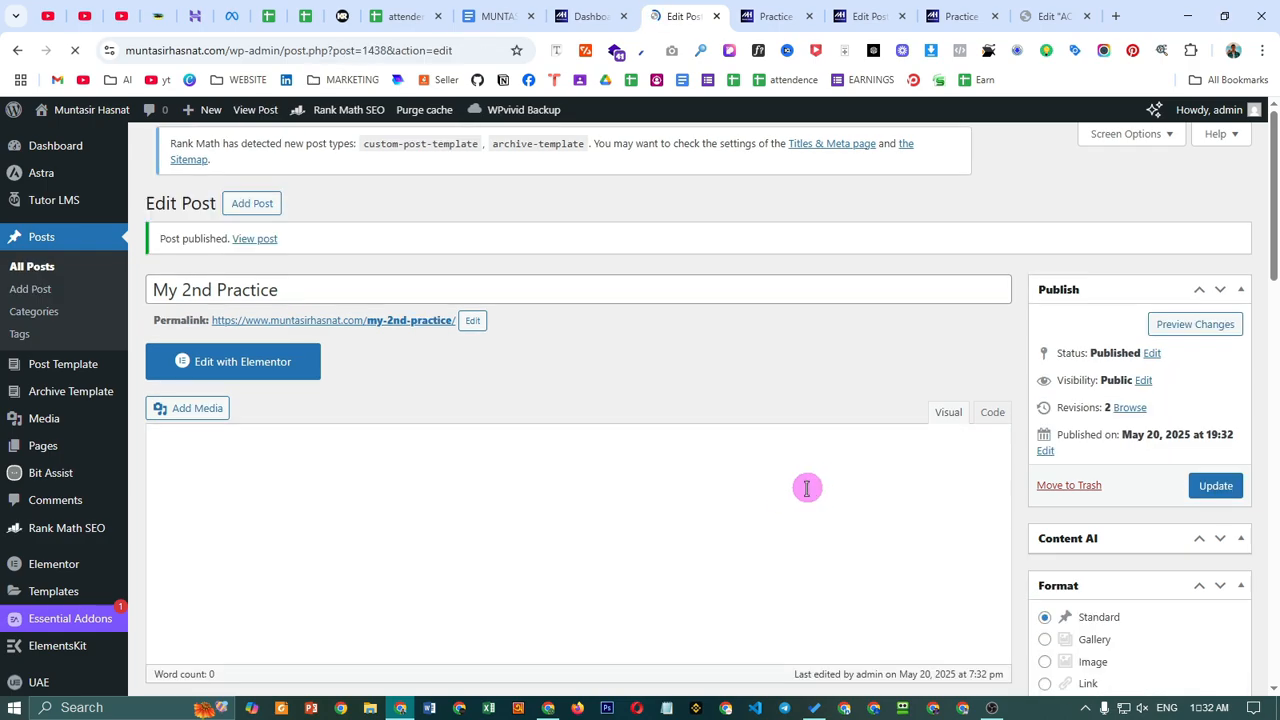
# - View the published post in a new tab, showing the email, phone and photo card
pyautogui.rightClick(252, 254)
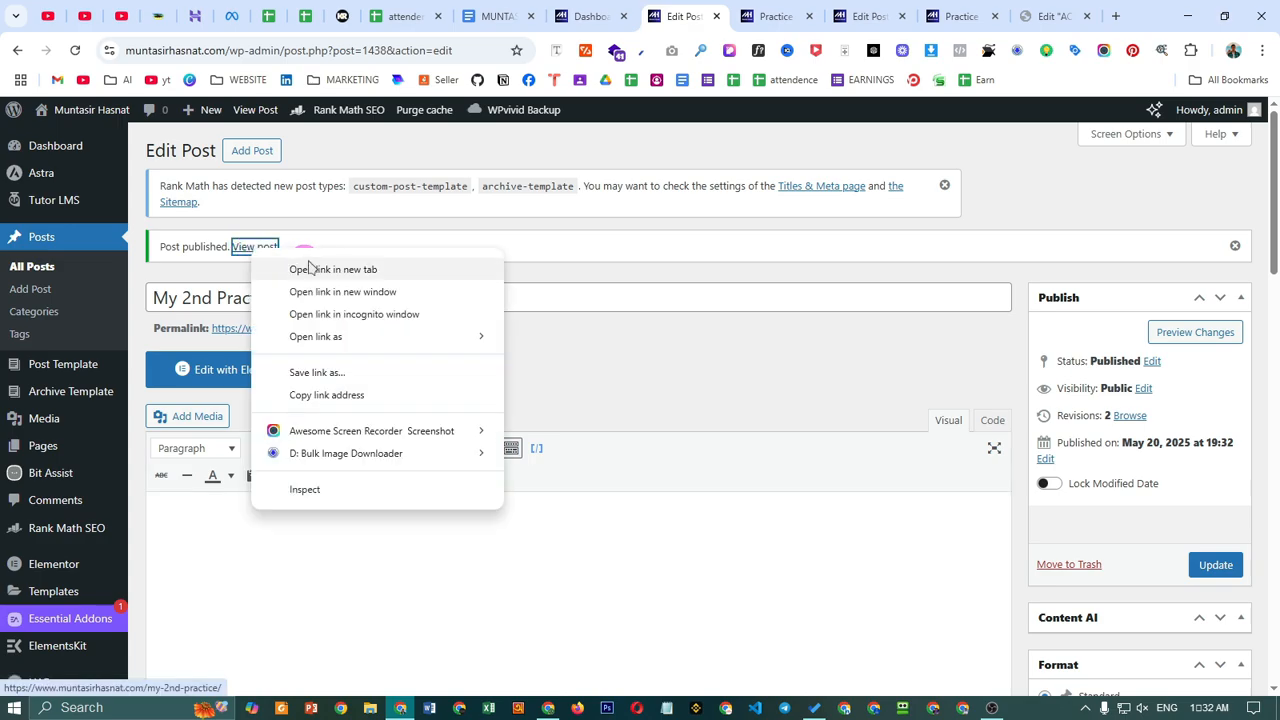
pyautogui.click(388, 189)
pyautogui.click(812, 18)
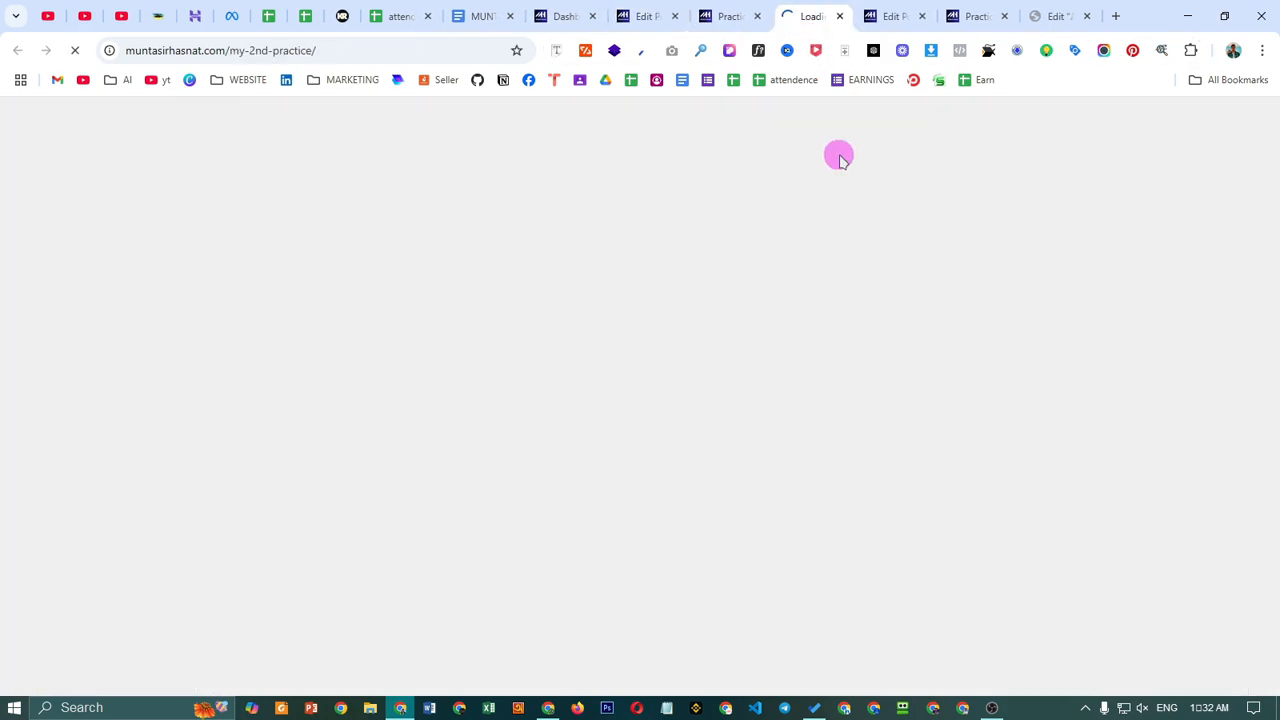
pyautogui.scroll(-8, 749, 523)
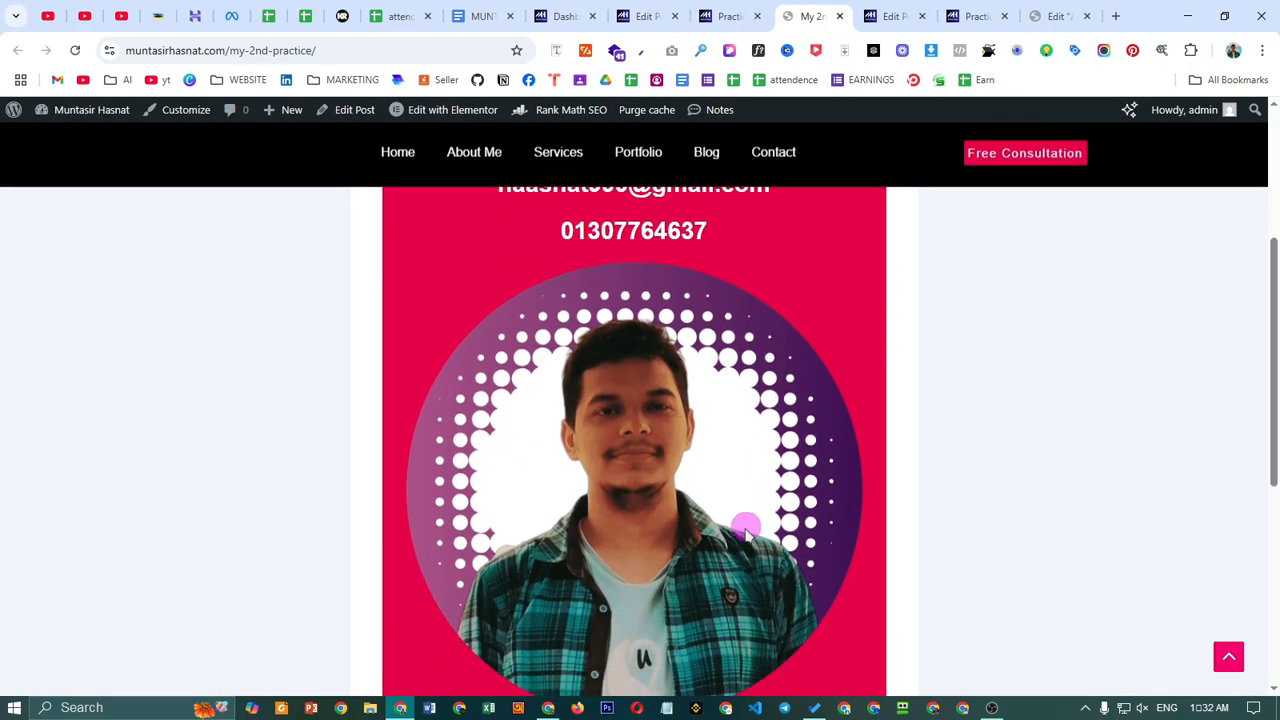